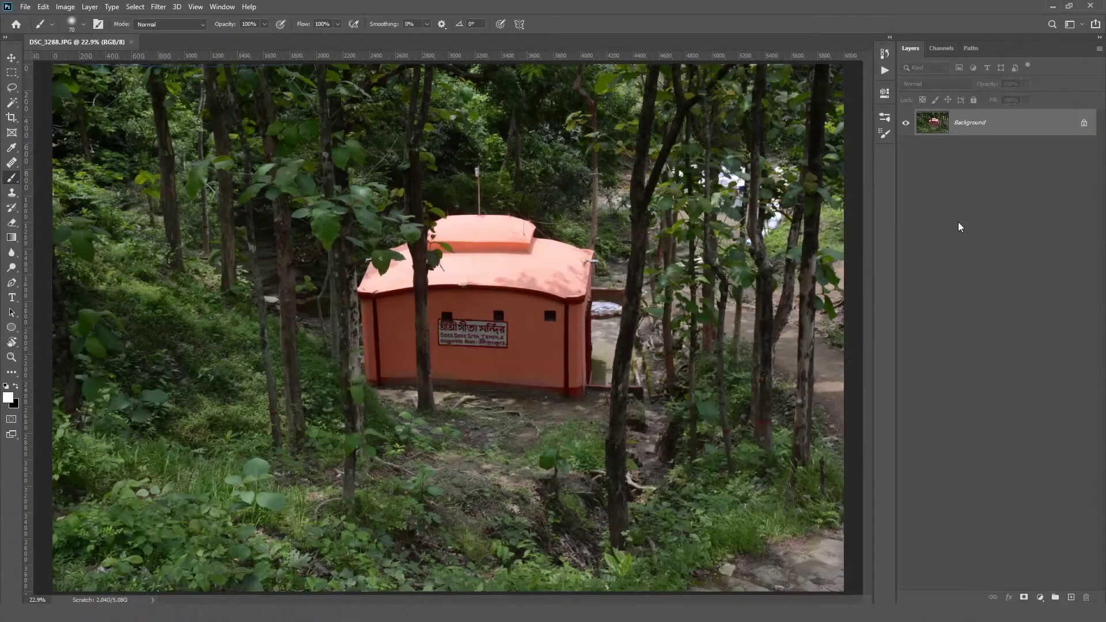
Select the lone dark window near the wall's end post and remove it with Content-Aware Fill, output to a new layer
{"action": "left_click_drag", "start_coordinate": [430, 296], "coordinate": [467, 307]}
{"action": "left_click_drag", "start_coordinate": [554, 384], "coordinate": [414, 278]}
{"action": "left_click_drag", "start_coordinate": [590, 264], "coordinate": [612, 254]}
{"action": "left_click", "coordinate": [12, 72]}
{"action": "left_click_drag", "start_coordinate": [562, 228], "coordinate": [620, 287]}
{"action": "left_click", "coordinate": [48, 7]}
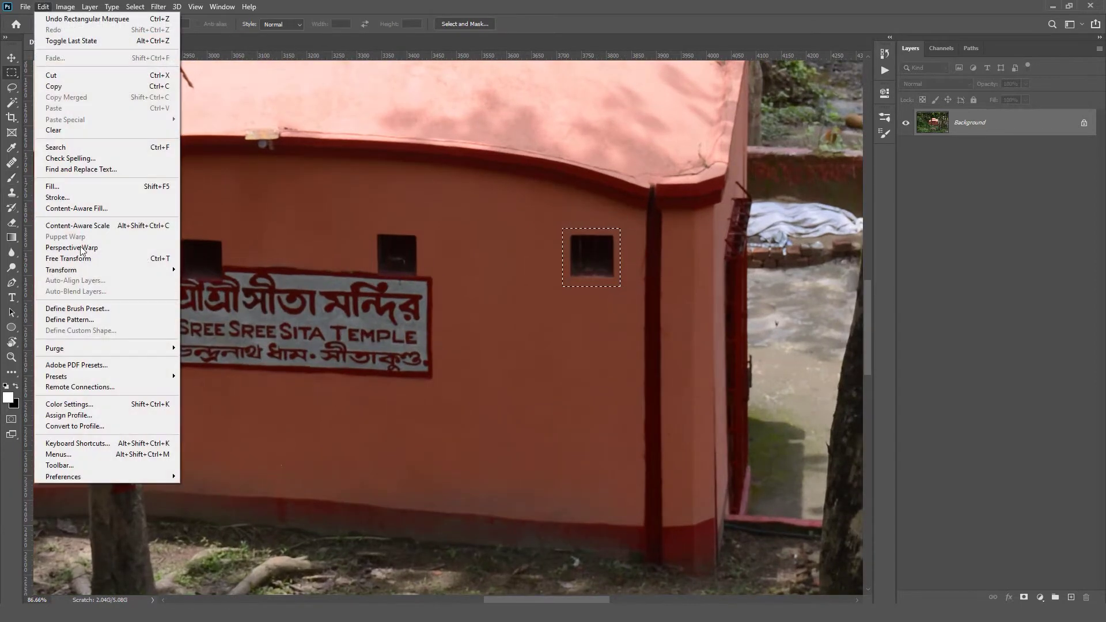
{"action": "left_click", "coordinate": [93, 209]}
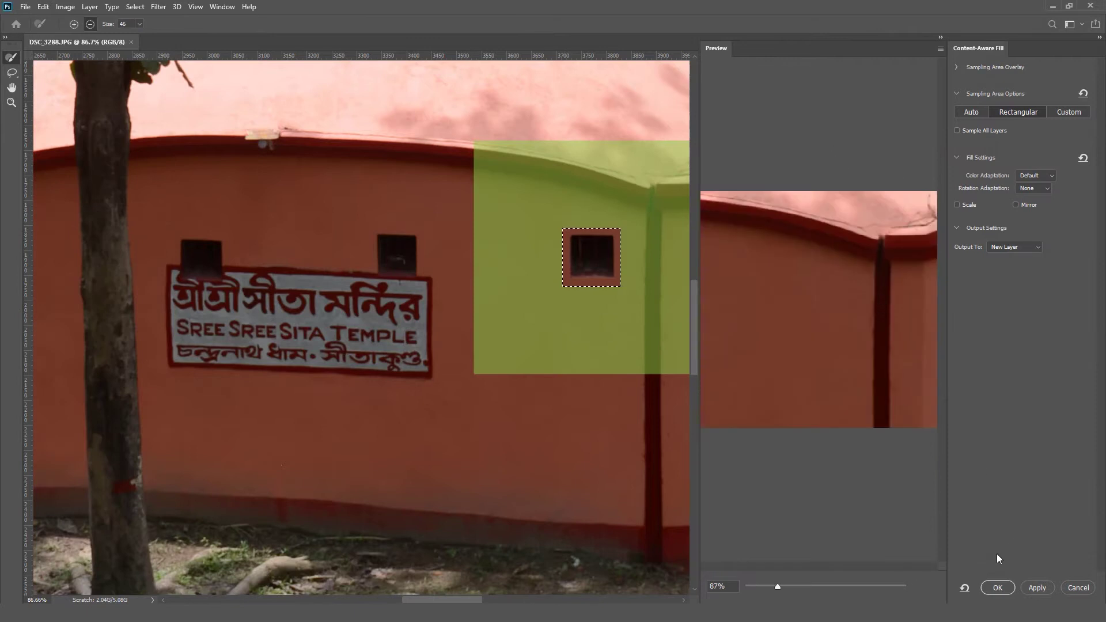
{"action": "left_click", "coordinate": [997, 587]}
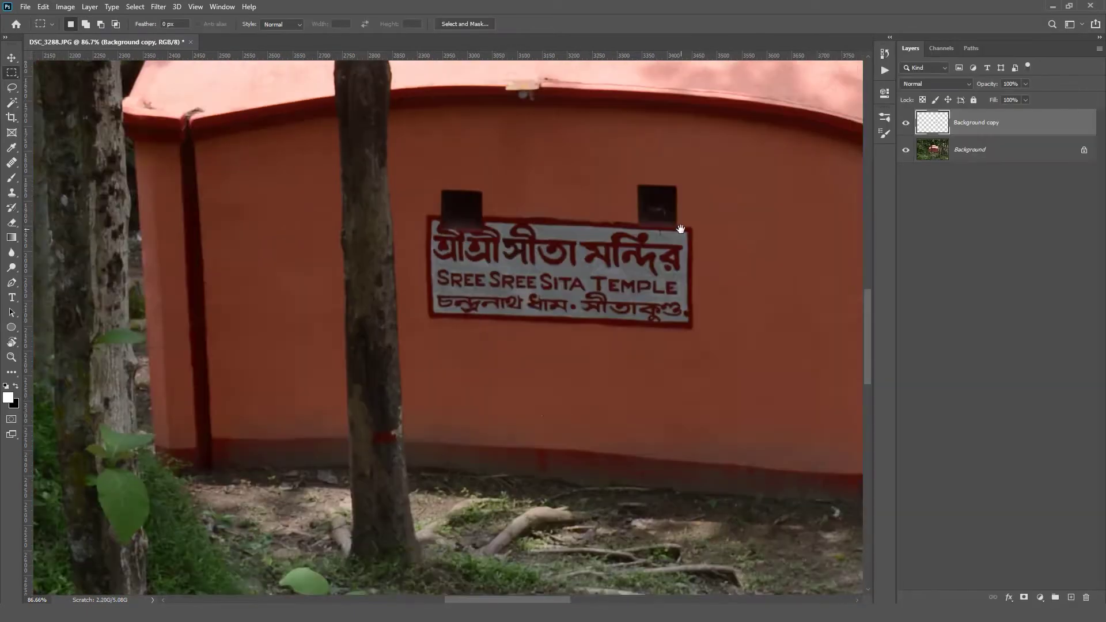
Outline the temple sign and the two dark windows above it with a Polygonal Lasso selection
{"action": "left_click", "coordinate": [11, 88]}
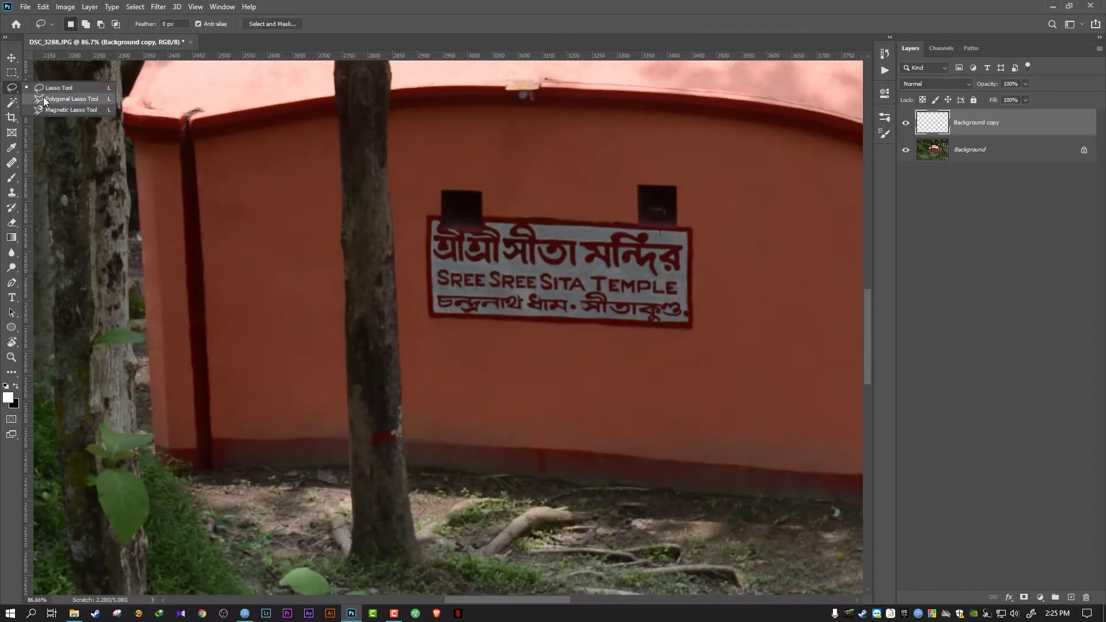
{"action": "left_click", "coordinate": [70, 99]}
{"action": "left_click", "coordinate": [488, 186]}
{"action": "left_click", "coordinate": [434, 184]}
{"action": "left_click", "coordinate": [435, 210]}
{"action": "left_click", "coordinate": [421, 211]}
{"action": "left_click", "coordinate": [423, 325]}
{"action": "left_click", "coordinate": [702, 336]}
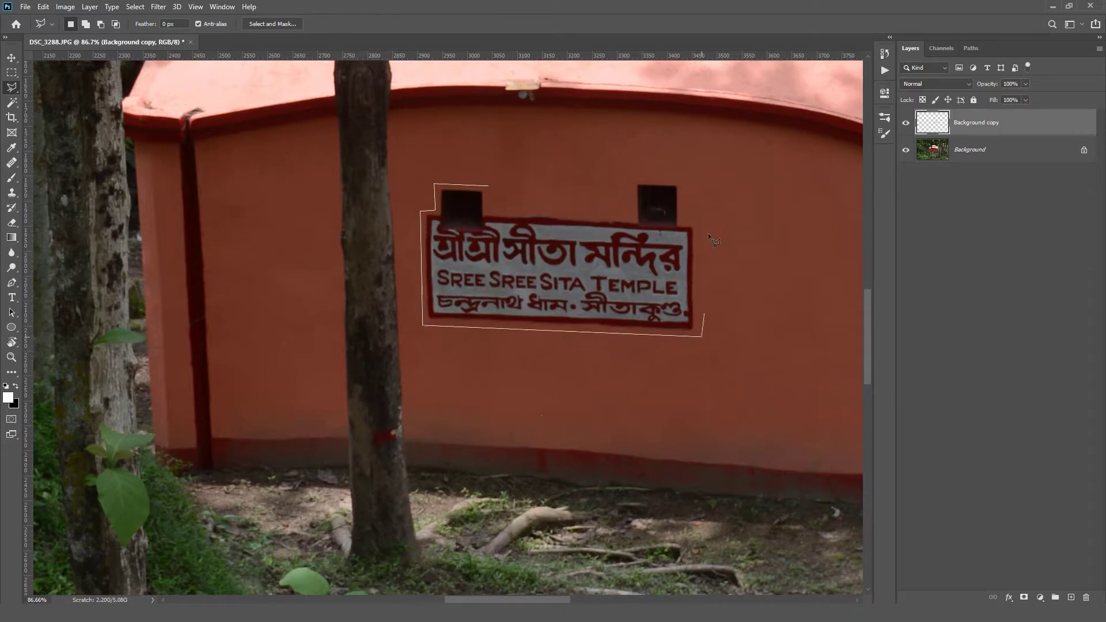
{"action": "left_click", "coordinate": [630, 214]}
{"action": "double_click", "coordinate": [489, 209]}
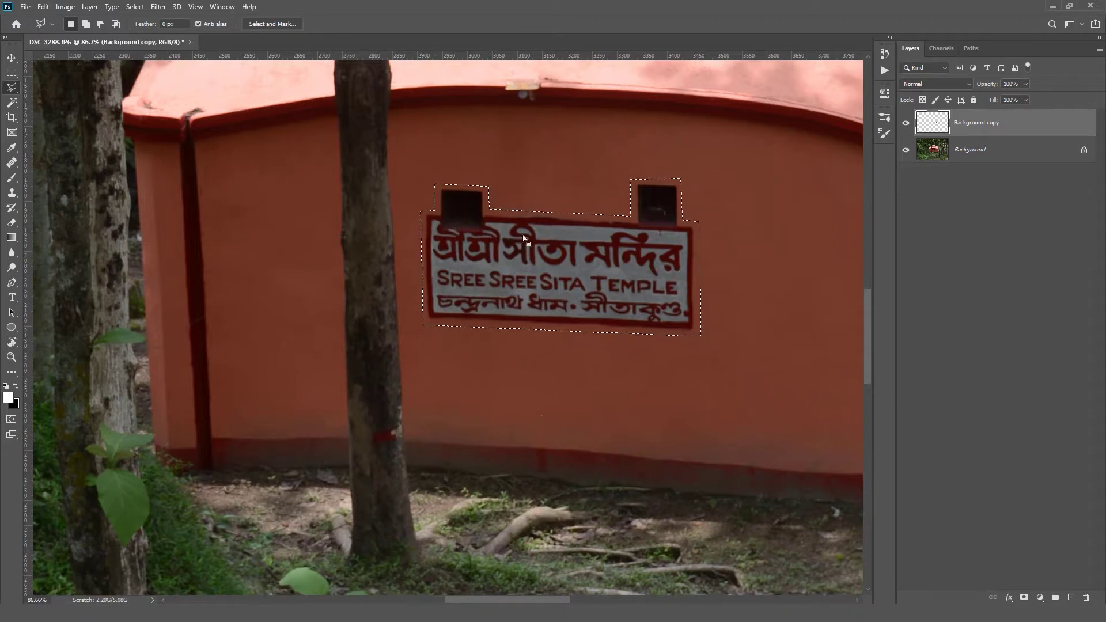
Remove the selected sign and windows from the Background layer with Content-Aware Fill to a new layer, deselect, and compare before and after
{"action": "left_click", "coordinate": [1019, 156]}
{"action": "left_click", "coordinate": [43, 6]}
{"action": "left_click", "coordinate": [64, 187]}
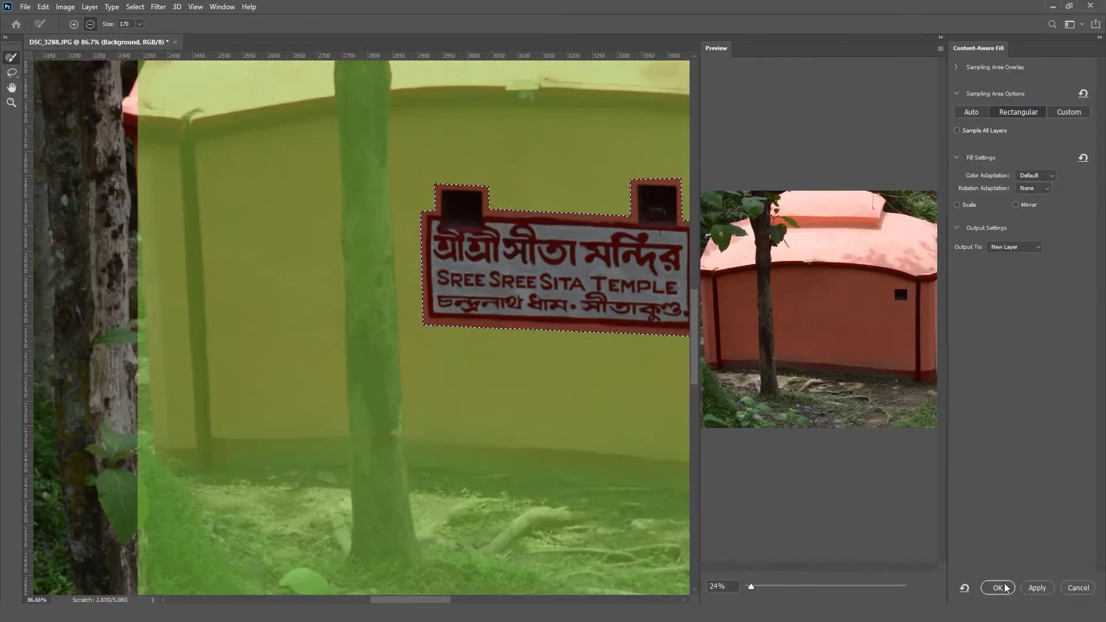
{"action": "left_click", "coordinate": [1004, 588]}
{"action": "key", "text": "ctrl+d"}
{"action": "scroll", "coordinate": [473, 343], "scroll_direction": "down", "scroll_amount": 3}
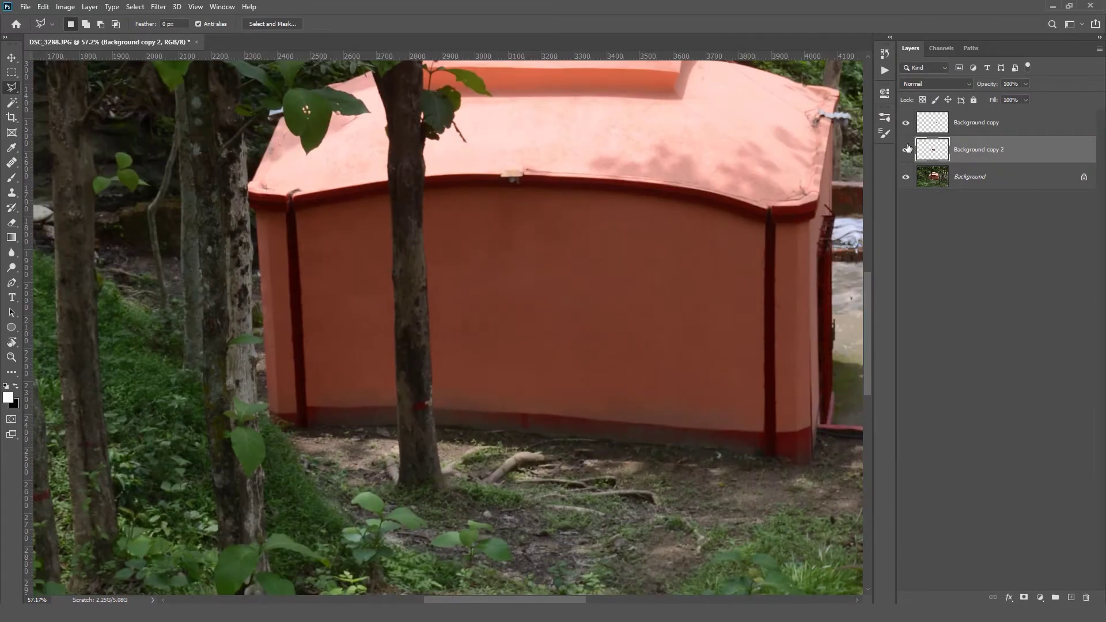
{"action": "left_click", "coordinate": [906, 150]}
{"action": "left_click", "coordinate": [906, 149]}
Copy a clean lassoed patch of the roof edge from Background to its own layer and place it over the small pale fixture
{"action": "scroll", "coordinate": [558, 259], "scroll_direction": "up", "scroll_amount": 5}
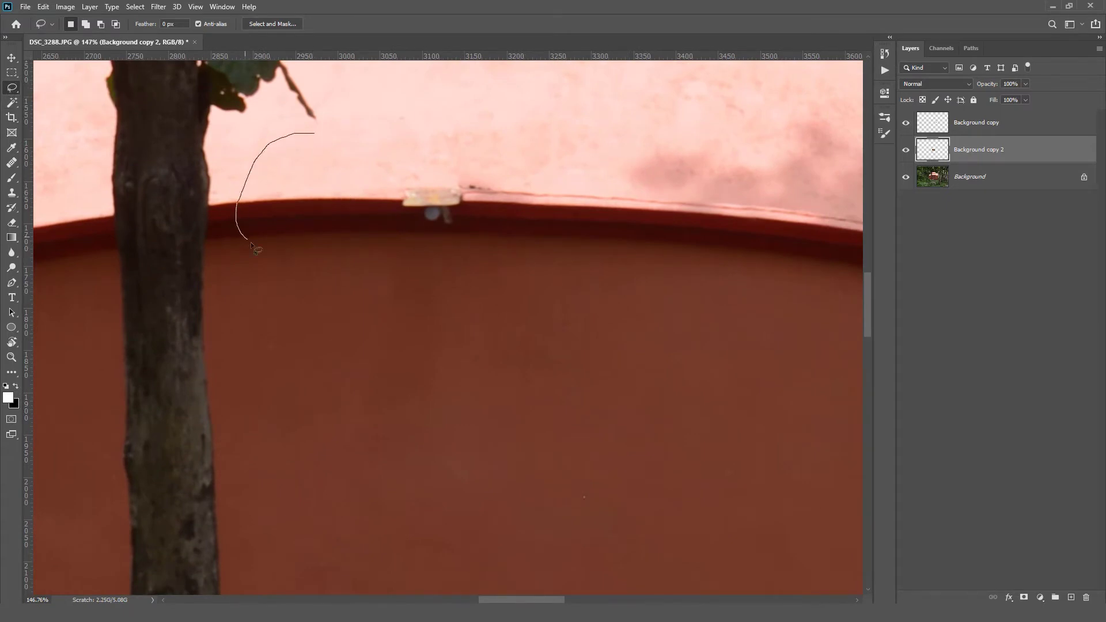
{"action": "left_click_drag", "start_coordinate": [385, 202], "coordinate": [314, 135]}
{"action": "left_click", "coordinate": [1017, 176]}
{"action": "key", "text": "ctrl+j"}
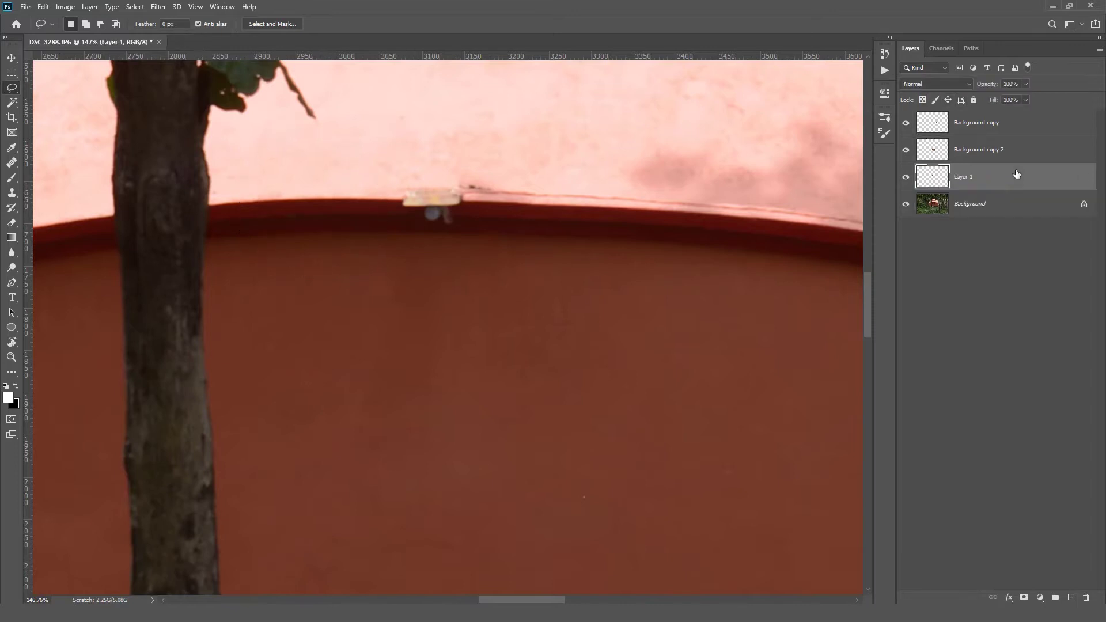
{"action": "key", "text": "ctrl+t"}
{"action": "left_click_drag", "start_coordinate": [350, 233], "coordinate": [470, 231]}
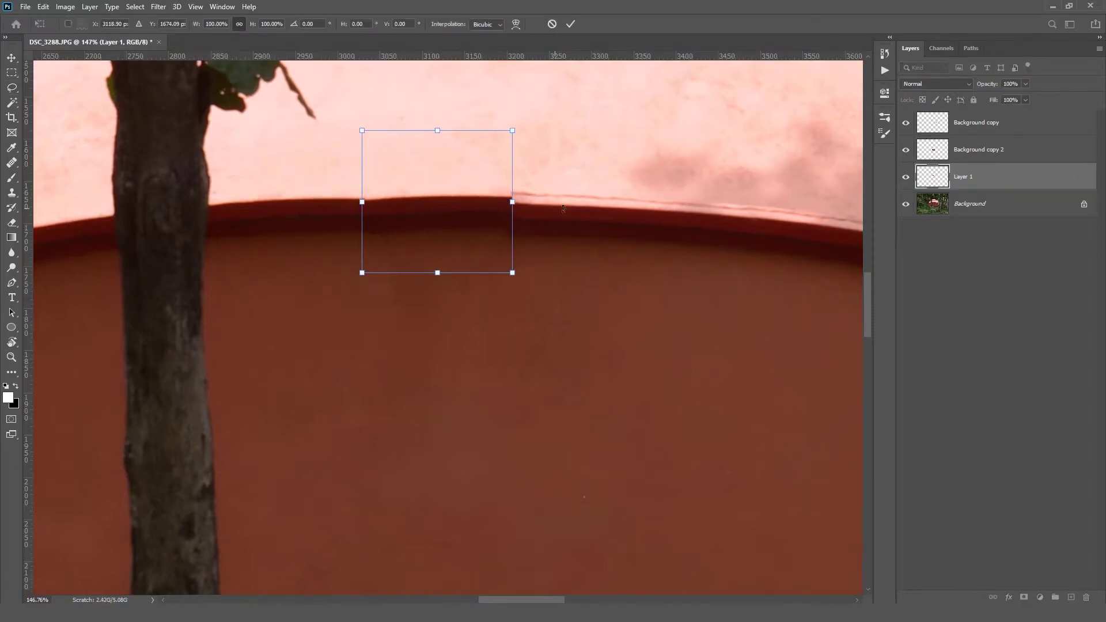
{"action": "left_click_drag", "start_coordinate": [521, 285], "coordinate": [516, 289]}
{"action": "mouse_move", "coordinate": [452, 243]}
{"action": "left_mouse_down"}
{"action": "mouse_move", "coordinate": [602, 200]}
{"action": "mouse_move", "coordinate": [551, 191]}
{"action": "left_mouse_up"}
{"action": "left_click", "coordinate": [571, 25]}
Warp the copied roof-edge patch so its dark trim lines up with the surrounding roof curve
{"action": "key", "text": "ctrl+t"}
{"action": "left_click", "coordinate": [515, 24]}
{"action": "scroll", "coordinate": [385, 217], "scroll_direction": "up", "scroll_amount": 3}
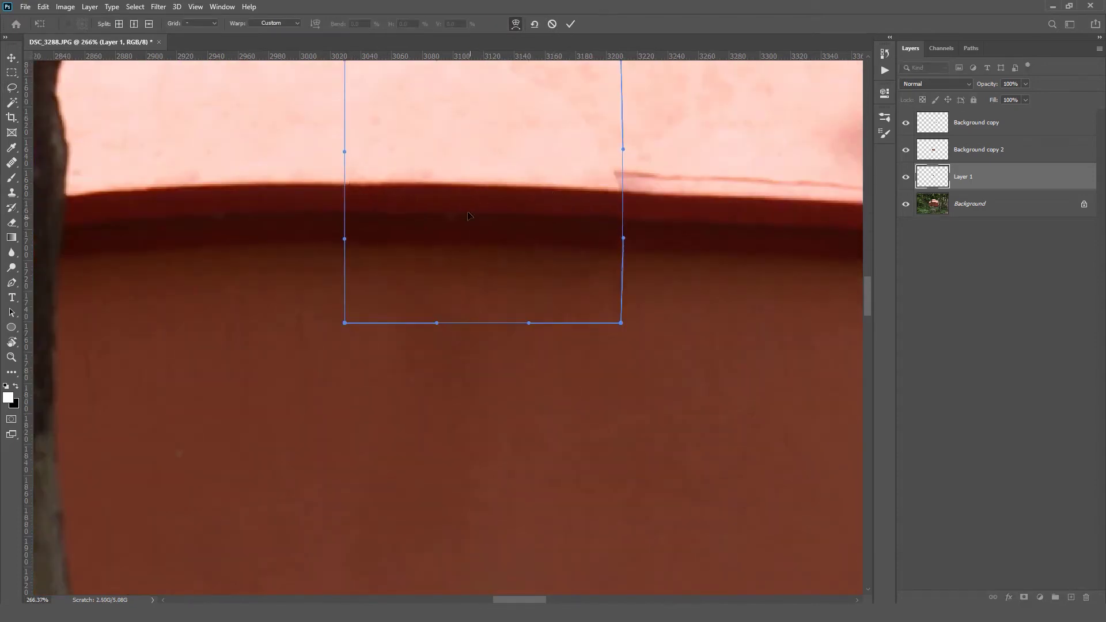
{"action": "left_click", "coordinate": [570, 24]}
Add a layer mask to the roof-edge patch and paint black over its hard edge to blend it in
{"action": "scroll", "coordinate": [509, 234], "scroll_direction": "down", "scroll_amount": 3}
{"action": "left_click", "coordinate": [1024, 597]}
{"action": "key", "text": "b"}
{"action": "left_click_drag", "start_coordinate": [603, 205], "coordinate": [584, 198]}
{"action": "left_click", "coordinate": [584, 197]}
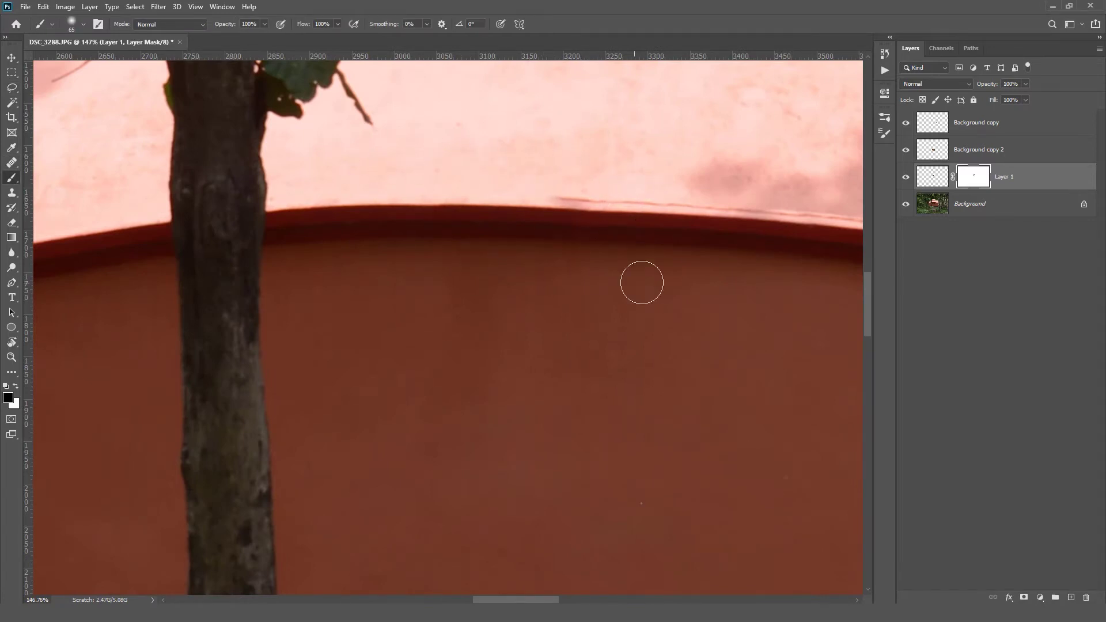
Restore part of the patch by painting white on its mask with a smaller brush, and compare the patch on and off
{"action": "scroll", "coordinate": [635, 226], "scroll_direction": "up", "scroll_amount": 3}
{"action": "key", "text": "x"}
{"action": "key", "text": "["}
{"action": "key", "text": "["}
{"action": "key", "text": "["}
{"action": "key", "text": "["}
{"action": "key", "text": "["}
{"action": "key", "text": "["}
{"action": "key", "text": "["}
{"action": "key", "text": "["}
{"action": "left_click", "coordinate": [509, 180]}
{"action": "scroll", "coordinate": [452, 247], "scroll_direction": "down", "scroll_amount": 6}
{"action": "left_click", "coordinate": [906, 178]}
{"action": "left_click", "coordinate": [905, 179]}
{"action": "scroll", "coordinate": [519, 239], "scroll_direction": "up", "scroll_amount": 2}
Add a Curves adjustment clipped to the roof-edge patch and pull the curve down slightly to darken it
{"action": "left_click", "coordinate": [1040, 598]}
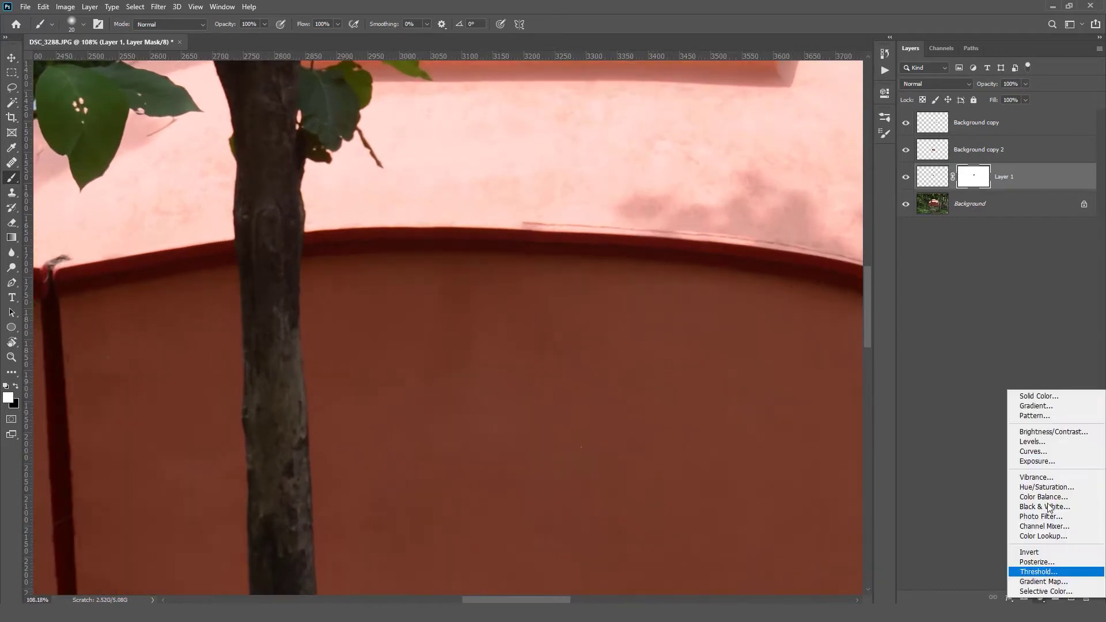
{"action": "left_click", "coordinate": [1033, 451]}
{"action": "key", "text": "ctrl+alt+g"}
{"action": "left_click_drag", "start_coordinate": [864, 160], "coordinate": [865, 155]}
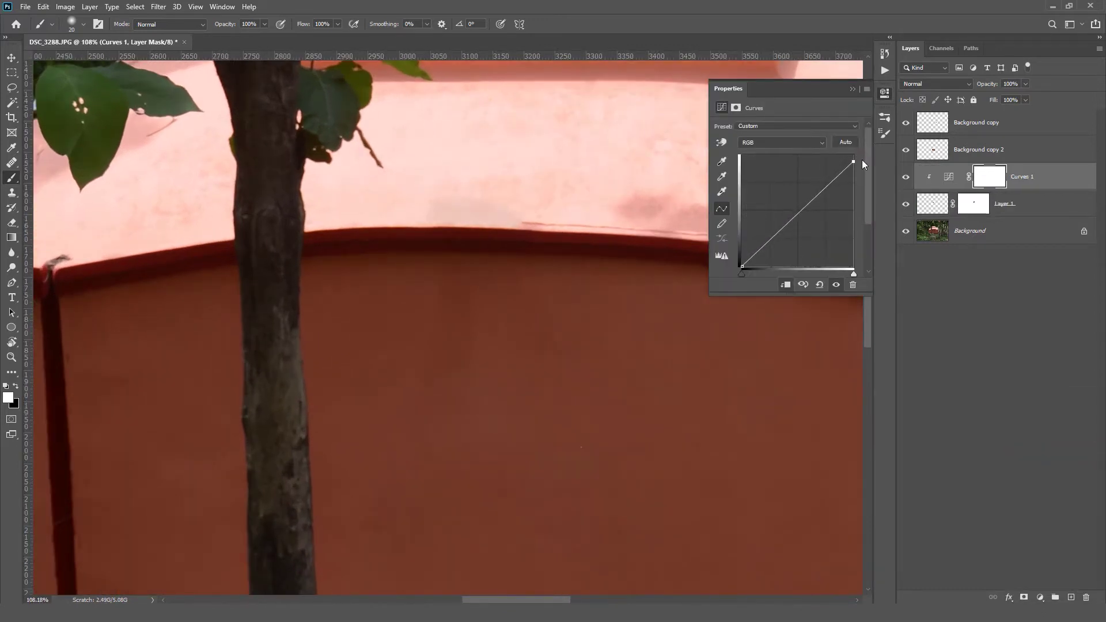
{"action": "left_click_drag", "start_coordinate": [800, 211], "coordinate": [801, 215]}
{"action": "left_click", "coordinate": [852, 88]}
Invert the Curves mask and paint the darkening back softly over the patch with the brush flow at 18%
{"action": "key", "text": "ctrl+i"}
{"action": "scroll", "coordinate": [517, 231], "scroll_direction": "up", "scroll_amount": 2}
{"action": "left_click_drag", "start_coordinate": [559, 259], "coordinate": [599, 259]}
{"action": "left_click_drag", "start_coordinate": [304, 24], "coordinate": [257, 29]}
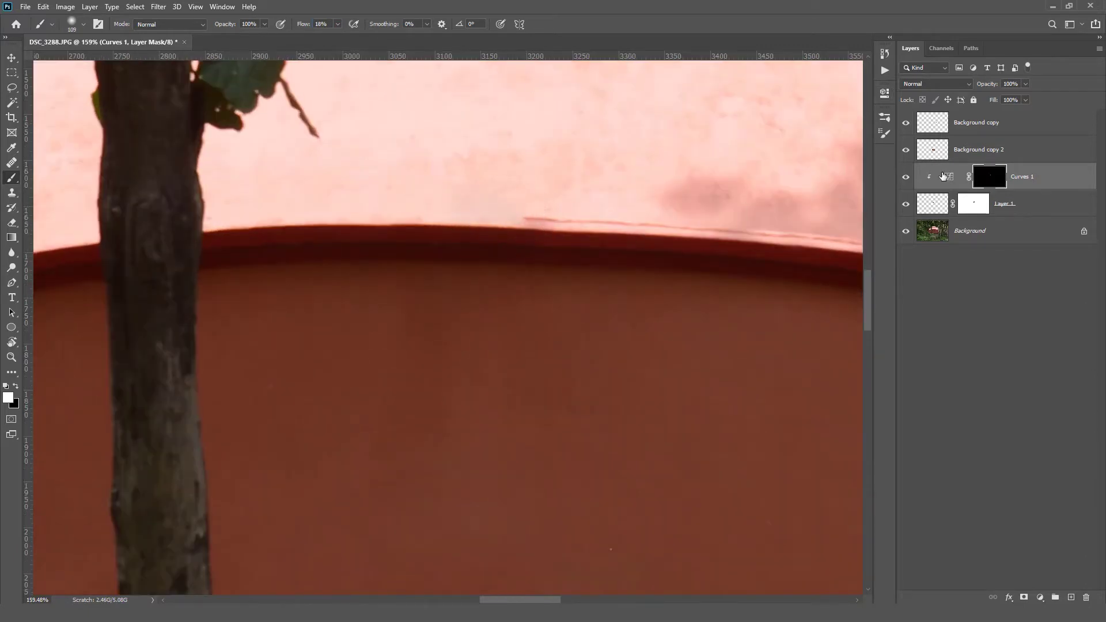
{"action": "scroll", "coordinate": [449, 270], "scroll_direction": "down", "scroll_amount": 8}
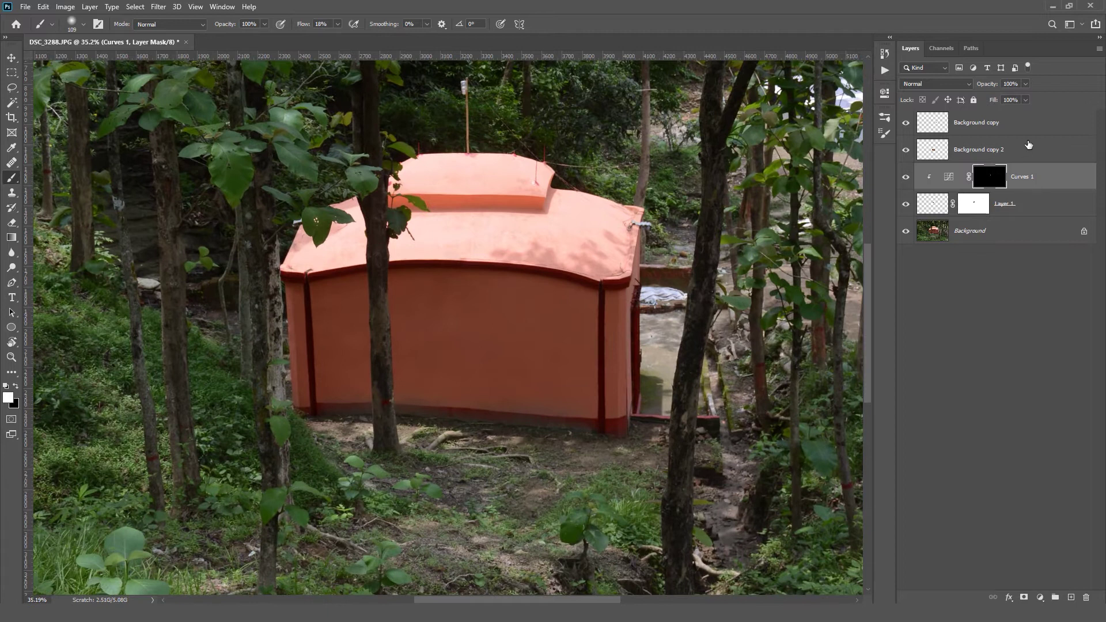
Group all retouching layers above Background, name the group Distraction Removing, and compare the image with and without it
{"action": "left_click", "coordinate": [1029, 132], "text": "shift"}
{"action": "left_click", "coordinate": [1036, 206]}
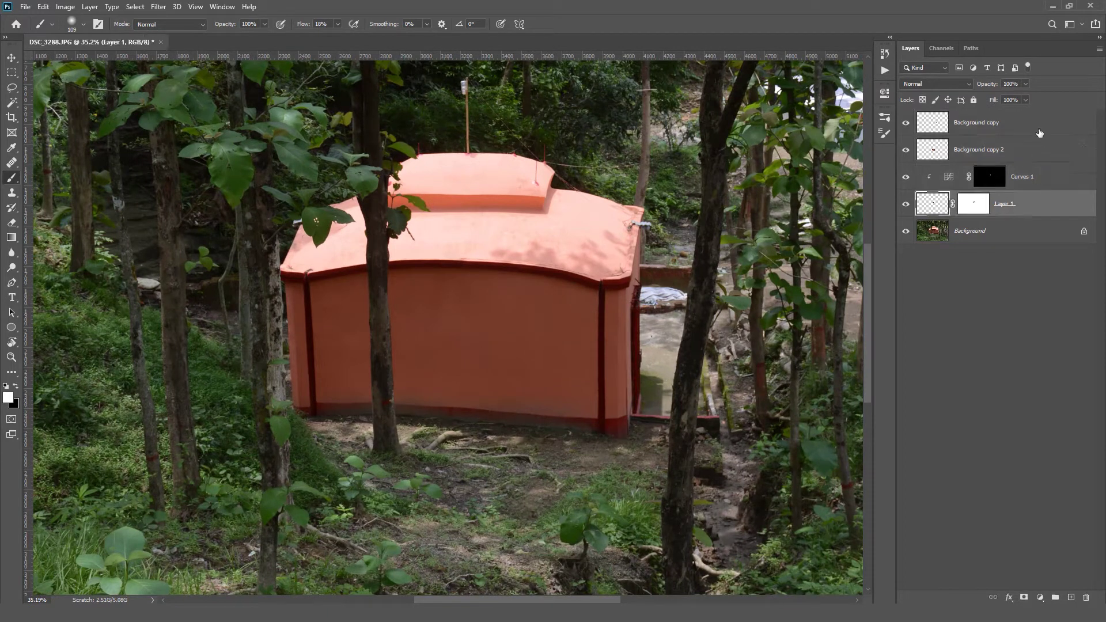
{"action": "left_click", "coordinate": [1031, 122], "text": "shift"}
{"action": "key", "text": "ctrl+g"}
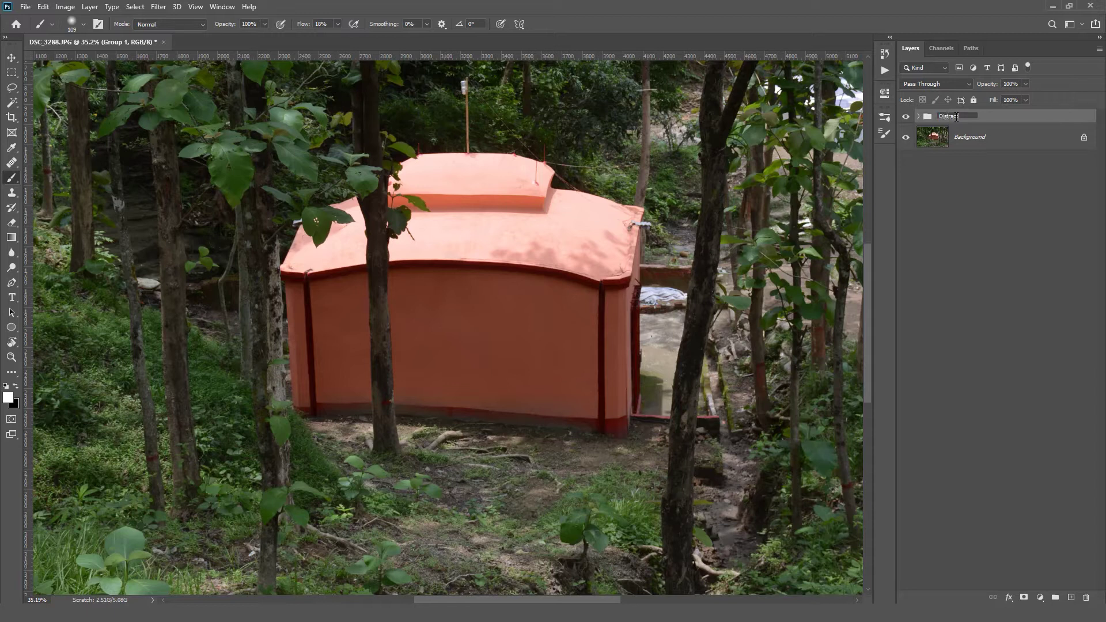
{"action": "type", "text": "ving"}
{"action": "key", "text": "Return"}
{"action": "scroll", "coordinate": [482, 217], "scroll_direction": "up", "scroll_amount": 4}
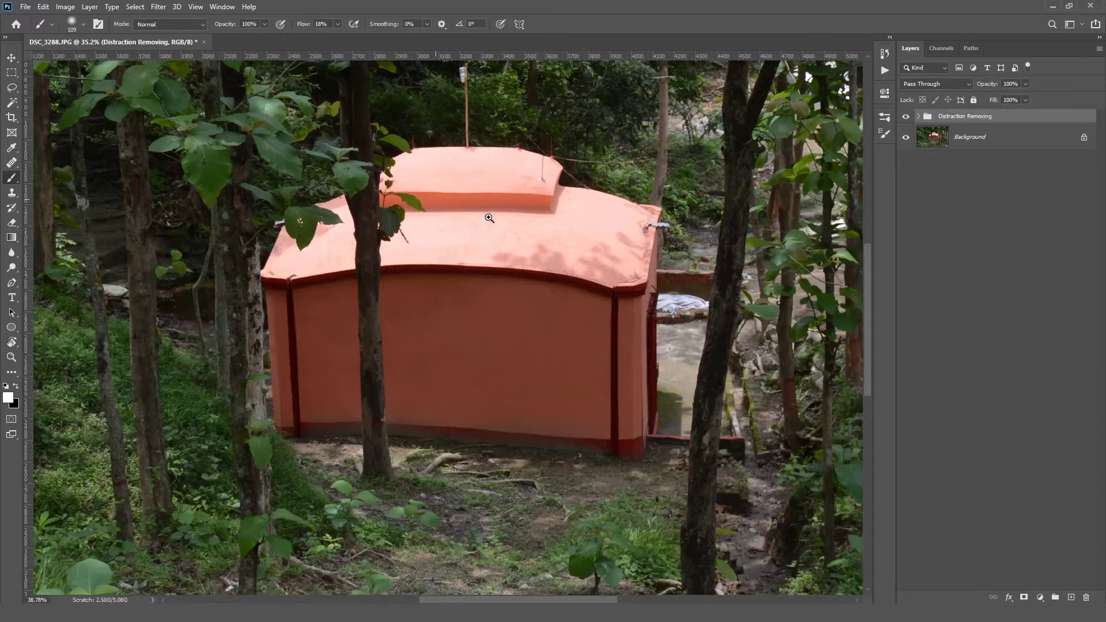
{"action": "left_click", "coordinate": [907, 118]}
{"action": "left_click", "coordinate": [907, 118]}
{"action": "scroll", "coordinate": [485, 212], "scroll_direction": "down", "scroll_amount": 5}
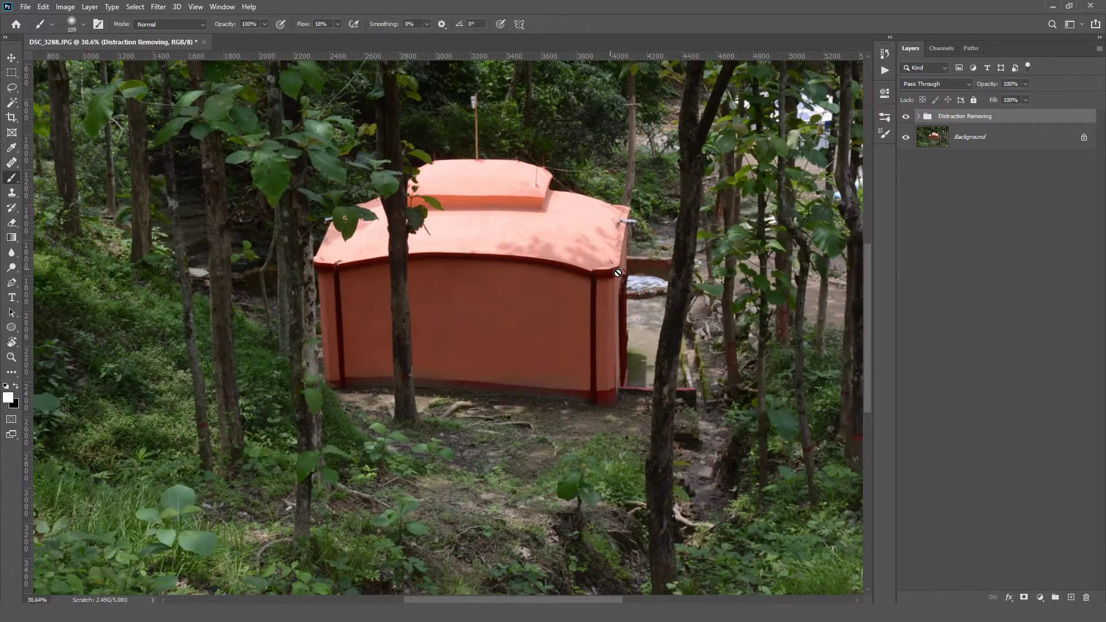
Add a Hue/Saturation adjustment above the group and strongly reduce the saturation of the reds
{"action": "left_click", "coordinate": [1040, 597]}
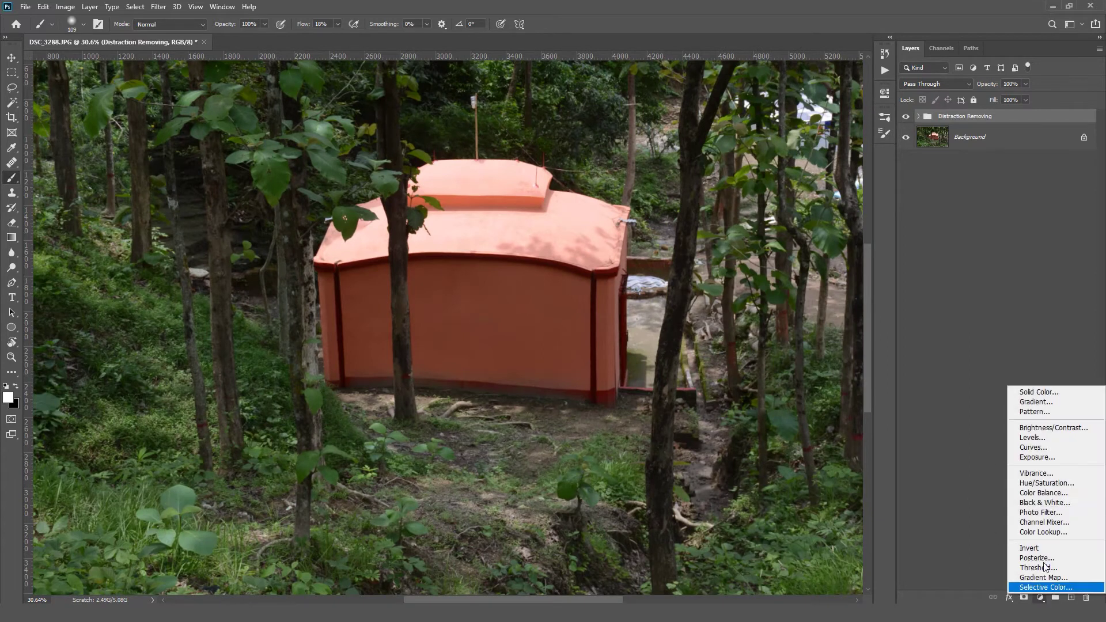
{"action": "left_click", "coordinate": [1045, 483]}
{"action": "left_click", "coordinate": [759, 144]}
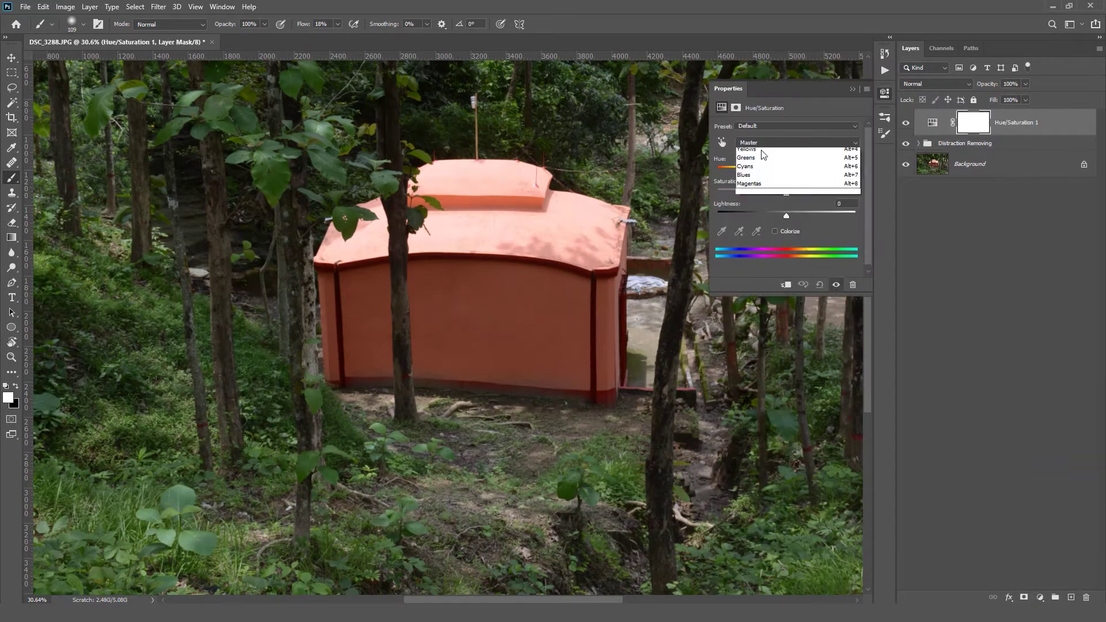
{"action": "left_click", "coordinate": [756, 155]}
{"action": "left_click_drag", "start_coordinate": [758, 193], "coordinate": [744, 218]}
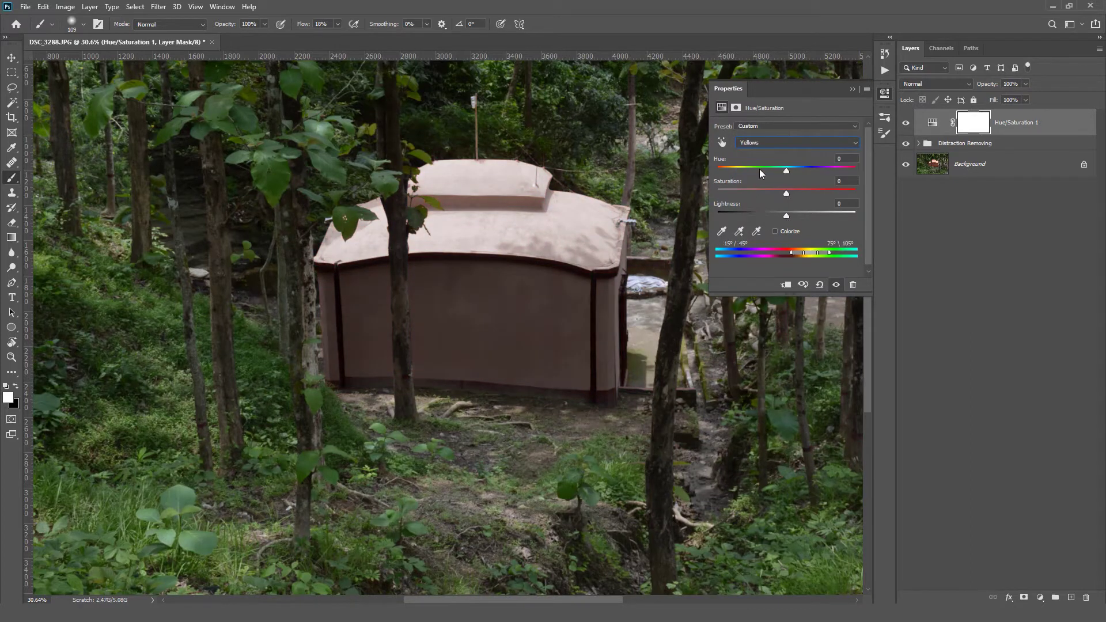
Desaturate the yellows, set the greens' saturation to -65, and lower saturation and lightness in the other colour ranges
{"action": "key", "text": "alt+4"}
{"action": "left_click", "coordinate": [745, 192]}
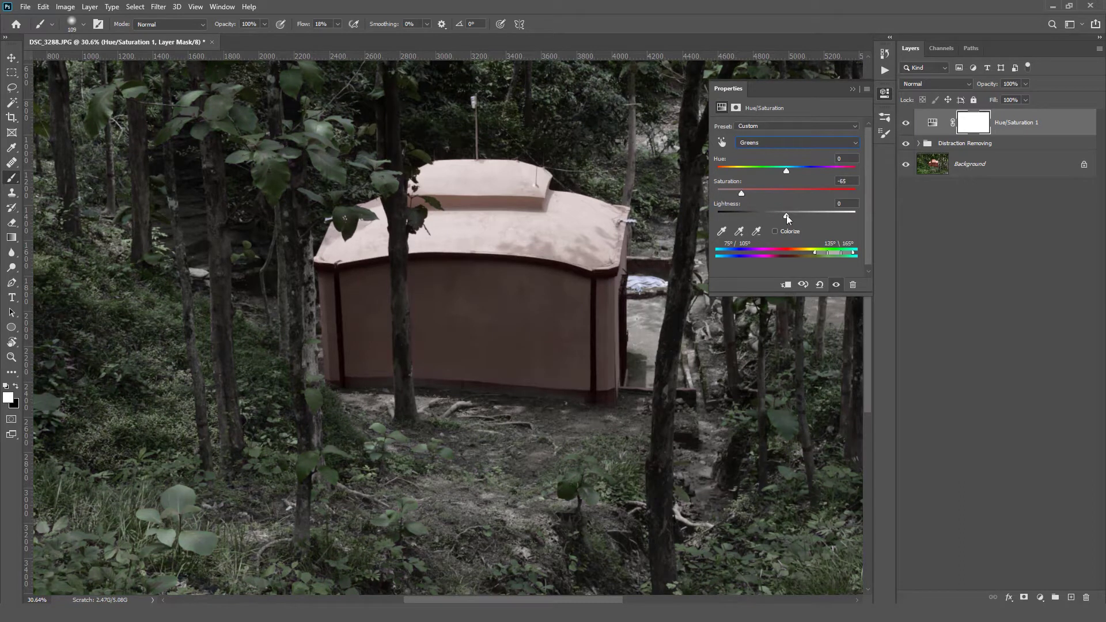
{"action": "left_click_drag", "start_coordinate": [786, 216], "coordinate": [713, 217]}
{"action": "key", "text": "alt+5"}
{"action": "mouse_move", "coordinate": [786, 193]}
{"action": "left_mouse_down"}
{"action": "mouse_move", "coordinate": [745, 214]}
{"action": "mouse_move", "coordinate": [781, 193]}
{"action": "left_mouse_up"}
{"action": "left_click", "coordinate": [762, 143]}
{"action": "left_click", "coordinate": [760, 198]}
{"action": "left_click_drag", "start_coordinate": [786, 215], "coordinate": [768, 215]}
{"action": "left_click", "coordinate": [853, 88]}
Rename the Hue/Saturation layer Desaturation and compare the image with and without it
{"action": "double_click", "coordinate": [1017, 124]}
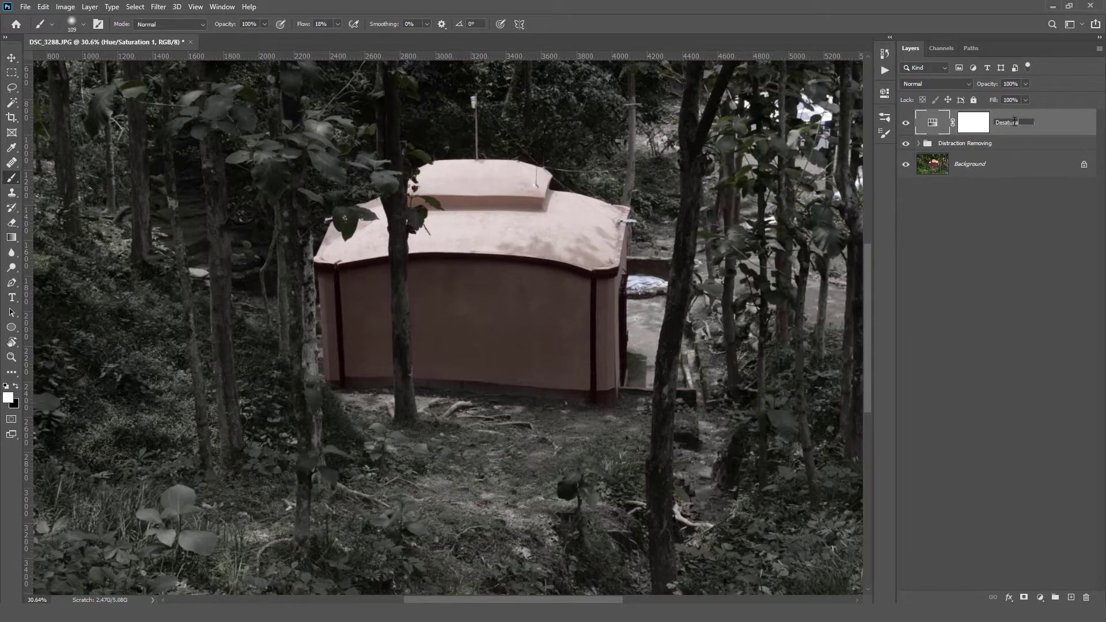
{"action": "type", "text": "Desaturation"}
{"action": "key", "text": "Return"}
{"action": "left_click", "coordinate": [905, 124]}
{"action": "left_click", "coordinate": [905, 123]}
Add a Color Lookup adjustment above the Desaturation layer using the Moonlight.3DL table
{"action": "left_click", "coordinate": [1039, 597]}
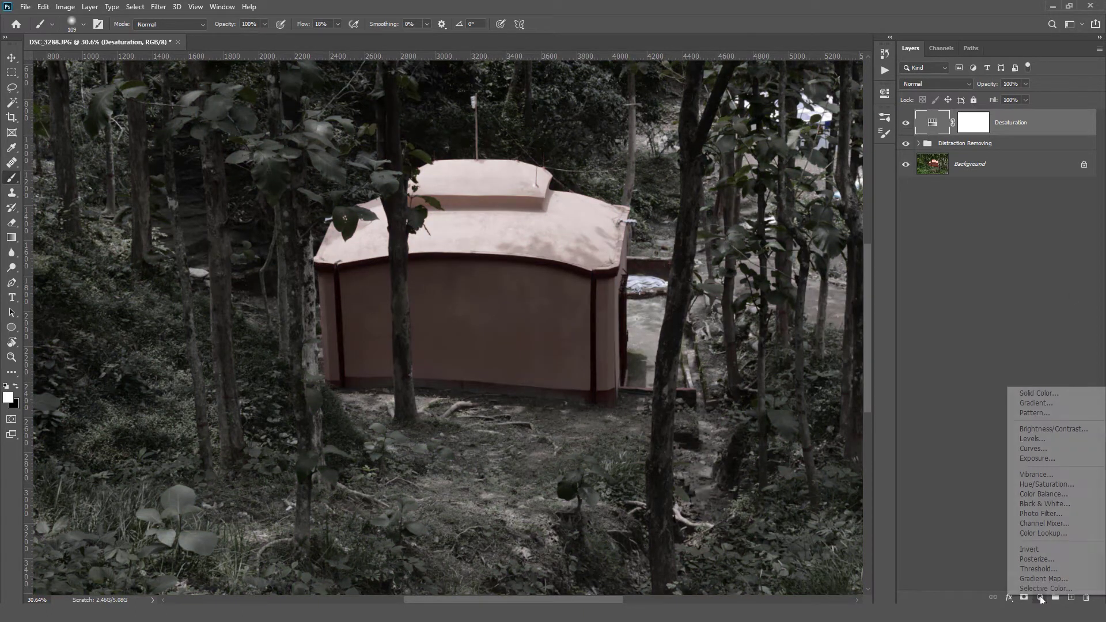
{"action": "left_click", "coordinate": [1042, 533]}
{"action": "left_click", "coordinate": [807, 128]}
{"action": "left_click", "coordinate": [806, 467]}
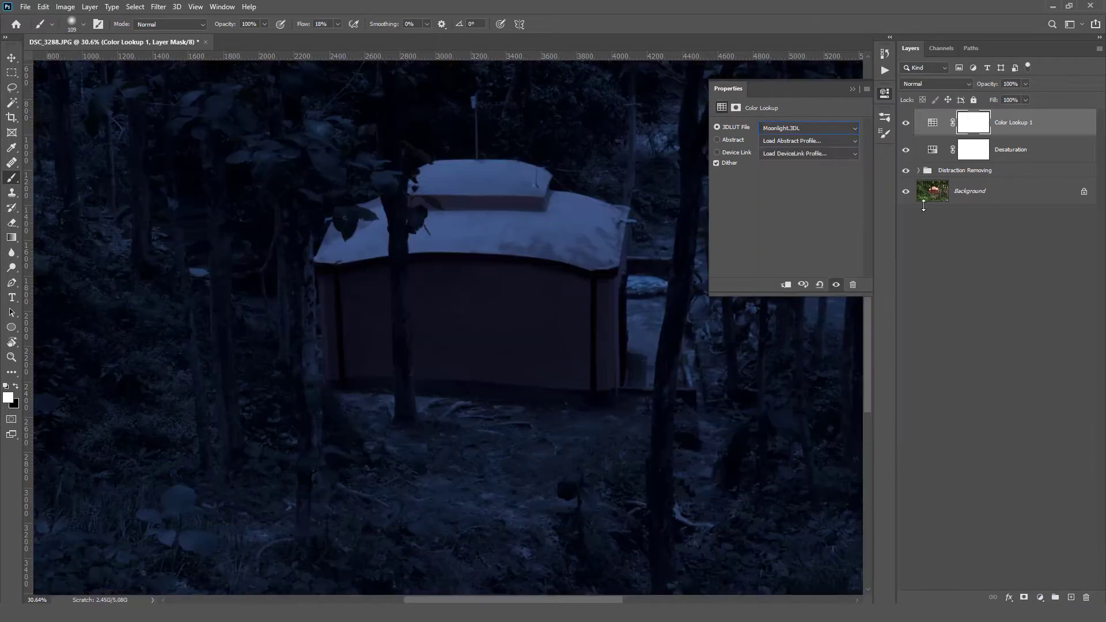
Add a second Color Lookup adjustment using the NightFromDay.CUBE table
{"action": "left_click", "coordinate": [1039, 597]}
{"action": "left_click", "coordinate": [1032, 535]}
{"action": "left_click", "coordinate": [806, 128]}
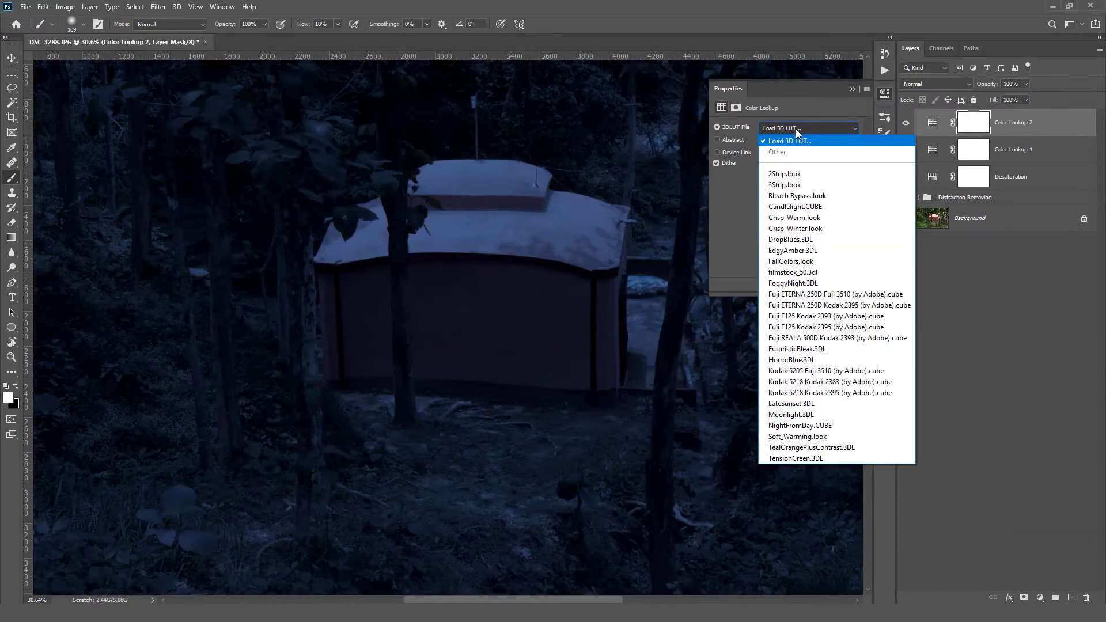
{"action": "left_click", "coordinate": [806, 425]}
Add a third Color Lookup adjustment using the FoggyNight.3DL table
{"action": "left_click", "coordinate": [1040, 597]}
{"action": "left_click", "coordinate": [1034, 535]}
{"action": "left_click", "coordinate": [800, 128]}
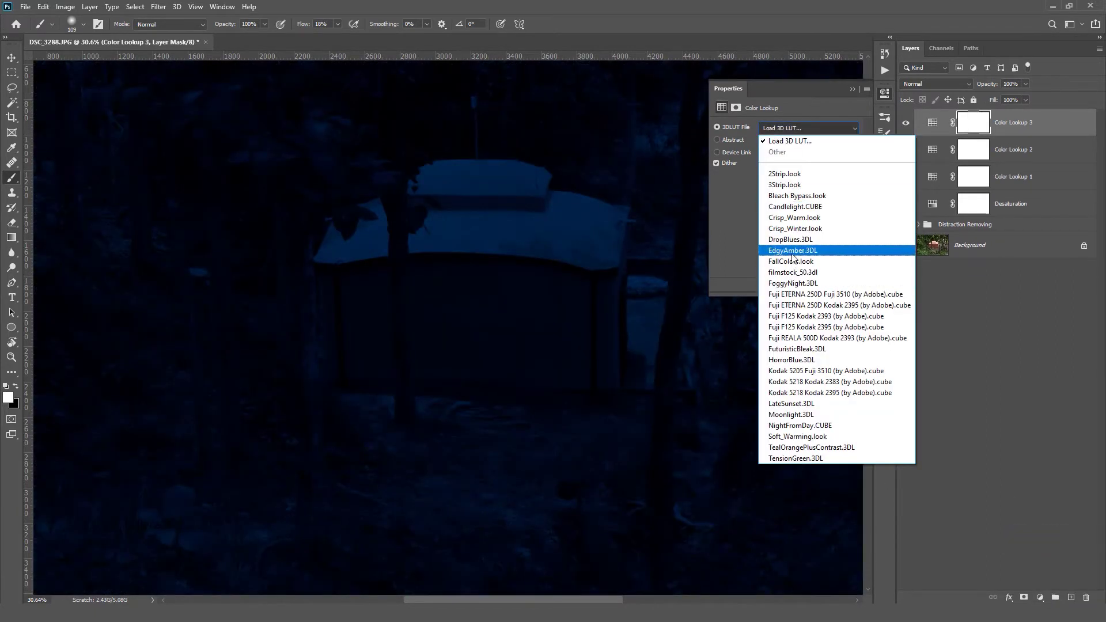
{"action": "left_click", "coordinate": [804, 283]}
{"action": "left_click", "coordinate": [853, 89]}
Rename the three Color Lookup layers, from lowest to highest, Moonlight, Night from day and Foogy Night
{"action": "double_click", "coordinate": [1013, 177]}
{"action": "type", "text": "Moonlight"}
{"action": "key", "text": "Return"}
{"action": "double_click", "coordinate": [1013, 149]}
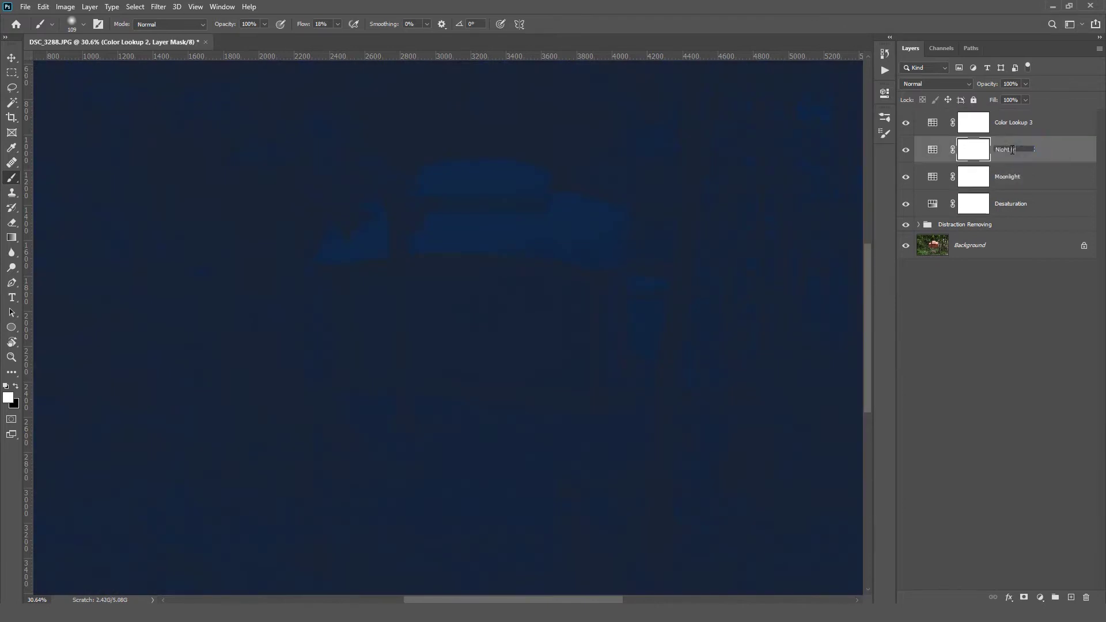
{"action": "type", "text": "Night from day"}
{"action": "key", "text": "Return"}
{"action": "double_click", "coordinate": [1016, 123]}
{"action": "type", "text": "Foggy Night"}
{"action": "key", "text": "Return"}
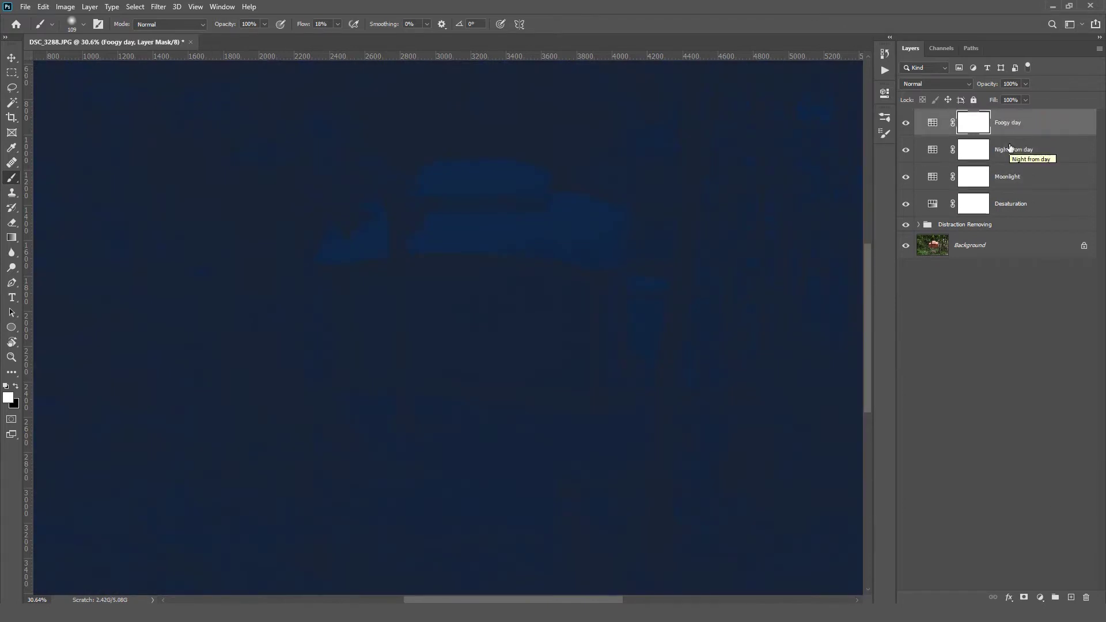
{"action": "left_click", "coordinate": [934, 125]}
Reduce the strength of the Night from day lookup and set the Foogy Night layer's opacity to 41%
{"action": "left_click", "coordinate": [1034, 184]}
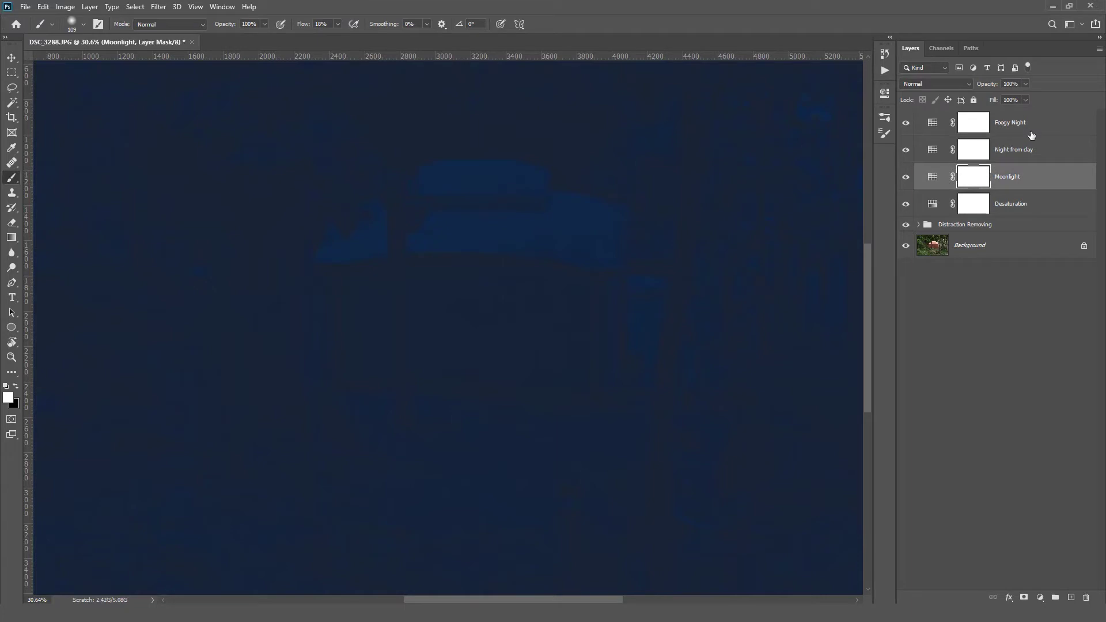
{"action": "left_click", "coordinate": [1043, 155]}
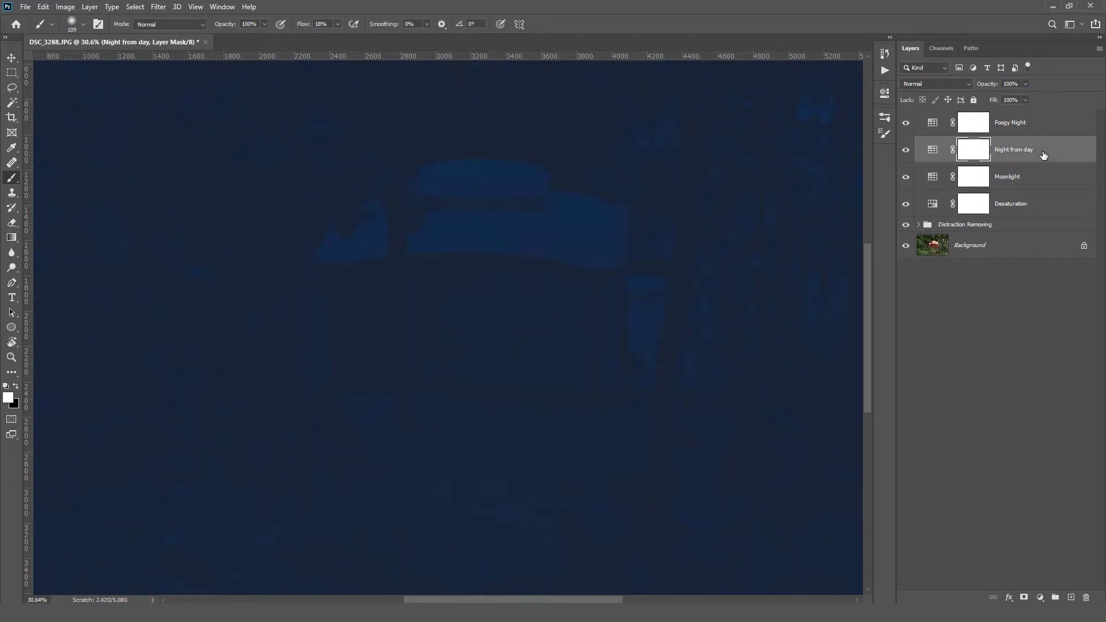
{"action": "left_click_drag", "start_coordinate": [977, 85], "coordinate": [988, 85]}
{"action": "left_click", "coordinate": [906, 150]}
{"action": "left_click", "coordinate": [906, 150]}
{"action": "left_click", "coordinate": [1037, 127]}
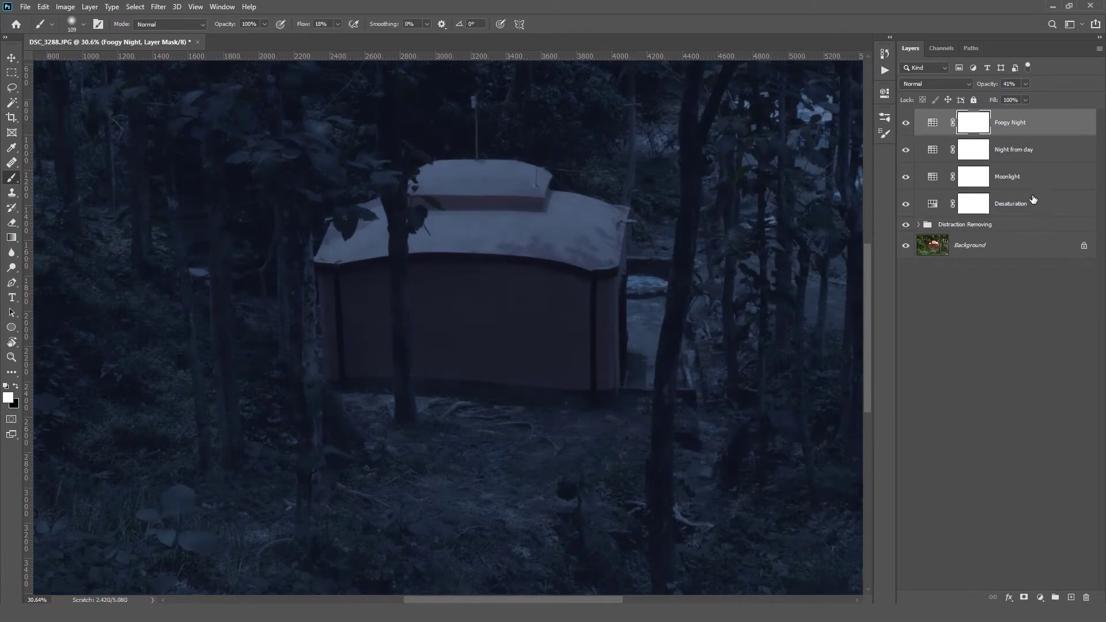
Add a Curves adjustment above the Foogy Night layer and slightly lower its highlight endpoint to darken the scene
{"action": "left_click", "coordinate": [1039, 597]}
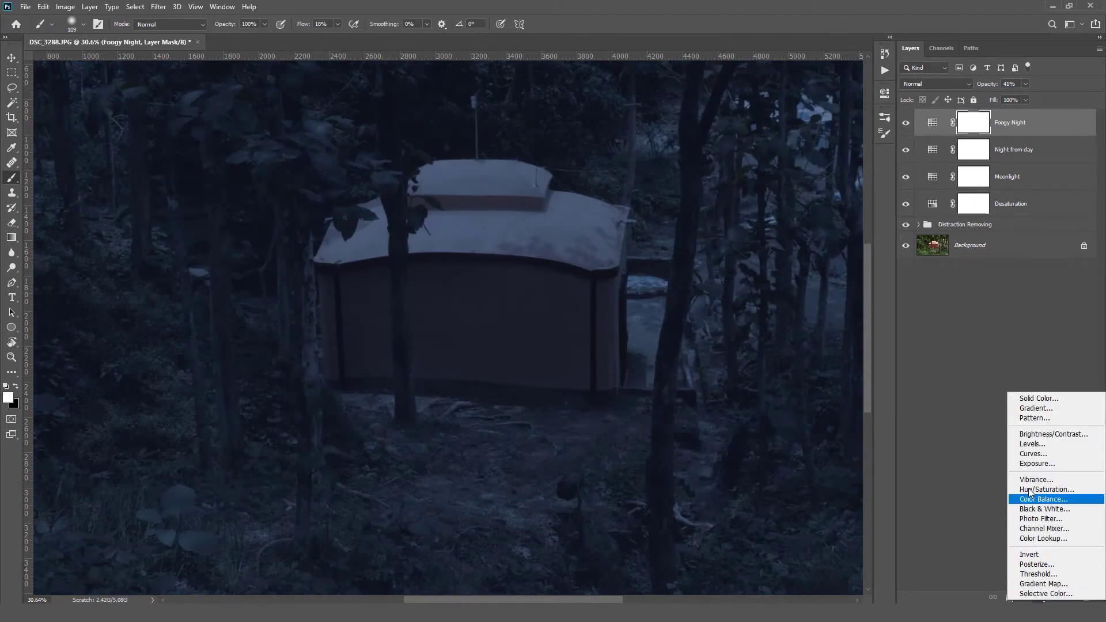
{"action": "left_click", "coordinate": [1034, 452]}
{"action": "left_click_drag", "start_coordinate": [853, 156], "coordinate": [853, 167]}
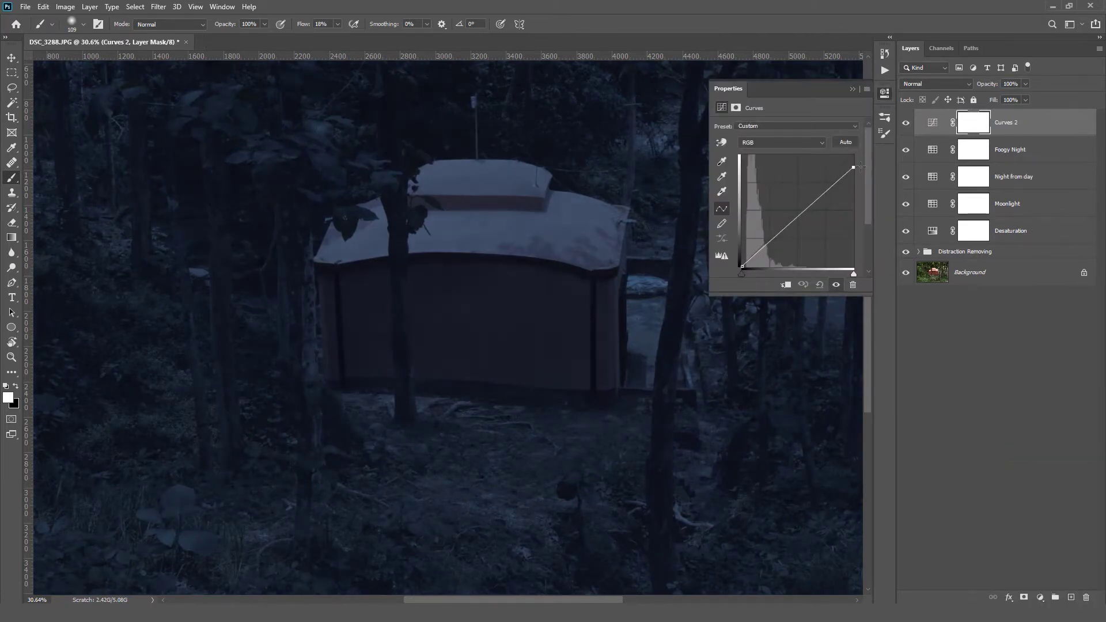
{"action": "left_click", "coordinate": [854, 88]}
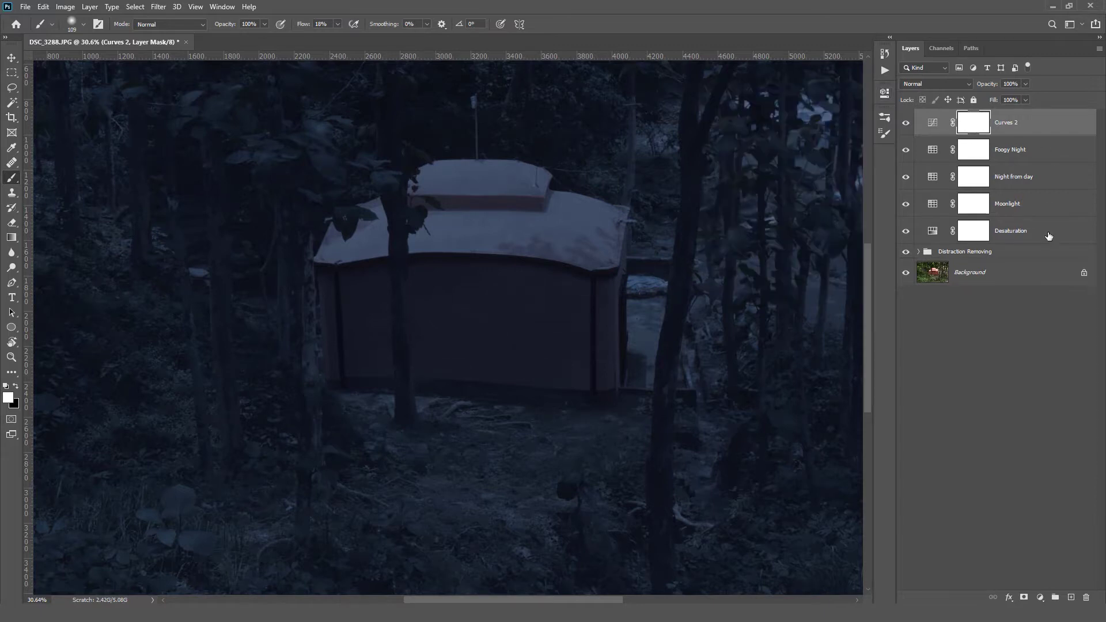
Group all adjustments from the new Curves down to Desaturation as "Trabsformation into Dark" and compare the image with and without the group
{"action": "left_click", "coordinate": [1047, 235], "text": "shift"}
{"action": "key", "text": "ctrl+g"}
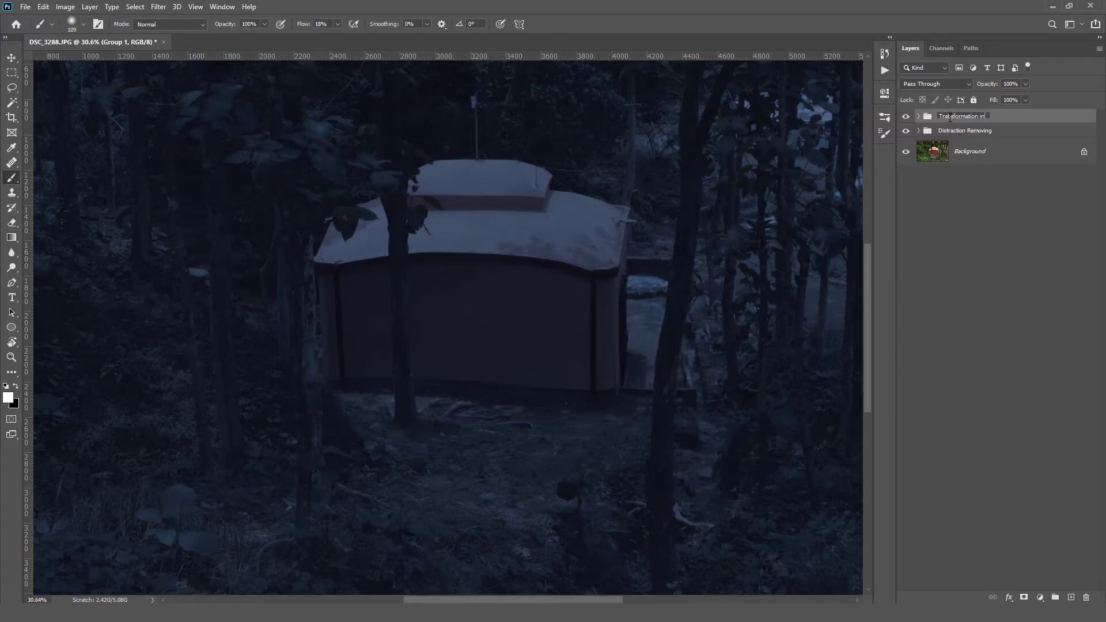
{"action": "type", "text": "ark"}
{"action": "key", "text": "Return"}
{"action": "left_click", "coordinate": [906, 117]}
{"action": "left_click", "coordinate": [907, 117]}
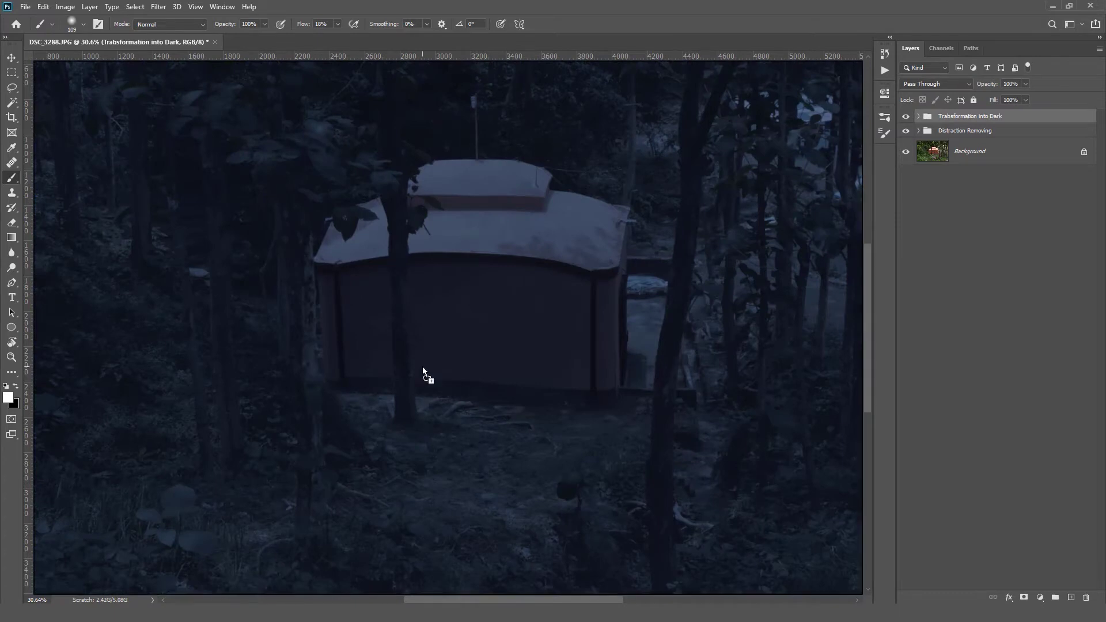
Place the Door image as a new layer above the groups
{"action": "left_click_drag", "start_coordinate": [422, 366], "coordinate": [422, 365]}
{"action": "left_click_drag", "start_coordinate": [522, 277], "coordinate": [496, 278]}
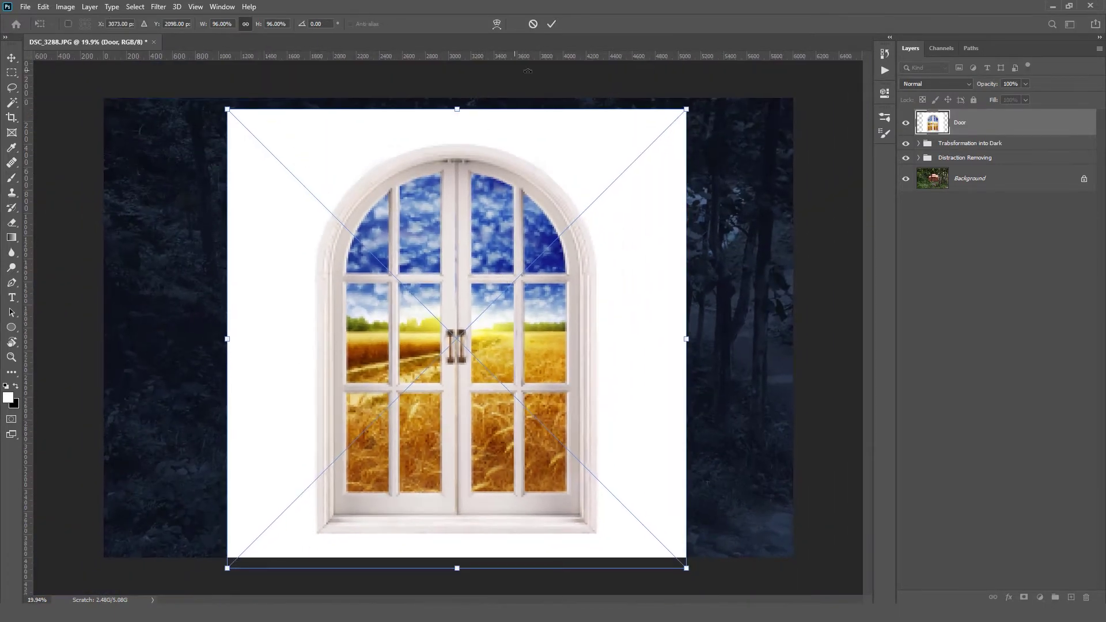
{"action": "left_click", "coordinate": [551, 25]}
Trace the outer frame of the arched door with the Pen tool and mask out its white background
{"action": "left_click", "coordinate": [12, 283]}
{"action": "scroll", "coordinate": [311, 524], "scroll_direction": "up", "scroll_amount": 2}
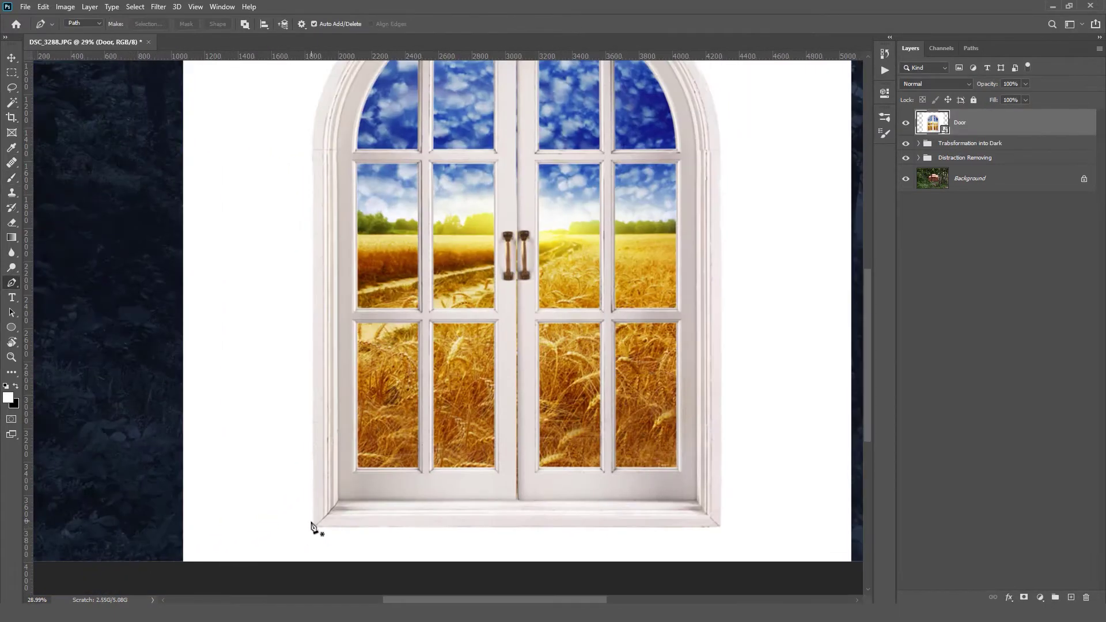
{"action": "left_click", "coordinate": [315, 525]}
{"action": "left_click", "coordinate": [719, 525]}
{"action": "left_click_drag", "start_coordinate": [718, 151], "coordinate": [575, 311]}
{"action": "left_click_drag", "start_coordinate": [575, 311], "coordinate": [575, 300]}
{"action": "left_click_drag", "start_coordinate": [372, 123], "coordinate": [192, 123]}
{"action": "mouse_move", "coordinate": [574, 300]}
{"action": "left_mouse_down"}
{"action": "mouse_move", "coordinate": [574, 310]}
{"action": "mouse_move", "coordinate": [575, 291]}
{"action": "left_mouse_up"}
{"action": "left_click_drag", "start_coordinate": [552, 123], "coordinate": [554, 123]}
{"action": "left_click_drag", "start_coordinate": [575, 291], "coordinate": [575, 280]}
{"action": "left_click_drag", "start_coordinate": [552, 123], "coordinate": [538, 124]}
{"action": "left_click_drag", "start_coordinate": [575, 279], "coordinate": [575, 270]}
{"action": "left_click_drag", "start_coordinate": [538, 125], "coordinate": [545, 127]}
{"action": "left_click_drag", "start_coordinate": [168, 311], "coordinate": [170, 336]}
{"action": "left_click_drag", "start_coordinate": [192, 119], "coordinate": [210, 120]}
{"action": "left_click_drag", "start_coordinate": [545, 127], "coordinate": [540, 126]}
{"action": "left_click_drag", "start_coordinate": [169, 285], "coordinate": [168, 274]}
{"action": "left_click_drag", "start_coordinate": [210, 120], "coordinate": [213, 120]}
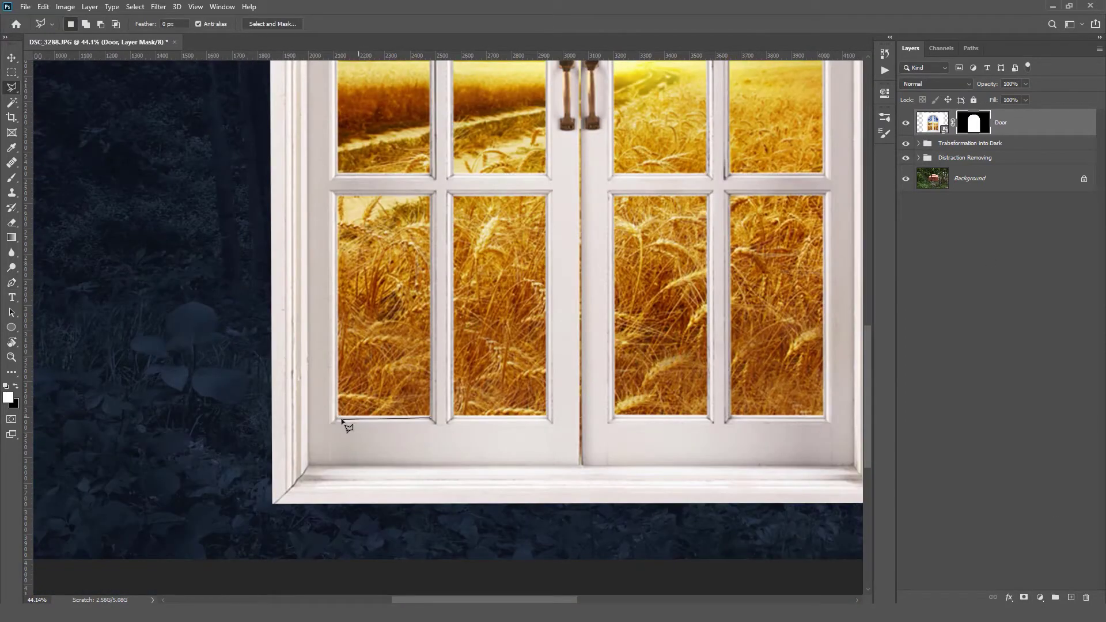
Select the two panes in the lower row of the door's left leaf with the Polygonal Lasso
{"action": "left_click", "coordinate": [336, 418]}
{"action": "left_click", "coordinate": [336, 194]}
{"action": "left_click", "coordinate": [431, 194]}
{"action": "left_click", "coordinate": [431, 418]}
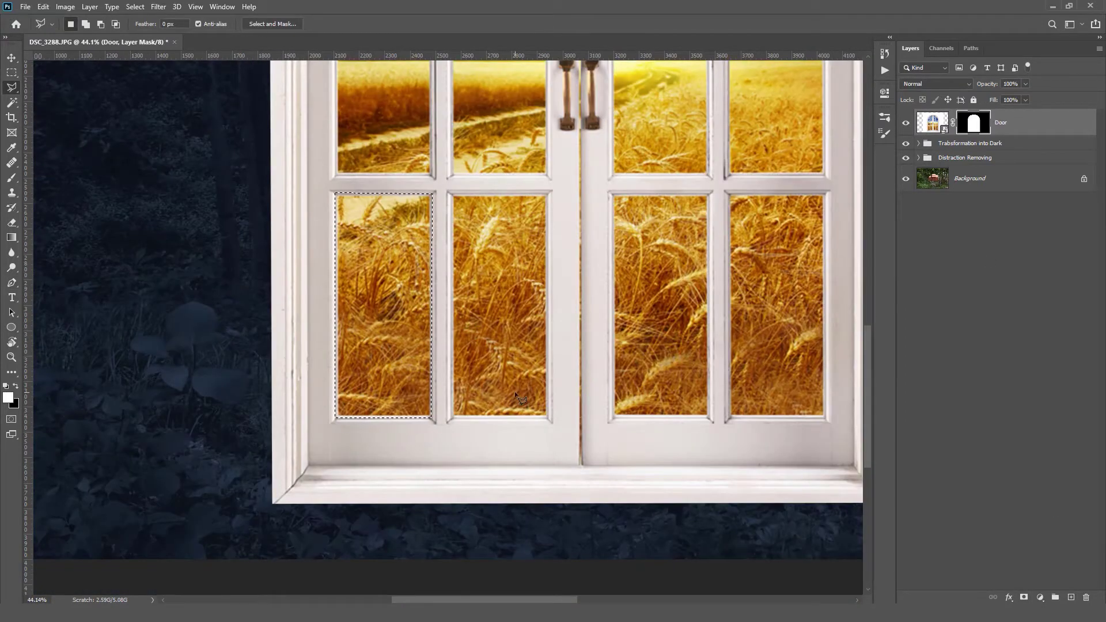
{"action": "left_click", "coordinate": [546, 417]}
{"action": "left_click", "coordinate": [547, 194]}
{"action": "left_click", "coordinate": [450, 194]}
{"action": "left_click", "coordinate": [451, 417]}
Add the remaining rectangular door panes to the selection and hide them on the Door layer's mask
{"action": "mouse_move", "coordinate": [614, 202]}
{"action": "left_mouse_down"}
{"action": "mouse_move", "coordinate": [447, 186]}
{"action": "mouse_move", "coordinate": [478, 424]}
{"action": "left_mouse_up"}
{"action": "left_click", "coordinate": [447, 178]}
{"action": "left_click", "coordinate": [544, 178]}
{"action": "left_click", "coordinate": [545, 403]}
{"action": "left_click", "coordinate": [427, 179]}
{"action": "left_click", "coordinate": [543, 416]}
{"action": "left_click", "coordinate": [536, 110]}
{"action": "left_click", "coordinate": [536, 334]}
{"action": "left_click", "coordinate": [322, 334]}
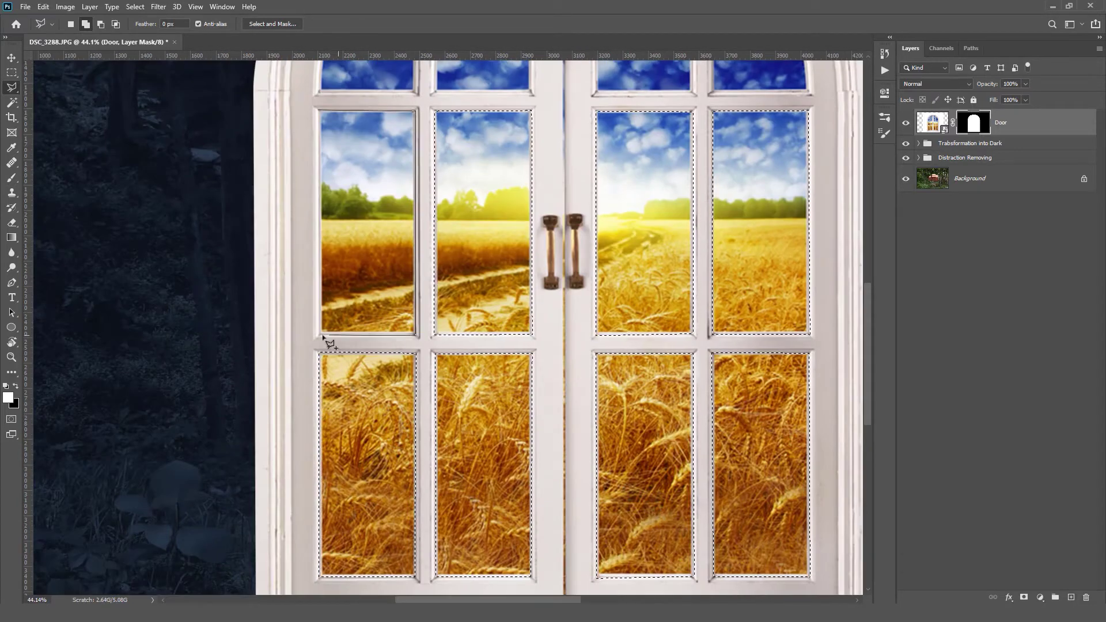
{"action": "key", "text": "ctrl+BackSpace"}
{"action": "key", "text": "ctrl+d"}
Trace the two arched panes of the door's right leaf with the Pen tool and hide them on the mask
{"action": "scroll", "coordinate": [661, 115], "scroll_direction": "up", "scroll_amount": 3}
{"action": "scroll", "coordinate": [661, 115], "scroll_direction": "right", "scroll_amount": 3}
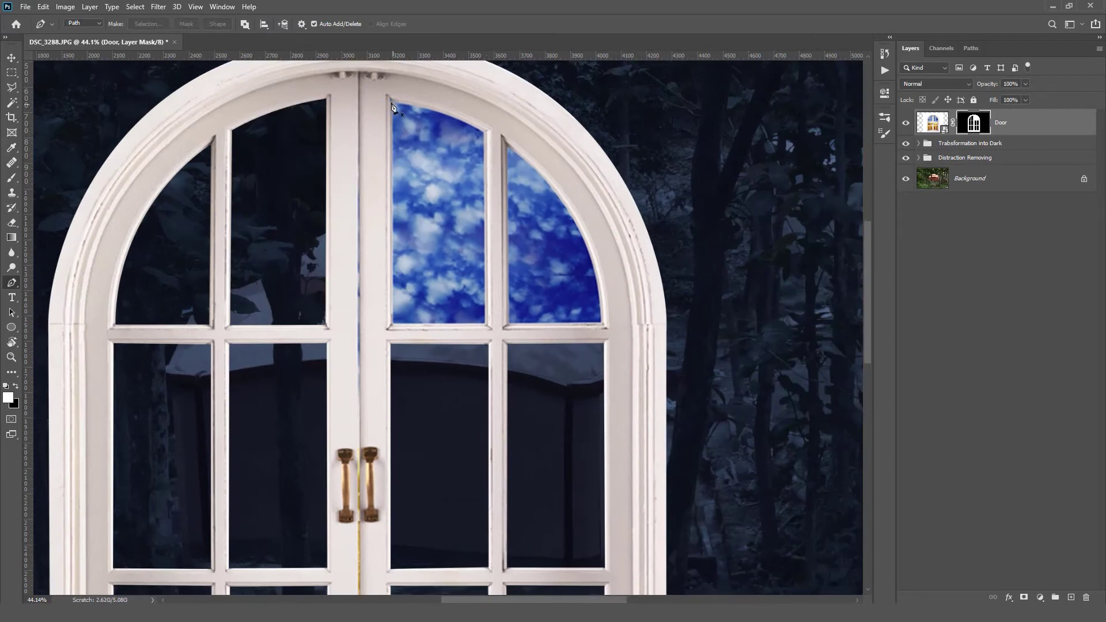
{"action": "left_click", "coordinate": [392, 103]}
{"action": "left_click_drag", "start_coordinate": [485, 131], "coordinate": [500, 139]}
{"action": "key", "text": "ctrl+Return"}
{"action": "key", "text": "ctrl+BackSpace"}
{"action": "key", "text": "ctrl+Return"}
{"action": "key", "text": "ctrl+BackSpace"}
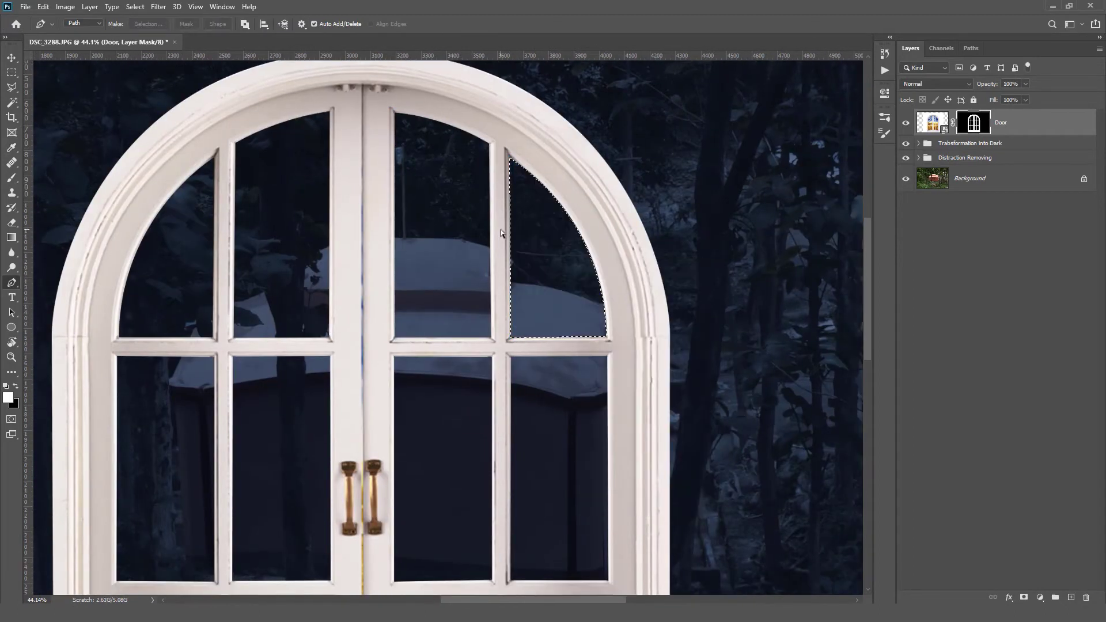
{"action": "key", "text": "ctrl+d"}
Convert the masked Door layer to a smart object
{"action": "scroll", "coordinate": [514, 304], "scroll_direction": "down", "scroll_amount": 5}
{"action": "scroll", "coordinate": [514, 304], "scroll_direction": "up", "scroll_amount": 1}
{"action": "right_click", "coordinate": [939, 121]}
{"action": "left_click", "coordinate": [944, 240]}
Scale the door down to 27.23% and move it onto the temple's front wall
{"action": "key", "text": "ctrl+t"}
{"action": "left_click_drag", "start_coordinate": [595, 532], "coordinate": [491, 395]}
{"action": "scroll", "coordinate": [493, 374], "scroll_direction": "up", "scroll_amount": 5}
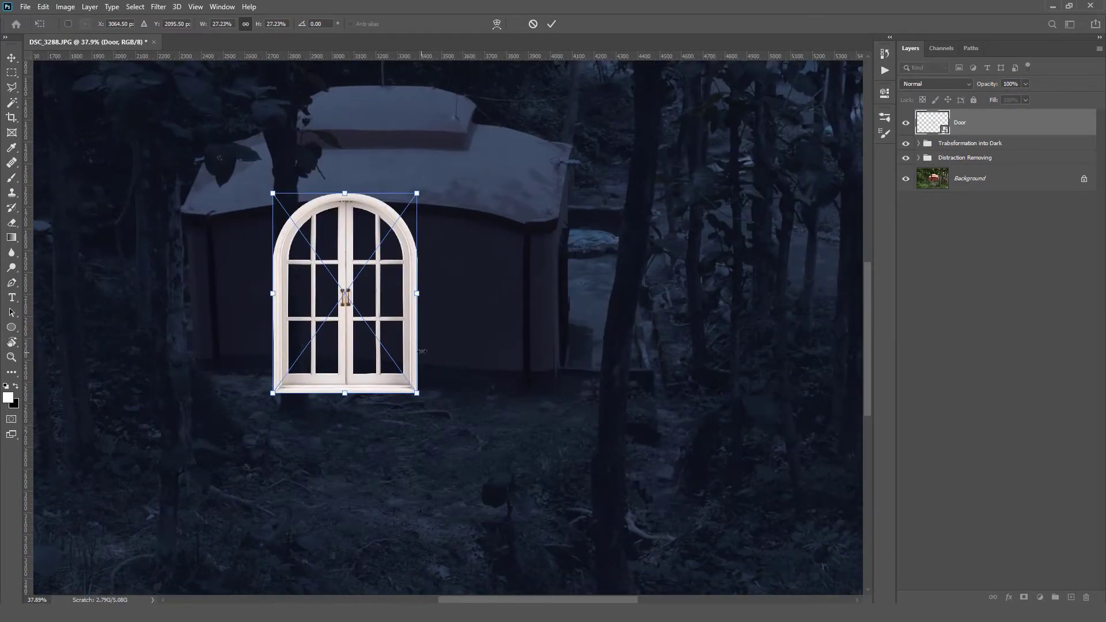
{"action": "left_click_drag", "start_coordinate": [371, 336], "coordinate": [443, 311]}
{"action": "scroll", "coordinate": [443, 311], "scroll_direction": "up", "scroll_amount": 3}
{"action": "scroll", "coordinate": [443, 312], "scroll_direction": "down", "scroll_amount": 2}
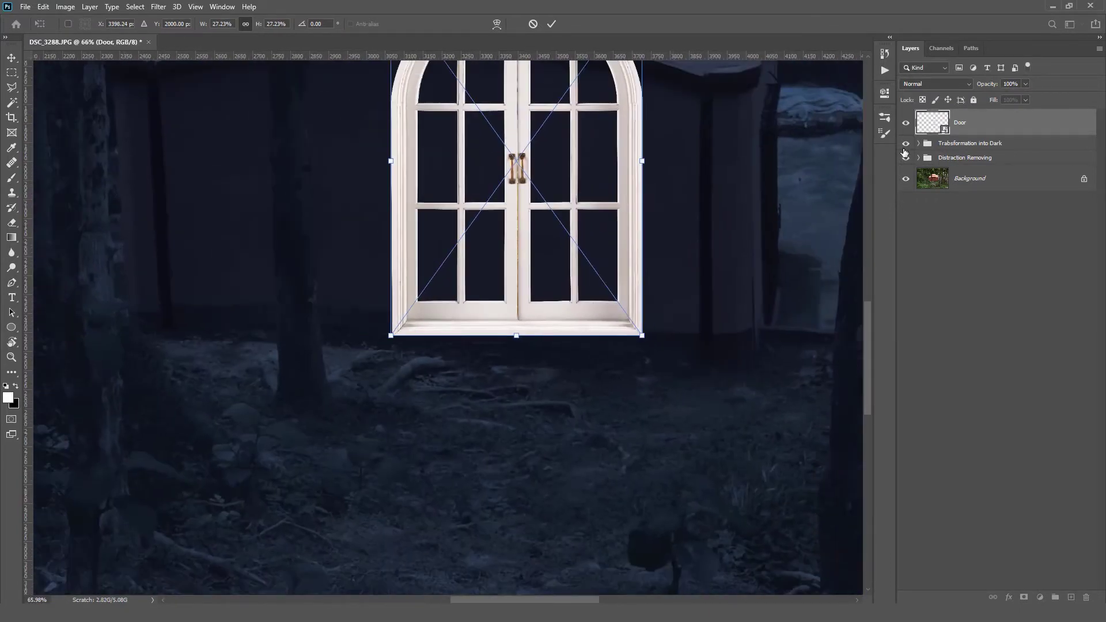
{"action": "key", "text": "Return"}
Hide the dark transformation group, scale the door to about 19.5% and reposition it just above the wall's base
{"action": "key", "text": "p"}
{"action": "left_click", "coordinate": [906, 143]}
{"action": "key", "text": "ctrl+t"}
{"action": "left_click_drag", "start_coordinate": [613, 335], "coordinate": [582, 310]}
{"action": "scroll", "coordinate": [547, 239], "scroll_direction": "up", "scroll_amount": 4}
{"action": "left_click_drag", "start_coordinate": [340, 397], "coordinate": [321, 415]}
{"action": "scroll", "coordinate": [294, 441], "scroll_direction": "up", "scroll_amount": 3}
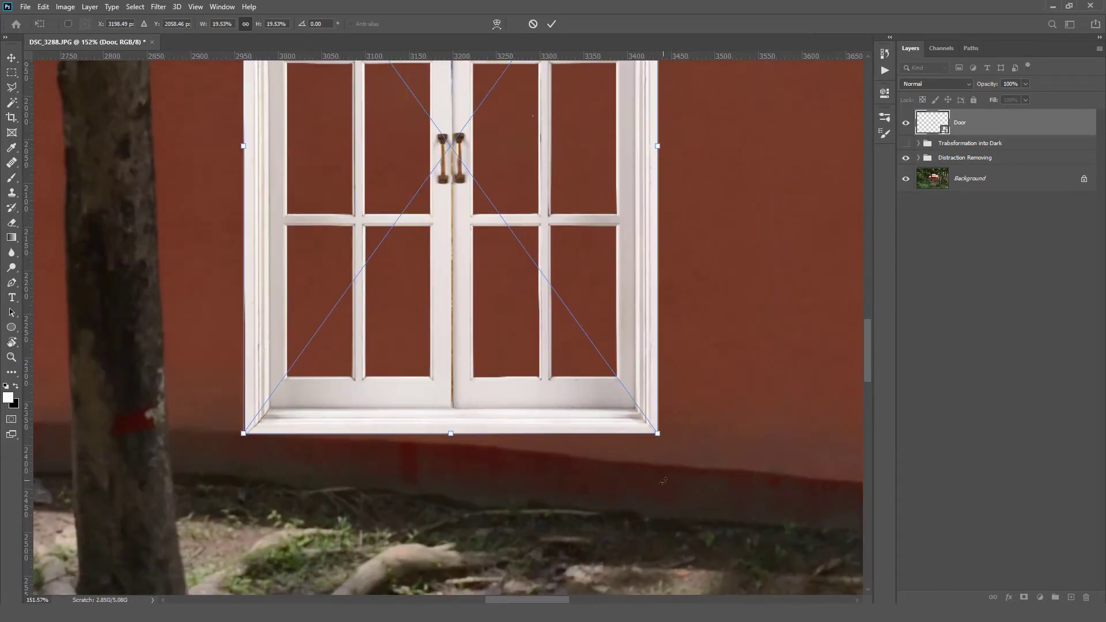
Skew the door so its sides stay vertical and its bottom edge follows the slope of the wall's base
{"action": "scroll", "coordinate": [383, 489], "scroll_direction": "down", "scroll_amount": 3}
{"action": "left_click_drag", "start_coordinate": [572, 349], "coordinate": [573, 369]}
{"action": "scroll", "coordinate": [409, 446], "scroll_direction": "down", "scroll_amount": 3}
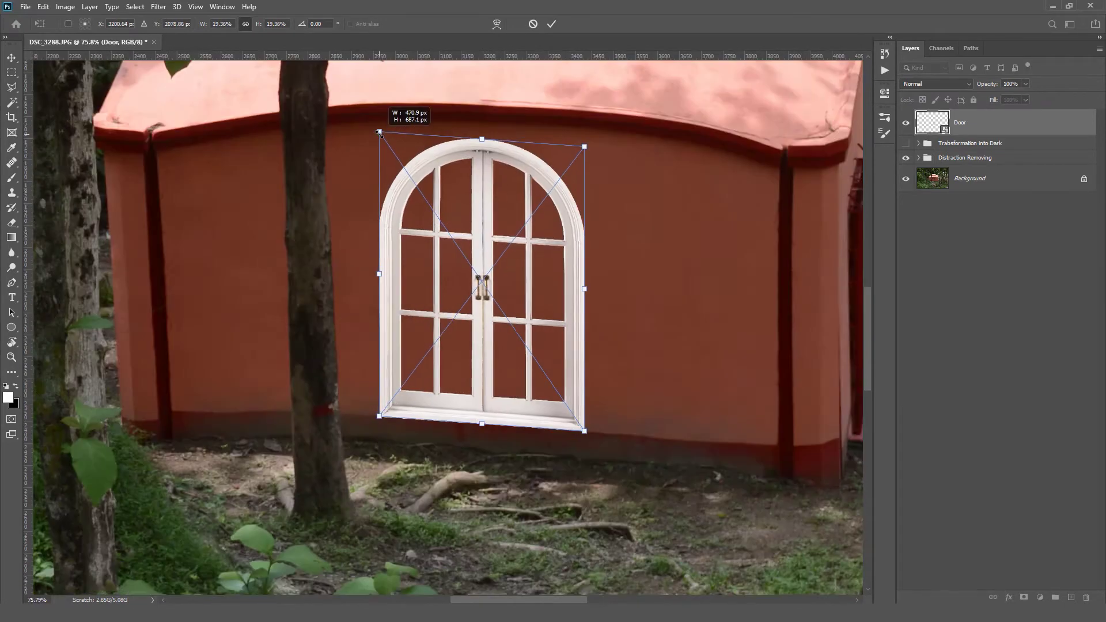
{"action": "left_click_drag", "start_coordinate": [376, 129], "coordinate": [382, 139]}
{"action": "scroll", "coordinate": [497, 256], "scroll_direction": "down", "scroll_amount": 3}
{"action": "left_click", "coordinate": [551, 24]}
Scale the door to 18.74%, fine-tune its position on the wall and show the dark transformation group again
{"action": "scroll", "coordinate": [580, 348], "scroll_direction": "up", "scroll_amount": 4}
{"action": "key", "text": "ctrl+t"}
{"action": "left_click_drag", "start_coordinate": [377, 399], "coordinate": [375, 408]}
{"action": "left_click_drag", "start_coordinate": [436, 504], "coordinate": [440, 509]}
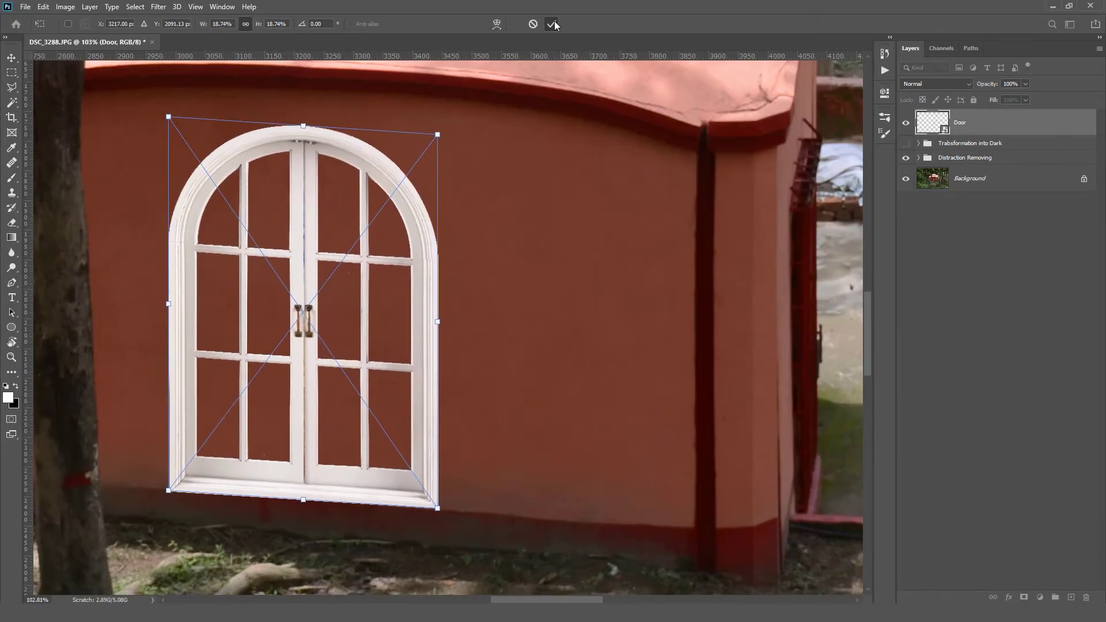
{"action": "left_click", "coordinate": [551, 23]}
{"action": "scroll", "coordinate": [618, 329], "scroll_direction": "down", "scroll_amount": 6}
{"action": "left_click", "coordinate": [927, 143]}
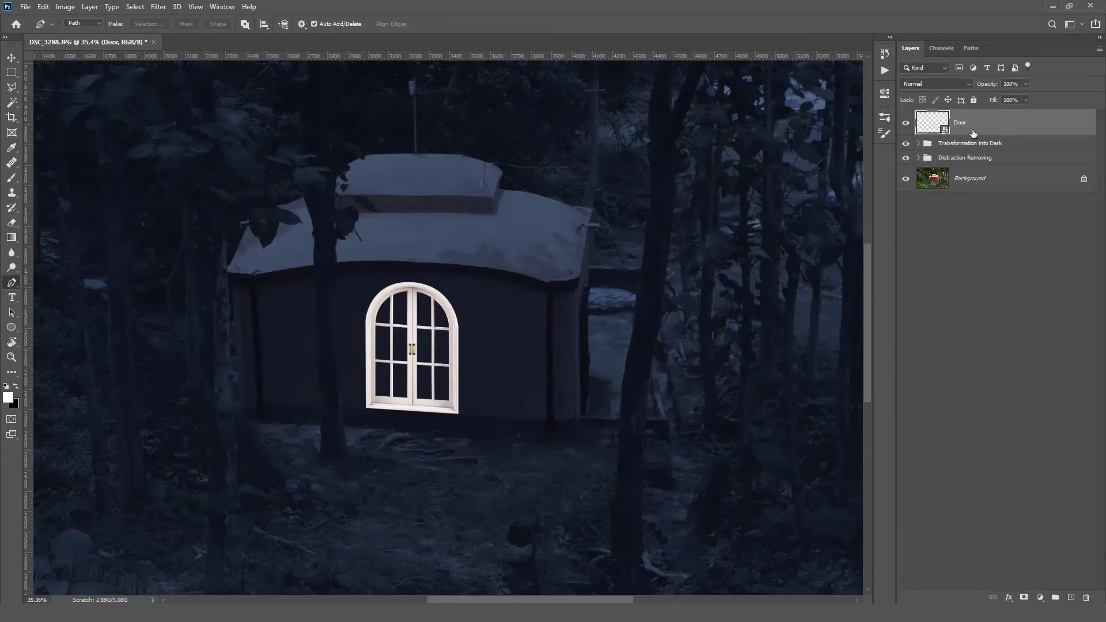
Add a Curves adjustment clipped to the Door layer and pull its highlights far down to make the door nearly black
{"action": "left_click", "coordinate": [1039, 597]}
{"action": "left_click", "coordinate": [1036, 456]}
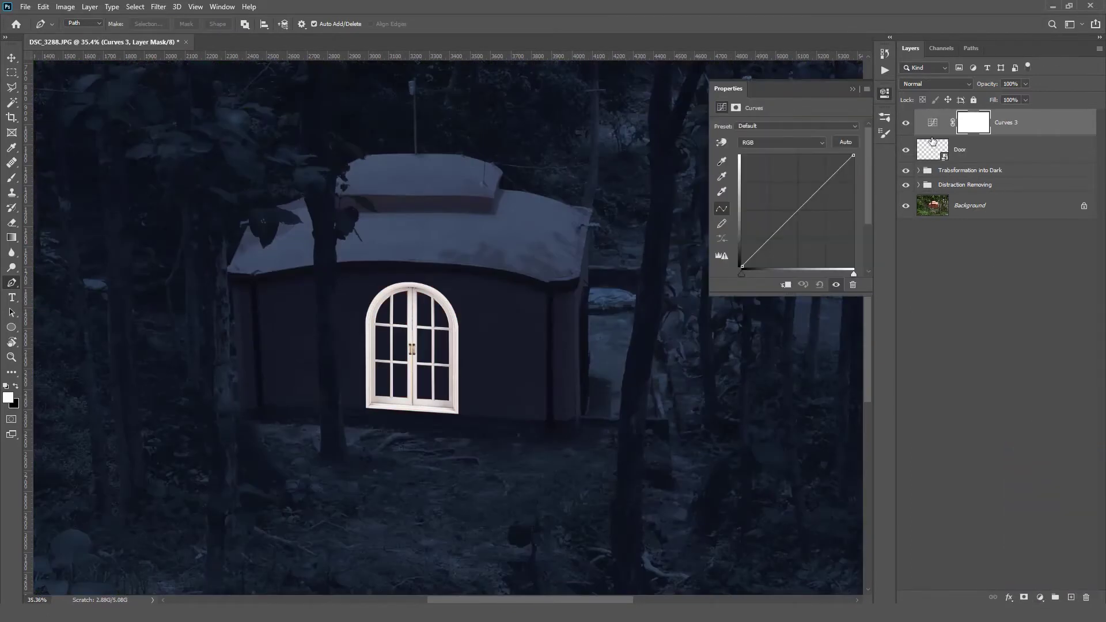
{"action": "scroll", "coordinate": [492, 340], "scroll_direction": "up", "scroll_amount": 5}
{"action": "left_click_drag", "start_coordinate": [853, 155], "coordinate": [884, 255]}
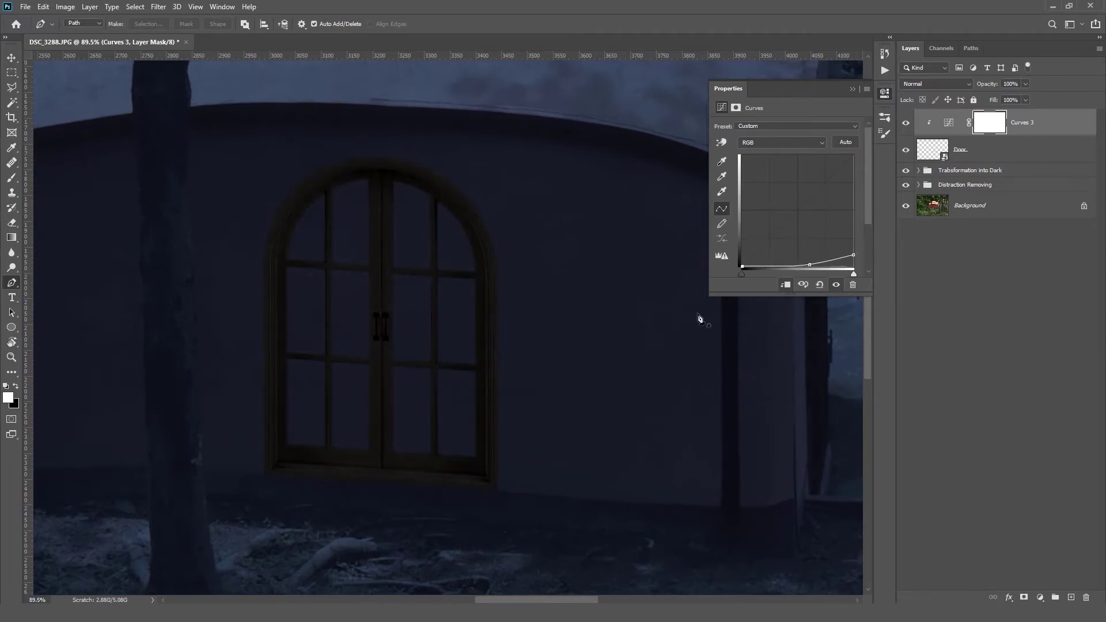
{"action": "left_click", "coordinate": [852, 89]}
Hide the dark transformation group and compare the door with and without its Curves adjustment
{"action": "left_click", "coordinate": [905, 124]}
{"action": "key", "text": "ctrl+plus"}
{"action": "left_click", "coordinate": [905, 123]}
{"action": "left_click", "coordinate": [905, 171]}
{"action": "left_click", "coordinate": [906, 123]}
{"action": "left_click", "coordinate": [905, 123]}
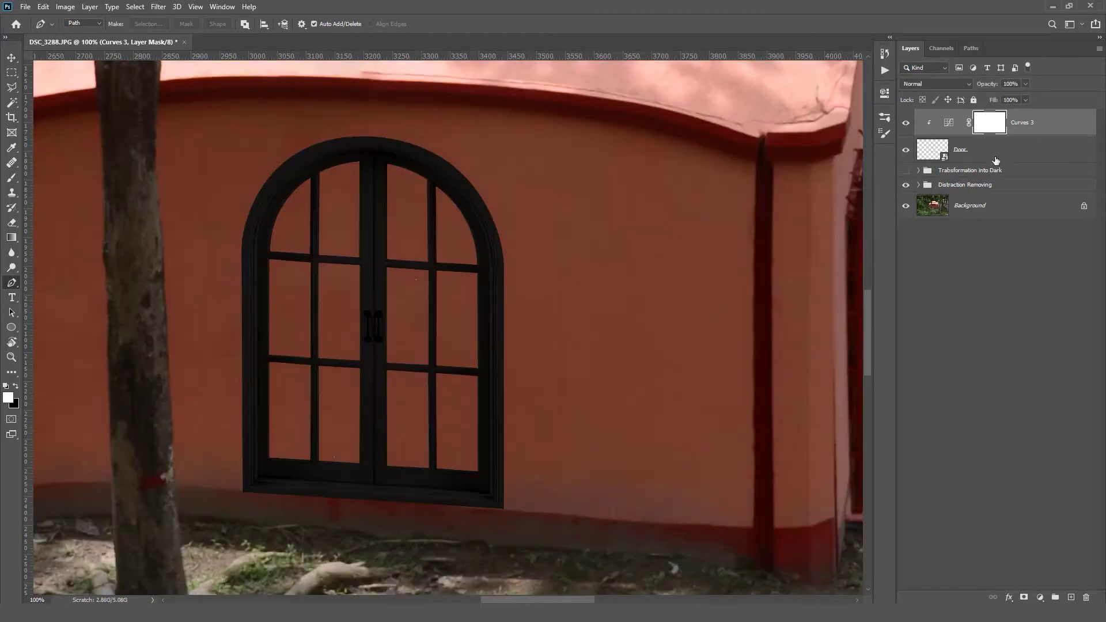
Add a new layer directly beneath the Door layer and load the door's shape as a selection
{"action": "left_click", "coordinate": [995, 156]}
{"action": "left_click", "coordinate": [1071, 597], "text": "ctrl"}
{"action": "left_click_drag", "start_coordinate": [37, 197], "coordinate": [80, 185]}
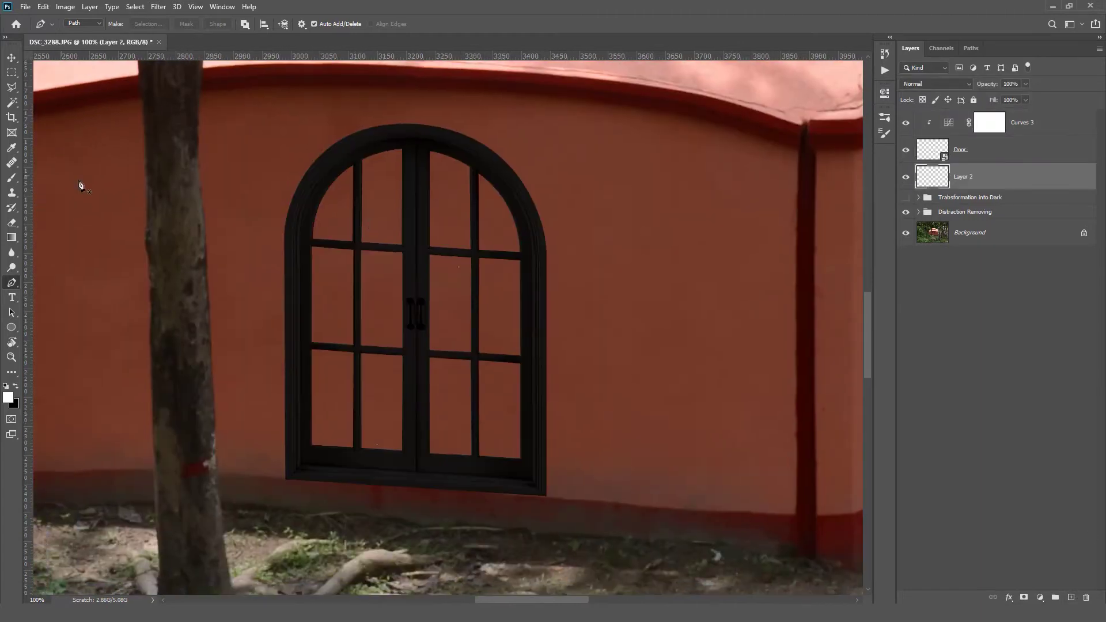
{"action": "left_click", "coordinate": [933, 151], "text": "ctrl"}
Set the foreground colour to the warm orange ffb059
{"action": "left_click", "coordinate": [11, 149]}
{"action": "left_click", "coordinate": [8, 396]}
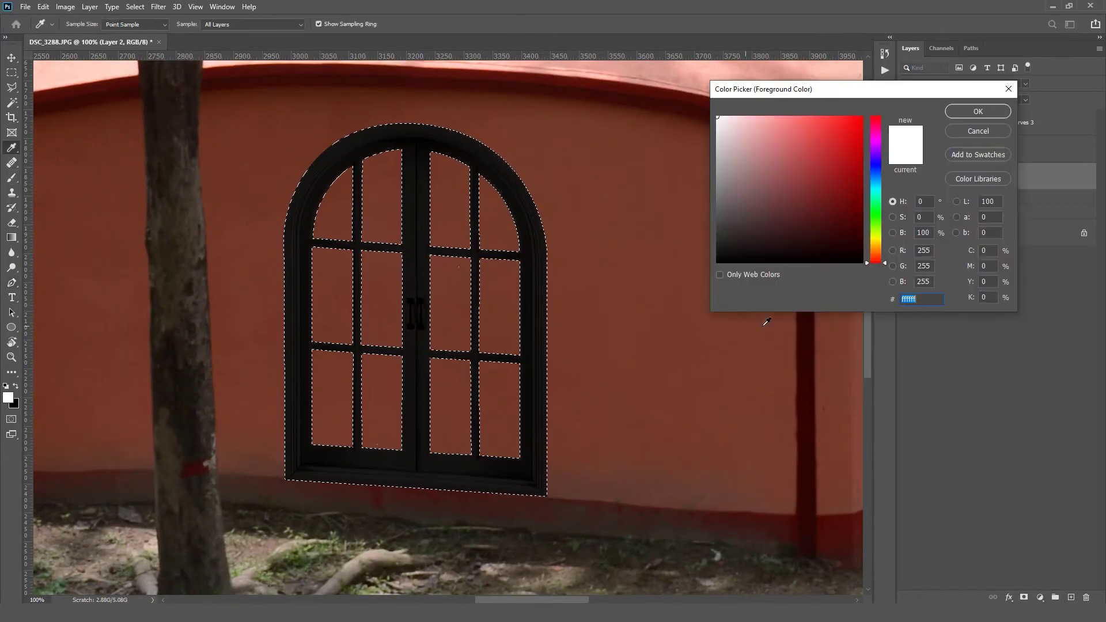
{"action": "type", "text": "fb059"}
{"action": "key", "text": "BackSpace"}
{"action": "key", "text": "BackSpace"}
{"action": "key", "text": "BackSpace"}
{"action": "key", "text": "BackSpace"}
{"action": "key", "text": "BackSpace"}
{"action": "type", "text": "ffb059"}
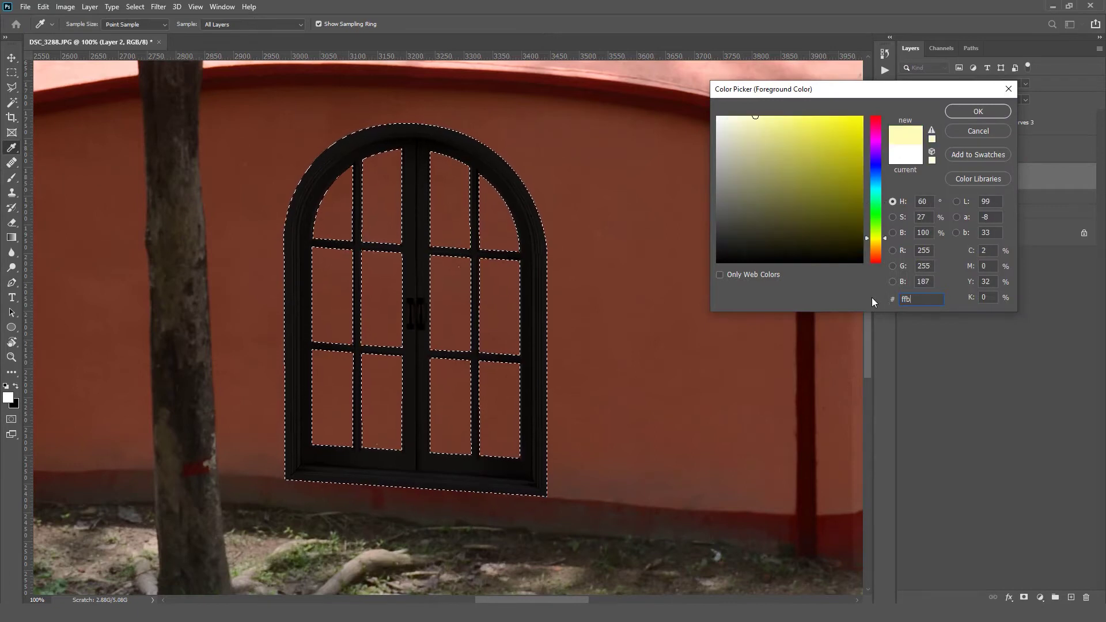
{"action": "key", "text": "Return"}
Paint all the door panes orange on the new layer with the Brush at 100% flow
{"action": "left_click_drag", "start_coordinate": [301, 29], "coordinate": [349, 29]}
{"action": "scroll", "coordinate": [349, 183], "scroll_direction": "up", "scroll_amount": 5}
{"action": "left_click_drag", "start_coordinate": [399, 187], "coordinate": [368, 230]}
{"action": "mouse_move", "coordinate": [380, 152]}
{"action": "left_mouse_down"}
{"action": "mouse_move", "coordinate": [419, 128]}
{"action": "mouse_move", "coordinate": [398, 259]}
{"action": "left_mouse_up"}
{"action": "left_click_drag", "start_coordinate": [360, 258], "coordinate": [388, 247]}
{"action": "left_click_drag", "start_coordinate": [346, 196], "coordinate": [326, 446]}
{"action": "mouse_move", "coordinate": [316, 349]}
{"action": "left_mouse_down"}
{"action": "mouse_move", "coordinate": [266, 185]}
{"action": "mouse_move", "coordinate": [527, 432]}
{"action": "mouse_move", "coordinate": [535, 138]}
{"action": "left_mouse_up"}
{"action": "left_click_drag", "start_coordinate": [548, 190], "coordinate": [558, 366]}
{"action": "left_click_drag", "start_coordinate": [556, 322], "coordinate": [481, 316]}
{"action": "left_click_drag", "start_coordinate": [488, 358], "coordinate": [477, 189]}
{"action": "mouse_move", "coordinate": [369, 167]}
{"action": "left_mouse_down"}
{"action": "mouse_move", "coordinate": [405, 293]}
{"action": "mouse_move", "coordinate": [353, 343]}
{"action": "left_mouse_up"}
{"action": "mouse_move", "coordinate": [449, 366]}
{"action": "left_mouse_down"}
{"action": "mouse_move", "coordinate": [465, 240]}
{"action": "mouse_move", "coordinate": [466, 388]}
{"action": "left_mouse_up"}
{"action": "left_click_drag", "start_coordinate": [558, 515], "coordinate": [547, 358]}
{"action": "scroll", "coordinate": [375, 365], "scroll_direction": "down", "scroll_amount": 8}
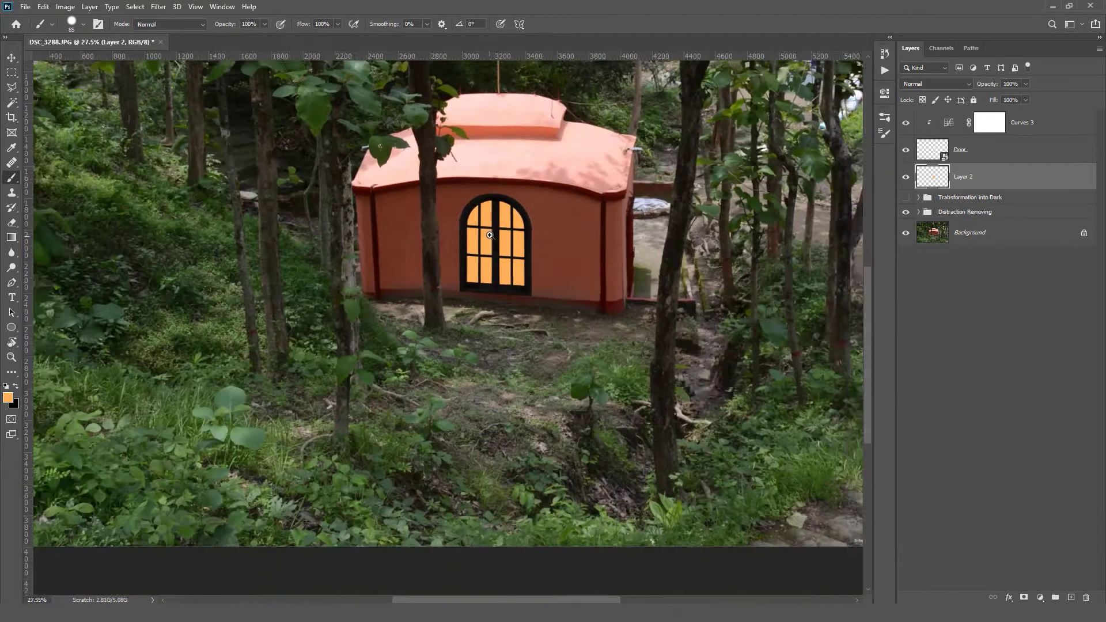
Apply a Gaussian Blur with a 2.4 pixel radius to the painted window light layer
{"action": "left_click_drag", "start_coordinate": [489, 235], "coordinate": [536, 237]}
{"action": "left_click", "coordinate": [158, 7]}
{"action": "mouse_move", "coordinate": [208, 138]}
{"action": "left_click", "coordinate": [329, 179]}
{"action": "left_click_drag", "start_coordinate": [410, 260], "coordinate": [478, 263]}
{"action": "left_click_drag", "start_coordinate": [769, 327], "coordinate": [699, 327]}
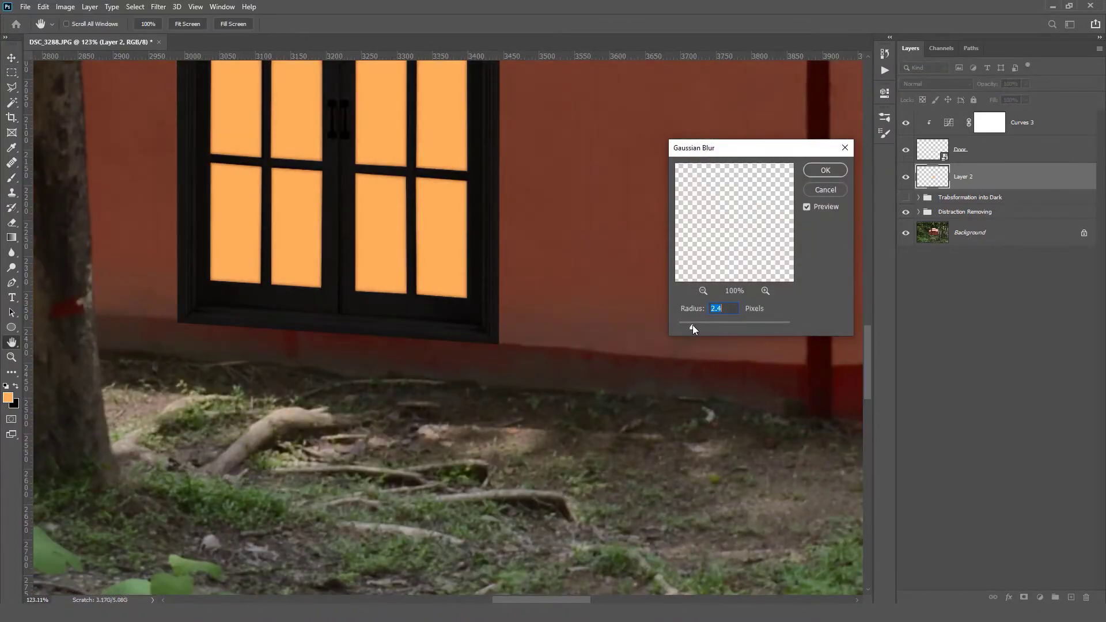
{"action": "left_click", "coordinate": [834, 173]}
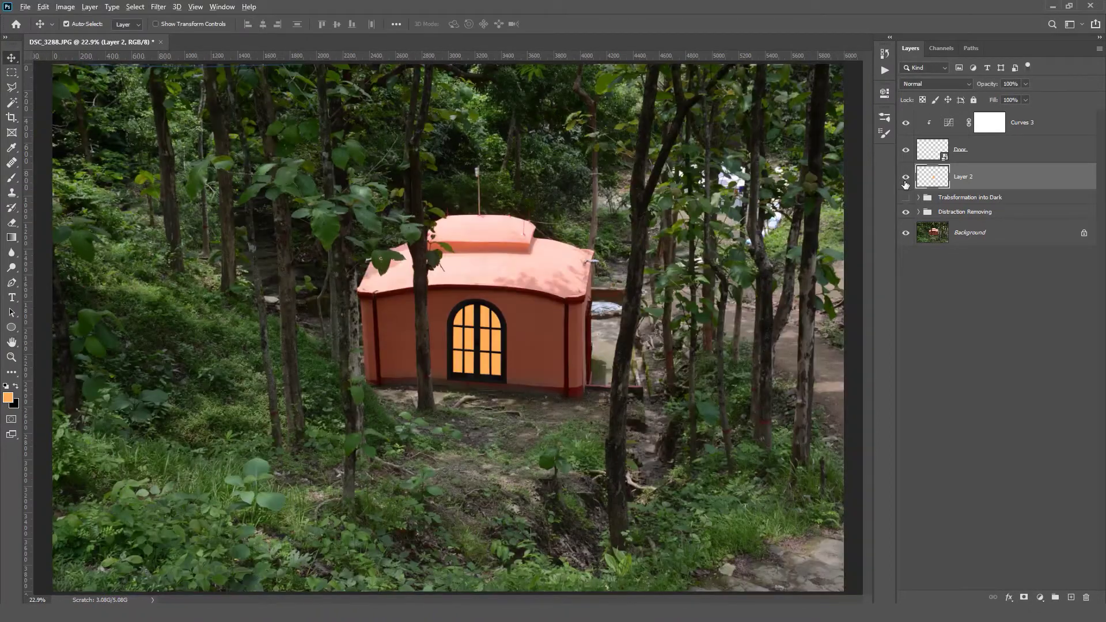
Isolate the window light layer briefly to check it, restore the other layers and show the dark transformation group again
{"action": "left_click", "coordinate": [905, 182], "text": "alt"}
{"action": "left_click", "coordinate": [906, 182], "text": "alt"}
{"action": "left_click_drag", "start_coordinate": [497, 335], "coordinate": [560, 333]}
{"action": "left_click_drag", "start_coordinate": [494, 371], "coordinate": [420, 295]}
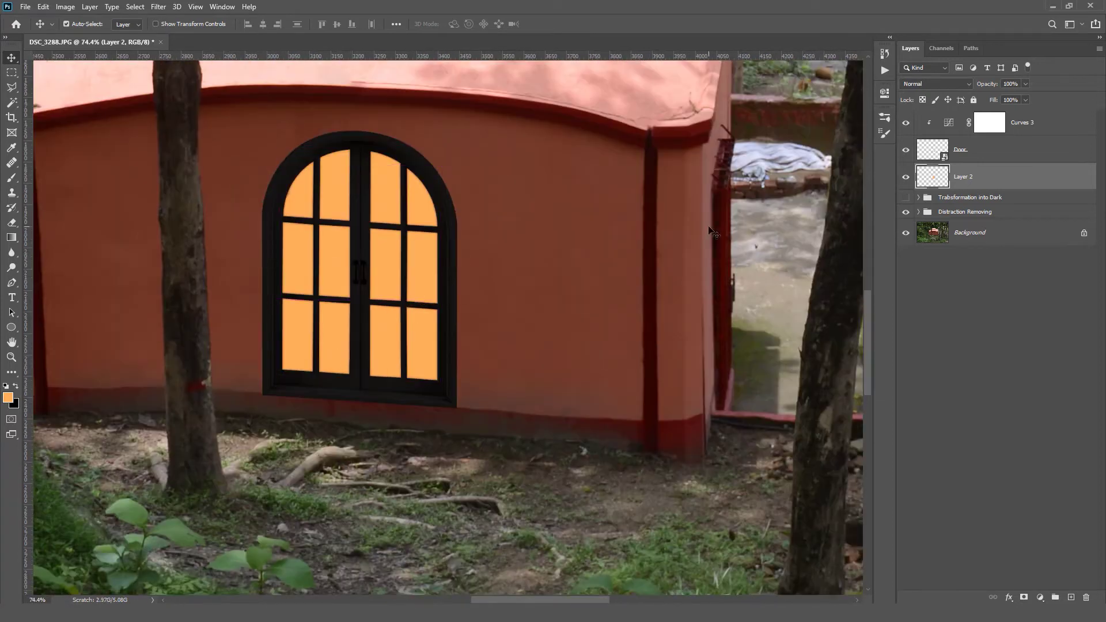
{"action": "left_click", "coordinate": [906, 197]}
{"action": "scroll", "coordinate": [563, 294], "scroll_direction": "down", "scroll_amount": 3}
{"action": "scroll", "coordinate": [538, 279], "scroll_direction": "up", "scroll_amount": 2}
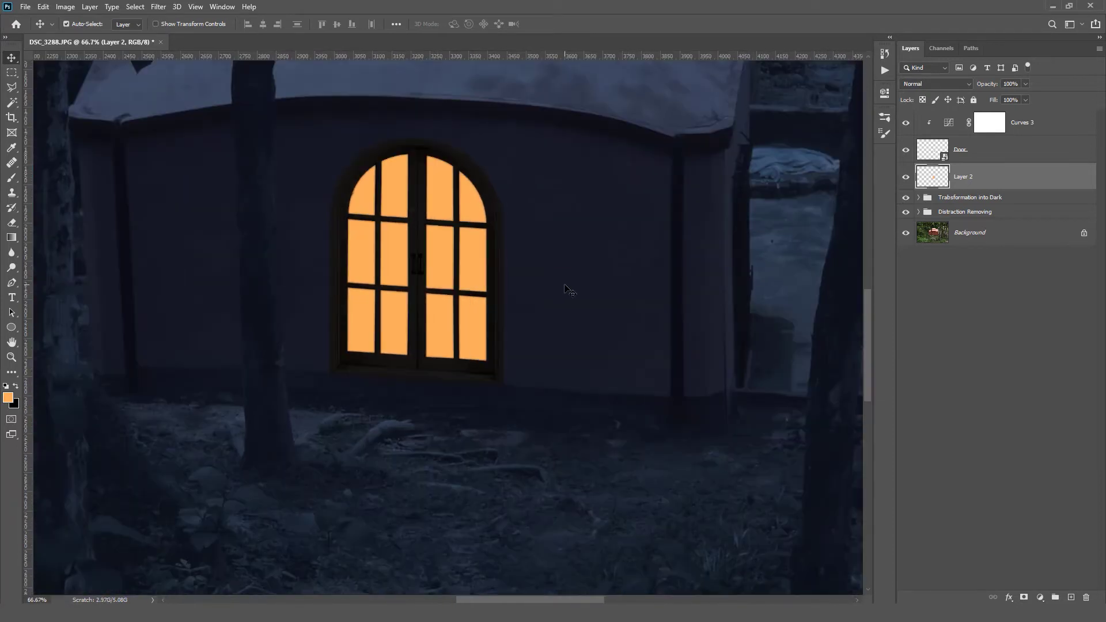
{"action": "left_click_drag", "start_coordinate": [502, 239], "coordinate": [521, 306]}
{"action": "left_click_drag", "start_coordinate": [322, 325], "coordinate": [377, 247]}
Add a new layer above the door's Curves adjustment and set its blend mode to Soft Light for brush painting
{"action": "left_click", "coordinate": [11, 178]}
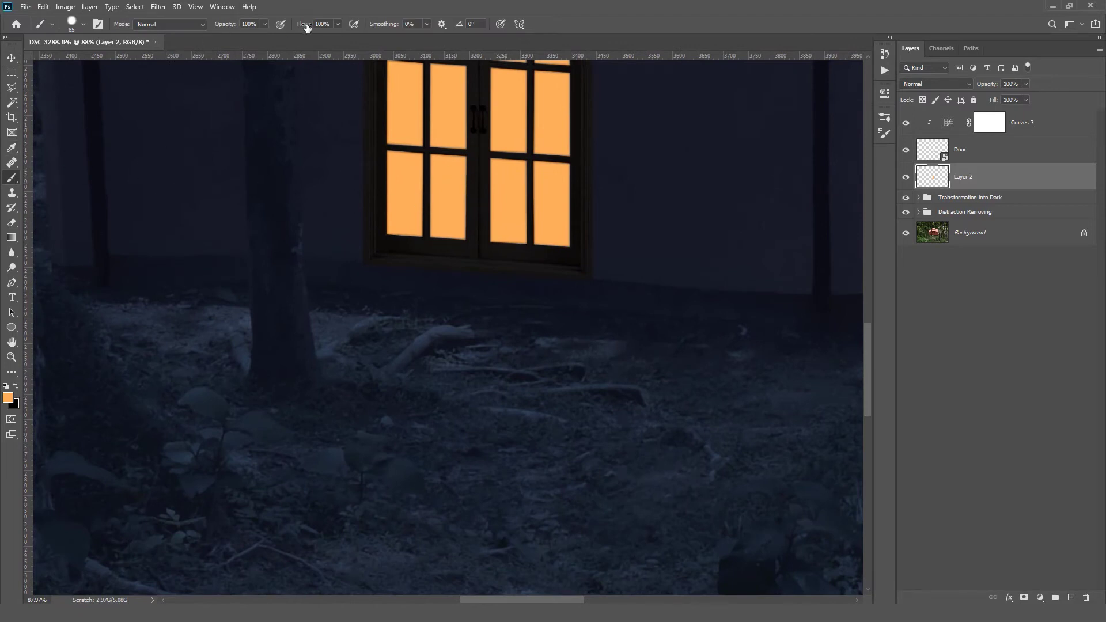
{"action": "left_click", "coordinate": [1051, 122]}
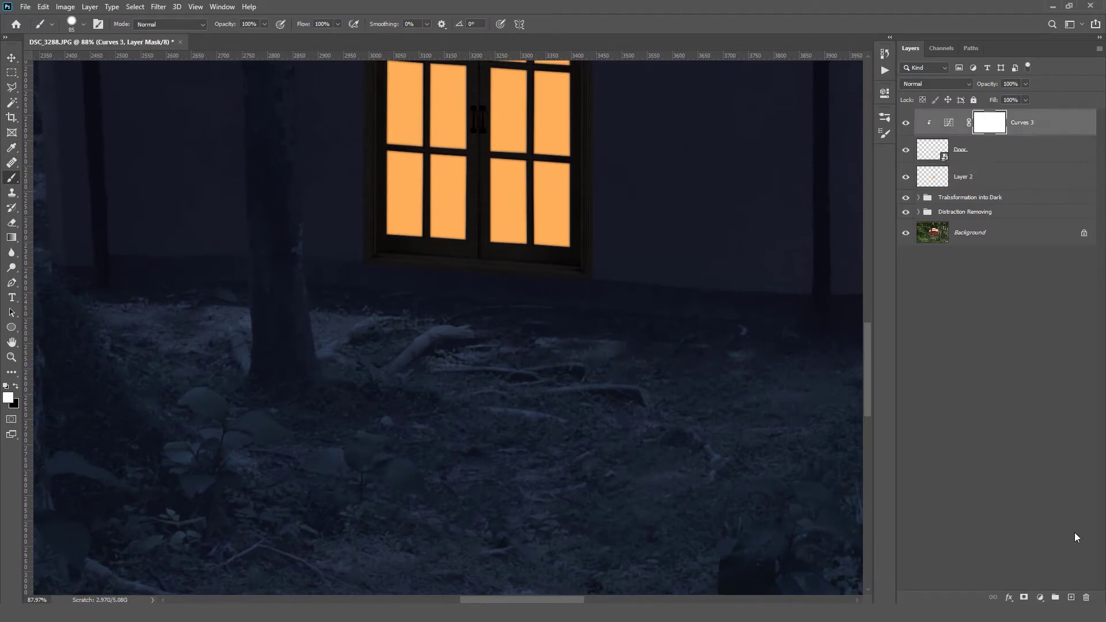
{"action": "left_click", "coordinate": [1071, 597]}
{"action": "left_click", "coordinate": [936, 83]}
{"action": "left_click", "coordinate": [934, 232]}
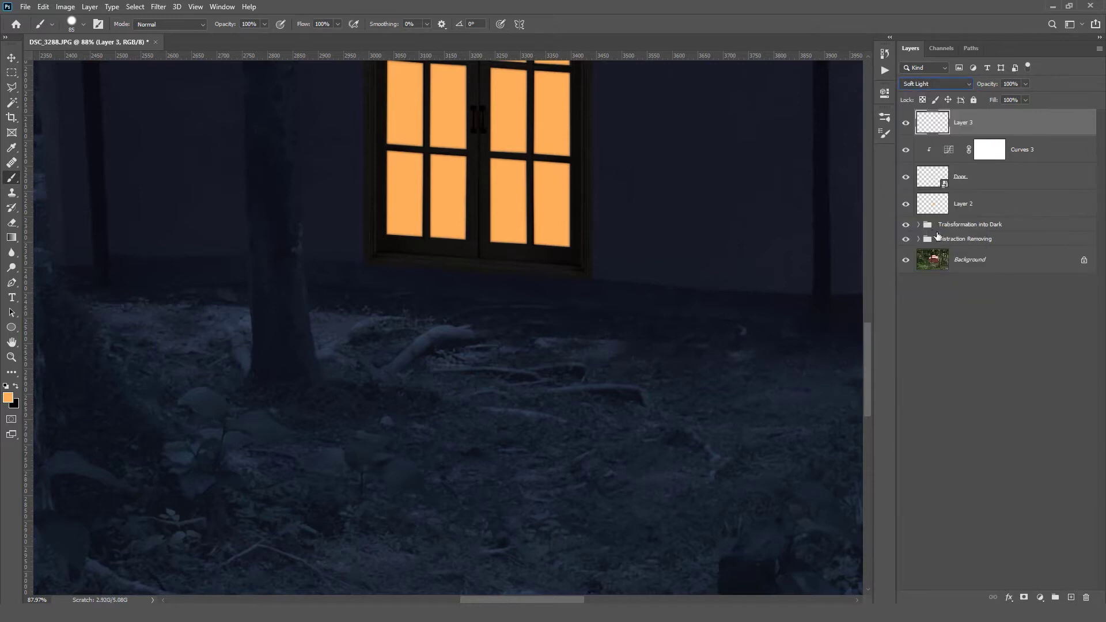
Paint orange over the exposed roots and small fragments on the ground around the tree beside the door
{"action": "left_click_drag", "start_coordinate": [479, 350], "coordinate": [453, 389]}
{"action": "left_click", "coordinate": [501, 224], "text": "alt"}
{"action": "left_click_drag", "start_coordinate": [353, 401], "coordinate": [478, 360]}
{"action": "mouse_move", "coordinate": [382, 381]}
{"action": "left_mouse_down"}
{"action": "mouse_move", "coordinate": [478, 296]}
{"action": "mouse_move", "coordinate": [653, 293]}
{"action": "left_mouse_up"}
{"action": "left_click_drag", "start_coordinate": [374, 346], "coordinate": [546, 314]}
{"action": "left_click_drag", "start_coordinate": [393, 314], "coordinate": [490, 344]}
{"action": "left_click_drag", "start_coordinate": [403, 311], "coordinate": [640, 249]}
{"action": "left_click_drag", "start_coordinate": [621, 236], "coordinate": [668, 236]}
{"action": "right_click", "coordinate": [477, 267], "text": "alt"}
{"action": "left_click_drag", "start_coordinate": [403, 224], "coordinate": [543, 222]}
{"action": "left_click_drag", "start_coordinate": [130, 446], "coordinate": [261, 340]}
{"action": "left_click_drag", "start_coordinate": [651, 392], "coordinate": [404, 274]}
{"action": "left_click_drag", "start_coordinate": [374, 262], "coordinate": [409, 275]}
{"action": "left_click_drag", "start_coordinate": [454, 236], "coordinate": [417, 273]}
{"action": "left_click_drag", "start_coordinate": [416, 275], "coordinate": [428, 333]}
{"action": "left_click_drag", "start_coordinate": [459, 170], "coordinate": [303, 236]}
{"action": "left_click_drag", "start_coordinate": [459, 205], "coordinate": [521, 200]}
{"action": "left_click", "coordinate": [333, 219]}
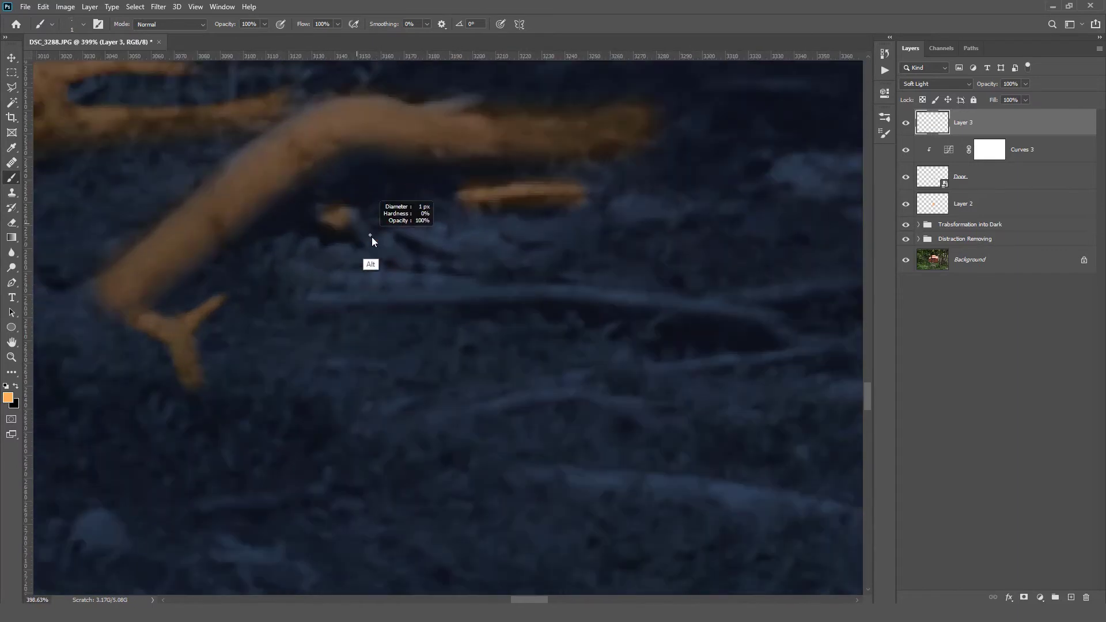
Paint orange along the thin twigs lying on the ground farther in front of the door with a smaller brush
{"action": "left_click_drag", "start_coordinate": [443, 144], "coordinate": [414, 213]}
{"action": "key", "text": "["}
{"action": "scroll", "coordinate": [400, 205], "scroll_direction": "down", "scroll_amount": 3}
{"action": "scroll", "coordinate": [419, 306], "scroll_direction": "up", "scroll_amount": 3}
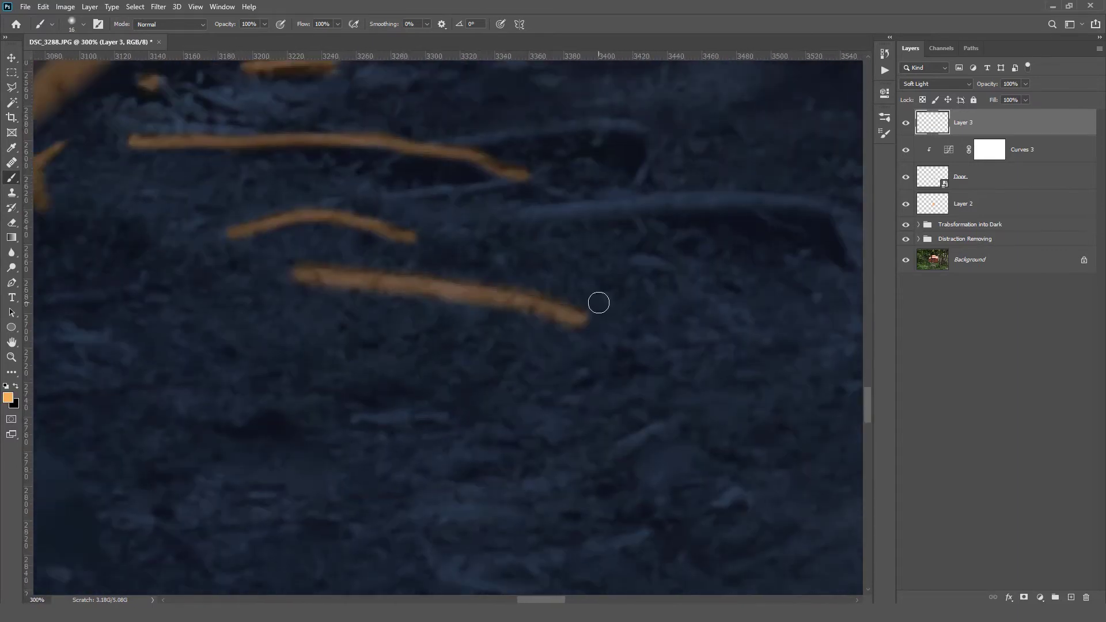
{"action": "left_click_drag", "start_coordinate": [357, 285], "coordinate": [410, 353]}
{"action": "left_click", "coordinate": [417, 291], "text": "alt"}
{"action": "mouse_move", "coordinate": [445, 285]}
{"action": "left_mouse_down"}
{"action": "mouse_move", "coordinate": [647, 271]}
{"action": "mouse_move", "coordinate": [598, 286]}
{"action": "left_mouse_up"}
{"action": "left_click_drag", "start_coordinate": [322, 344], "coordinate": [351, 340]}
{"action": "left_click_drag", "start_coordinate": [590, 319], "coordinate": [496, 318]}
{"action": "left_click", "coordinate": [502, 286], "text": "alt"}
{"action": "mouse_move", "coordinate": [491, 223]}
{"action": "left_mouse_down"}
{"action": "mouse_move", "coordinate": [496, 293]}
{"action": "mouse_move", "coordinate": [820, 314]}
{"action": "left_mouse_up"}
{"action": "left_click", "coordinate": [497, 293], "text": "alt"}
Paint orange light along the door-facing side of the tree trunk, up to the leaves over the roof
{"action": "scroll", "coordinate": [577, 346], "scroll_direction": "down", "scroll_amount": 2}
{"action": "left_click", "coordinate": [426, 346]}
{"action": "mouse_move", "coordinate": [504, 311]}
{"action": "left_mouse_down"}
{"action": "mouse_move", "coordinate": [563, 308]}
{"action": "mouse_move", "coordinate": [772, 449]}
{"action": "left_mouse_up"}
{"action": "scroll", "coordinate": [393, 305], "scroll_direction": "up", "scroll_amount": 2}
{"action": "scroll", "coordinate": [397, 308], "scroll_direction": "right", "scroll_amount": 3}
{"action": "scroll", "coordinate": [454, 232], "scroll_direction": "down", "scroll_amount": 1}
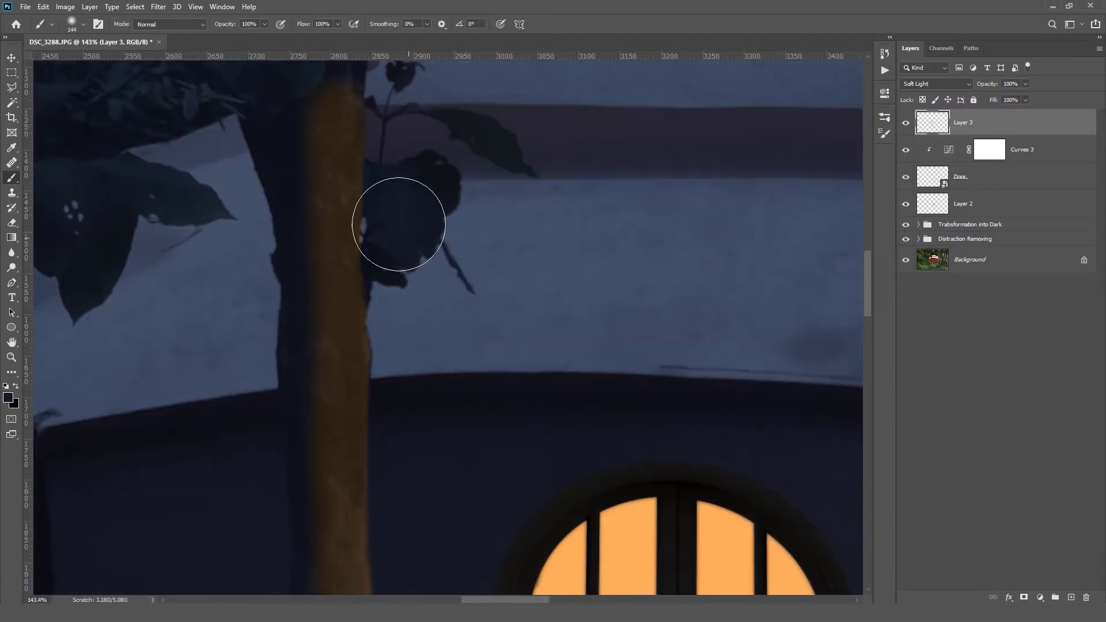
{"action": "scroll", "coordinate": [398, 224], "scroll_direction": "up", "scroll_amount": 3}
{"action": "left_click", "coordinate": [352, 274], "text": "alt"}
Erase the excess orange from the top and shadowed edge of the painted tree trunk with a soft Eraser
{"action": "key", "text": "e"}
{"action": "scroll", "coordinate": [447, 202], "scroll_direction": "down", "scroll_amount": 3}
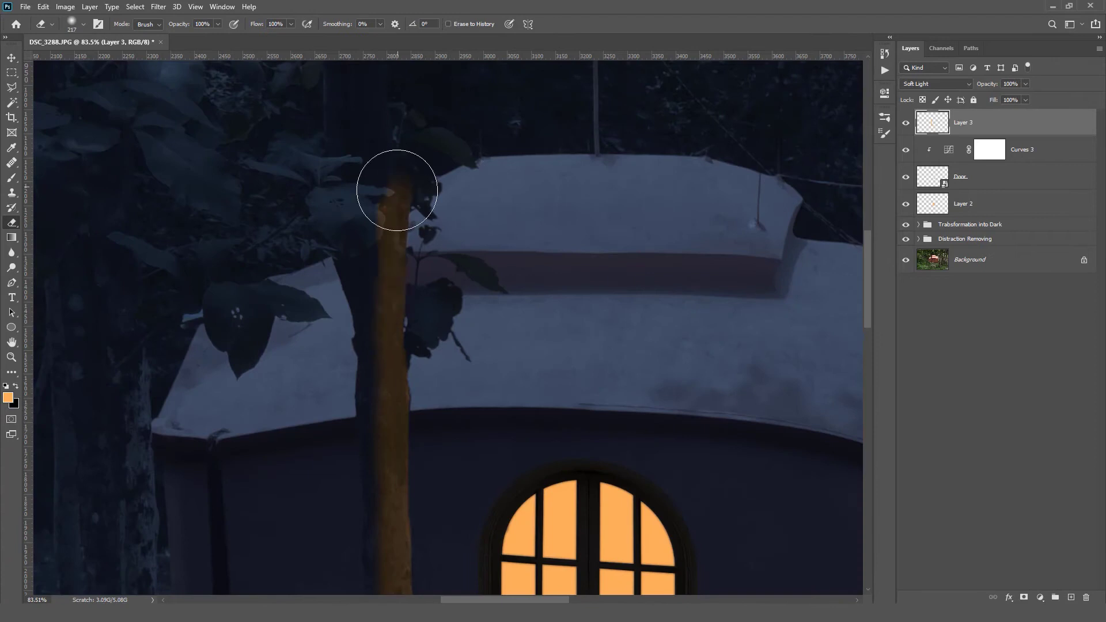
{"action": "left_click_drag", "start_coordinate": [371, 502], "coordinate": [383, 213]}
{"action": "scroll", "coordinate": [346, 277], "scroll_direction": "down", "scroll_amount": 5}
{"action": "left_click_drag", "start_coordinate": [494, 331], "coordinate": [518, 293]}
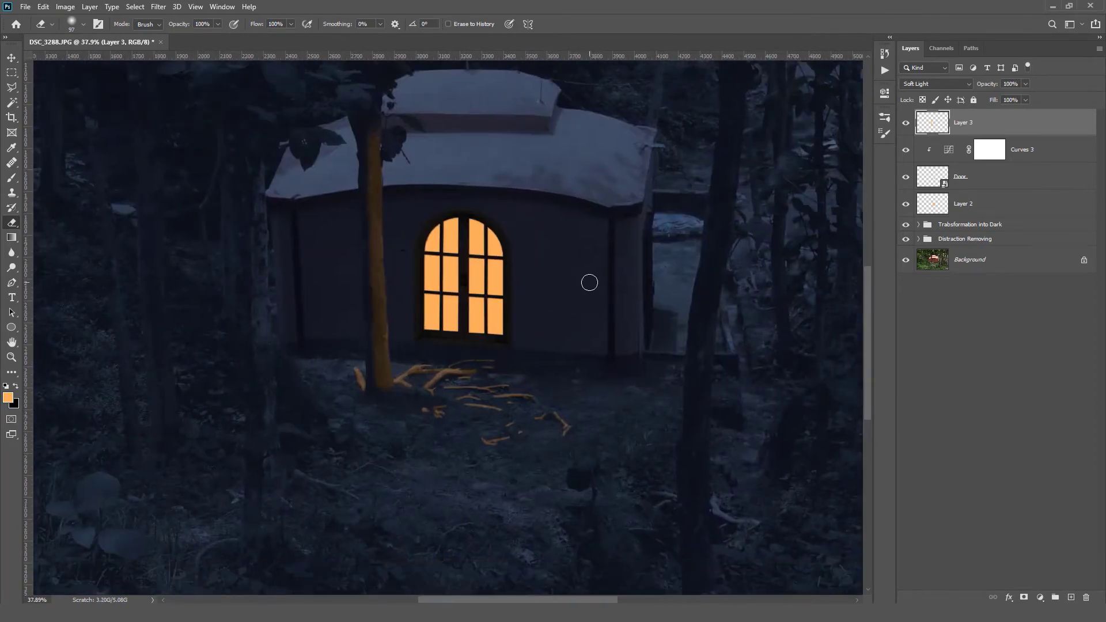
{"action": "scroll", "coordinate": [426, 258], "scroll_direction": "up", "scroll_amount": 8}
{"action": "scroll", "coordinate": [434, 265], "scroll_direction": "down", "scroll_amount": 1}
{"action": "left_click_drag", "start_coordinate": [434, 264], "coordinate": [499, 196]}
Refine the orange light along the trunk's door-facing edge down to its base with a small Brush
{"action": "key", "text": "b"}
{"action": "mouse_move", "coordinate": [261, 223]}
{"action": "left_mouse_down"}
{"action": "mouse_move", "coordinate": [204, 222]}
{"action": "mouse_move", "coordinate": [288, 192]}
{"action": "left_mouse_up"}
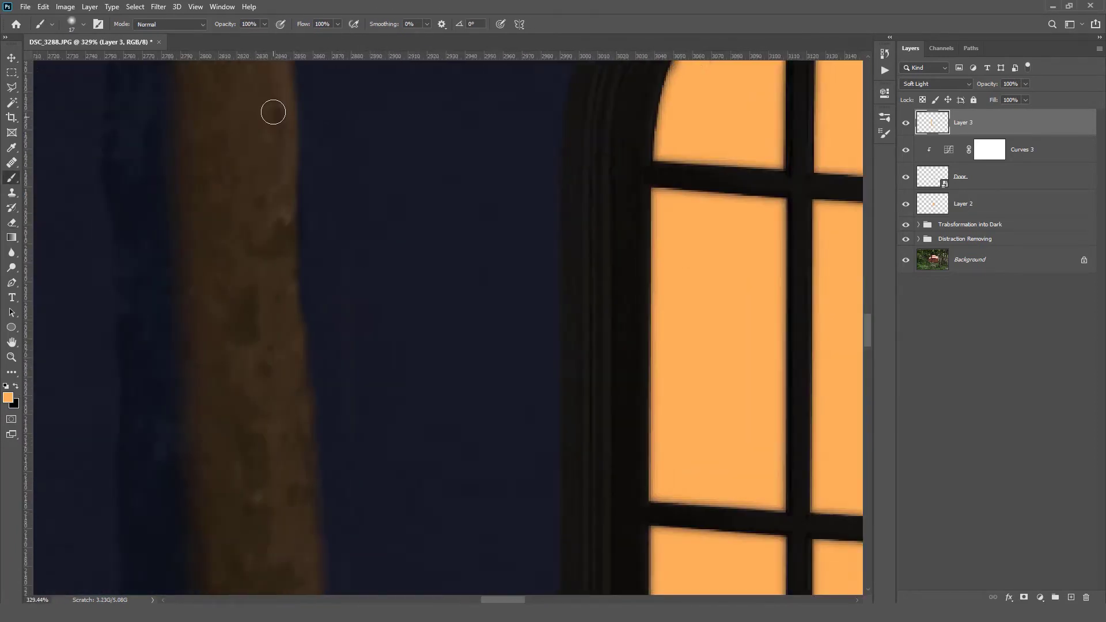
{"action": "left_click_drag", "start_coordinate": [346, 346], "coordinate": [324, 146]}
{"action": "left_click_drag", "start_coordinate": [461, 86], "coordinate": [478, 303]}
{"action": "scroll", "coordinate": [398, 334], "scroll_direction": "up", "scroll_amount": 5}
{"action": "scroll", "coordinate": [328, 365], "scroll_direction": "down", "scroll_amount": 3}
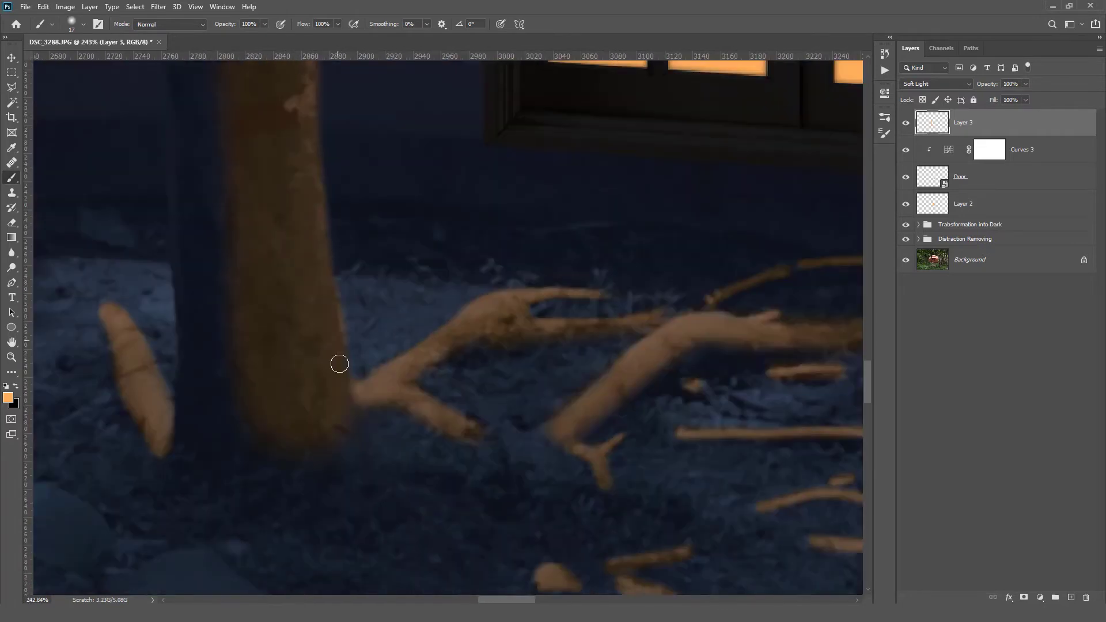
{"action": "scroll", "coordinate": [299, 236], "scroll_direction": "up", "scroll_amount": 2}
{"action": "scroll", "coordinate": [289, 284], "scroll_direction": "down", "scroll_amount": 1}
{"action": "left_click_drag", "start_coordinate": [315, 161], "coordinate": [341, 347]}
{"action": "scroll", "coordinate": [345, 287], "scroll_direction": "down", "scroll_amount": 9}
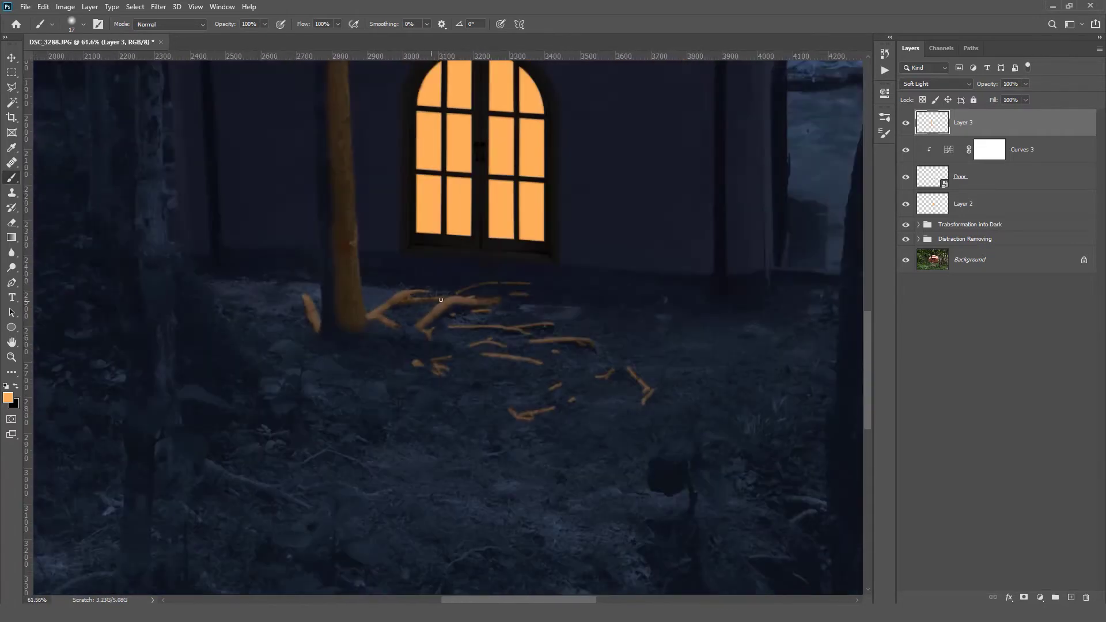
Add a new empty layer and group the door's layers into a group named Door
{"action": "left_click", "coordinate": [1070, 597]}
{"action": "left_click", "coordinate": [1027, 151]}
{"action": "left_click", "coordinate": [1028, 178]}
{"action": "left_click", "coordinate": [1020, 234], "text": "shift"}
{"action": "key", "text": "ctrl+g"}
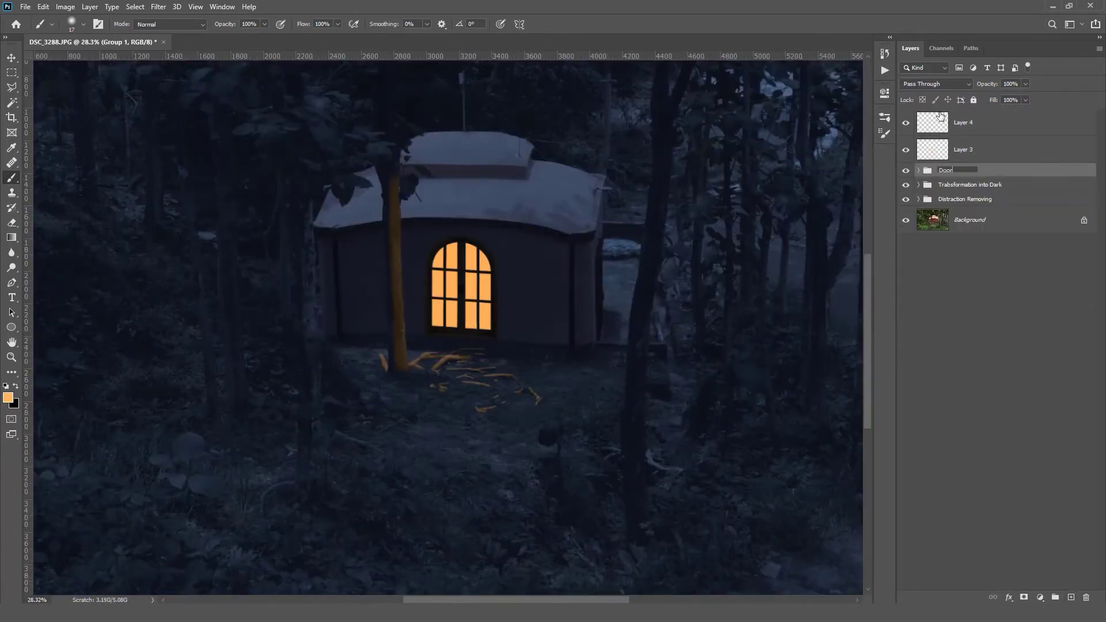
Select the new empty layer above the Door group and set its blend mode to Soft Light
{"action": "left_click", "coordinate": [1001, 122]}
{"action": "scroll", "coordinate": [635, 413], "scroll_direction": "up", "scroll_amount": 9}
{"action": "mouse_move", "coordinate": [433, 317]}
{"action": "left_mouse_down"}
{"action": "mouse_move", "coordinate": [511, 284]}
{"action": "mouse_move", "coordinate": [503, 333]}
{"action": "left_mouse_up"}
{"action": "left_click", "coordinate": [936, 84]}
{"action": "left_click", "coordinate": [924, 239]}
Paint orange over the fallen branches on both sides of the dark foreground tree to the right of the temple
{"action": "left_click_drag", "start_coordinate": [485, 266], "coordinate": [563, 294]}
{"action": "left_click_drag", "start_coordinate": [714, 322], "coordinate": [403, 293]}
{"action": "mouse_move", "coordinate": [444, 282]}
{"action": "left_mouse_down"}
{"action": "mouse_move", "coordinate": [642, 381]}
{"action": "mouse_move", "coordinate": [458, 340]}
{"action": "mouse_move", "coordinate": [527, 362]}
{"action": "left_mouse_up"}
{"action": "left_click_drag", "start_coordinate": [491, 413], "coordinate": [524, 396]}
{"action": "left_click_drag", "start_coordinate": [628, 423], "coordinate": [689, 333]}
{"action": "left_click_drag", "start_coordinate": [461, 323], "coordinate": [650, 335]}
{"action": "mouse_move", "coordinate": [292, 339]}
{"action": "left_mouse_down"}
{"action": "mouse_move", "coordinate": [424, 347]}
{"action": "mouse_move", "coordinate": [395, 372]}
{"action": "left_mouse_up"}
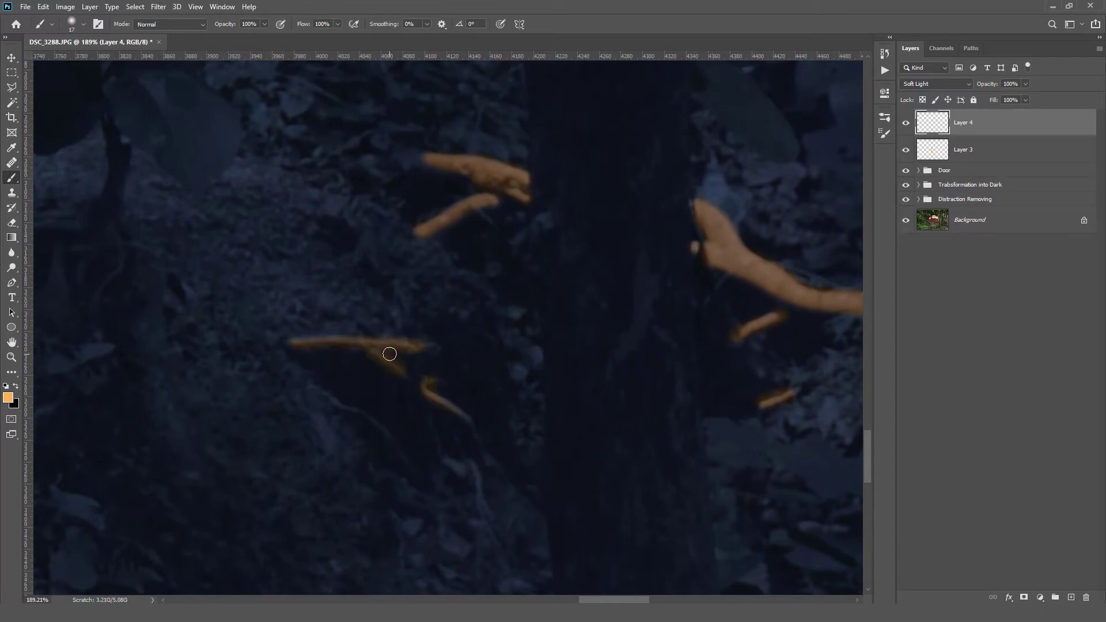
Continue the orange paint along the long branch beside the foreground tree out to its forked tip
{"action": "left_click_drag", "start_coordinate": [749, 288], "coordinate": [517, 361]}
{"action": "left_click_drag", "start_coordinate": [725, 377], "coordinate": [643, 425]}
{"action": "key", "text": "bracketright"}
{"action": "key", "text": "bracketright"}
{"action": "key", "text": "bracketright"}
{"action": "key", "text": "bracketright"}
{"action": "key", "text": "bracketright"}
{"action": "key", "text": "bracketright"}
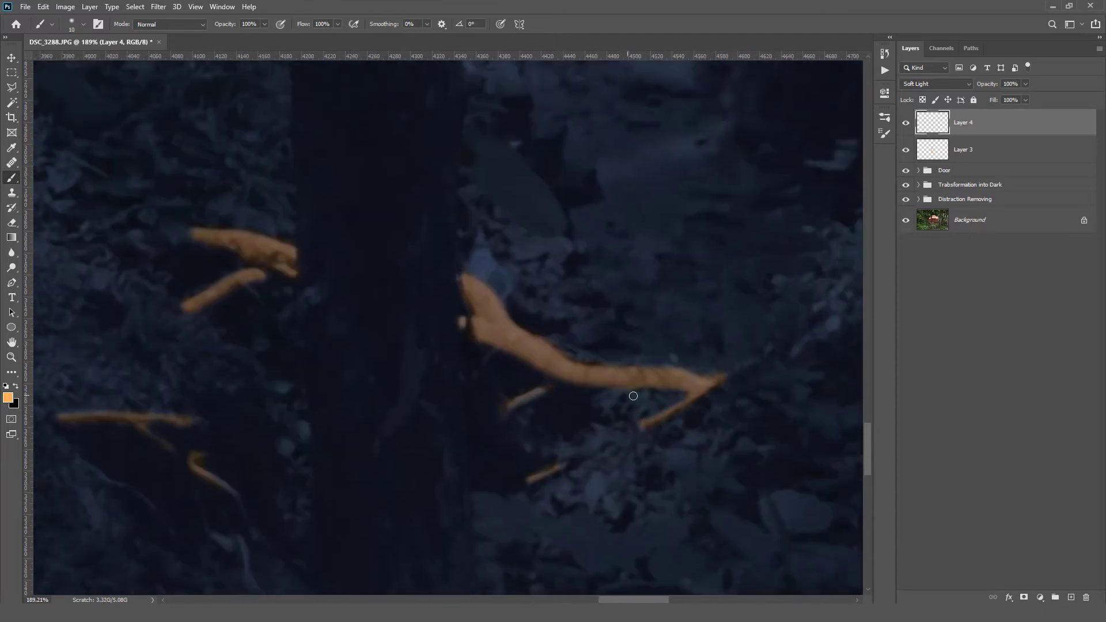
{"action": "left_click_drag", "start_coordinate": [569, 298], "coordinate": [563, 368]}
{"action": "left_click_drag", "start_coordinate": [227, 368], "coordinate": [486, 370]}
Lower the opacity of the foreground branch light layer to about 59%
{"action": "key", "text": "bracketright"}
{"action": "key", "text": "bracketright"}
{"action": "key", "text": "bracketright"}
{"action": "key", "text": "bracketright"}
{"action": "key", "text": "bracketright"}
{"action": "key", "text": "bracketright"}
{"action": "key", "text": "bracketright"}
{"action": "key", "text": "bracketright"}
{"action": "key", "text": "bracketright"}
{"action": "scroll", "coordinate": [506, 397], "scroll_direction": "down", "scroll_amount": 10}
{"action": "left_click_drag", "start_coordinate": [986, 84], "coordinate": [963, 89]}
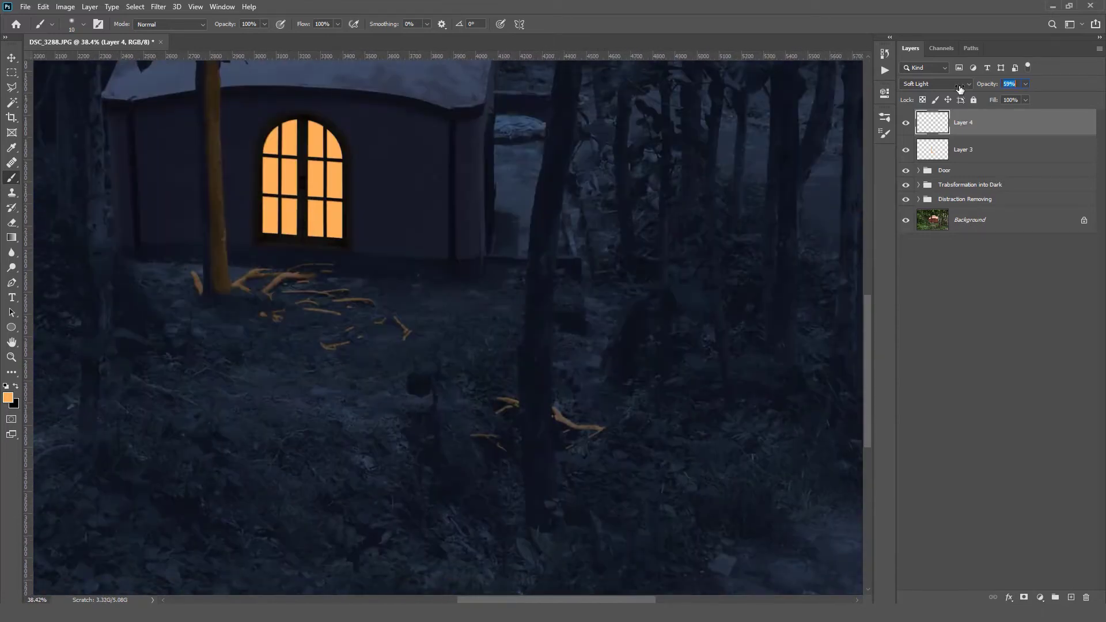
Paint orange light over the fallen branches around the tree on the left side of the clearing
{"action": "scroll", "coordinate": [340, 337], "scroll_direction": "up", "scroll_amount": 7}
{"action": "left_click_drag", "start_coordinate": [408, 360], "coordinate": [481, 397]}
{"action": "left_click_drag", "start_coordinate": [473, 331], "coordinate": [581, 350]}
{"action": "left_click_drag", "start_coordinate": [346, 375], "coordinate": [545, 277]}
{"action": "left_click_drag", "start_coordinate": [371, 279], "coordinate": [386, 299]}
{"action": "left_click_drag", "start_coordinate": [392, 394], "coordinate": [289, 452]}
{"action": "left_click_drag", "start_coordinate": [716, 229], "coordinate": [543, 360]}
{"action": "scroll", "coordinate": [553, 374], "scroll_direction": "up", "scroll_amount": 8}
{"action": "mouse_move", "coordinate": [521, 242]}
{"action": "left_mouse_down"}
{"action": "mouse_move", "coordinate": [543, 261]}
{"action": "mouse_move", "coordinate": [467, 289]}
{"action": "left_mouse_up"}
{"action": "left_click_drag", "start_coordinate": [367, 300], "coordinate": [676, 219]}
Adjust the brush size, paint the remaining sticks near the left tree's base orange, and slightly lower the layer's opacity
{"action": "key", "text": "bracketright"}
{"action": "key", "text": "bracketright"}
{"action": "key", "text": "bracketright"}
{"action": "key", "text": "bracketright"}
{"action": "key", "text": "bracketright"}
{"action": "key", "text": "bracketright"}
{"action": "key", "text": "bracketright"}
{"action": "key", "text": "bracketright"}
{"action": "key", "text": "bracketright"}
{"action": "key", "text": "bracketright"}
{"action": "key", "text": "bracketleft"}
{"action": "key", "text": "bracketleft"}
{"action": "key", "text": "bracketleft"}
{"action": "key", "text": "bracketleft"}
{"action": "key", "text": "bracketleft"}
{"action": "key", "text": "bracketleft"}
{"action": "key", "text": "bracketleft"}
{"action": "key", "text": "bracketleft"}
{"action": "key", "text": "bracketleft"}
{"action": "key", "text": "bracketleft"}
{"action": "left_click_drag", "start_coordinate": [561, 259], "coordinate": [595, 235]}
{"action": "left_click_drag", "start_coordinate": [496, 370], "coordinate": [809, 315]}
{"action": "scroll", "coordinate": [527, 255], "scroll_direction": "up", "scroll_amount": 3}
{"action": "mouse_move", "coordinate": [418, 562]}
{"action": "left_mouse_down"}
{"action": "mouse_move", "coordinate": [527, 255]}
{"action": "mouse_move", "coordinate": [501, 280]}
{"action": "left_mouse_up"}
{"action": "left_click_drag", "start_coordinate": [584, 207], "coordinate": [555, 187]}
{"action": "key", "text": "ctrl+0"}
{"action": "left_click_drag", "start_coordinate": [986, 83], "coordinate": [980, 83]}
{"action": "left_click_drag", "start_coordinate": [322, 403], "coordinate": [412, 391]}
{"action": "left_click_drag", "start_coordinate": [403, 369], "coordinate": [445, 346]}
{"action": "mouse_move", "coordinate": [436, 267]}
{"action": "left_mouse_down"}
{"action": "mouse_move", "coordinate": [446, 270]}
{"action": "mouse_move", "coordinate": [461, 381]}
{"action": "mouse_move", "coordinate": [388, 188]}
{"action": "left_mouse_up"}
Add another new layer in Soft Light mode and paint orange light along the left tree's trunk
{"action": "left_click", "coordinate": [1070, 598]}
{"action": "left_click", "coordinate": [935, 84]}
{"action": "left_click", "coordinate": [918, 232]}
{"action": "mouse_move", "coordinate": [388, 121]}
{"action": "left_mouse_down"}
{"action": "mouse_move", "coordinate": [393, 264]}
{"action": "mouse_move", "coordinate": [412, 166]}
{"action": "left_mouse_up"}
{"action": "left_click_drag", "start_coordinate": [411, 211], "coordinate": [407, 383]}
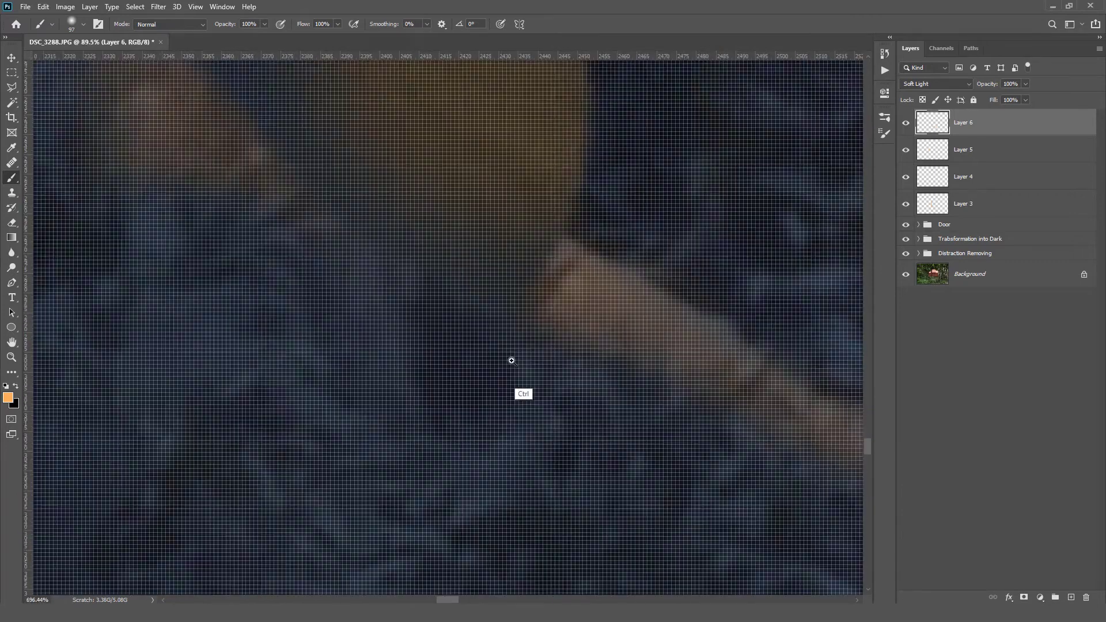
Select the topmost Soft Light layer and paint orange light over the small plants' leaves between the left tree and the clearing
{"action": "left_click_drag", "start_coordinate": [511, 361], "coordinate": [459, 358]}
{"action": "left_click", "coordinate": [973, 149]}
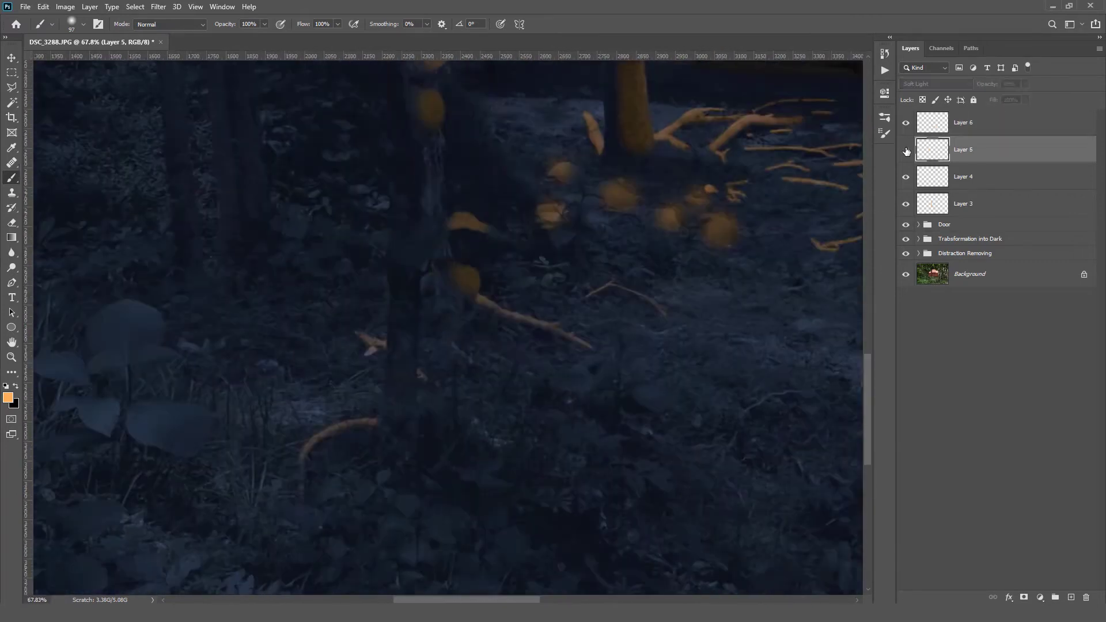
{"action": "left_click", "coordinate": [1004, 122]}
{"action": "left_click_drag", "start_coordinate": [532, 209], "coordinate": [294, 287]}
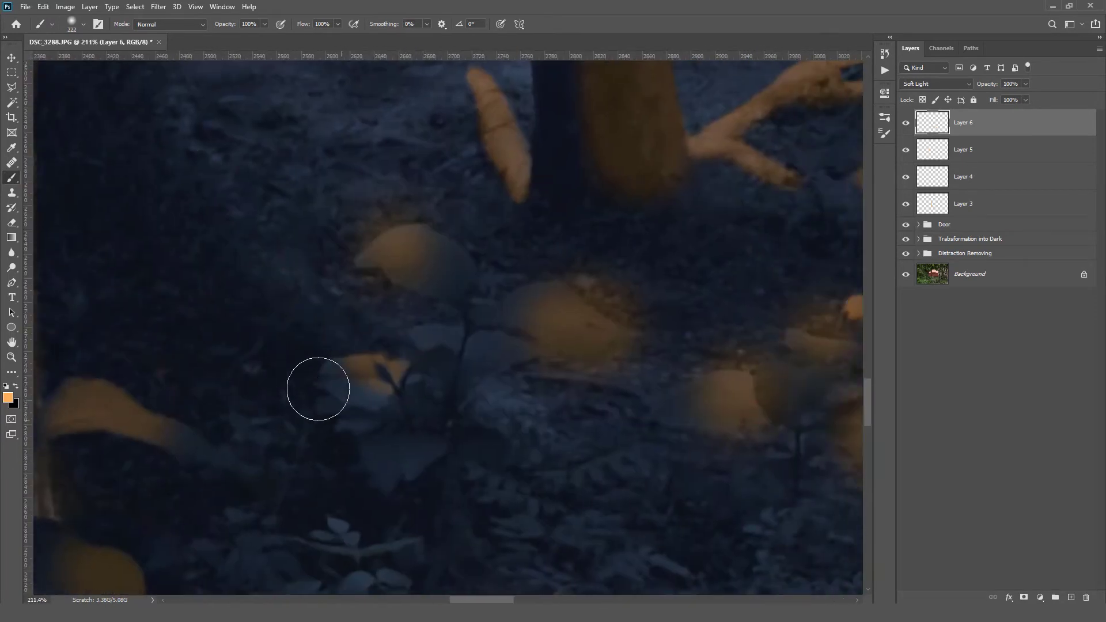
{"action": "mouse_move", "coordinate": [387, 246]}
{"action": "left_mouse_down"}
{"action": "mouse_move", "coordinate": [444, 308]}
{"action": "mouse_move", "coordinate": [397, 311]}
{"action": "mouse_move", "coordinate": [415, 316]}
{"action": "left_mouse_up"}
{"action": "key", "text": "ctrl+z"}
{"action": "left_click", "coordinate": [538, 268]}
{"action": "left_click_drag", "start_coordinate": [610, 274], "coordinate": [627, 273]}
{"action": "left_click_drag", "start_coordinate": [546, 217], "coordinate": [613, 345]}
{"action": "mouse_move", "coordinate": [617, 360]}
{"action": "left_mouse_down"}
{"action": "mouse_move", "coordinate": [555, 294]}
{"action": "mouse_move", "coordinate": [351, 247]}
{"action": "left_mouse_up"}
{"action": "left_click_drag", "start_coordinate": [474, 196], "coordinate": [512, 371]}
{"action": "mouse_move", "coordinate": [517, 382]}
{"action": "left_mouse_down"}
{"action": "mouse_move", "coordinate": [557, 361]}
{"action": "mouse_move", "coordinate": [250, 262]}
{"action": "left_mouse_up"}
{"action": "mouse_move", "coordinate": [429, 244]}
{"action": "left_mouse_down"}
{"action": "mouse_move", "coordinate": [469, 228]}
{"action": "mouse_move", "coordinate": [454, 276]}
{"action": "mouse_move", "coordinate": [489, 259]}
{"action": "mouse_move", "coordinate": [442, 190]}
{"action": "mouse_move", "coordinate": [536, 187]}
{"action": "left_mouse_up"}
{"action": "left_click_drag", "start_coordinate": [576, 173], "coordinate": [521, 220]}
{"action": "left_click_drag", "start_coordinate": [369, 345], "coordinate": [481, 268]}
{"action": "mouse_move", "coordinate": [299, 331]}
{"action": "left_mouse_down"}
{"action": "mouse_move", "coordinate": [345, 363]}
{"action": "mouse_move", "coordinate": [461, 369]}
{"action": "left_mouse_up"}
{"action": "mouse_move", "coordinate": [576, 265]}
{"action": "left_mouse_down"}
{"action": "mouse_move", "coordinate": [441, 264]}
{"action": "mouse_move", "coordinate": [599, 277]}
{"action": "left_mouse_up"}
{"action": "left_click_drag", "start_coordinate": [553, 288], "coordinate": [585, 415]}
{"action": "left_click_drag", "start_coordinate": [518, 427], "coordinate": [579, 355]}
{"action": "mouse_move", "coordinate": [426, 357]}
{"action": "left_mouse_down"}
{"action": "mouse_move", "coordinate": [557, 379]}
{"action": "mouse_move", "coordinate": [489, 379]}
{"action": "left_mouse_up"}
Paint orange light on the door-facing leaves of the plant on the right side of the clearing
{"action": "left_click_drag", "start_coordinate": [749, 323], "coordinate": [346, 288]}
{"action": "left_click_drag", "start_coordinate": [454, 323], "coordinate": [478, 271]}
{"action": "mouse_move", "coordinate": [461, 277]}
{"action": "left_mouse_down"}
{"action": "mouse_move", "coordinate": [447, 277]}
{"action": "mouse_move", "coordinate": [464, 277]}
{"action": "left_mouse_up"}
{"action": "left_click_drag", "start_coordinate": [518, 196], "coordinate": [426, 276]}
{"action": "left_click_drag", "start_coordinate": [385, 297], "coordinate": [449, 269]}
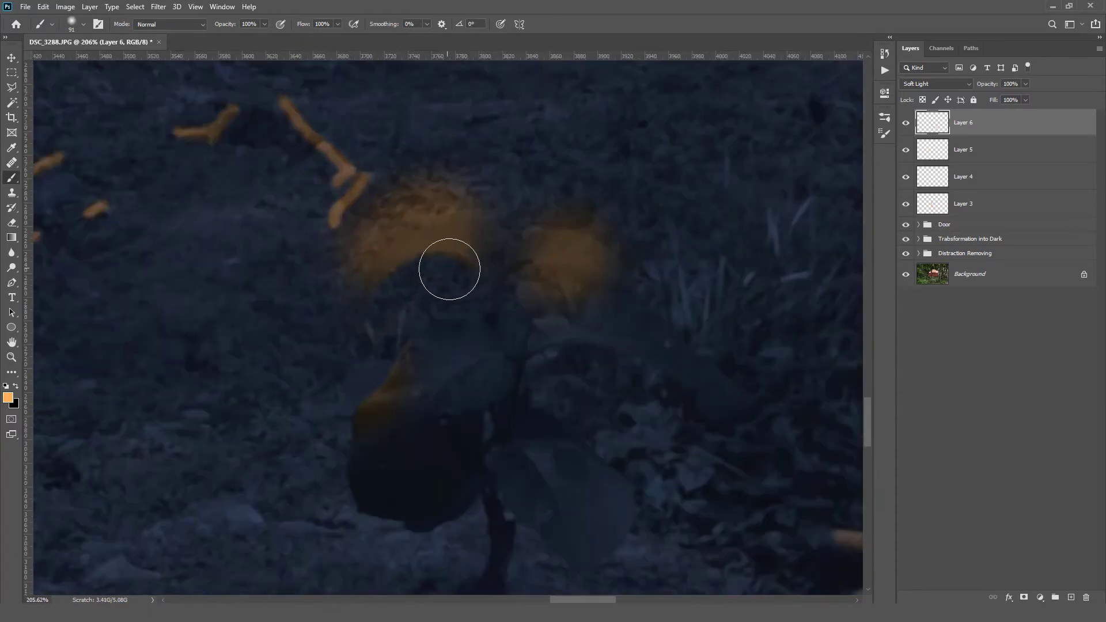
{"action": "left_click_drag", "start_coordinate": [397, 374], "coordinate": [369, 426]}
{"action": "mouse_move", "coordinate": [547, 345]}
{"action": "left_mouse_down"}
{"action": "mouse_move", "coordinate": [491, 316]}
{"action": "mouse_move", "coordinate": [383, 292]}
{"action": "left_mouse_up"}
{"action": "left_click_drag", "start_coordinate": [382, 292], "coordinate": [560, 240]}
Erase orange spill around the small leaves, add a layer mask, and soften the light on them with black paint
{"action": "key", "text": "e"}
{"action": "mouse_move", "coordinate": [248, 226]}
{"action": "left_mouse_down"}
{"action": "mouse_move", "coordinate": [422, 249]}
{"action": "mouse_move", "coordinate": [357, 215]}
{"action": "left_mouse_up"}
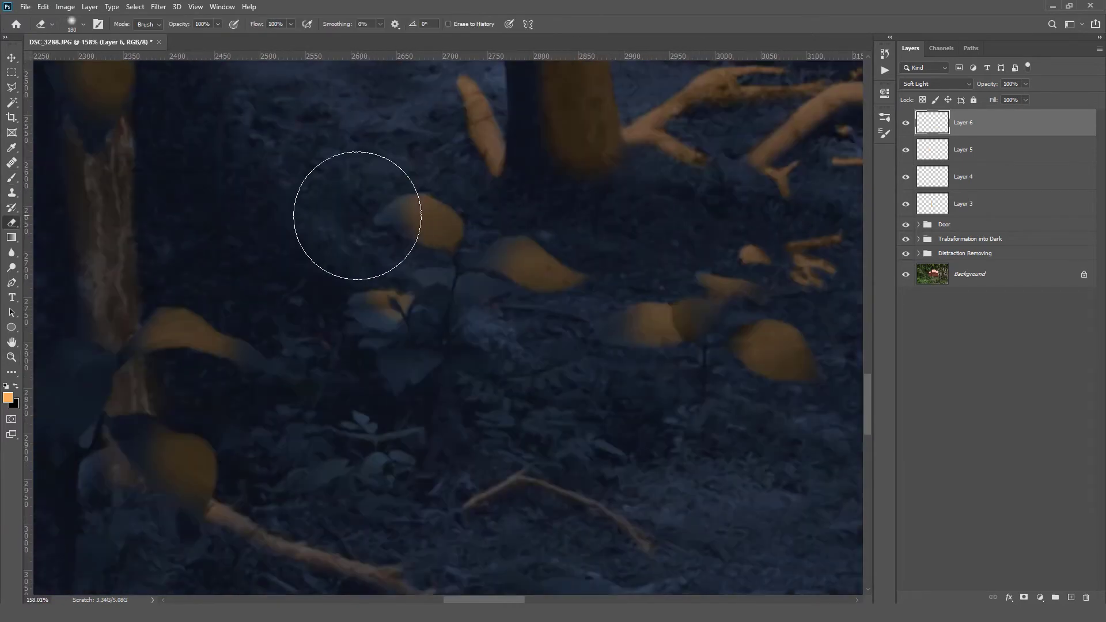
{"action": "left_click", "coordinate": [1023, 597]}
{"action": "key", "text": "b"}
{"action": "left_click", "coordinate": [546, 233], "text": "alt"}
{"action": "left_click_drag", "start_coordinate": [696, 267], "coordinate": [550, 234]}
{"action": "left_click", "coordinate": [551, 234], "text": "alt"}
{"action": "left_click", "coordinate": [550, 235]}
{"action": "left_click_drag", "start_coordinate": [663, 351], "coordinate": [593, 340]}
{"action": "left_click_drag", "start_coordinate": [392, 370], "coordinate": [333, 331]}
{"action": "left_click_drag", "start_coordinate": [524, 320], "coordinate": [414, 279]}
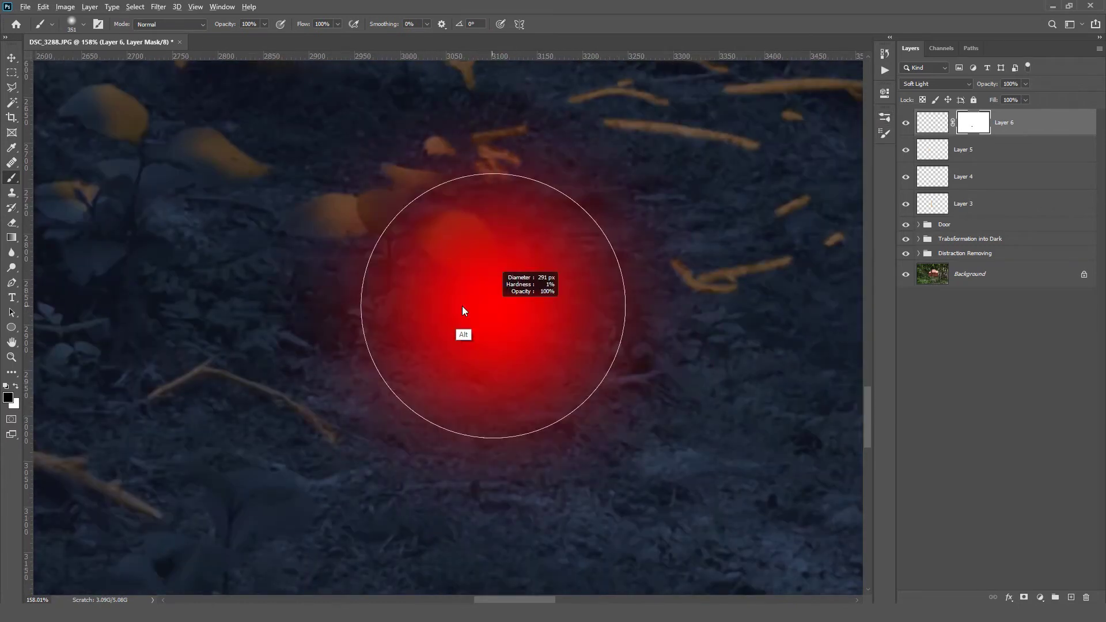
Mask the remaining excess light on the leaves and lower the leaf light layer's opacity to 54%
{"action": "left_click_drag", "start_coordinate": [211, 287], "coordinate": [390, 350]}
{"action": "left_click", "coordinate": [607, 284]}
{"action": "mouse_move", "coordinate": [749, 322]}
{"action": "left_mouse_down"}
{"action": "mouse_move", "coordinate": [403, 282]}
{"action": "mouse_move", "coordinate": [579, 355]}
{"action": "left_mouse_up"}
{"action": "left_click", "coordinate": [406, 314]}
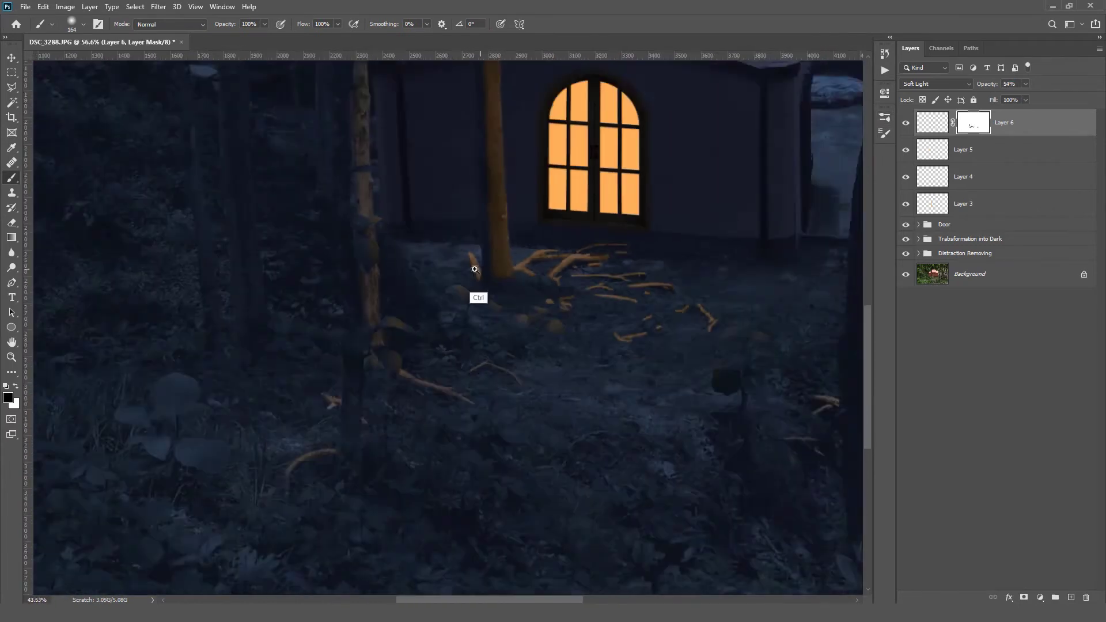
Add a new Soft Light layer and paint orange light over the large leaves in the left foreground
{"action": "left_click_drag", "start_coordinate": [473, 260], "coordinate": [504, 315]}
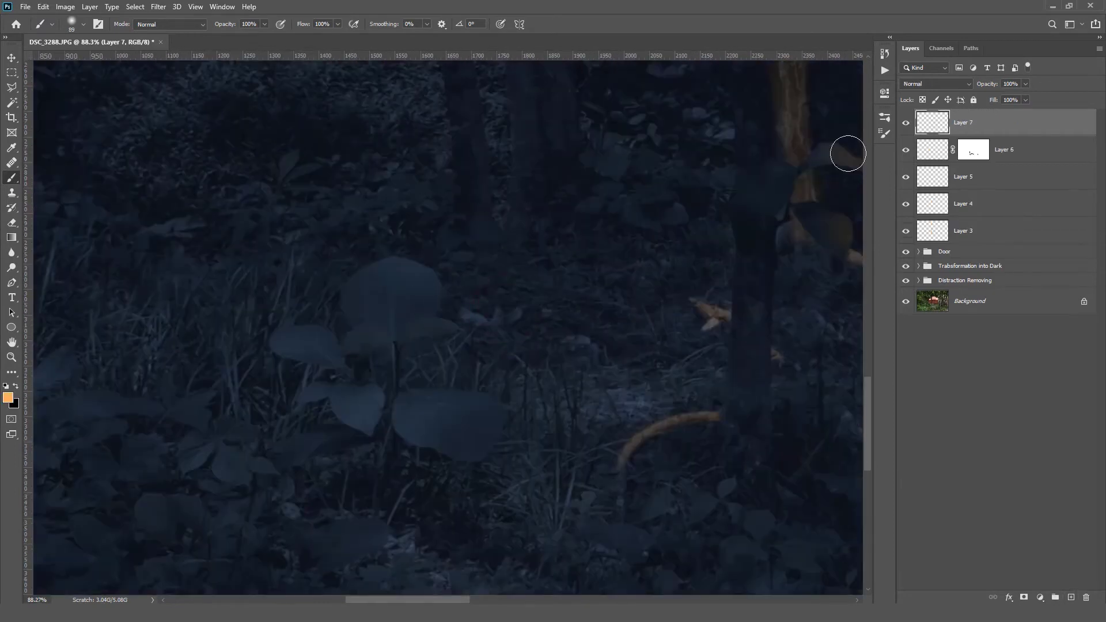
{"action": "left_click", "coordinate": [936, 85]}
{"action": "left_click", "coordinate": [924, 233]}
{"action": "left_click_drag", "start_coordinate": [561, 438], "coordinate": [593, 438]}
{"action": "left_click_drag", "start_coordinate": [288, 190], "coordinate": [357, 219]}
{"action": "left_click_drag", "start_coordinate": [283, 363], "coordinate": [275, 398]}
{"action": "left_click_drag", "start_coordinate": [351, 392], "coordinate": [417, 358]}
{"action": "left_click_drag", "start_coordinate": [397, 303], "coordinate": [449, 288]}
{"action": "left_click_drag", "start_coordinate": [576, 412], "coordinate": [600, 353]}
{"action": "mouse_move", "coordinate": [296, 478]}
{"action": "left_mouse_down"}
{"action": "mouse_move", "coordinate": [316, 390]}
{"action": "mouse_move", "coordinate": [483, 390]}
{"action": "left_mouse_up"}
{"action": "left_click_drag", "start_coordinate": [457, 343], "coordinate": [438, 388]}
{"action": "mouse_move", "coordinate": [401, 205]}
{"action": "left_mouse_down"}
{"action": "mouse_move", "coordinate": [452, 259]}
{"action": "mouse_move", "coordinate": [256, 457]}
{"action": "left_mouse_up"}
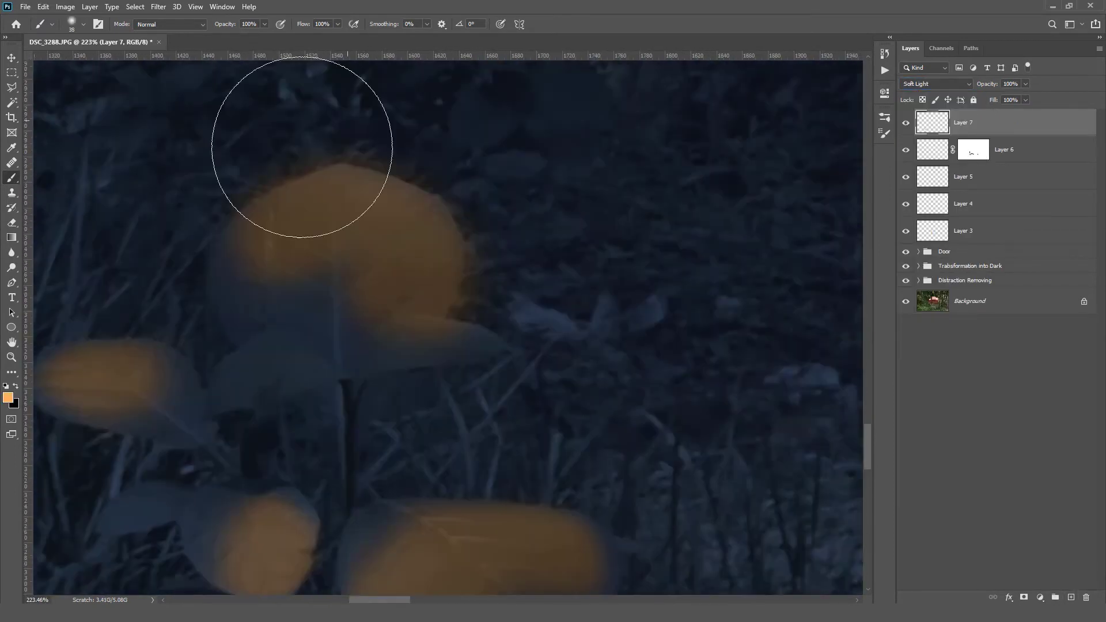
Clean the orange spill from around the edges of the uppermost large foreground leaf
{"action": "left_click_drag", "start_coordinate": [303, 147], "coordinate": [302, 178]}
{"action": "scroll", "coordinate": [399, 258], "scroll_direction": "up", "scroll_amount": 5}
{"action": "left_click_drag", "start_coordinate": [469, 257], "coordinate": [498, 272]}
{"action": "left_click", "coordinate": [499, 277], "text": "alt"}
{"action": "key", "text": "ctrl+minus"}
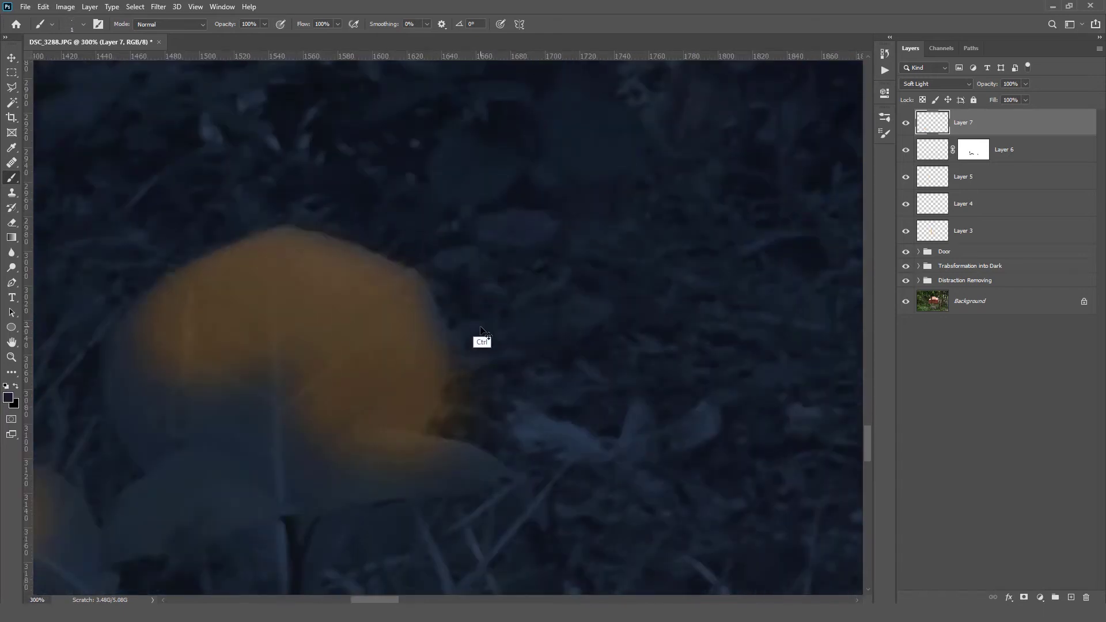
{"action": "left_click_drag", "start_coordinate": [463, 377], "coordinate": [440, 429]}
{"action": "left_click_drag", "start_coordinate": [460, 334], "coordinate": [405, 340]}
Add a mask to the large-leaf light layer, paint out its excess light, and lower the layer's opacity to 31%
{"action": "left_click", "coordinate": [1024, 597]}
{"action": "left_click_drag", "start_coordinate": [398, 449], "coordinate": [426, 449]}
{"action": "left_click_drag", "start_coordinate": [461, 193], "coordinate": [432, 196]}
{"action": "mouse_move", "coordinate": [331, 305]}
{"action": "left_mouse_down"}
{"action": "mouse_move", "coordinate": [386, 259]}
{"action": "mouse_move", "coordinate": [424, 380]}
{"action": "mouse_move", "coordinate": [396, 373]}
{"action": "mouse_move", "coordinate": [412, 394]}
{"action": "left_mouse_up"}
{"action": "left_click", "coordinate": [328, 325], "text": "ctrl"}
{"action": "key", "text": "x"}
{"action": "key", "text": "x"}
{"action": "left_click_drag", "start_coordinate": [397, 415], "coordinate": [468, 478]}
{"action": "left_click_drag", "start_coordinate": [423, 377], "coordinate": [357, 378]}
{"action": "left_click_drag", "start_coordinate": [987, 84], "coordinate": [946, 84]}
{"action": "key", "text": "ctrl+0"}
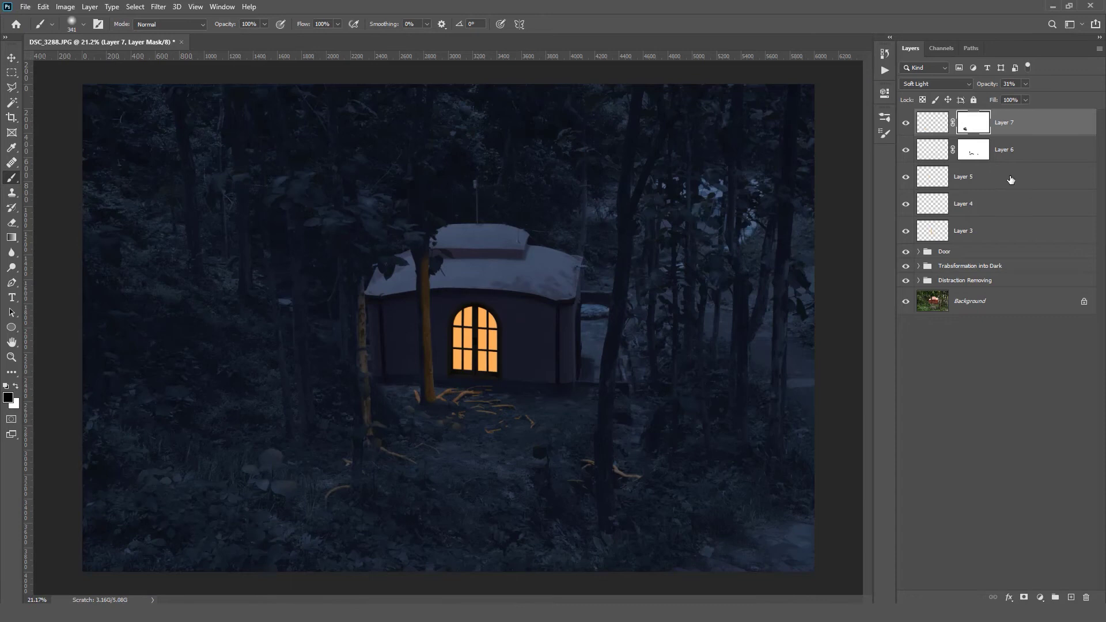
Add a new layer on top and paint a large soft glow over the door in its sampled orange
{"action": "left_click", "coordinate": [1016, 231], "text": "shift"}
{"action": "left_click", "coordinate": [1037, 125]}
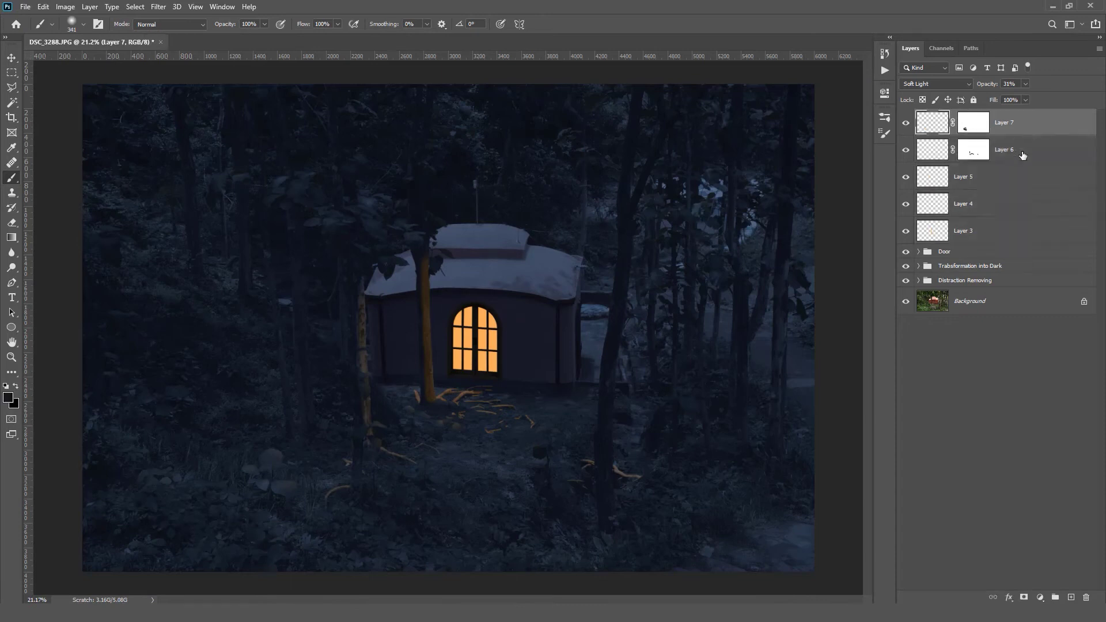
{"action": "left_click", "coordinate": [1071, 597]}
{"action": "scroll", "coordinate": [506, 357], "scroll_direction": "up", "scroll_amount": 4}
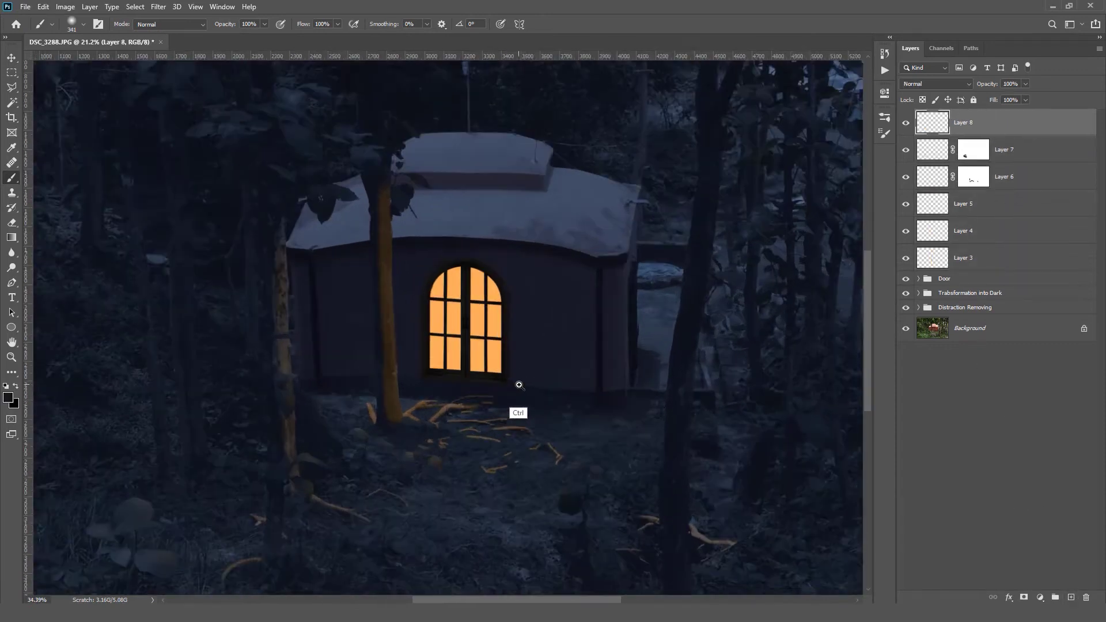
{"action": "left_click_drag", "start_coordinate": [490, 336], "coordinate": [513, 365]}
{"action": "left_click", "coordinate": [470, 332], "text": "alt"}
{"action": "left_click", "coordinate": [486, 341], "text": "alt"}
{"action": "left_click", "coordinate": [490, 317], "text": "alt"}
{"action": "left_click", "coordinate": [470, 331]}
{"action": "key", "text": "ctrl+z"}
{"action": "left_click", "coordinate": [463, 326]}
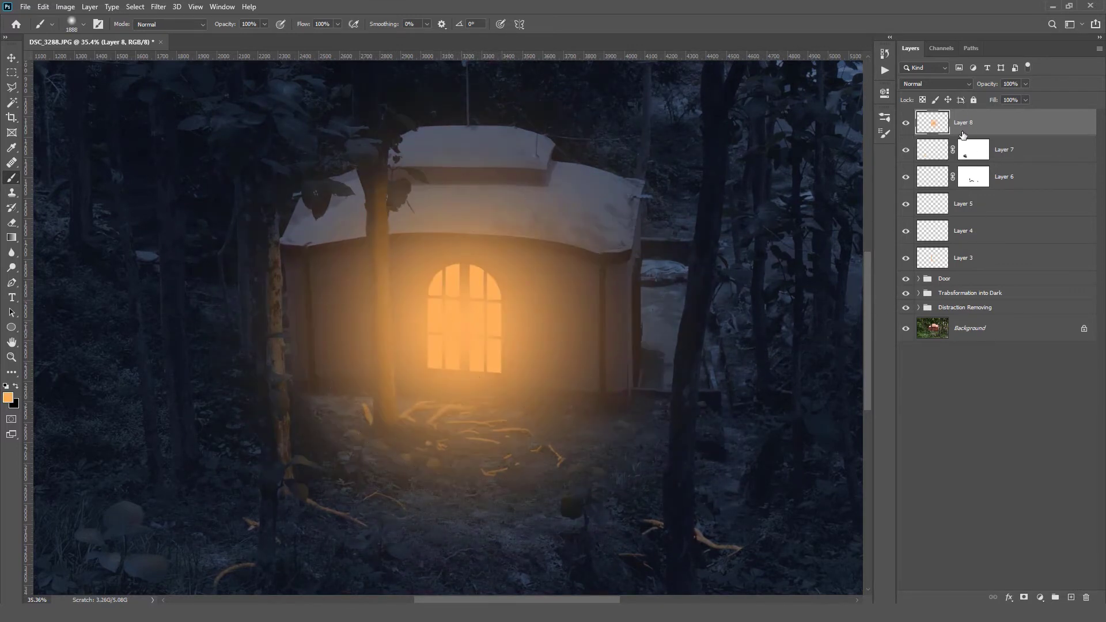
Set the door glow layer's blend mode to Color Dodge and add a layer mask to it
{"action": "left_click", "coordinate": [934, 83]}
{"action": "left_click", "coordinate": [922, 196]}
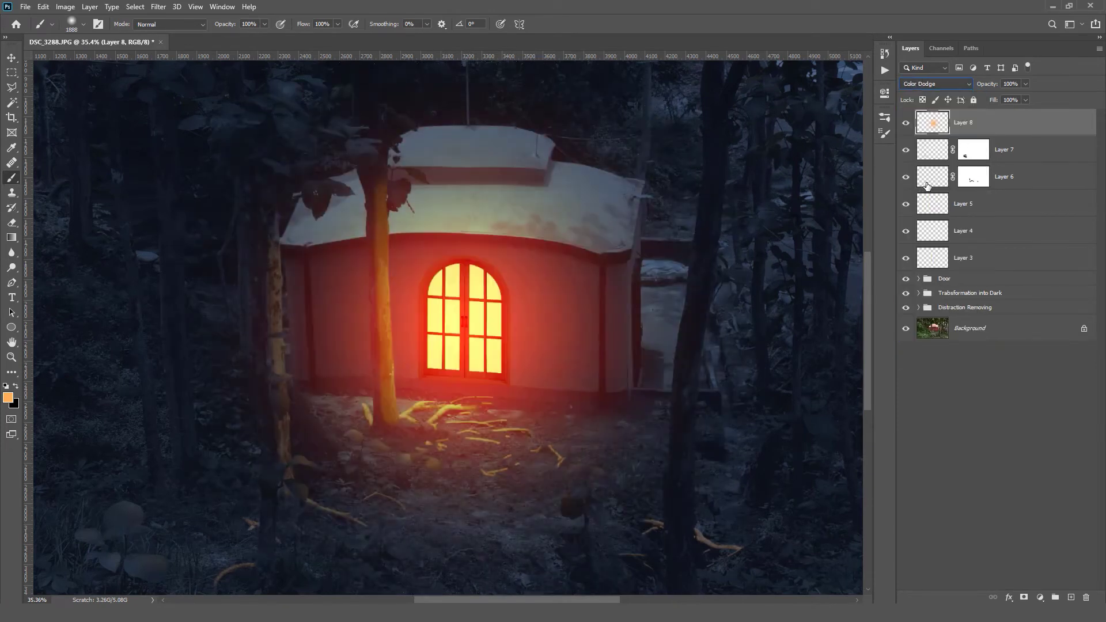
{"action": "left_click_drag", "start_coordinate": [987, 86], "coordinate": [1046, 87]}
{"action": "mouse_move", "coordinate": [487, 199]}
{"action": "left_mouse_down"}
{"action": "mouse_move", "coordinate": [533, 200]}
{"action": "mouse_move", "coordinate": [505, 236]}
{"action": "left_mouse_up"}
{"action": "left_click", "coordinate": [1023, 597]}
Paint on the glow layer's mask to remove the door glow from the temple roof
{"action": "mouse_move", "coordinate": [395, 174]}
{"action": "left_mouse_down"}
{"action": "mouse_move", "coordinate": [389, 193]}
{"action": "mouse_move", "coordinate": [397, 183]}
{"action": "left_mouse_up"}
{"action": "mouse_move", "coordinate": [567, 201]}
{"action": "left_mouse_down"}
{"action": "mouse_move", "coordinate": [634, 247]}
{"action": "mouse_move", "coordinate": [202, 230]}
{"action": "left_mouse_up"}
{"action": "left_click_drag", "start_coordinate": [506, 205], "coordinate": [555, 205]}
{"action": "left_click_drag", "start_coordinate": [519, 323], "coordinate": [604, 190]}
{"action": "key", "text": "x"}
{"action": "left_click_drag", "start_coordinate": [346, 244], "coordinate": [460, 239]}
{"action": "left_click_drag", "start_coordinate": [639, 254], "coordinate": [498, 266]}
{"action": "mouse_move", "coordinate": [431, 231]}
{"action": "left_mouse_down"}
{"action": "mouse_move", "coordinate": [369, 231]}
{"action": "mouse_move", "coordinate": [409, 205]}
{"action": "left_mouse_up"}
{"action": "left_click_drag", "start_coordinate": [465, 195], "coordinate": [421, 196]}
{"action": "key", "text": "x"}
{"action": "left_click_drag", "start_coordinate": [348, 205], "coordinate": [374, 205]}
{"action": "mouse_move", "coordinate": [210, 205]}
{"action": "left_mouse_down"}
{"action": "mouse_move", "coordinate": [242, 222]}
{"action": "mouse_move", "coordinate": [390, 207]}
{"action": "mouse_move", "coordinate": [553, 212]}
{"action": "left_mouse_up"}
{"action": "left_click_drag", "start_coordinate": [553, 212], "coordinate": [240, 219]}
{"action": "mouse_move", "coordinate": [240, 222]}
{"action": "left_mouse_down"}
{"action": "mouse_move", "coordinate": [565, 271]}
{"action": "mouse_move", "coordinate": [501, 271]}
{"action": "left_mouse_up"}
{"action": "mouse_move", "coordinate": [339, 288]}
{"action": "left_mouse_down"}
{"action": "mouse_move", "coordinate": [399, 293]}
{"action": "mouse_move", "coordinate": [392, 150]}
{"action": "left_mouse_up"}
Restore the glow on the tree trunk crossing the roof and mask out the spill beside the trunk and leaves
{"action": "key", "text": "x"}
{"action": "left_click_drag", "start_coordinate": [389, 144], "coordinate": [377, 246]}
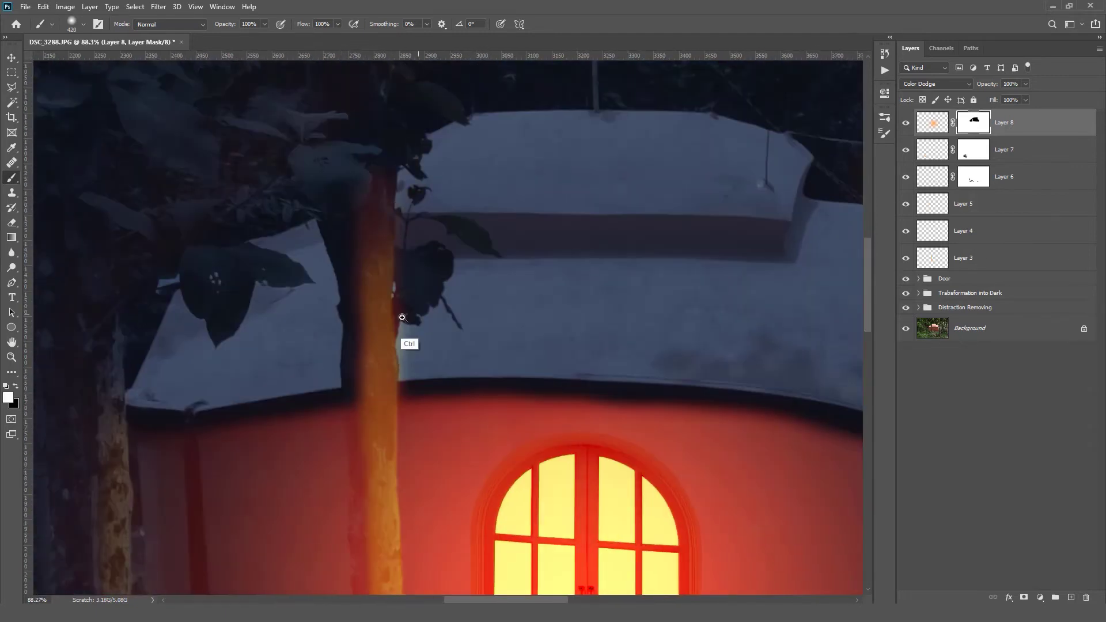
{"action": "left_click_drag", "start_coordinate": [403, 322], "coordinate": [345, 323]}
{"action": "key", "text": "x"}
{"action": "left_click_drag", "start_coordinate": [355, 264], "coordinate": [382, 265]}
{"action": "left_click_drag", "start_coordinate": [430, 351], "coordinate": [495, 346]}
{"action": "left_click_drag", "start_coordinate": [476, 288], "coordinate": [362, 301]}
{"action": "mouse_move", "coordinate": [484, 320]}
{"action": "left_mouse_down"}
{"action": "mouse_move", "coordinate": [434, 288]}
{"action": "mouse_move", "coordinate": [567, 250]}
{"action": "left_mouse_up"}
{"action": "left_click_drag", "start_coordinate": [393, 191], "coordinate": [370, 171]}
Lower the Color Dodge glow layer's opacity to about 12% and hide the layer to compare
{"action": "left_click_drag", "start_coordinate": [994, 86], "coordinate": [937, 91]}
{"action": "scroll", "coordinate": [483, 285], "scroll_direction": "down", "scroll_amount": 2}
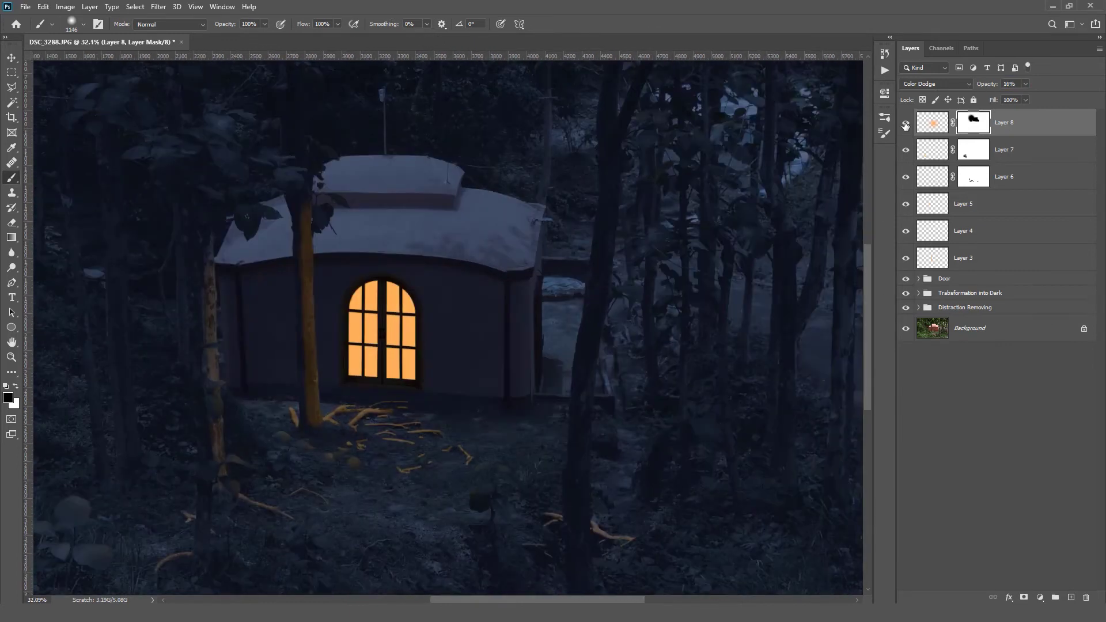
{"action": "key", "text": "0"}
{"action": "key", "text": "7"}
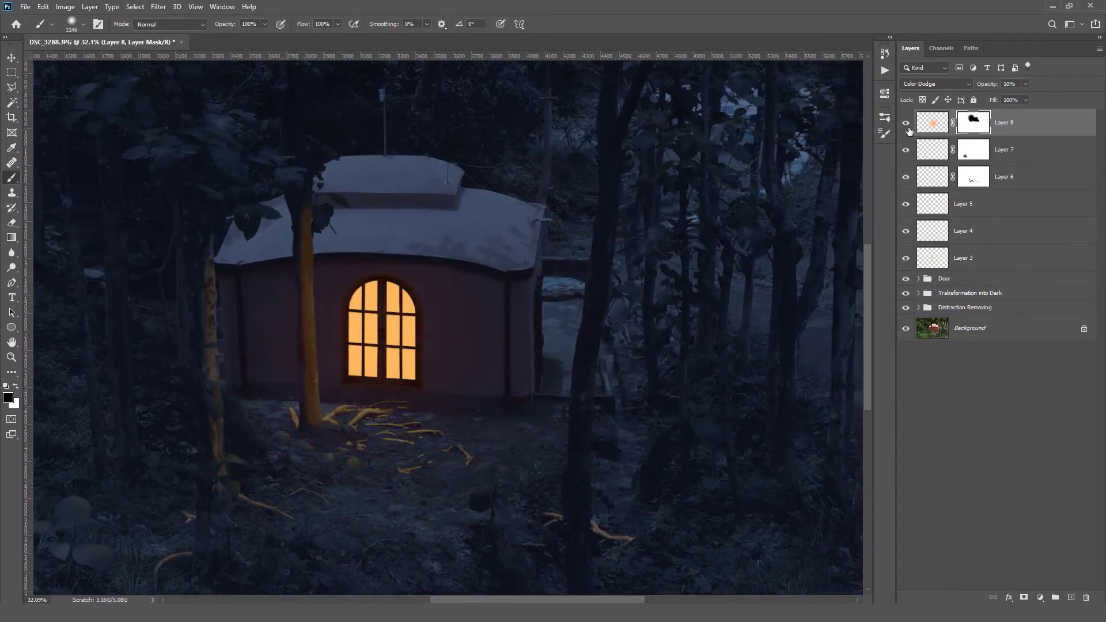
{"action": "left_click_drag", "start_coordinate": [982, 85], "coordinate": [984, 85]}
{"action": "left_click", "coordinate": [906, 123]}
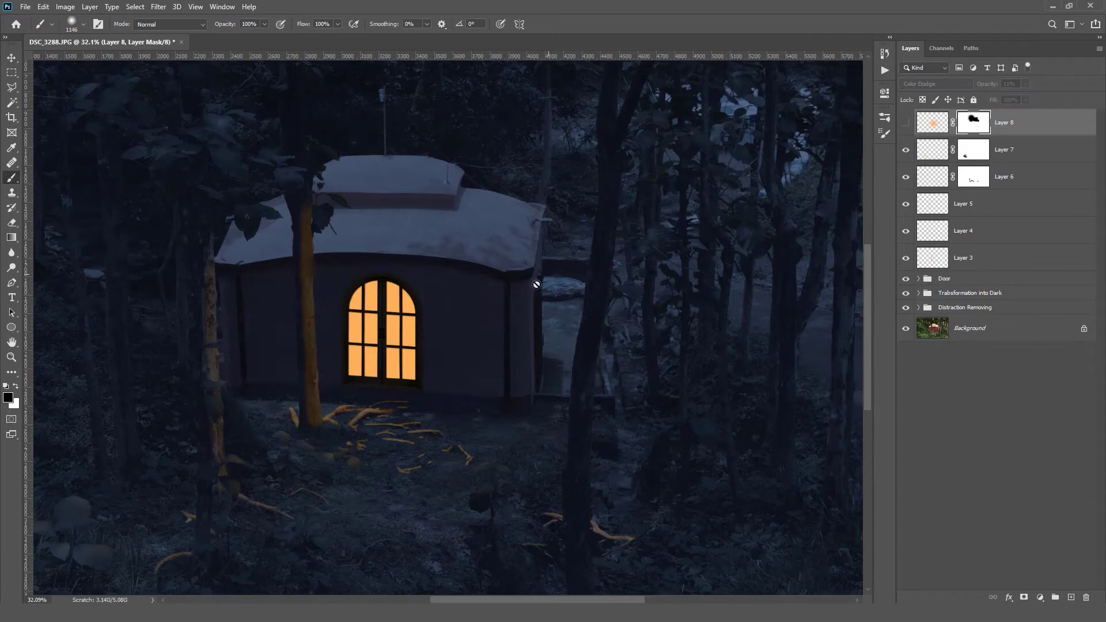
Add a new layer on top, sample the door's orange, and turn the Color Dodge glow layer back on
{"action": "scroll", "coordinate": [383, 334], "scroll_direction": "up", "scroll_amount": 4}
{"action": "left_click", "coordinate": [1070, 597]}
{"action": "left_click", "coordinate": [443, 320], "text": "alt"}
{"action": "scroll", "coordinate": [443, 321], "scroll_direction": "down", "scroll_amount": 2}
{"action": "left_click", "coordinate": [906, 150]}
{"action": "scroll", "coordinate": [440, 318], "scroll_direction": "down", "scroll_amount": 1}
{"action": "left_click", "coordinate": [483, 326], "text": "alt"}
{"action": "left_click_drag", "start_coordinate": [426, 324], "coordinate": [449, 331]}
{"action": "left_click", "coordinate": [905, 150]}
{"action": "left_click", "coordinate": [905, 150]}
Paint a soft orange glow centred on the door with a brush of about 1700 px on the new layer
{"action": "left_click", "coordinate": [418, 320]}
{"action": "key", "text": "ctrl+z"}
{"action": "scroll", "coordinate": [410, 337], "scroll_direction": "down", "scroll_amount": 2}
{"action": "left_click", "coordinate": [413, 335], "text": "alt"}
{"action": "mouse_move", "coordinate": [412, 335]}
{"action": "left_mouse_down"}
{"action": "mouse_move", "coordinate": [478, 331]}
{"action": "mouse_move", "coordinate": [454, 332]}
{"action": "left_mouse_up"}
{"action": "left_click", "coordinate": [424, 329], "text": "alt"}
{"action": "left_click", "coordinate": [417, 340]}
{"action": "key", "text": "ctrl+z"}
{"action": "left_click", "coordinate": [416, 337]}
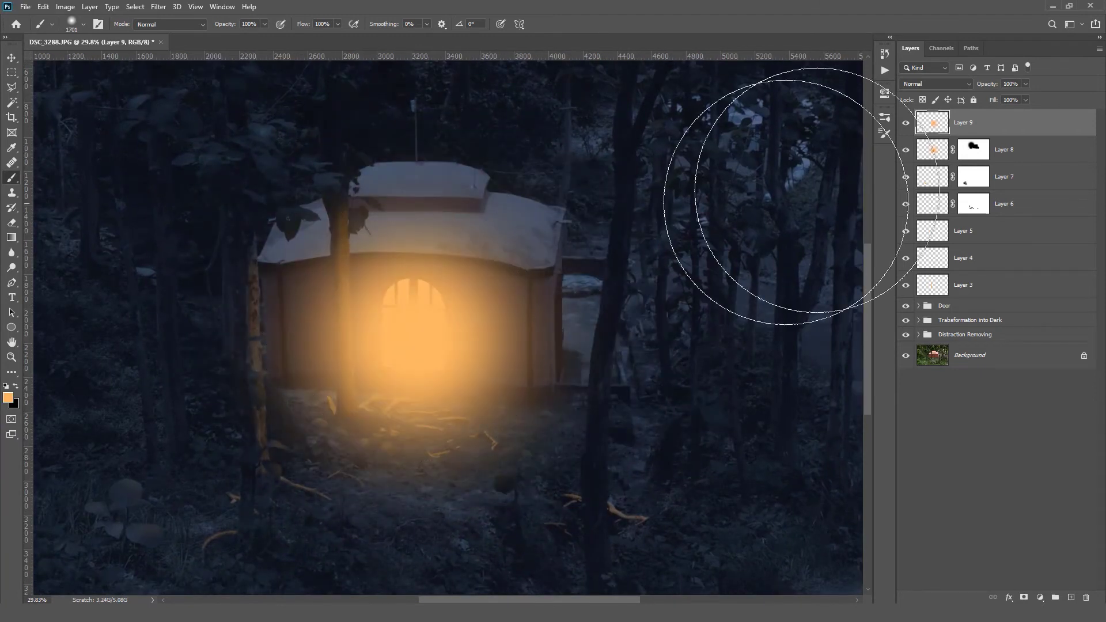
Set the new glow layer to Linear Light at 60% opacity and copy the Color Dodge layer's mask onto it
{"action": "left_click", "coordinate": [936, 84]}
{"action": "left_click", "coordinate": [979, 257]}
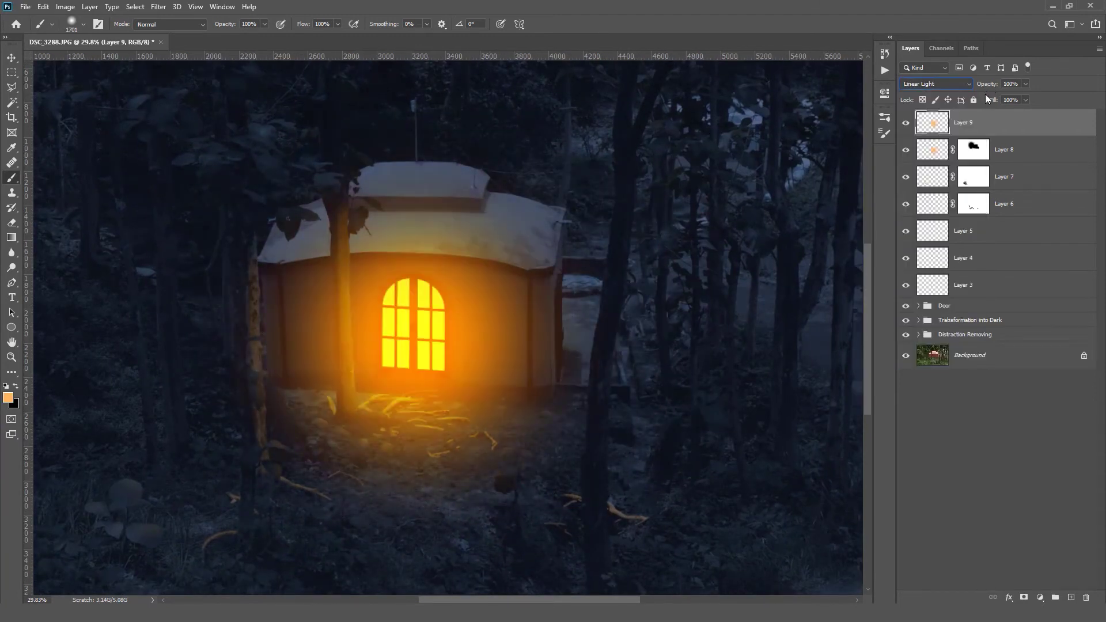
{"action": "left_click_drag", "start_coordinate": [987, 84], "coordinate": [989, 84]}
{"action": "left_click_drag", "start_coordinate": [437, 317], "coordinate": [487, 299]}
{"action": "left_click_drag", "start_coordinate": [487, 234], "coordinate": [520, 277]}
{"action": "left_click_drag", "start_coordinate": [975, 152], "coordinate": [974, 126]}
{"action": "scroll", "coordinate": [512, 321], "scroll_direction": "down", "scroll_amount": 5}
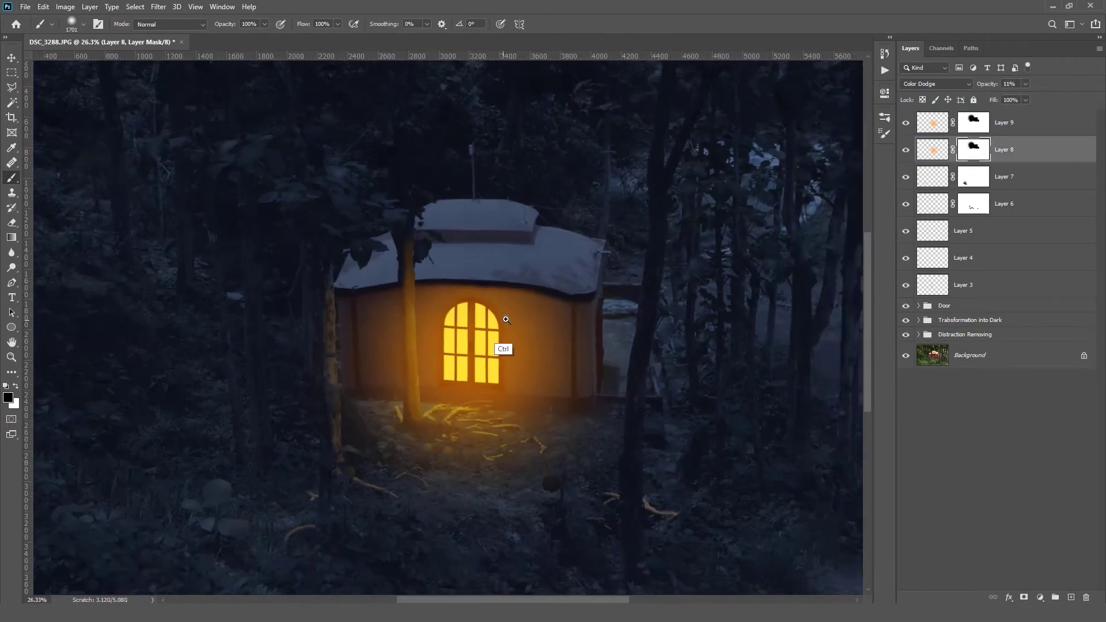
Paint on the Color Dodge layer's mask to remove the glow from the shaded side of the tree trunk
{"action": "scroll", "coordinate": [401, 338], "scroll_direction": "up", "scroll_amount": 5}
{"action": "left_click_drag", "start_coordinate": [426, 259], "coordinate": [412, 264]}
{"action": "scroll", "coordinate": [412, 322], "scroll_direction": "up", "scroll_amount": 5}
{"action": "left_click_drag", "start_coordinate": [349, 231], "coordinate": [368, 466]}
{"action": "left_click_drag", "start_coordinate": [368, 322], "coordinate": [371, 403]}
Paint on the masks of Layer 9 and Layer 8 to clear the glow from the tree trunk's shaded side
{"action": "left_click", "coordinate": [973, 122]}
{"action": "left_click_drag", "start_coordinate": [377, 104], "coordinate": [396, 479]}
{"action": "key", "text": "x"}
{"action": "left_click_drag", "start_coordinate": [369, 345], "coordinate": [395, 339]}
{"action": "key", "text": "x"}
{"action": "left_click_drag", "start_coordinate": [355, 279], "coordinate": [369, 576]}
{"action": "left_click_drag", "start_coordinate": [380, 518], "coordinate": [347, 363]}
{"action": "left_click", "coordinate": [973, 150]}
{"action": "left_click_drag", "start_coordinate": [357, 97], "coordinate": [389, 208]}
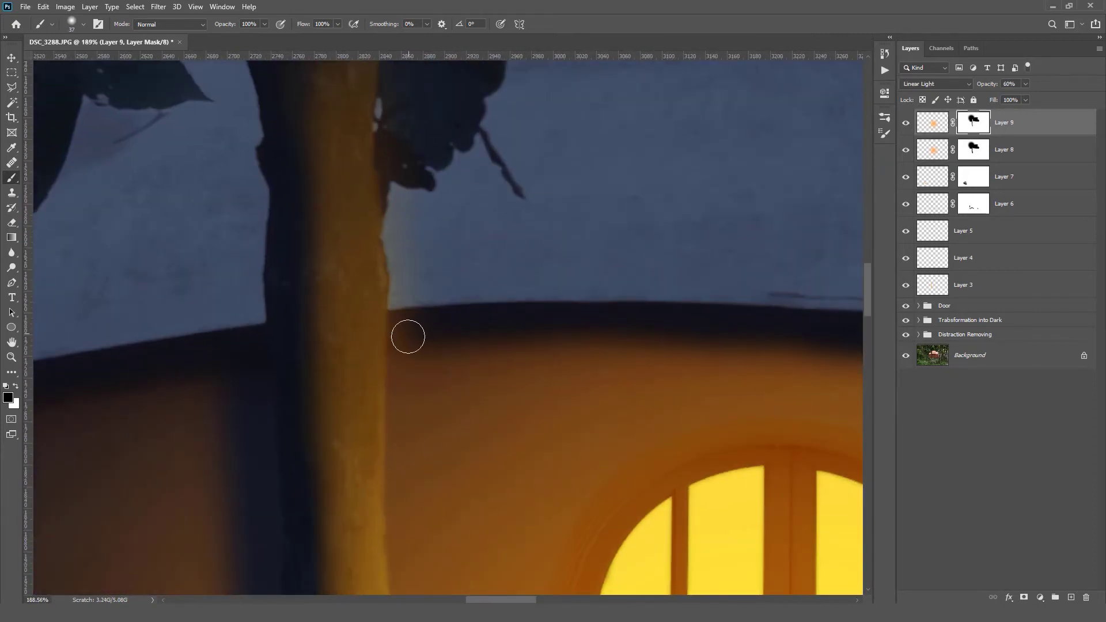
Clean the glow spill off the roof beside the trunk on Layer 9's mask and restore the light on the adjacent wall
{"action": "left_click_drag", "start_coordinate": [422, 292], "coordinate": [417, 196]}
{"action": "mouse_move", "coordinate": [447, 69]}
{"action": "left_mouse_down"}
{"action": "mouse_move", "coordinate": [461, 316]}
{"action": "mouse_move", "coordinate": [415, 316]}
{"action": "left_mouse_up"}
{"action": "key", "text": "x"}
{"action": "left_click_drag", "start_coordinate": [437, 441], "coordinate": [578, 436]}
{"action": "left_click_drag", "start_coordinate": [491, 483], "coordinate": [345, 369]}
{"action": "scroll", "coordinate": [506, 368], "scroll_direction": "down", "scroll_amount": 9}
{"action": "scroll", "coordinate": [506, 357], "scroll_direction": "up", "scroll_amount": 9}
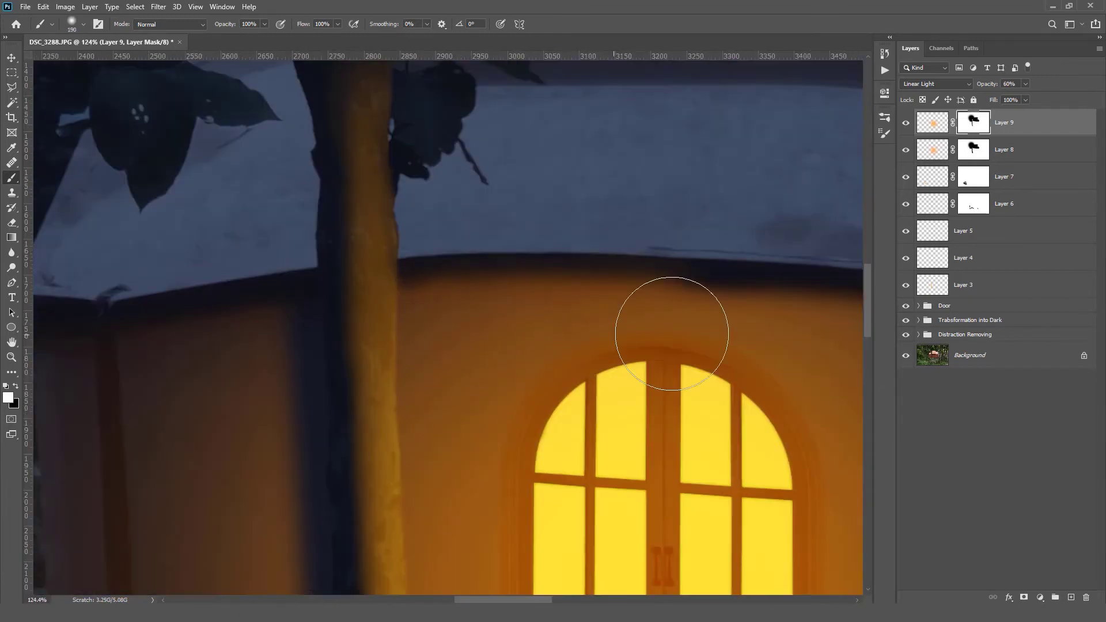
{"action": "scroll", "coordinate": [575, 336], "scroll_direction": "down", "scroll_amount": 8}
{"action": "scroll", "coordinate": [499, 360], "scroll_direction": "up", "scroll_amount": 10}
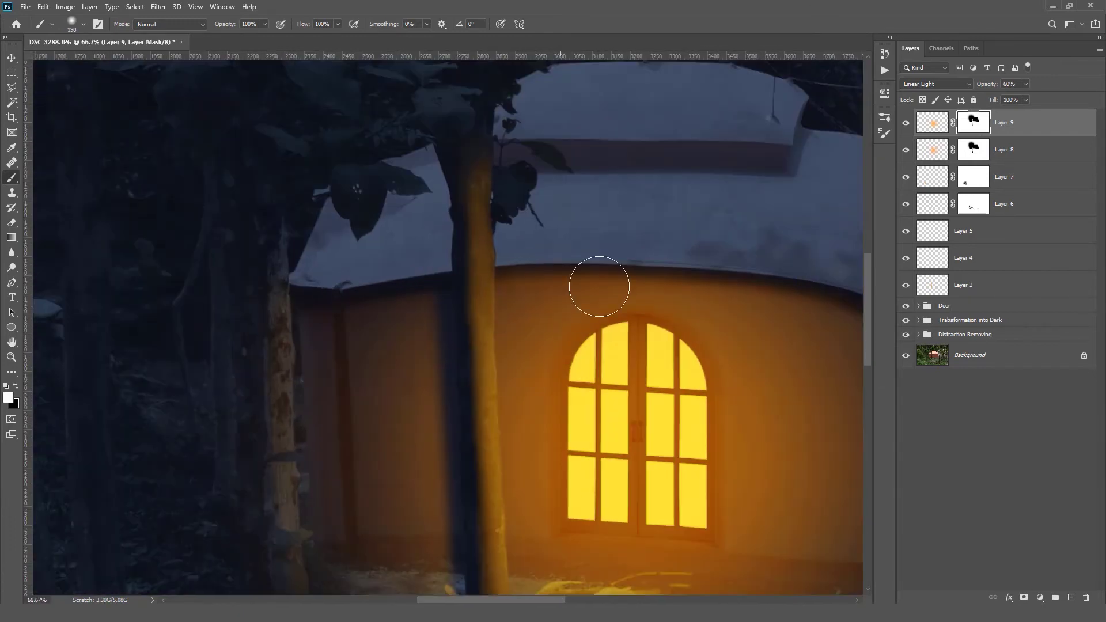
Restore the wall glow along the trunk's shaded edge on Layer 9's mask and copy that mask onto Layer 8
{"action": "left_click_drag", "start_coordinate": [461, 331], "coordinate": [400, 347]}
{"action": "scroll", "coordinate": [438, 392], "scroll_direction": "up", "scroll_amount": 5}
{"action": "left_click", "coordinate": [539, 237]}
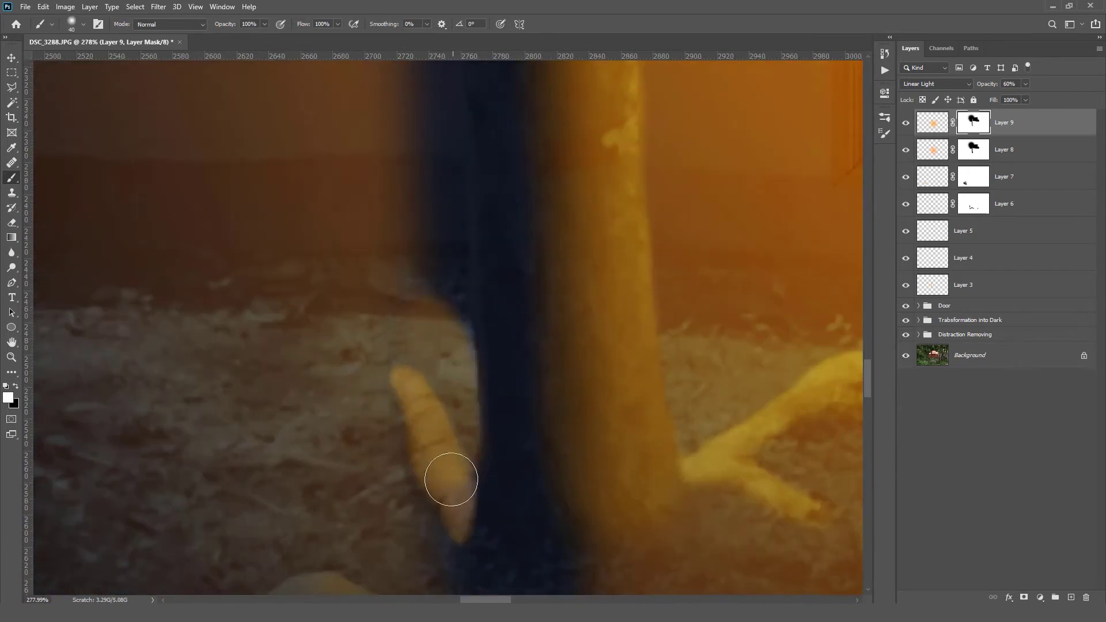
{"action": "scroll", "coordinate": [451, 479], "scroll_direction": "up", "scroll_amount": 5}
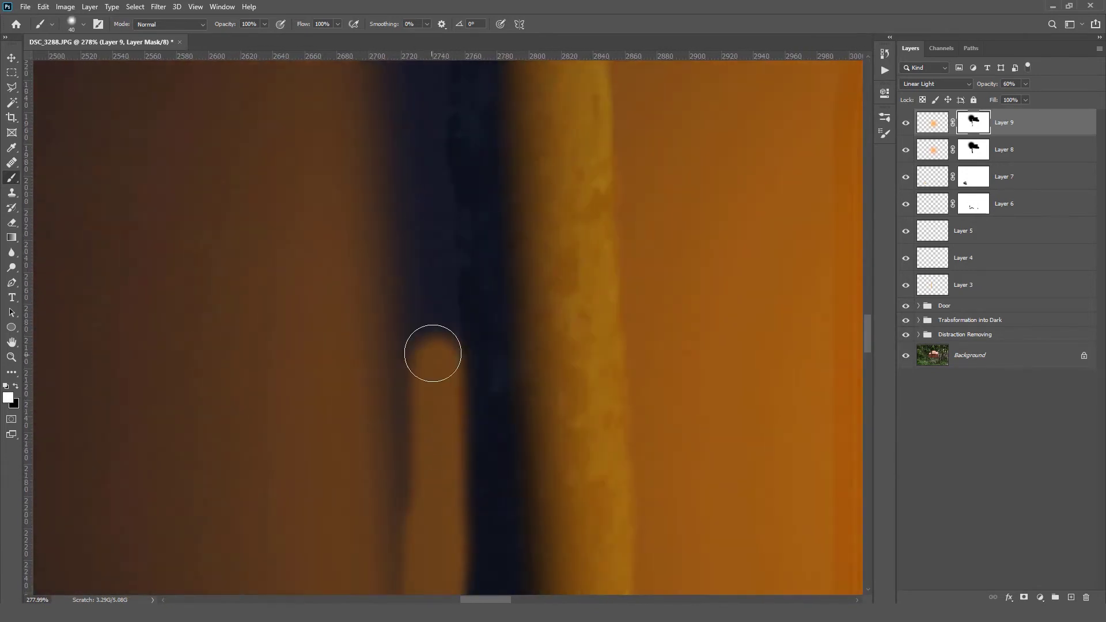
{"action": "scroll", "coordinate": [427, 400], "scroll_direction": "down", "scroll_amount": 2}
{"action": "scroll", "coordinate": [397, 416], "scroll_direction": "down", "scroll_amount": 3}
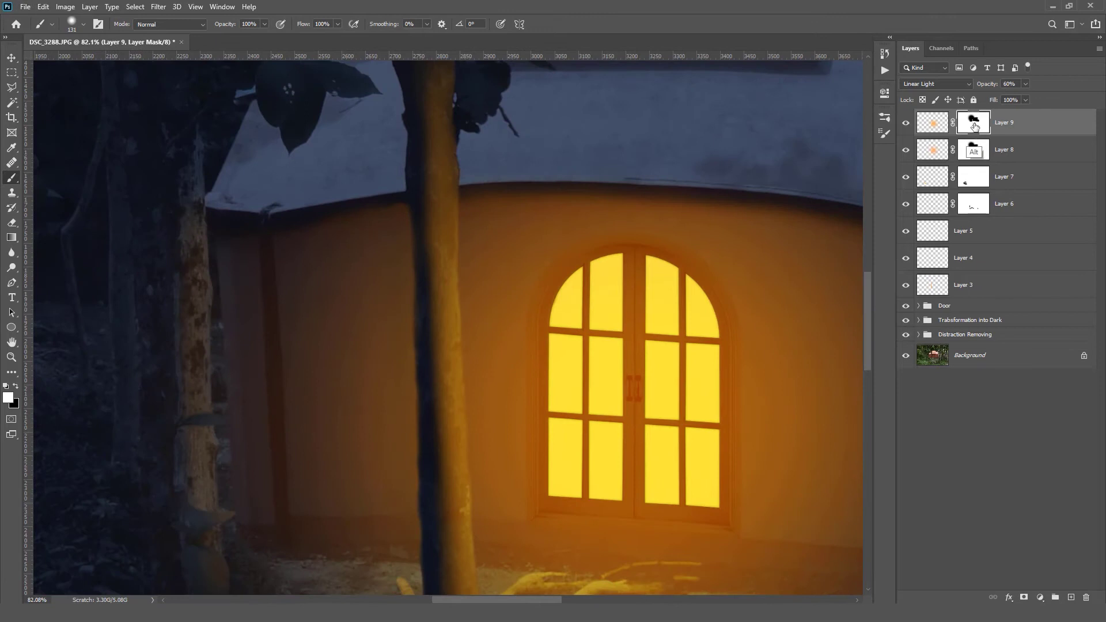
{"action": "left_click", "coordinate": [499, 229]}
{"action": "scroll", "coordinate": [498, 230], "scroll_direction": "down", "scroll_amount": 4}
{"action": "left_click_drag", "start_coordinate": [982, 85], "coordinate": [981, 86]}
{"action": "left_click_drag", "start_coordinate": [851, 151], "coordinate": [757, 140]}
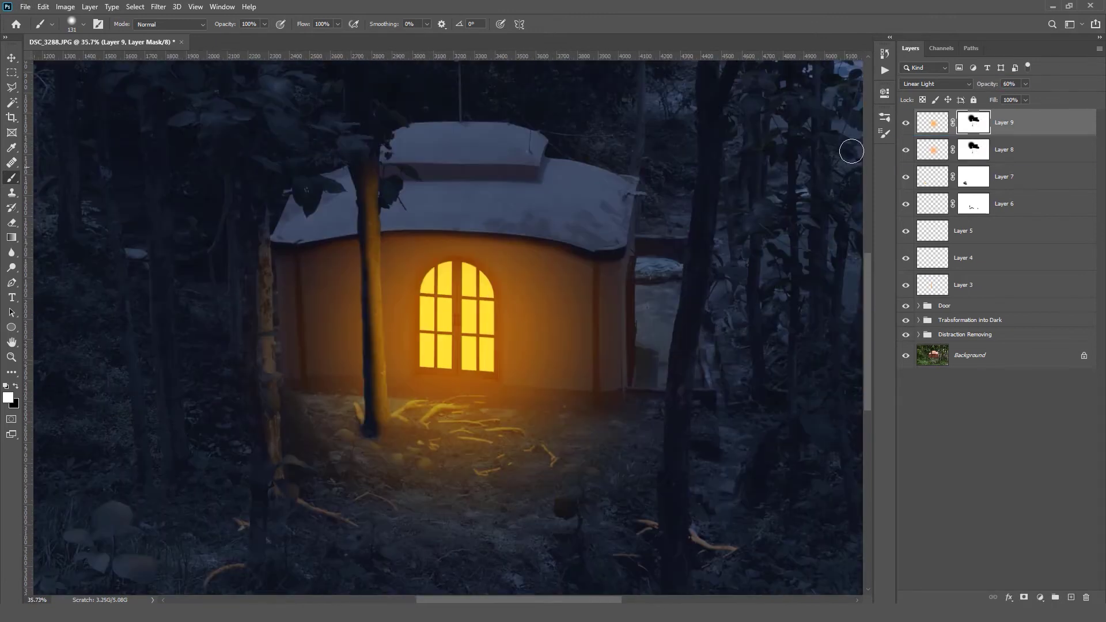
Compare the roof edge and wall with the glow layers and the Transformation into Dark group hidden and shown
{"action": "left_click", "coordinate": [973, 150]}
{"action": "scroll", "coordinate": [411, 267], "scroll_direction": "up", "scroll_amount": 5}
{"action": "left_click_drag", "start_coordinate": [905, 150], "coordinate": [905, 123]}
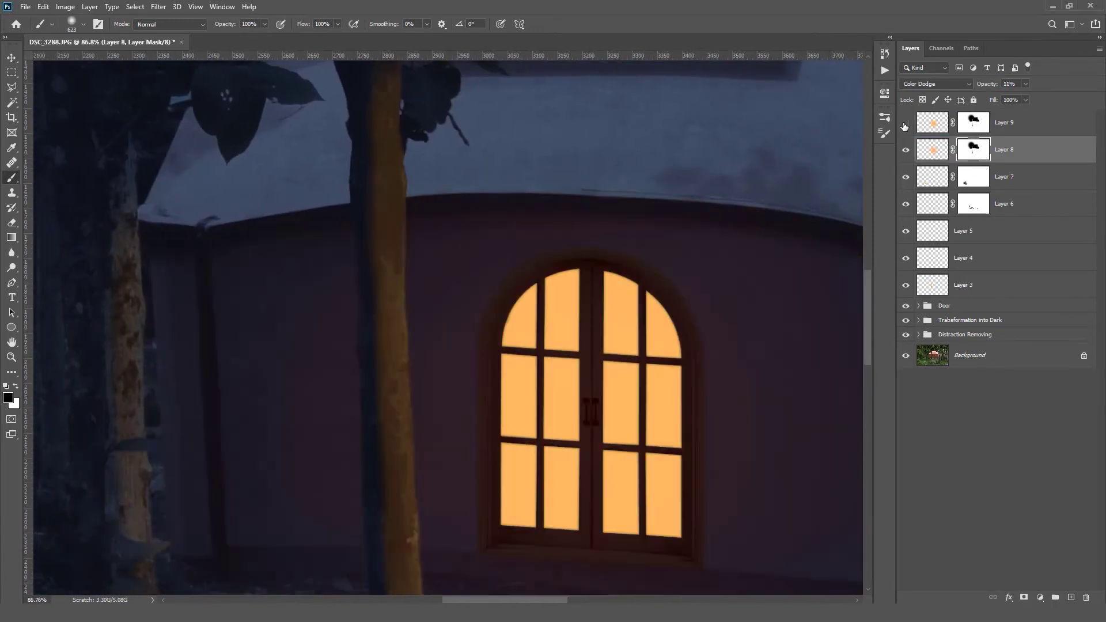
{"action": "left_click_drag", "start_coordinate": [482, 242], "coordinate": [409, 242]}
{"action": "left_click", "coordinate": [906, 321]}
{"action": "scroll", "coordinate": [277, 231], "scroll_direction": "up", "scroll_amount": 2}
{"action": "left_click_drag", "start_coordinate": [231, 259], "coordinate": [389, 205]}
{"action": "left_click_drag", "start_coordinate": [906, 149], "coordinate": [905, 123]}
{"action": "left_click", "coordinate": [906, 320]}
{"action": "left_click_drag", "start_coordinate": [607, 219], "coordinate": [525, 232]}
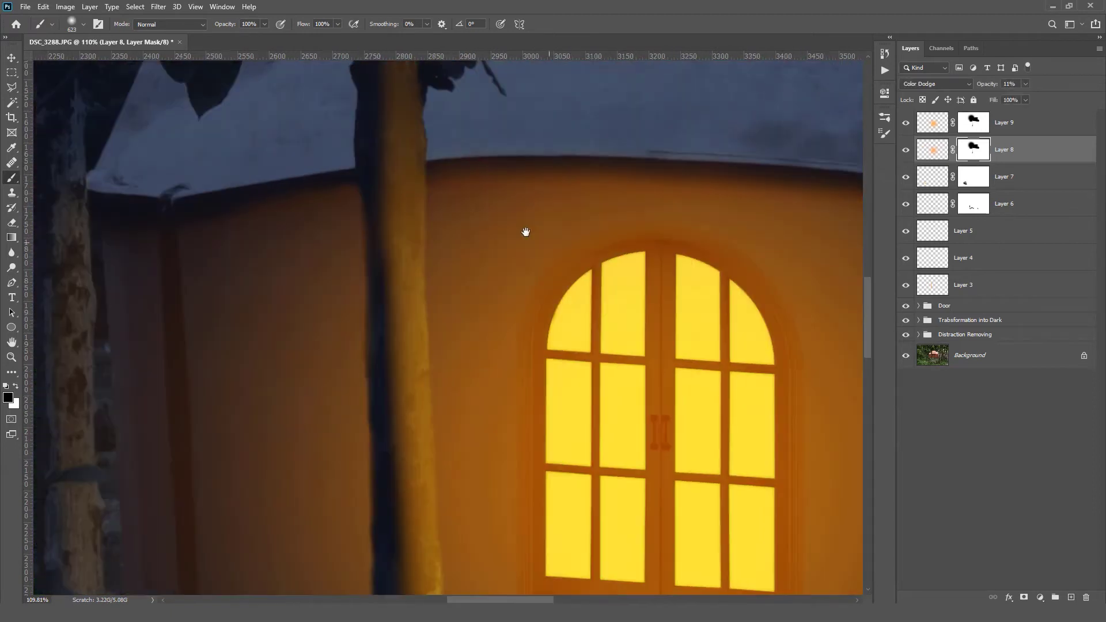
Hide Layer 9 and raise Layer 8's opacity to 100% to expose glow spill along the roof edge
{"action": "scroll", "coordinate": [248, 190], "scroll_direction": "up", "scroll_amount": 4}
{"action": "left_click_drag", "start_coordinate": [271, 200], "coordinate": [337, 206]}
{"action": "left_click_drag", "start_coordinate": [255, 226], "coordinate": [190, 202]}
{"action": "left_click", "coordinate": [906, 123]}
{"action": "left_click_drag", "start_coordinate": [466, 222], "coordinate": [426, 251]}
{"action": "left_click_drag", "start_coordinate": [987, 85], "coordinate": [1081, 88]}
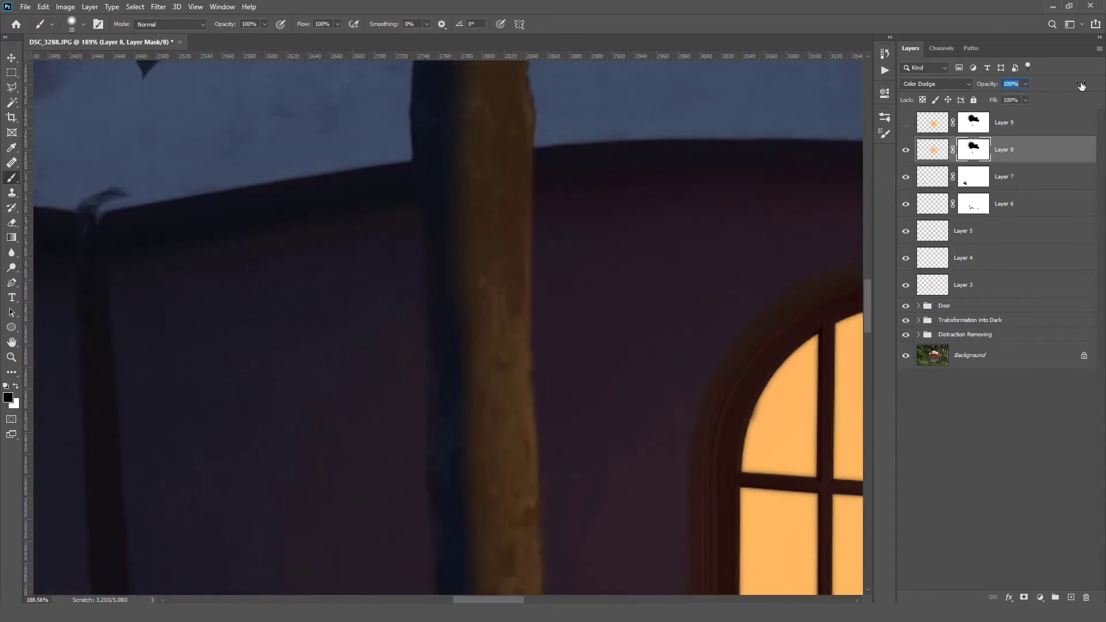
Try to brush the glow off the roof edge on Layer 8's mask with the canvas rotated
{"action": "scroll", "coordinate": [544, 167], "scroll_direction": "down", "scroll_amount": 2}
{"action": "left_click_drag", "start_coordinate": [545, 168], "coordinate": [320, 192]}
{"action": "key", "text": "r"}
{"action": "left_click_drag", "start_coordinate": [515, 208], "coordinate": [467, 192]}
{"action": "key", "text": "ctrl+z"}
{"action": "mouse_move", "coordinate": [193, 336]}
{"action": "left_mouse_down"}
{"action": "mouse_move", "coordinate": [232, 302]}
{"action": "mouse_move", "coordinate": [564, 201]}
{"action": "left_mouse_up"}
{"action": "left_click_drag", "start_coordinate": [399, 240], "coordinate": [306, 286]}
{"action": "left_click_drag", "start_coordinate": [500, 213], "coordinate": [202, 309]}
{"action": "mouse_move", "coordinate": [202, 309]}
{"action": "left_mouse_down"}
{"action": "mouse_move", "coordinate": [498, 228]}
{"action": "mouse_move", "coordinate": [190, 322]}
{"action": "left_mouse_up"}
{"action": "left_click_drag", "start_coordinate": [190, 322], "coordinate": [548, 229]}
{"action": "mouse_move", "coordinate": [548, 228]}
{"action": "left_mouse_down"}
{"action": "mouse_move", "coordinate": [326, 301]}
{"action": "mouse_move", "coordinate": [466, 270]}
{"action": "left_mouse_up"}
{"action": "left_click_drag", "start_coordinate": [467, 269], "coordinate": [311, 345]}
{"action": "left_click_drag", "start_coordinate": [797, 235], "coordinate": [526, 283]}
{"action": "key", "text": "x"}
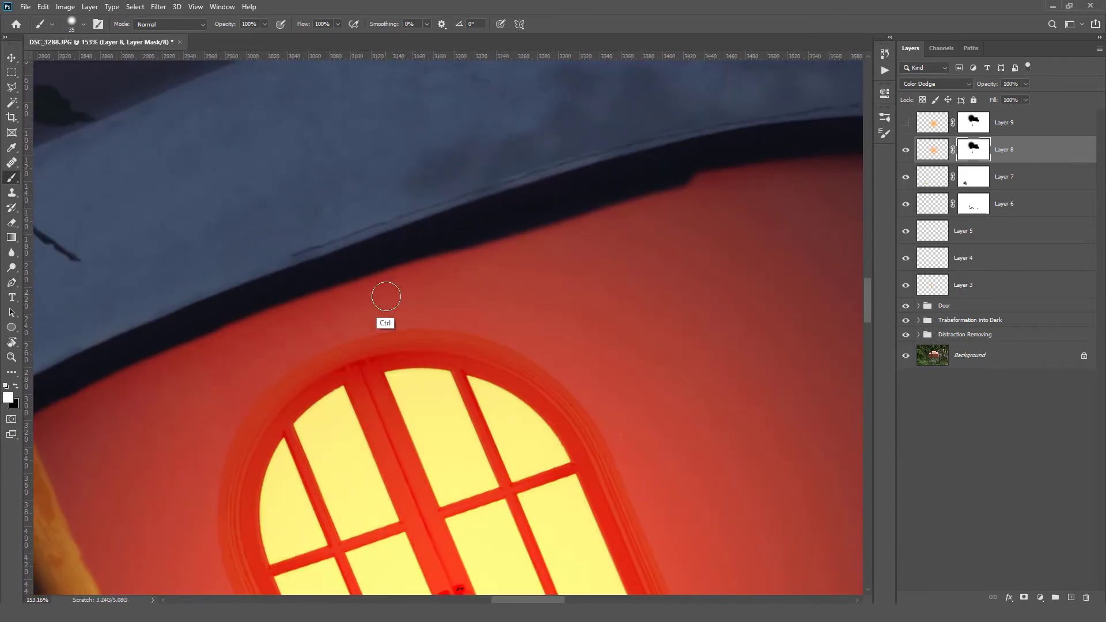
Undo the roof-edge brushing and the opacity change on Layer 8
{"action": "key", "text": "r"}
{"action": "key", "text": "Escape"}
{"action": "left_click_drag", "start_coordinate": [725, 293], "coordinate": [646, 240]}
{"action": "key", "text": "ctrl+z"}
{"action": "key", "text": "ctrl+z"}
{"action": "key", "text": "ctrl+z"}
{"action": "key", "text": "ctrl+z"}
{"action": "key", "text": "ctrl+z"}
{"action": "key", "text": "ctrl+z"}
{"action": "key", "text": "ctrl+z"}
{"action": "key", "text": "ctrl+z"}
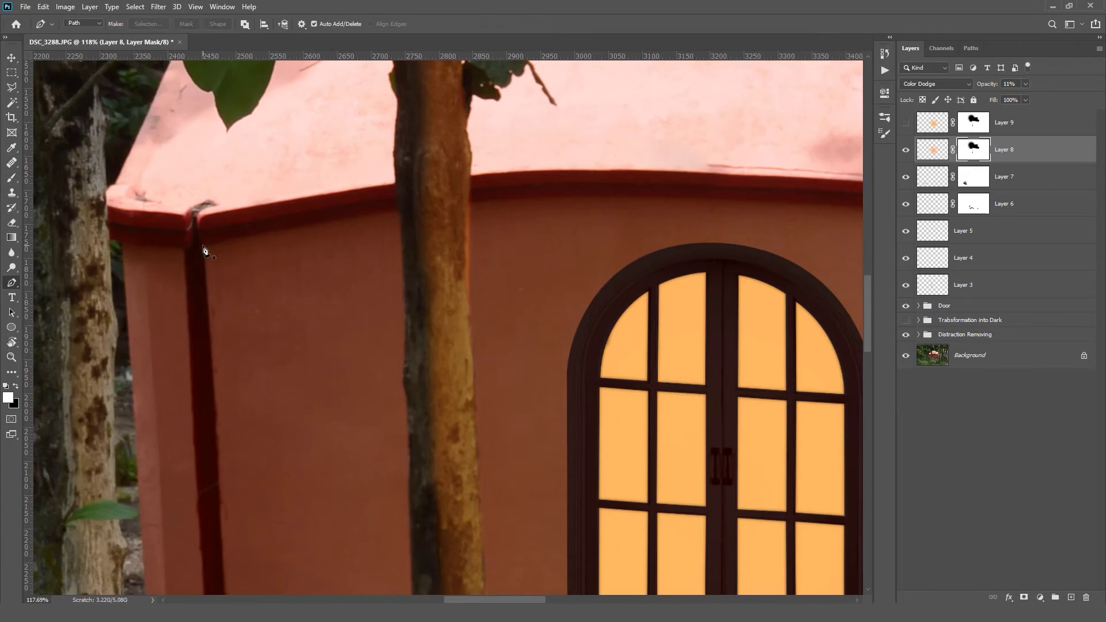
Trace a Pen path along the wall's top edge just under the roof to mask off the glow above it
{"action": "left_click_drag", "start_coordinate": [517, 199], "coordinate": [558, 195]}
{"action": "left_click_drag", "start_coordinate": [600, 243], "coordinate": [181, 232]}
{"action": "left_click_drag", "start_coordinate": [422, 193], "coordinate": [427, 194]}
{"action": "left_click_drag", "start_coordinate": [598, 242], "coordinate": [368, 218]}
{"action": "left_click_drag", "start_coordinate": [392, 199], "coordinate": [442, 210]}
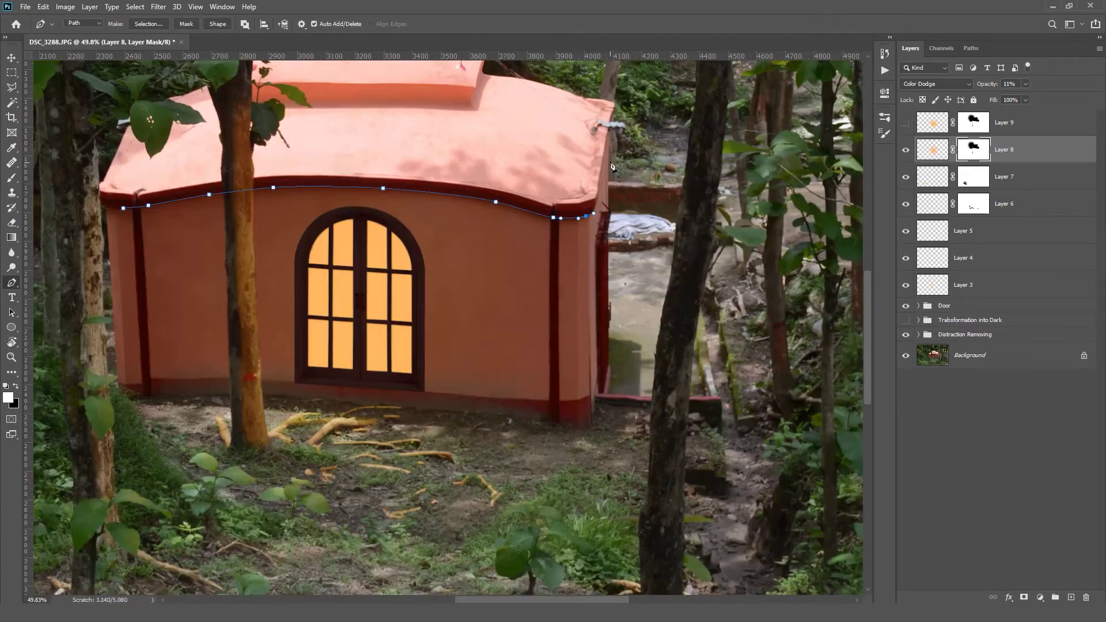
{"action": "right_click", "coordinate": [357, 109]}
{"action": "key", "text": "Escape"}
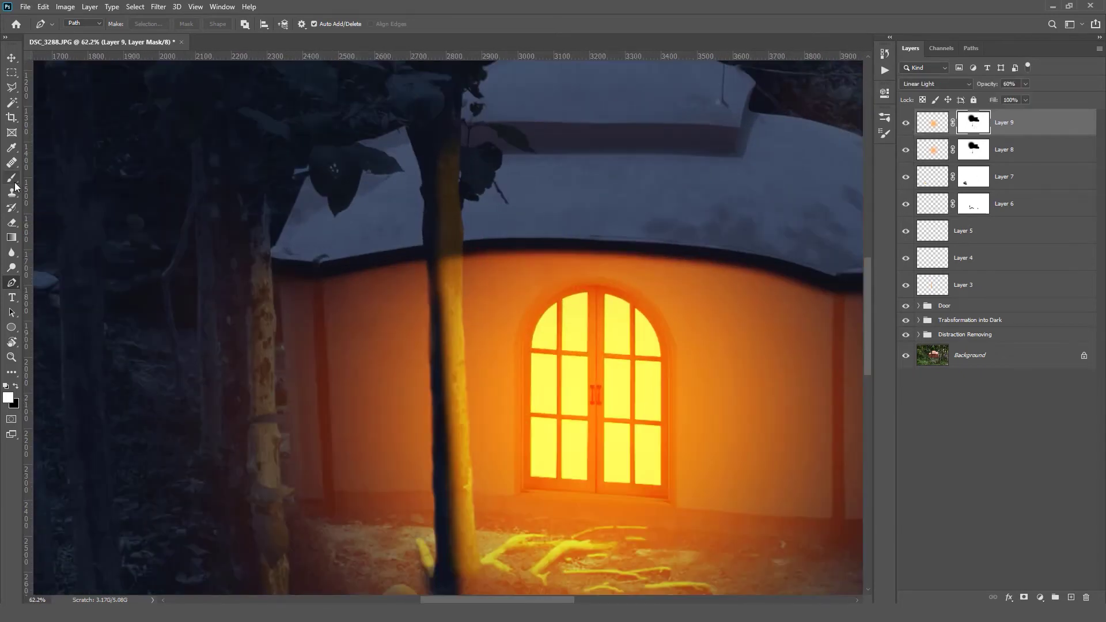
Brush on the masks of Layer 8 and Layer 9 to bring the glow back on the upper trunk's lit side
{"action": "left_click", "coordinate": [13, 180]}
{"action": "scroll", "coordinate": [539, 322], "scroll_direction": "up", "scroll_amount": 5}
{"action": "left_click", "coordinate": [973, 150]}
{"action": "mouse_move", "coordinate": [419, 230]}
{"action": "left_mouse_down"}
{"action": "mouse_move", "coordinate": [407, 366]}
{"action": "mouse_move", "coordinate": [419, 249]}
{"action": "left_mouse_up"}
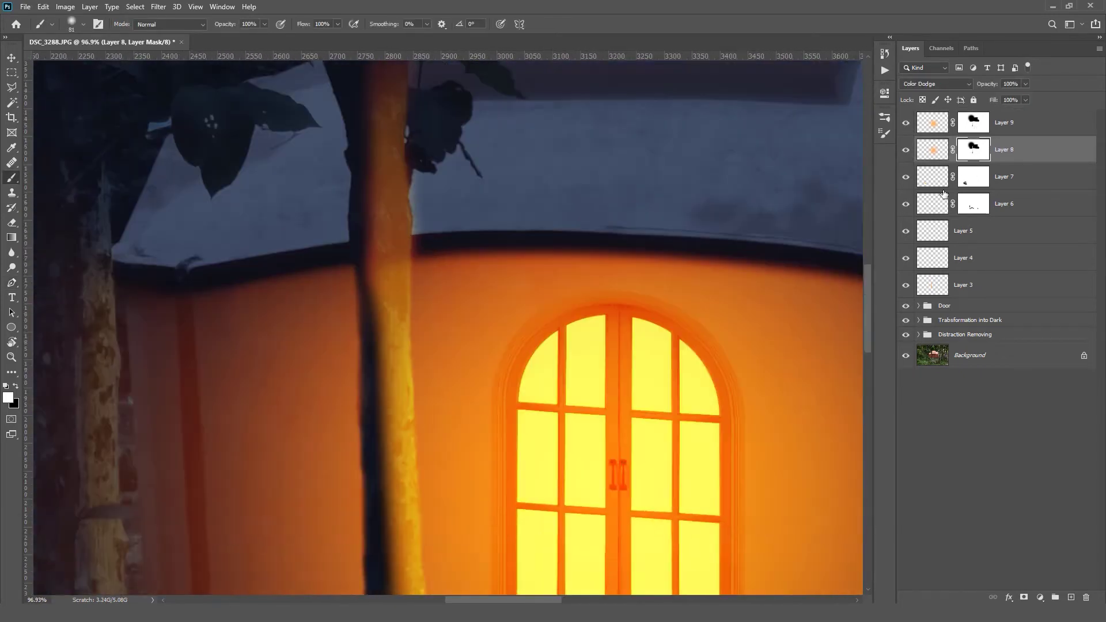
{"action": "left_click", "coordinate": [973, 122]}
{"action": "left_click_drag", "start_coordinate": [393, 119], "coordinate": [375, 276]}
{"action": "left_click_drag", "start_coordinate": [448, 342], "coordinate": [444, 269]}
{"action": "key", "text": "x"}
{"action": "mouse_move", "coordinate": [410, 330]}
{"action": "left_mouse_down"}
{"action": "mouse_move", "coordinate": [452, 345]}
{"action": "mouse_move", "coordinate": [392, 357]}
{"action": "left_mouse_up"}
{"action": "left_click", "coordinate": [906, 150]}
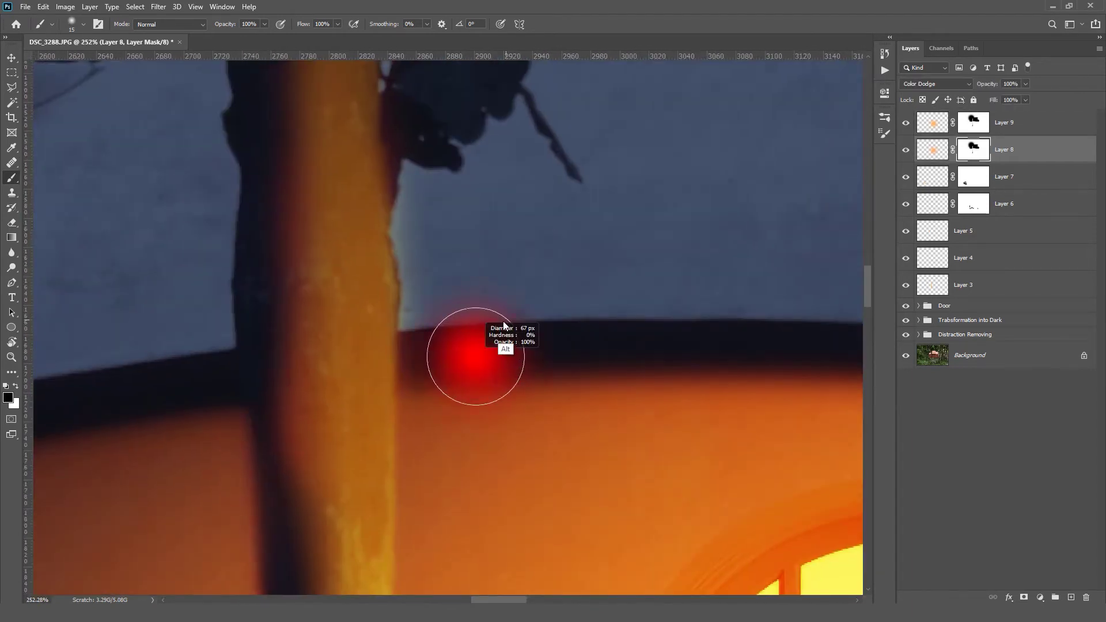
Try to clone-stamp Layer 8's mask over the glow spill beside the trunk near the roof edge
{"action": "left_click_drag", "start_coordinate": [503, 326], "coordinate": [493, 327]}
{"action": "left_click", "coordinate": [445, 277], "text": "alt"}
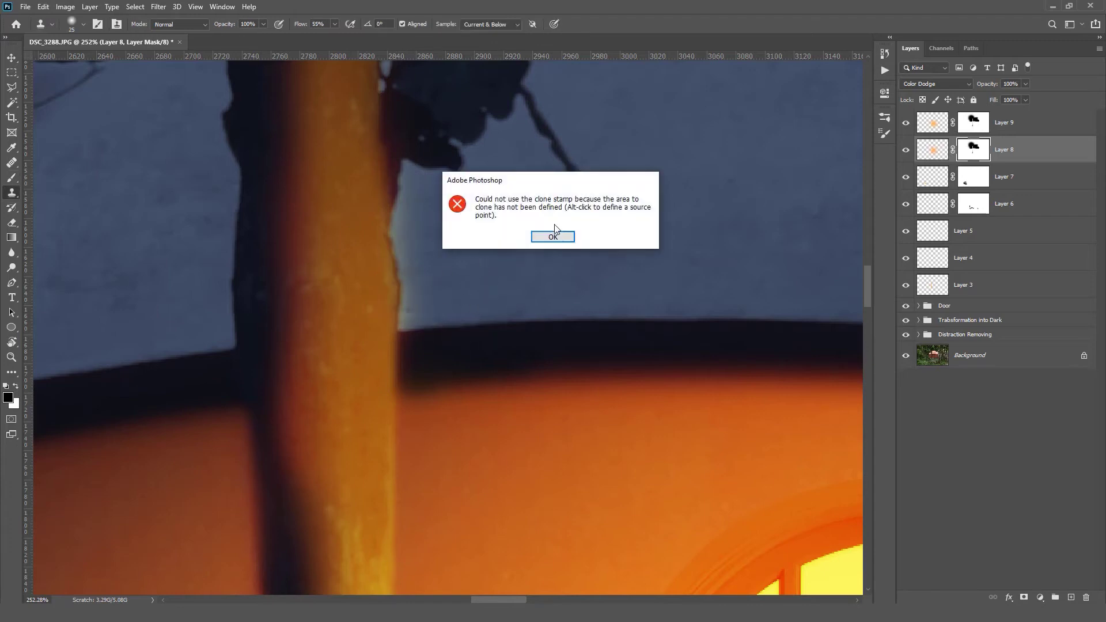
{"action": "key", "text": "Return"}
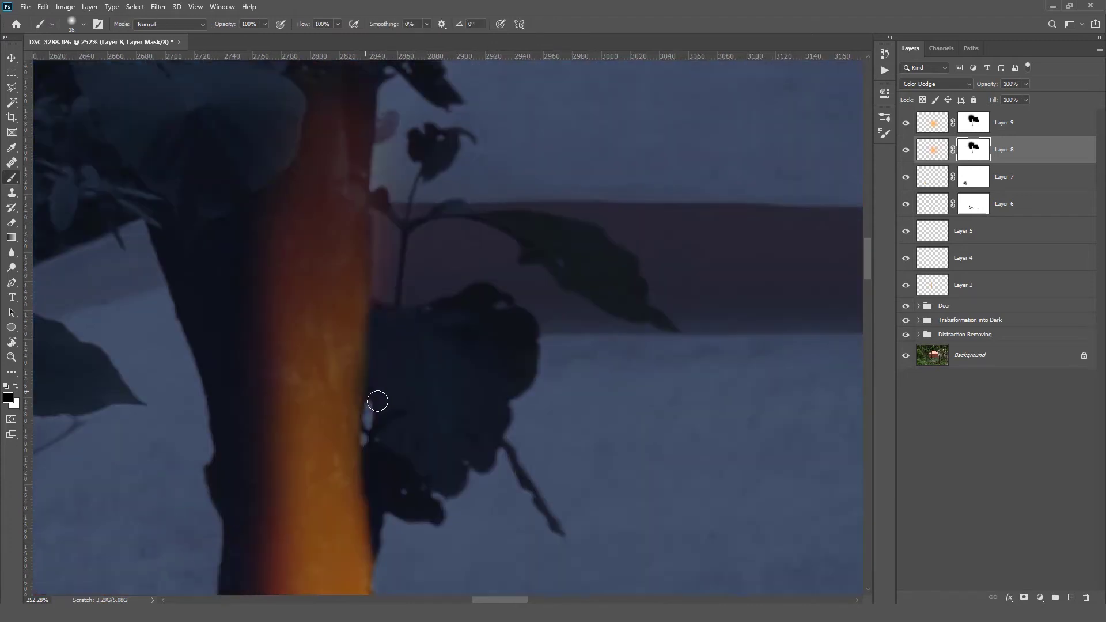
Paint black on Layer 8's mask to remove the glow spill from the roof and leaves beside the upper trunk
{"action": "scroll", "coordinate": [436, 275], "scroll_direction": "down", "scroll_amount": 5}
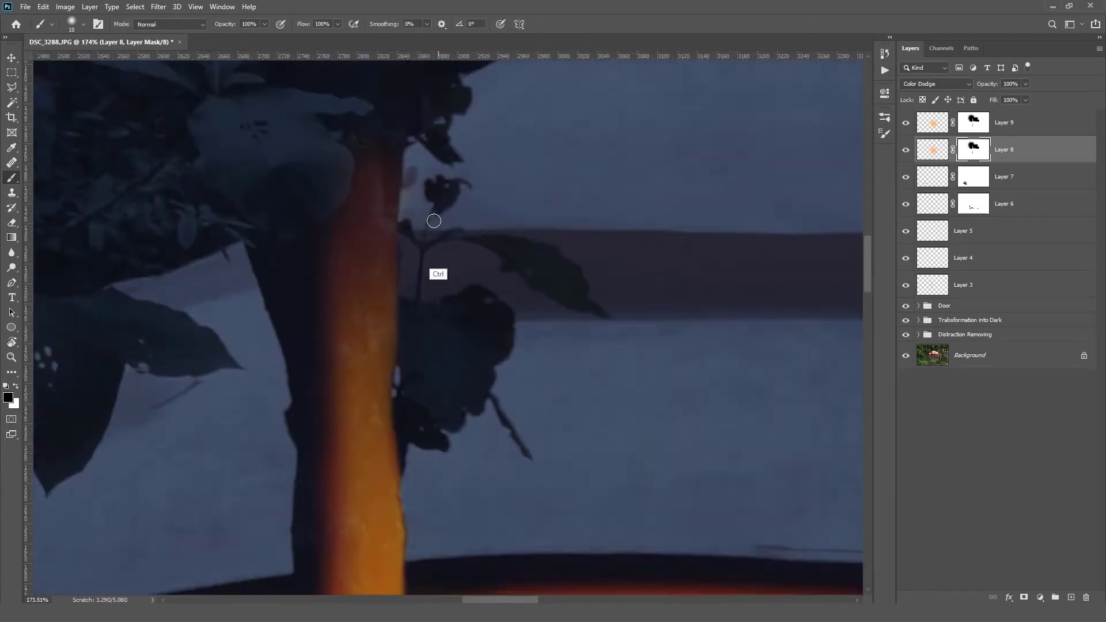
{"action": "scroll", "coordinate": [397, 294], "scroll_direction": "down", "scroll_amount": 5}
{"action": "left_click_drag", "start_coordinate": [388, 298], "coordinate": [399, 297]}
{"action": "scroll", "coordinate": [387, 339], "scroll_direction": "down", "scroll_amount": 3}
{"action": "scroll", "coordinate": [376, 264], "scroll_direction": "up", "scroll_amount": 4}
{"action": "left_click_drag", "start_coordinate": [380, 192], "coordinate": [383, 193]}
{"action": "left_click_drag", "start_coordinate": [386, 416], "coordinate": [369, 144]}
{"action": "mouse_move", "coordinate": [362, 104]}
{"action": "left_mouse_down"}
{"action": "mouse_move", "coordinate": [376, 238]}
{"action": "mouse_move", "coordinate": [417, 363]}
{"action": "left_mouse_up"}
{"action": "scroll", "coordinate": [420, 351], "scroll_direction": "down", "scroll_amount": 3}
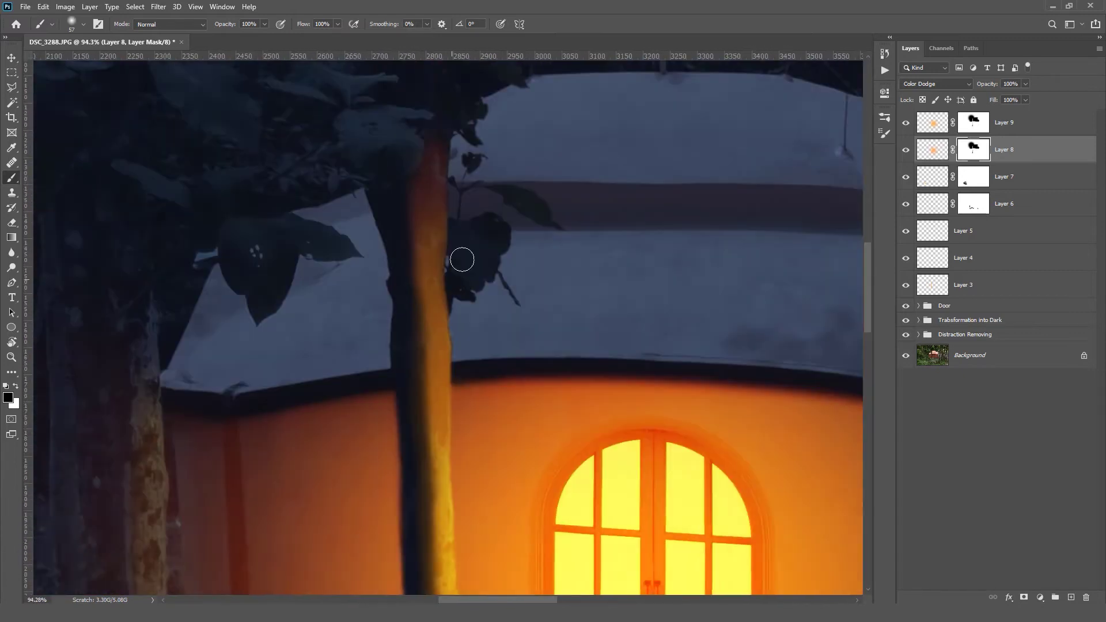
Fade the glow at the top of the trunk with a soft brush of about 681 px and switch to Layer 9's mask
{"action": "scroll", "coordinate": [409, 305], "scroll_direction": "down", "scroll_amount": 5}
{"action": "left_click_drag", "start_coordinate": [451, 286], "coordinate": [496, 288]}
{"action": "key", "text": "x"}
{"action": "key", "text": "x"}
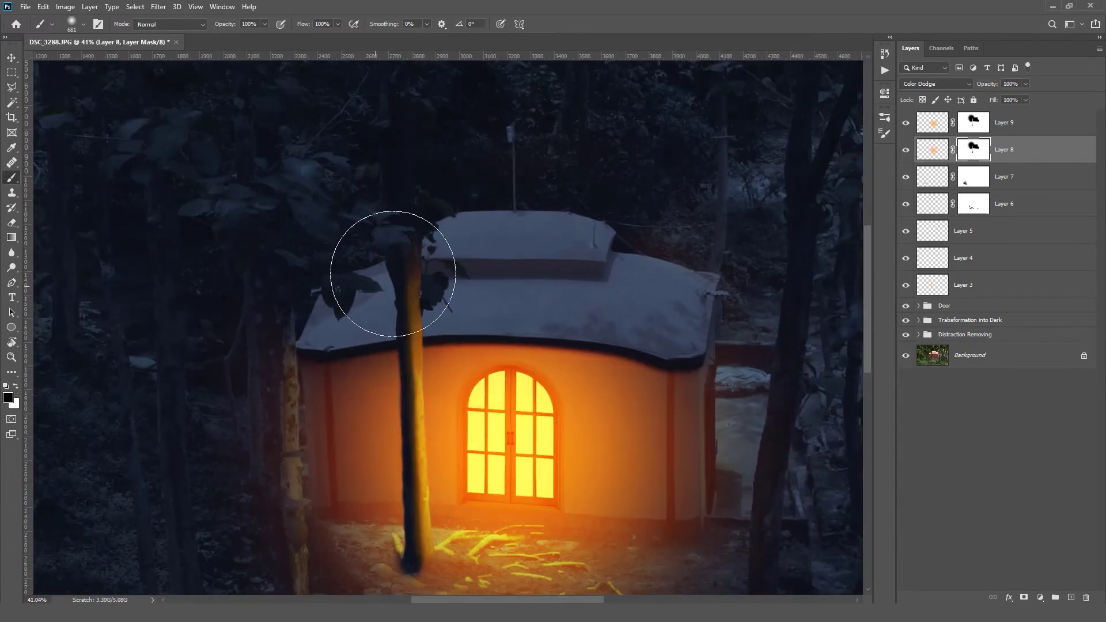
{"action": "left_click", "coordinate": [974, 122]}
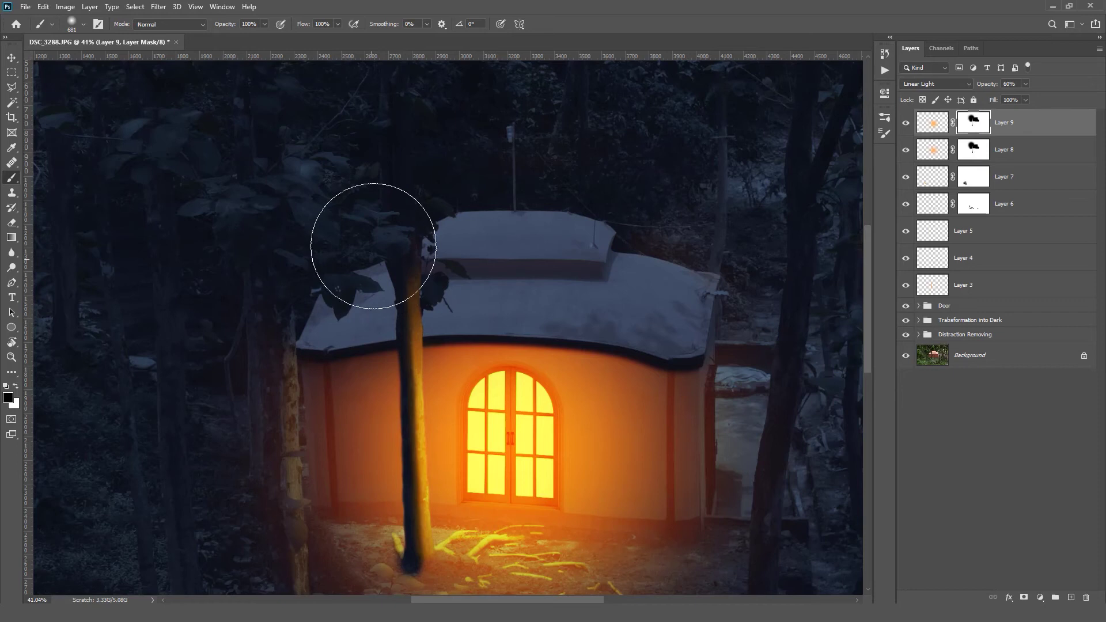
Lower the opacity of the Color Dodge glow layer, Layer 8, to 14% and select Layer 9
{"action": "left_click", "coordinate": [1007, 149]}
{"action": "type", "text": "14"}
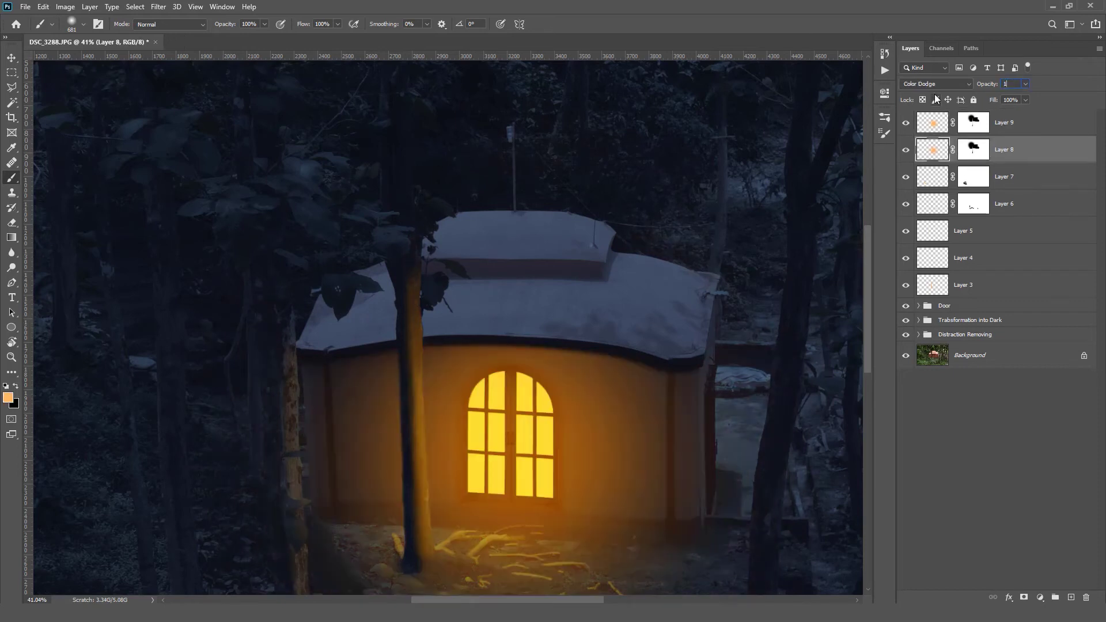
{"action": "left_click", "coordinate": [1049, 122]}
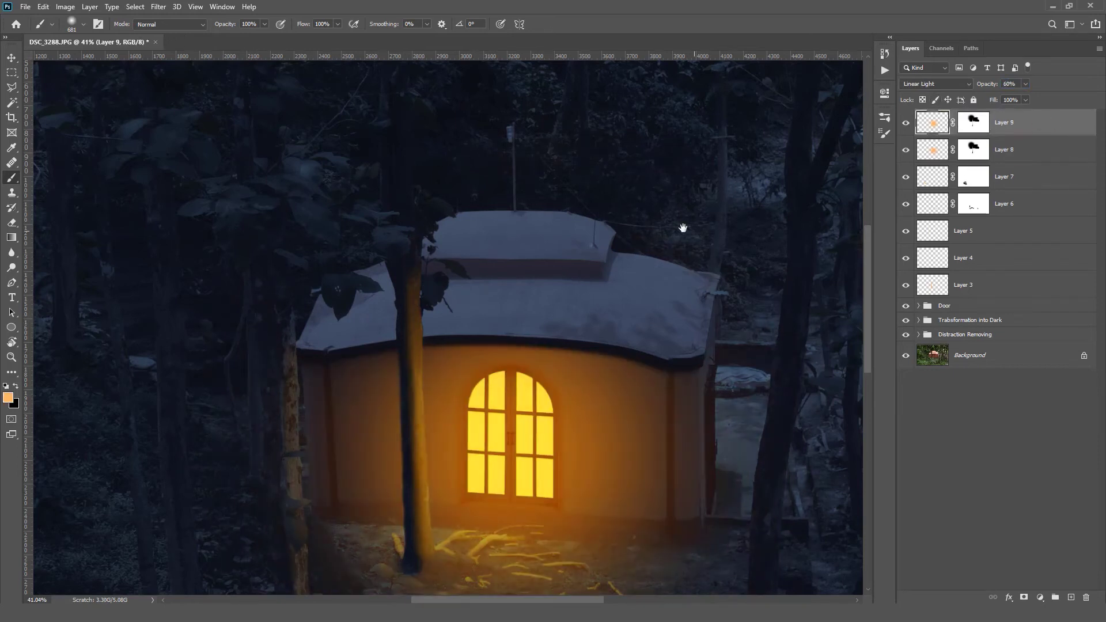
Load the door's outline as a selection and dab a soft black spot of about 1550 px around the door on the Curves 2 mask
{"action": "left_click_drag", "start_coordinate": [683, 227], "coordinate": [613, 169]}
{"action": "left_click_drag", "start_coordinate": [434, 338], "coordinate": [439, 262]}
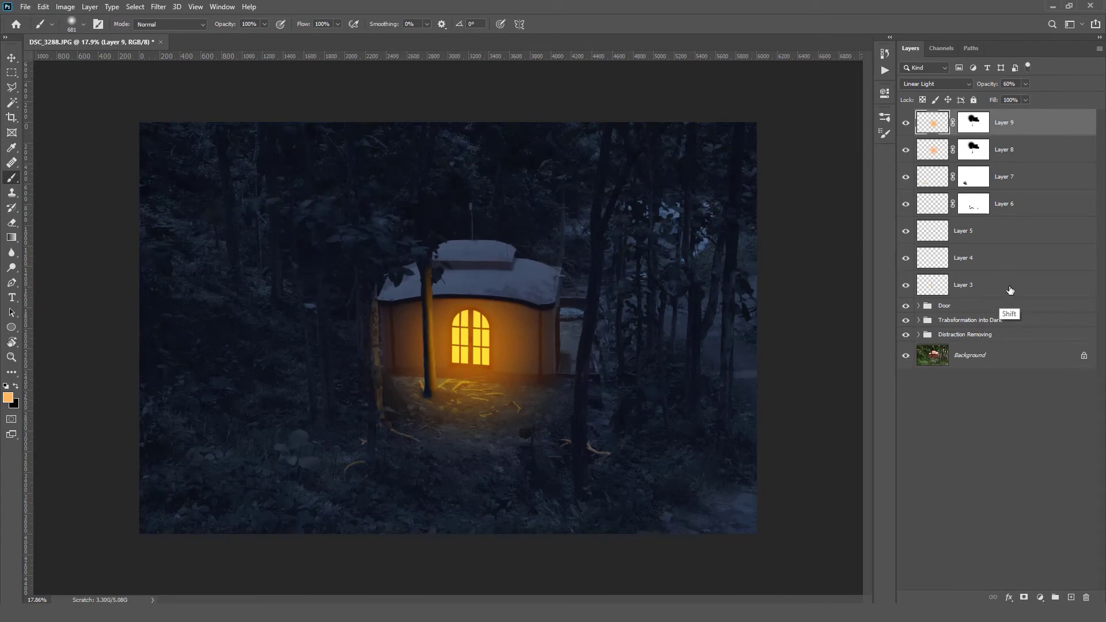
{"action": "scroll", "coordinate": [486, 352], "scroll_direction": "up", "scroll_amount": 4}
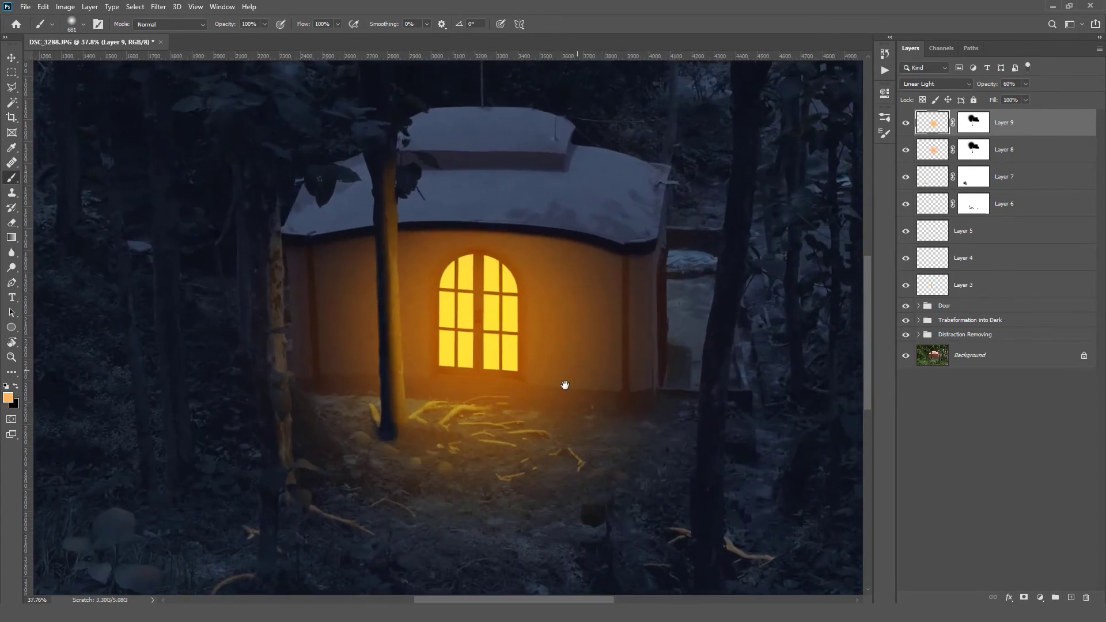
{"action": "scroll", "coordinate": [576, 351], "scroll_direction": "down", "scroll_amount": 2}
{"action": "left_click", "coordinate": [918, 320]}
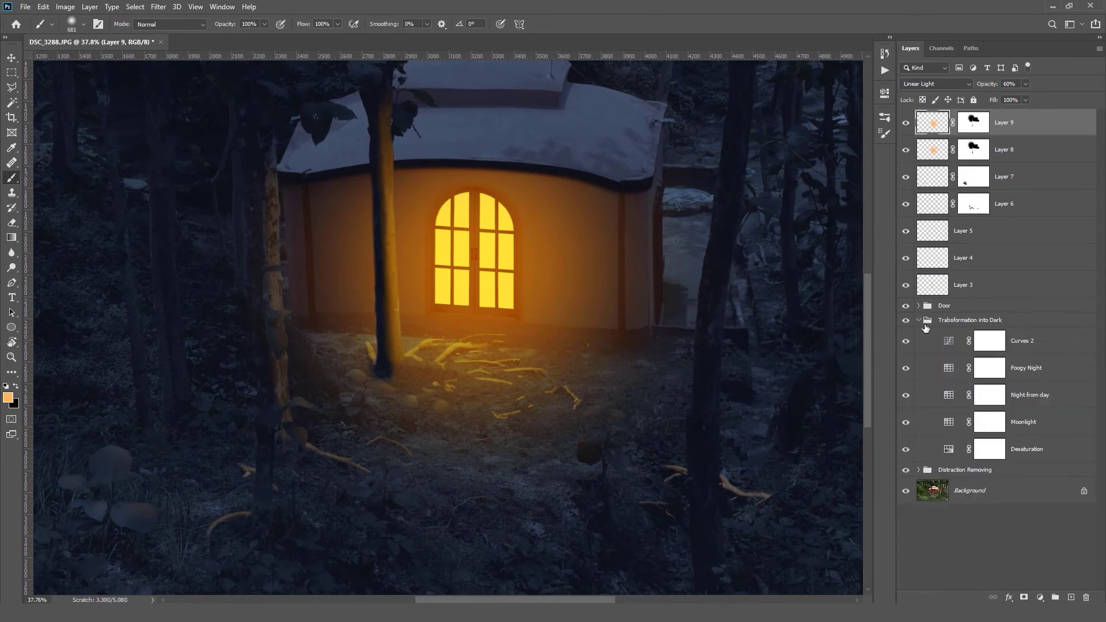
{"action": "left_click", "coordinate": [985, 344]}
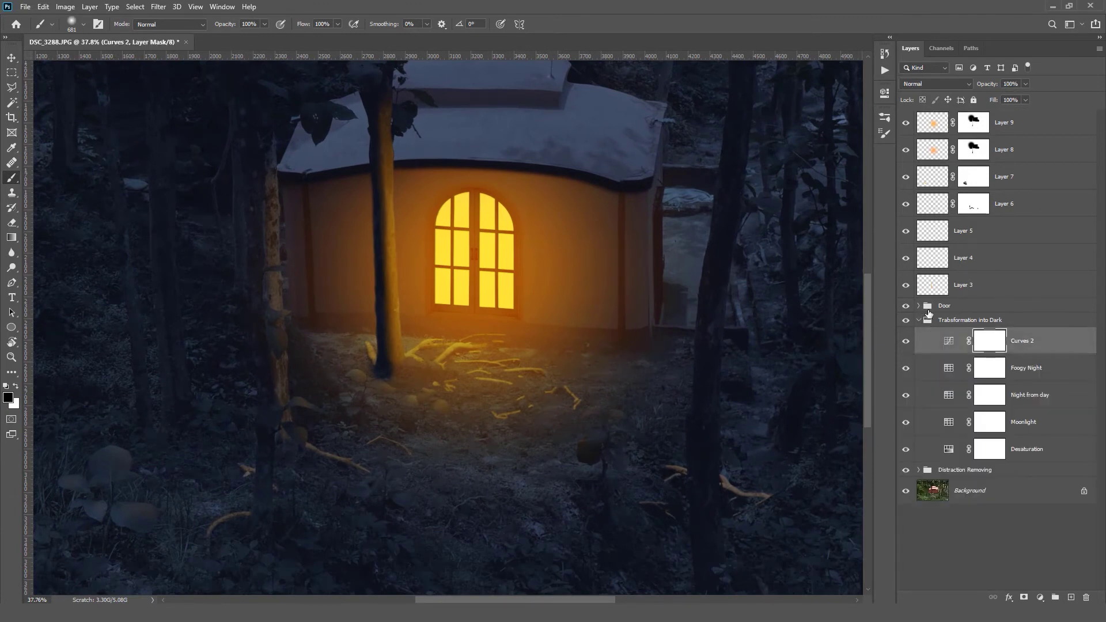
{"action": "left_click", "coordinate": [918, 305]}
{"action": "left_click", "coordinate": [982, 352]}
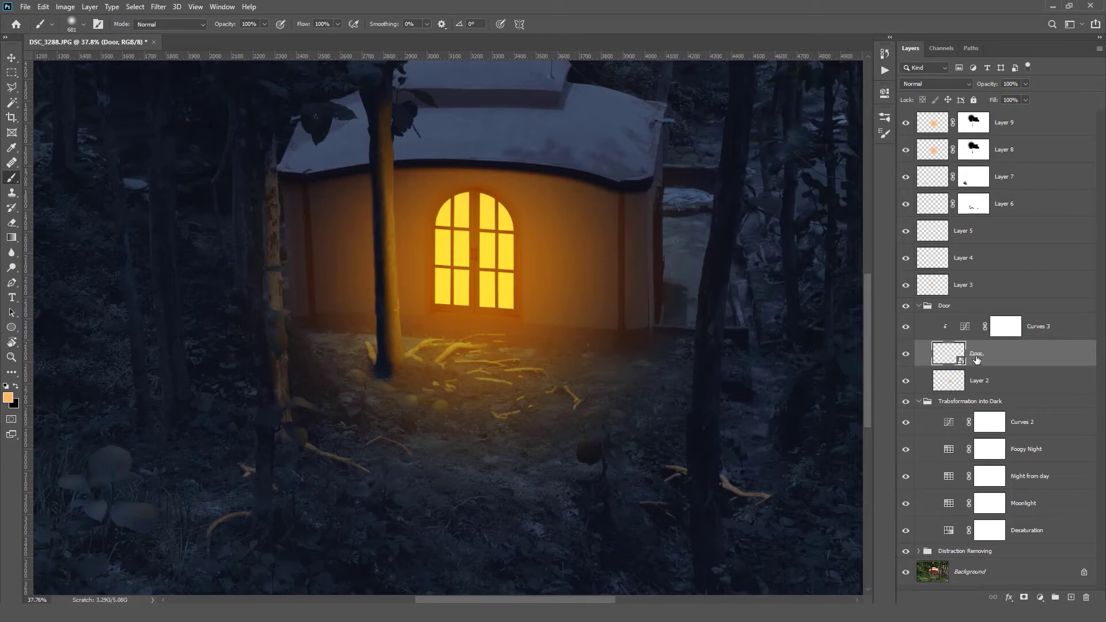
{"action": "left_click", "coordinate": [998, 427]}
{"action": "left_click_drag", "start_coordinate": [478, 277], "coordinate": [574, 305]}
{"action": "left_click", "coordinate": [478, 278]}
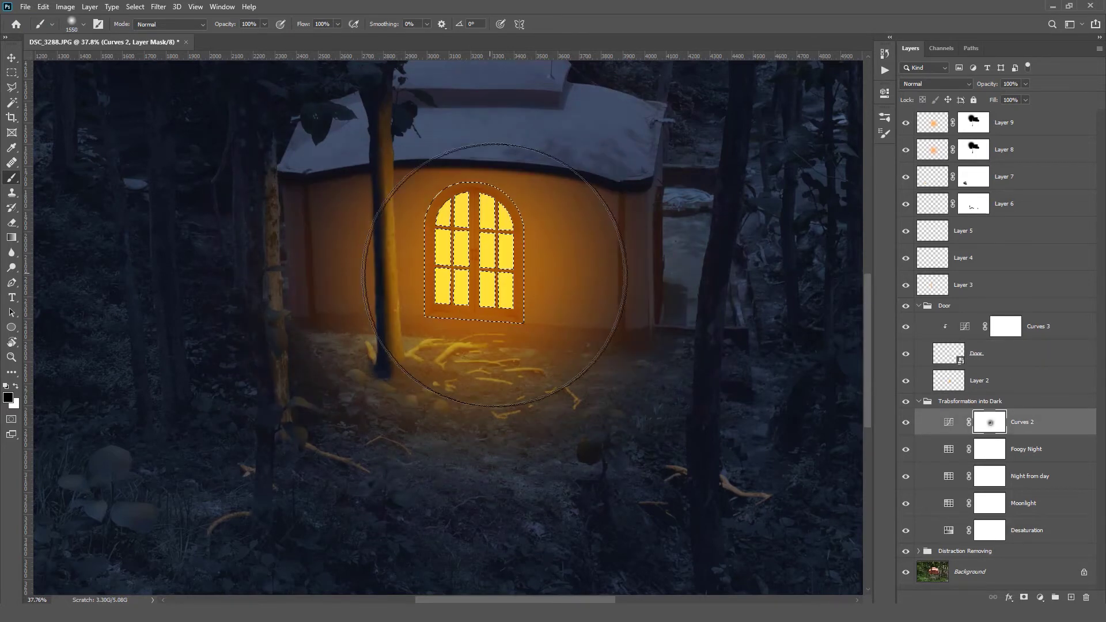
Dab the same black spot around the door on the Foogy Night, Night from day, Moonlight and Desaturation masks
{"action": "left_click", "coordinate": [995, 454]}
{"action": "left_click", "coordinate": [475, 258]}
{"action": "left_click", "coordinate": [995, 479]}
{"action": "left_click", "coordinate": [474, 259]}
{"action": "left_click", "coordinate": [994, 505]}
{"action": "left_click", "coordinate": [475, 259]}
{"action": "left_click", "coordinate": [989, 530]}
{"action": "left_click", "coordinate": [472, 259]}
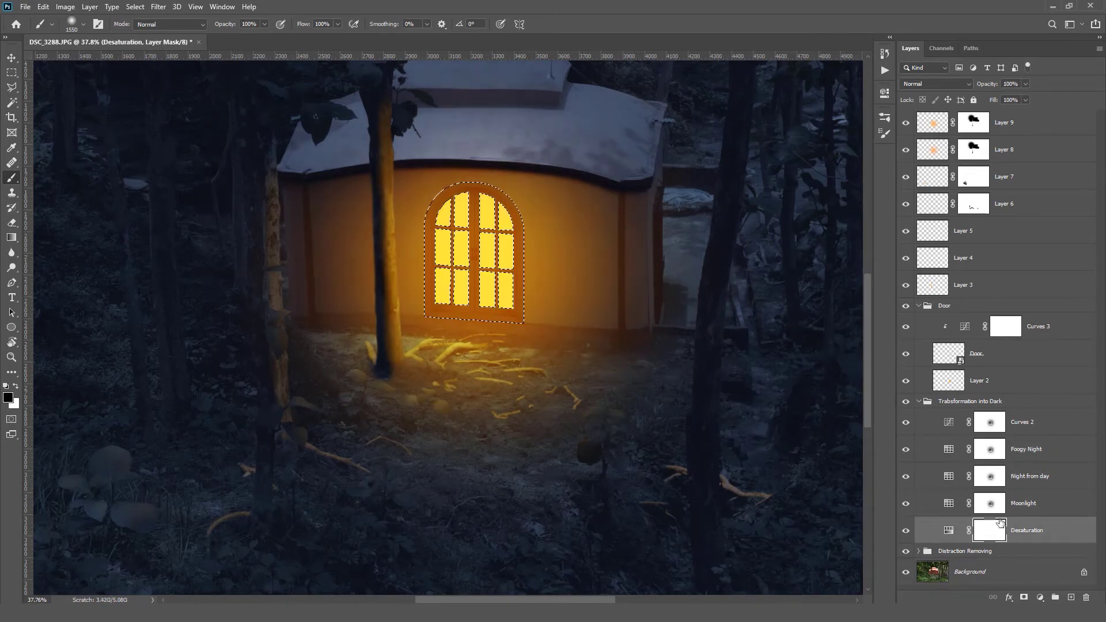
Collapse the Transformation into Dark and Door groups and group Layer 3 through Layer 9 together
{"action": "left_click", "coordinate": [920, 407]}
{"action": "left_click", "coordinate": [918, 402]}
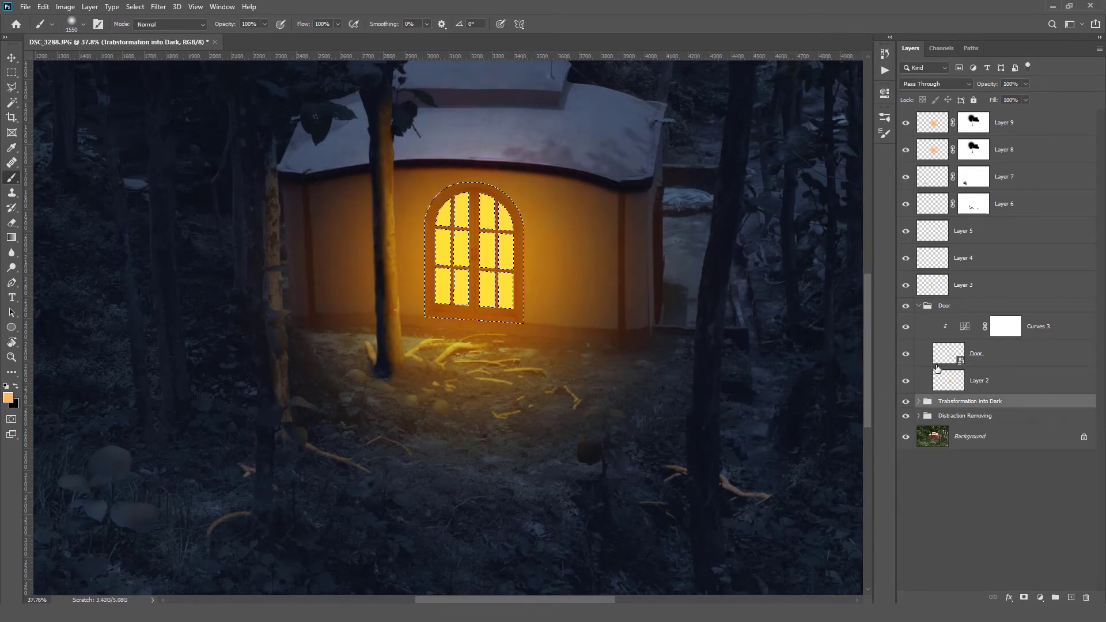
{"action": "left_click", "coordinate": [918, 306]}
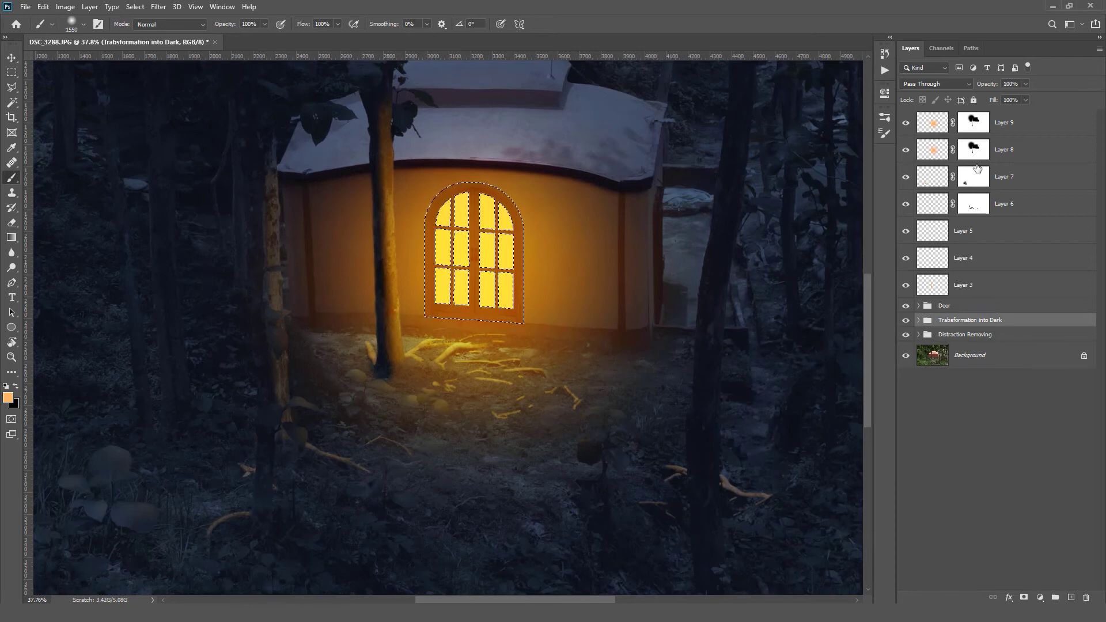
{"action": "left_click", "coordinate": [1004, 285]}
{"action": "left_click", "coordinate": [1032, 124], "text": "shift"}
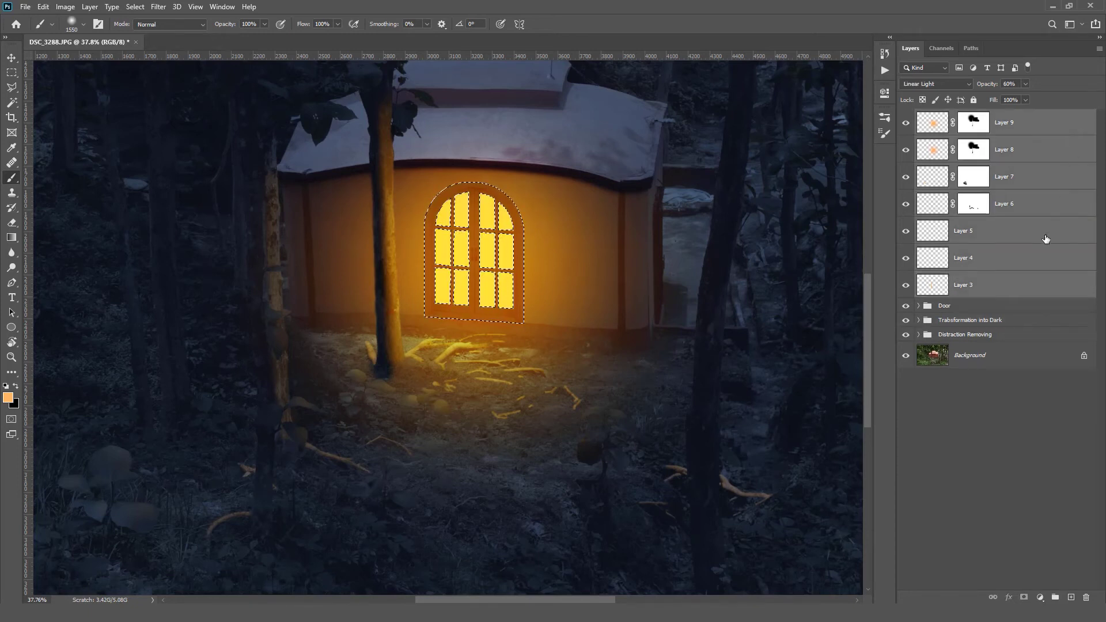
{"action": "key", "text": "ctrl+g"}
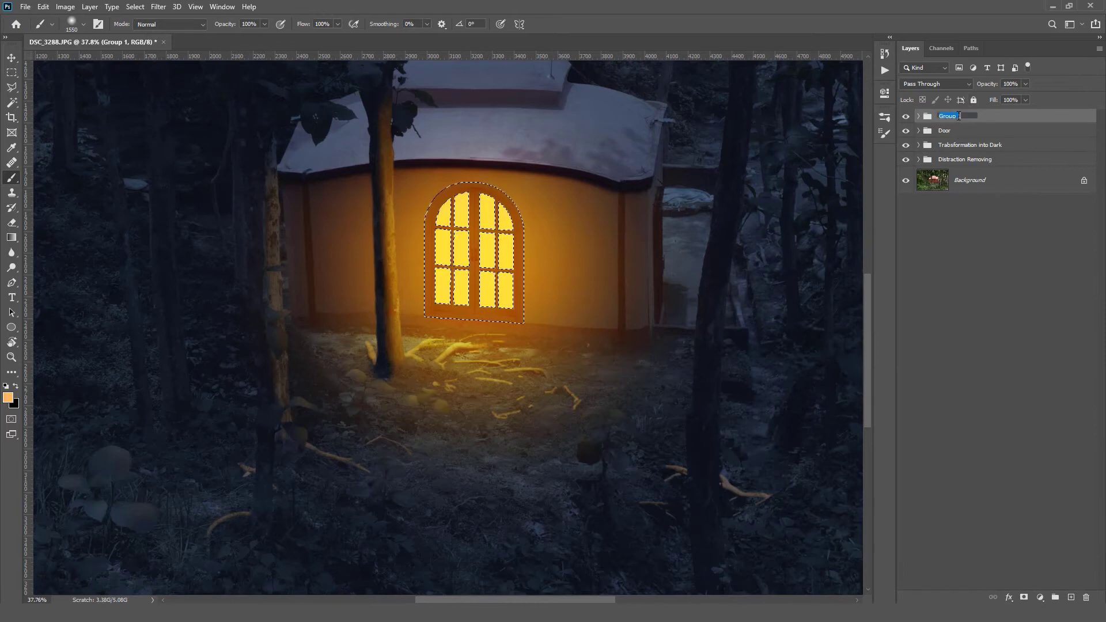
Rename the new group as Highlight and clear the door selection
{"action": "key", "text": "ctrl+d"}
{"action": "left_click_drag", "start_coordinate": [492, 231], "coordinate": [524, 236]}
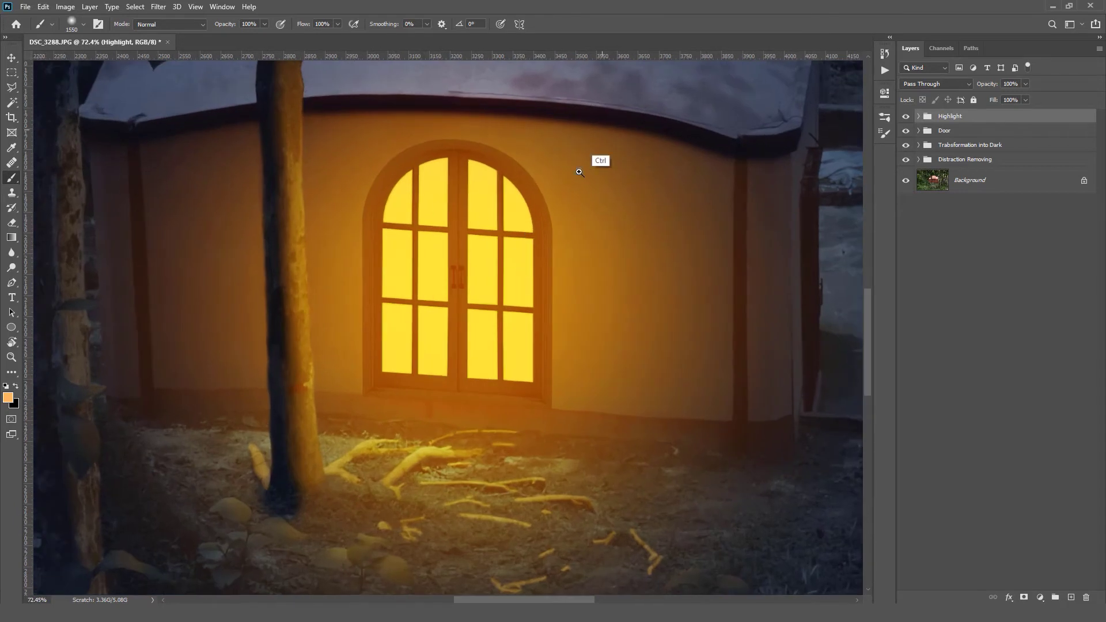
{"action": "key", "text": "ctrl+0"}
Compare the scene with the Highlight group hidden and shown, checking the glow around the door
{"action": "left_click", "coordinate": [905, 117]}
{"action": "left_click", "coordinate": [906, 116]}
{"action": "left_click", "coordinate": [905, 116]}
{"action": "left_click", "coordinate": [905, 116]}
{"action": "left_click_drag", "start_coordinate": [603, 207], "coordinate": [585, 249]}
{"action": "left_click", "coordinate": [905, 117]}
{"action": "left_click", "coordinate": [905, 116]}
{"action": "left_click_drag", "start_coordinate": [452, 259], "coordinate": [464, 261]}
{"action": "left_click_drag", "start_coordinate": [532, 307], "coordinate": [479, 307]}
{"action": "left_click_drag", "start_coordinate": [479, 307], "coordinate": [576, 298]}
Add a Curves adjustment layer above the Highlight group, reshape its curve and invert its mask to black
{"action": "left_click", "coordinate": [1040, 598]}
{"action": "left_click", "coordinate": [1046, 449]}
{"action": "left_click_drag", "start_coordinate": [727, 90], "coordinate": [425, 111]}
{"action": "left_click_drag", "start_coordinate": [551, 187], "coordinate": [522, 229]}
{"action": "left_click", "coordinate": [563, 101]}
{"action": "key", "text": "ctrl+i"}
Paint soft white strokes of about 877 px at 3% flow on the Curves 4 mask over the forest beside the temple
{"action": "mouse_move", "coordinate": [713, 223]}
{"action": "left_mouse_down"}
{"action": "mouse_move", "coordinate": [700, 196]}
{"action": "mouse_move", "coordinate": [758, 188]}
{"action": "left_mouse_up"}
{"action": "key", "text": "x"}
{"action": "mouse_move", "coordinate": [644, 192]}
{"action": "left_mouse_down"}
{"action": "mouse_move", "coordinate": [760, 240]}
{"action": "mouse_move", "coordinate": [726, 240]}
{"action": "left_mouse_up"}
{"action": "left_click_drag", "start_coordinate": [244, 240], "coordinate": [162, 269]}
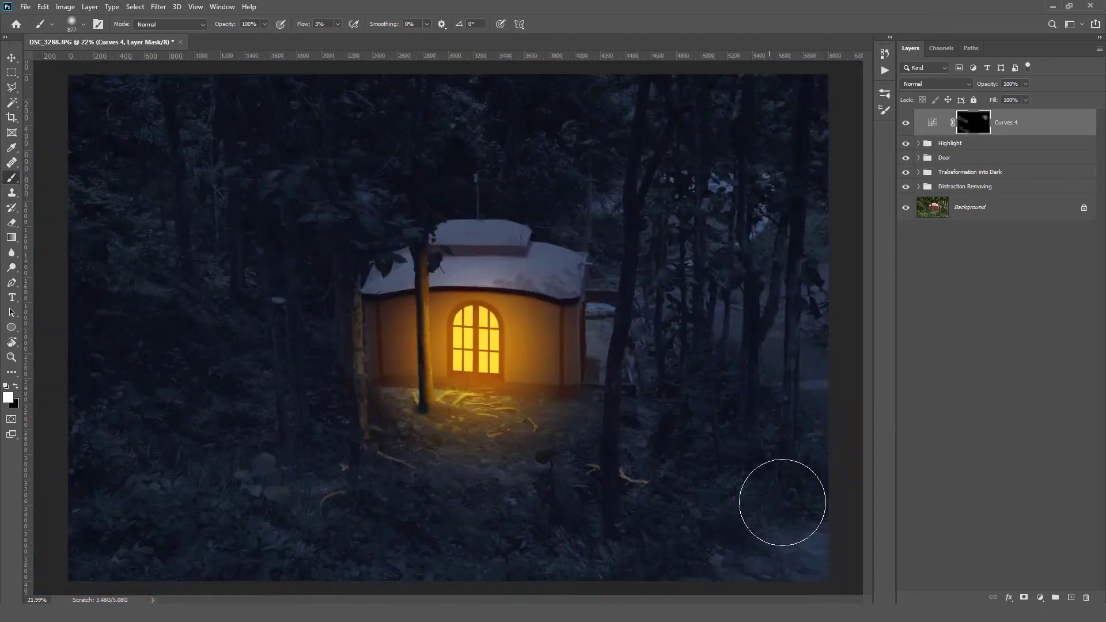
{"action": "scroll", "coordinate": [755, 376], "scroll_direction": "down", "scroll_amount": 1}
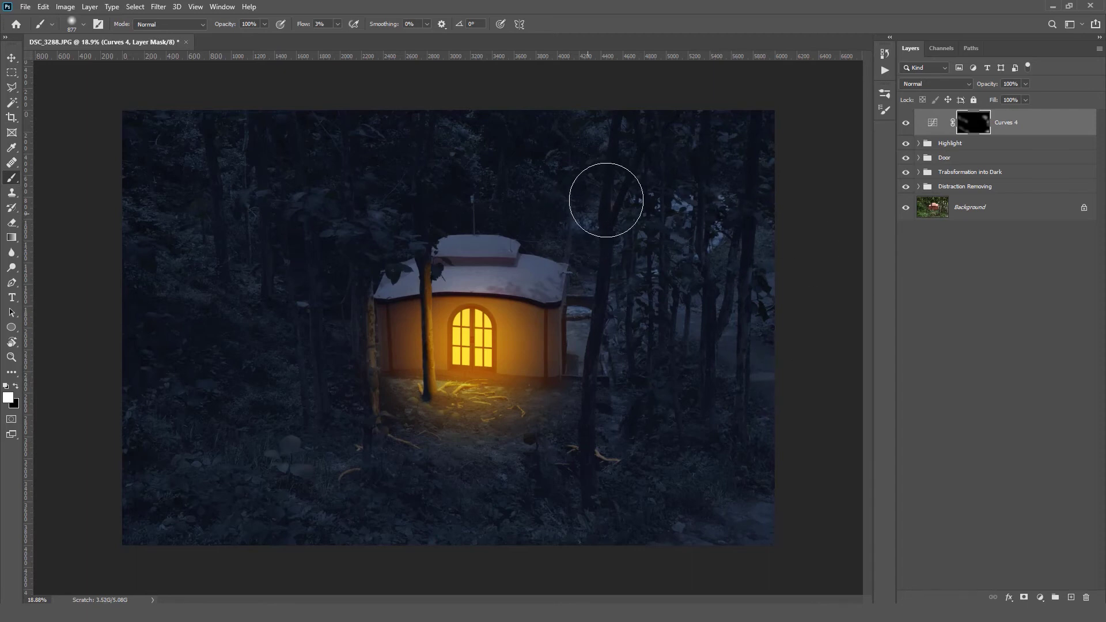
{"action": "scroll", "coordinate": [594, 209], "scroll_direction": "up", "scroll_amount": 3}
{"action": "scroll", "coordinate": [703, 227], "scroll_direction": "down", "scroll_amount": 3}
Crop the image in from its edges to about 5500 px wide, keeping the proportions
{"action": "key", "text": "c"}
{"action": "left_click_drag", "start_coordinate": [99, 560], "coordinate": [120, 545]}
{"action": "left_click_drag", "start_coordinate": [782, 137], "coordinate": [792, 87]}
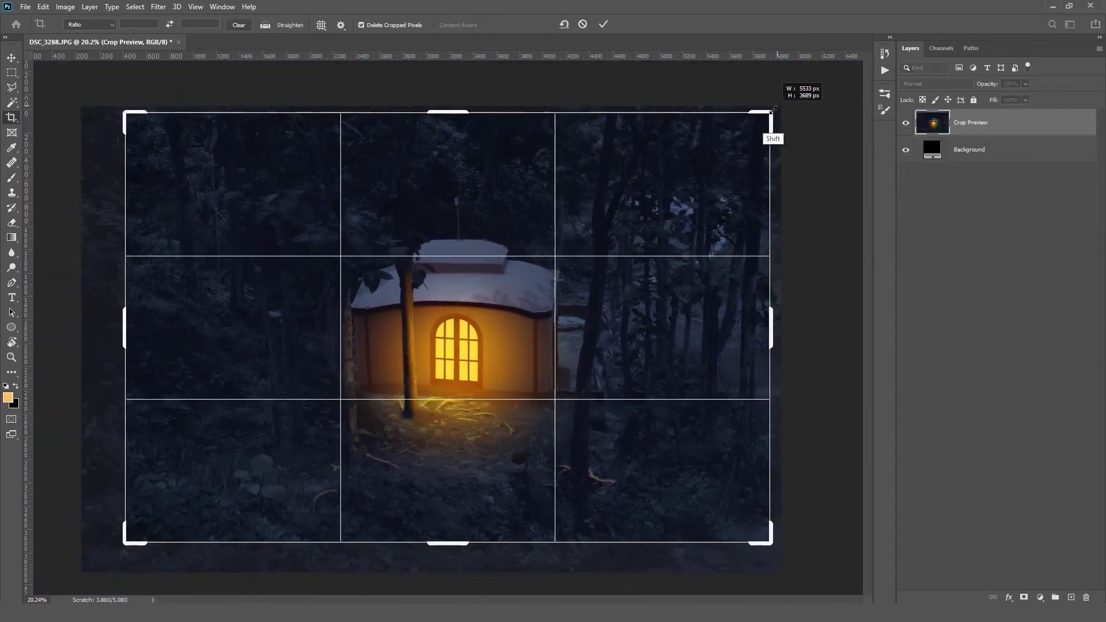
{"action": "left_click", "coordinate": [603, 25]}
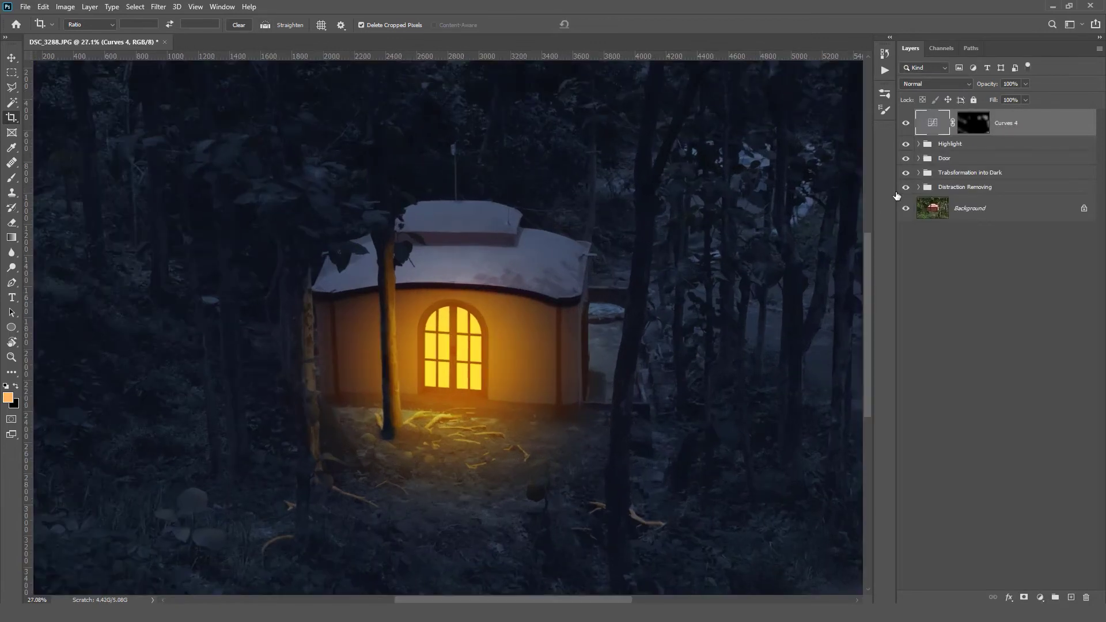
Add a Gradient Map adjustment layer with the Black, White preset and lower its opacity to 0%
{"action": "left_click", "coordinate": [1040, 598]}
{"action": "left_click", "coordinate": [1031, 575]}
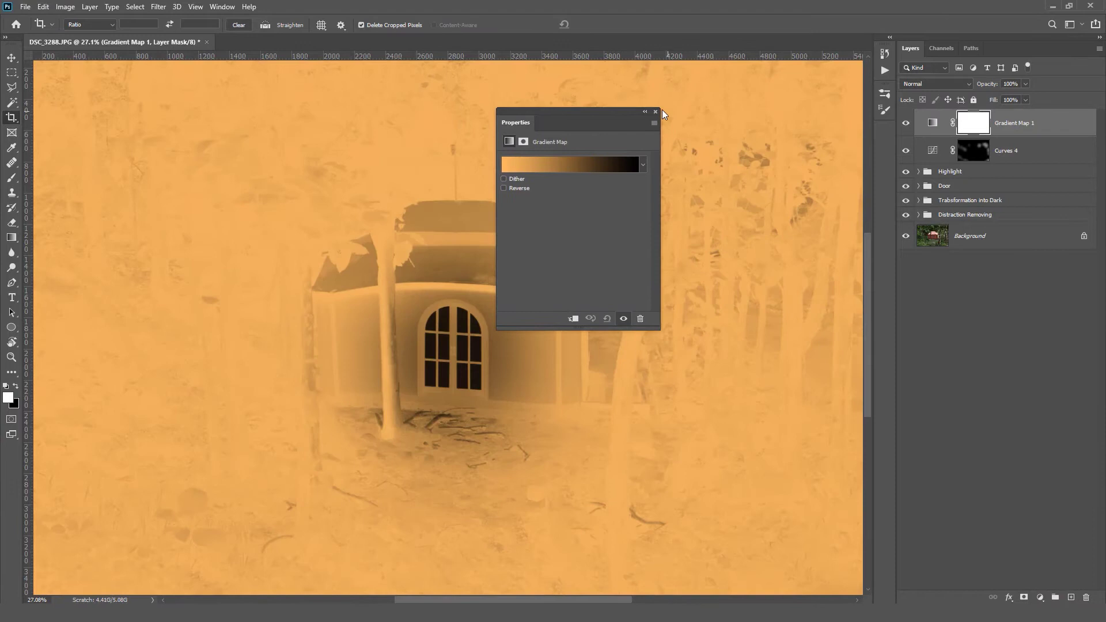
{"action": "left_click", "coordinate": [534, 167]}
{"action": "left_click", "coordinate": [650, 113]}
{"action": "left_click", "coordinate": [726, 121]}
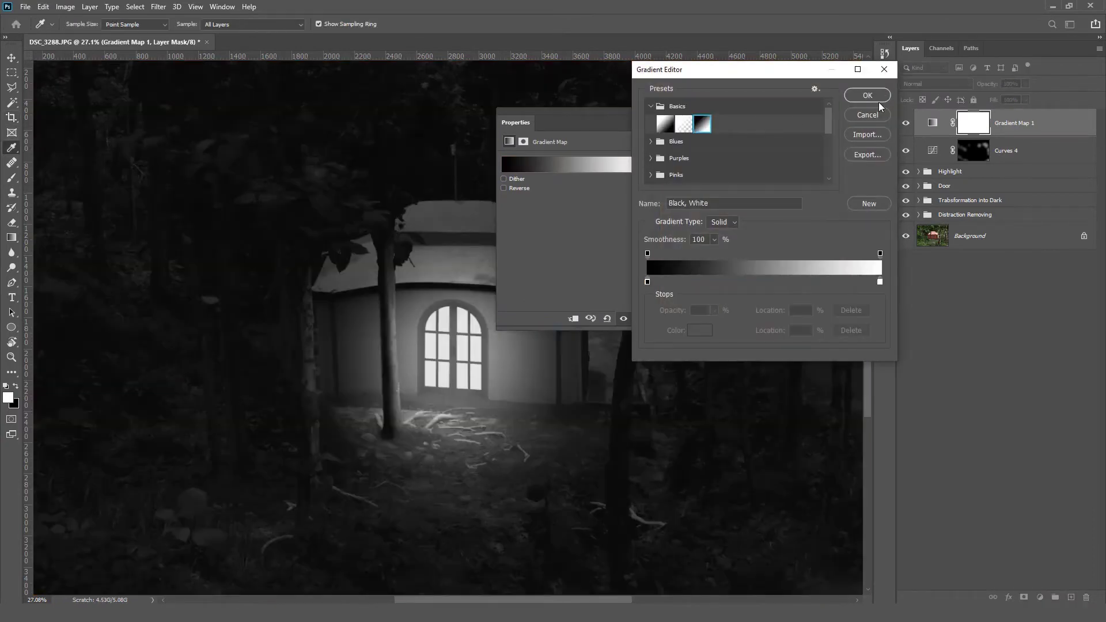
{"action": "left_click", "coordinate": [873, 95]}
{"action": "left_click_drag", "start_coordinate": [630, 130], "coordinate": [691, 121]}
{"action": "key", "text": "ctrl+0"}
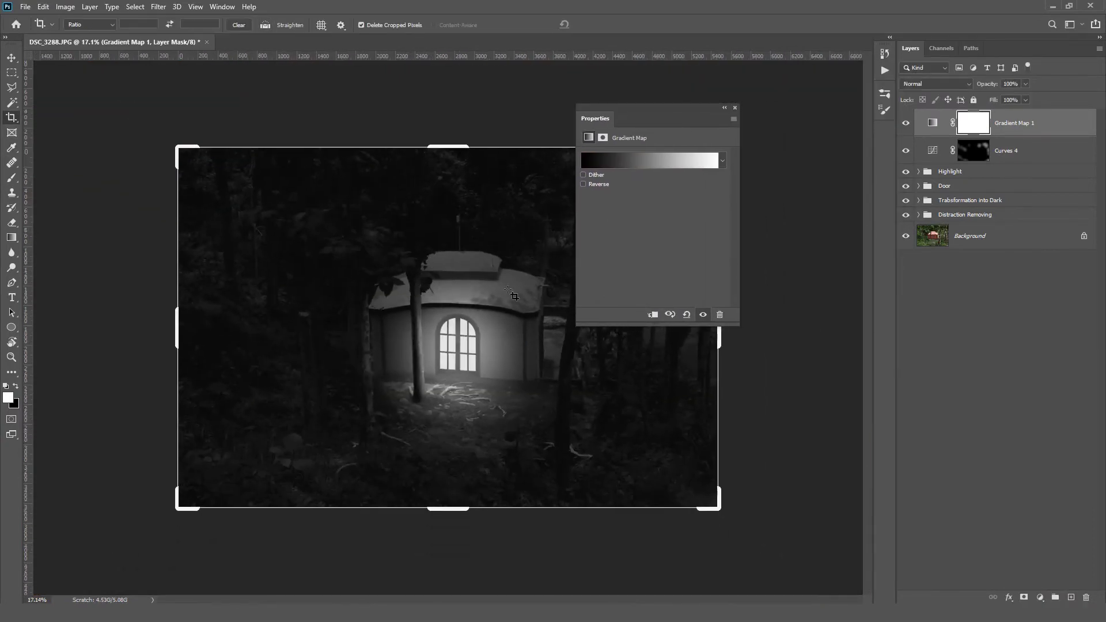
{"action": "left_click", "coordinate": [734, 108]}
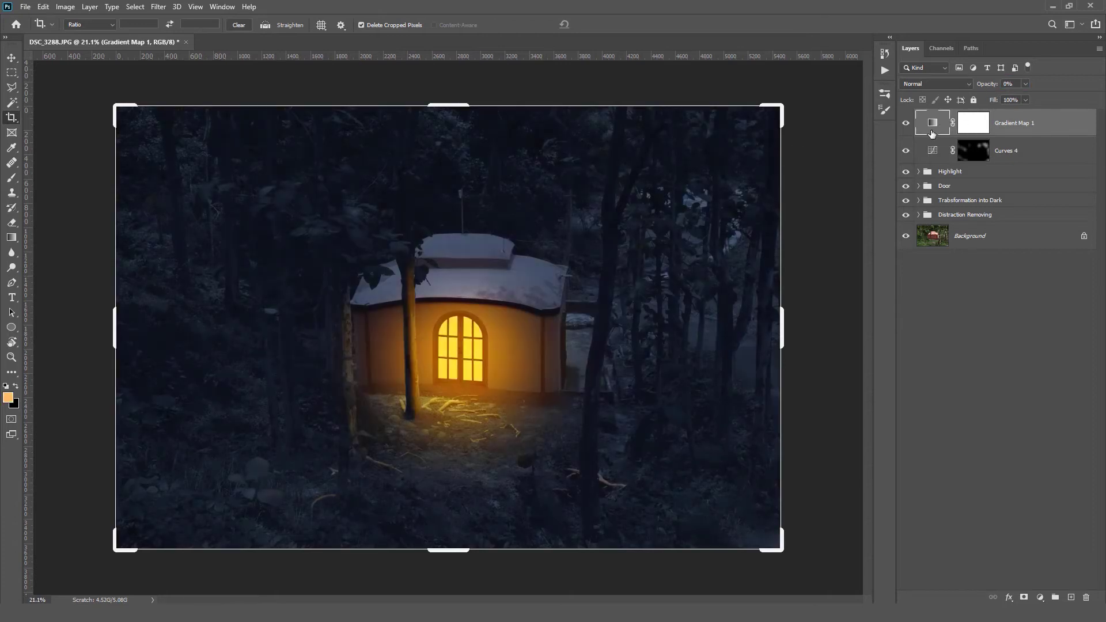
Set the gradient map's black stop to the warm glow colour c08014 sampled from the image
{"action": "double_click", "coordinate": [932, 132]}
{"action": "left_click", "coordinate": [675, 160]}
{"action": "double_click", "coordinate": [648, 282]}
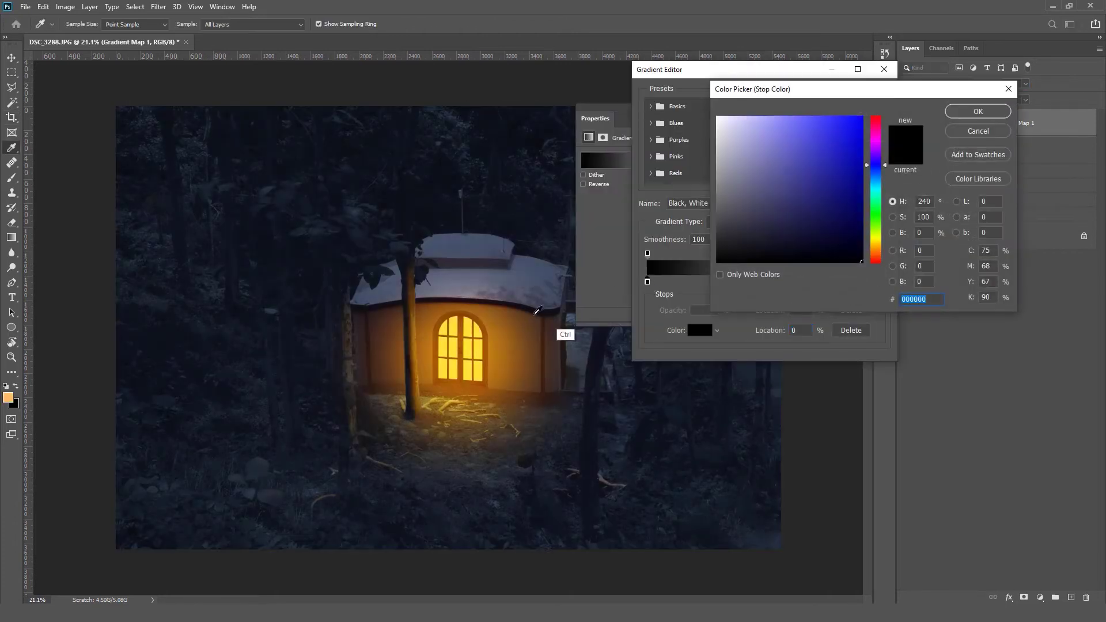
{"action": "left_click_drag", "start_coordinate": [451, 336], "coordinate": [487, 348]}
{"action": "left_click", "coordinate": [488, 351]}
{"action": "left_click", "coordinate": [555, 362]}
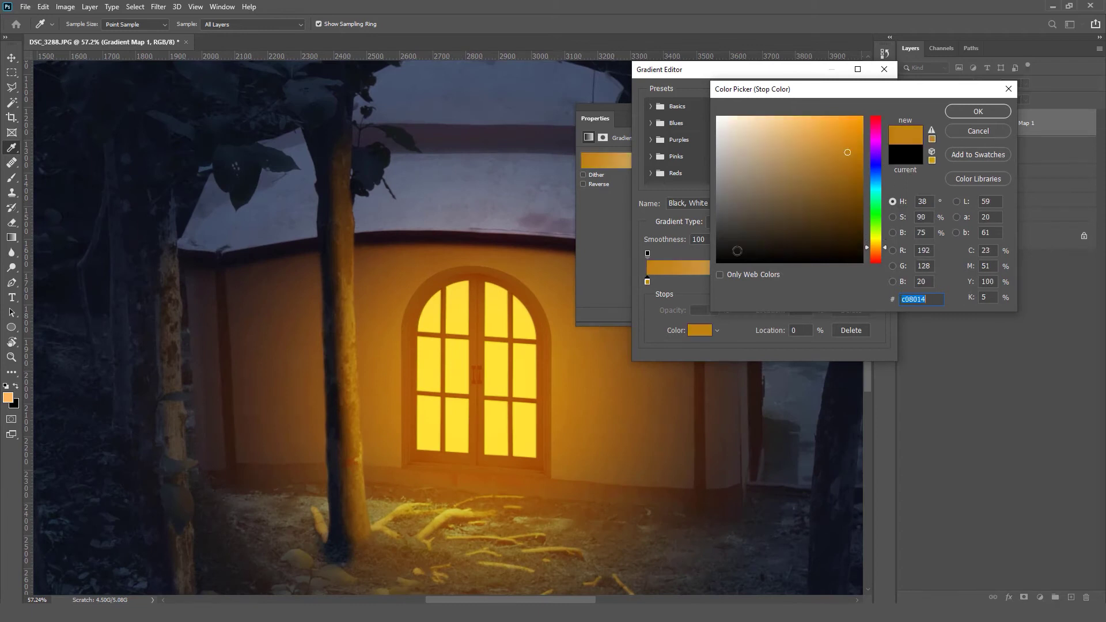
{"action": "left_click", "coordinate": [977, 111]}
Set the gradient map's white stop to a deep blue, starting from a colour sampled in the image
{"action": "double_click", "coordinate": [880, 282]}
{"action": "scroll", "coordinate": [432, 287], "scroll_direction": "down", "scroll_amount": 4}
{"action": "scroll", "coordinate": [432, 287], "scroll_direction": "down", "scroll_amount": 2}
{"action": "left_click", "coordinate": [445, 237]}
{"action": "left_click", "coordinate": [892, 217]}
{"action": "left_click_drag", "start_coordinate": [875, 196], "coordinate": [876, 148]}
{"action": "left_click", "coordinate": [892, 201]}
{"action": "left_click", "coordinate": [849, 189]}
{"action": "left_click", "coordinate": [978, 111]}
Change the brown starting stop to a vivid orange, fine-tune the blue stop and apply the gradient
{"action": "double_click", "coordinate": [648, 281]}
{"action": "left_click_drag", "start_coordinate": [876, 251], "coordinate": [875, 249]}
{"action": "left_click", "coordinate": [862, 119]}
{"action": "left_click", "coordinate": [875, 248]}
{"action": "left_click", "coordinate": [978, 111]}
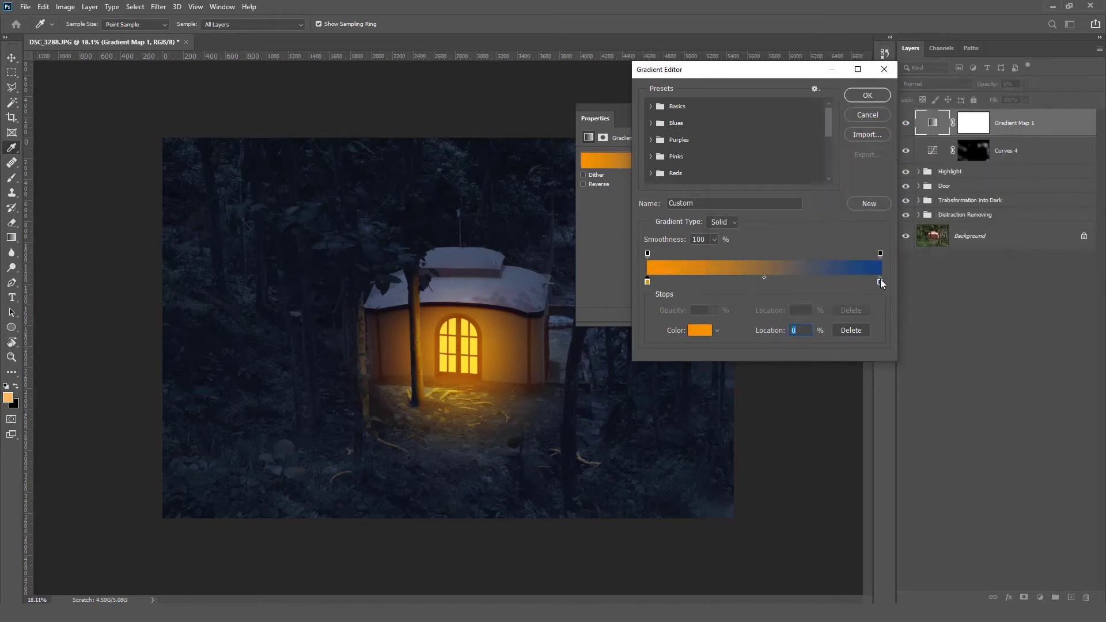
{"action": "double_click", "coordinate": [881, 281]}
{"action": "left_click", "coordinate": [847, 192]}
{"action": "left_click", "coordinate": [978, 111]}
{"action": "left_click", "coordinate": [866, 94]}
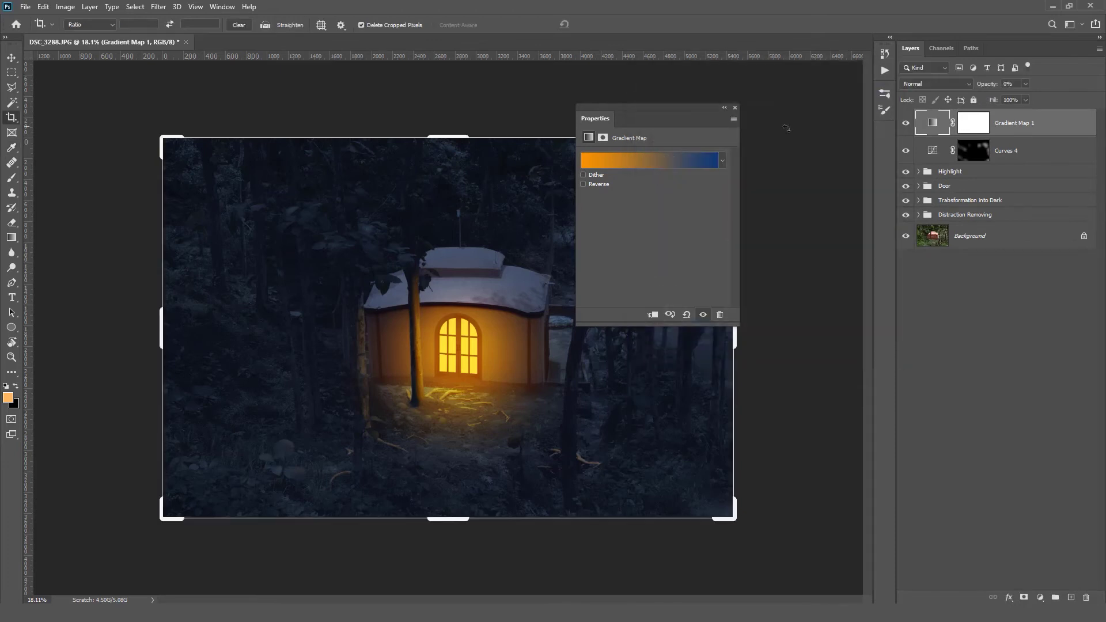
Switch the Gradient Map 1 layer to Soft Light blending and raise its opacity to 100%
{"action": "left_click", "coordinate": [739, 108]}
{"action": "left_click", "coordinate": [936, 84]}
{"action": "left_click", "coordinate": [913, 231]}
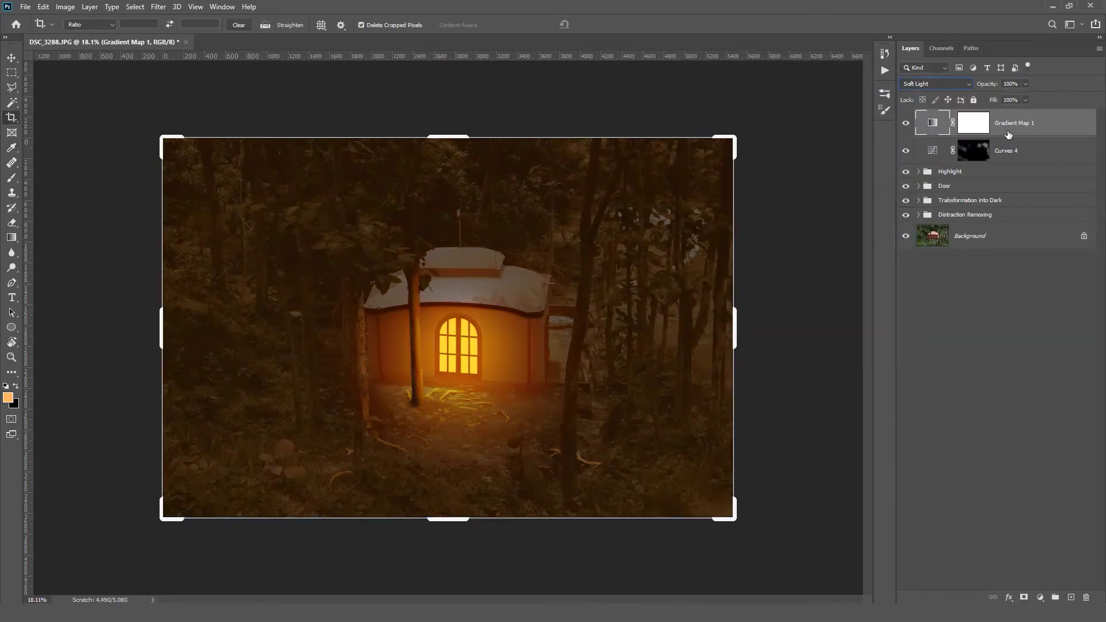
Swap the gradient's colour stops so blue maps to the shadows and orange to the highlights
{"action": "double_click", "coordinate": [928, 125]}
{"action": "left_click", "coordinate": [696, 163]}
{"action": "left_click_drag", "start_coordinate": [647, 282], "coordinate": [810, 282]}
{"action": "left_click_drag", "start_coordinate": [880, 281], "coordinate": [648, 282]}
{"action": "left_click_drag", "start_coordinate": [811, 282], "coordinate": [880, 282]}
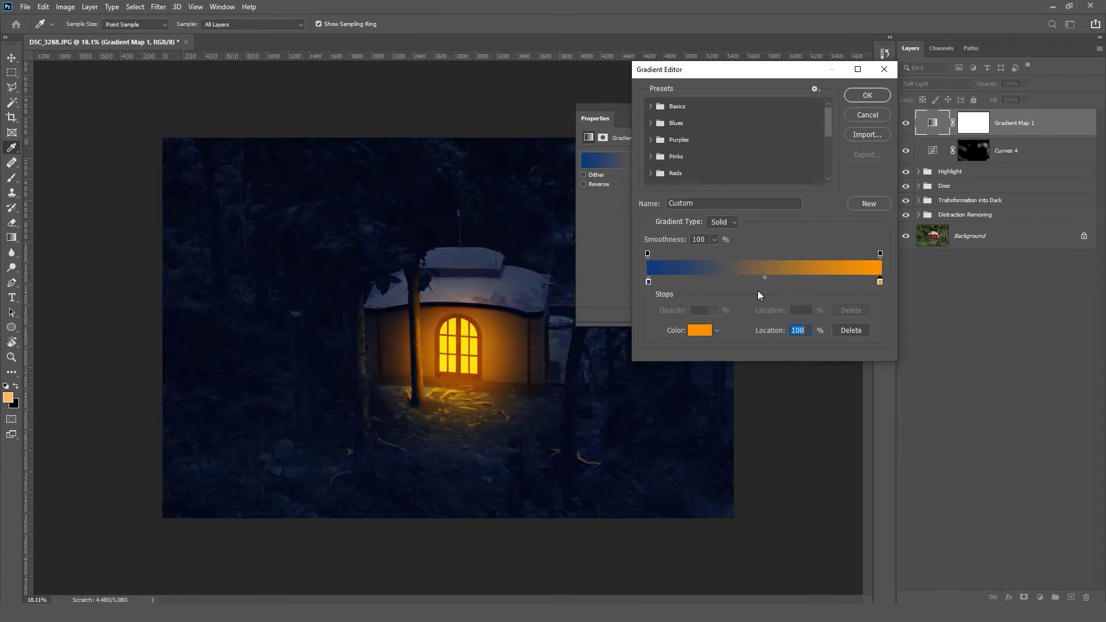
Set the gradient's shadow stop to blue 183968 and its highlight stop to a softer orange
{"action": "double_click", "coordinate": [648, 281]}
{"action": "left_click", "coordinate": [953, 132]}
{"action": "double_click", "coordinate": [649, 282]}
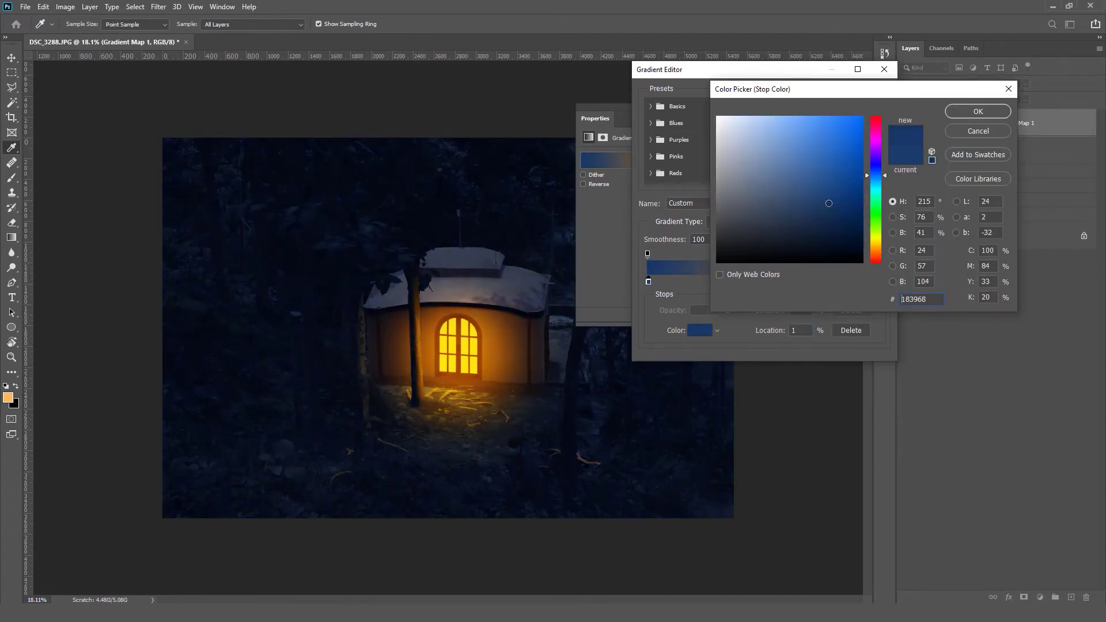
{"action": "left_click", "coordinate": [968, 116]}
{"action": "double_click", "coordinate": [881, 281]}
{"action": "mouse_move", "coordinate": [840, 119]}
{"action": "left_mouse_down"}
{"action": "mouse_move", "coordinate": [755, 237]}
{"action": "mouse_move", "coordinate": [822, 133]}
{"action": "mouse_move", "coordinate": [813, 120]}
{"action": "mouse_move", "coordinate": [830, 120]}
{"action": "left_mouse_up"}
{"action": "left_click", "coordinate": [973, 113]}
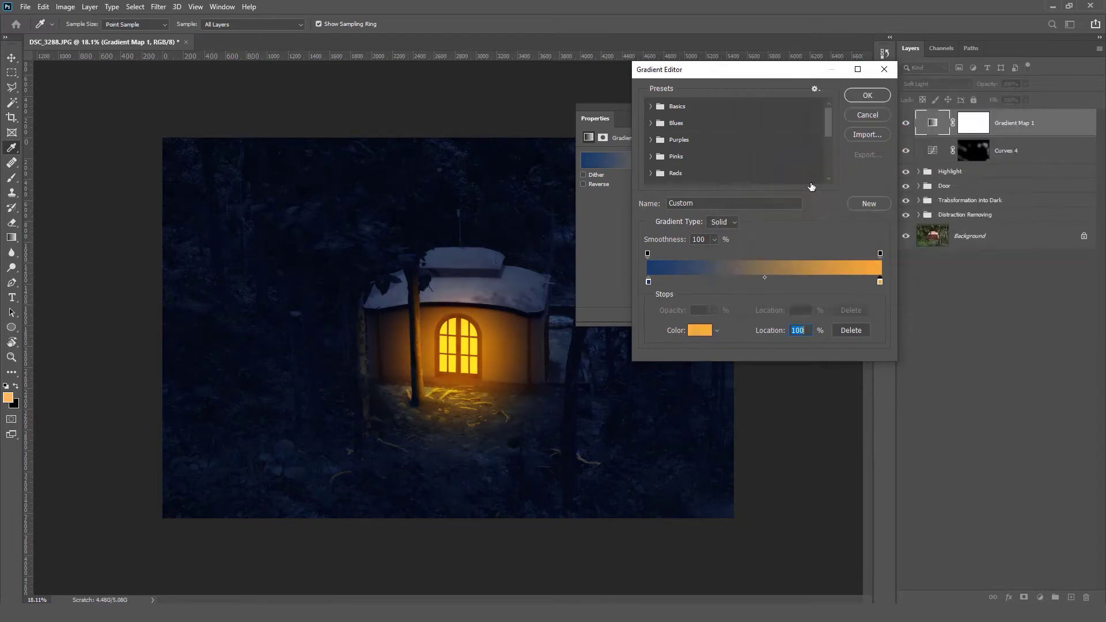
Adjust the gradient's blue-to-orange transition and set the Gradient Map 1 layer's opacity to 41%
{"action": "left_click_drag", "start_coordinate": [751, 277], "coordinate": [747, 277]}
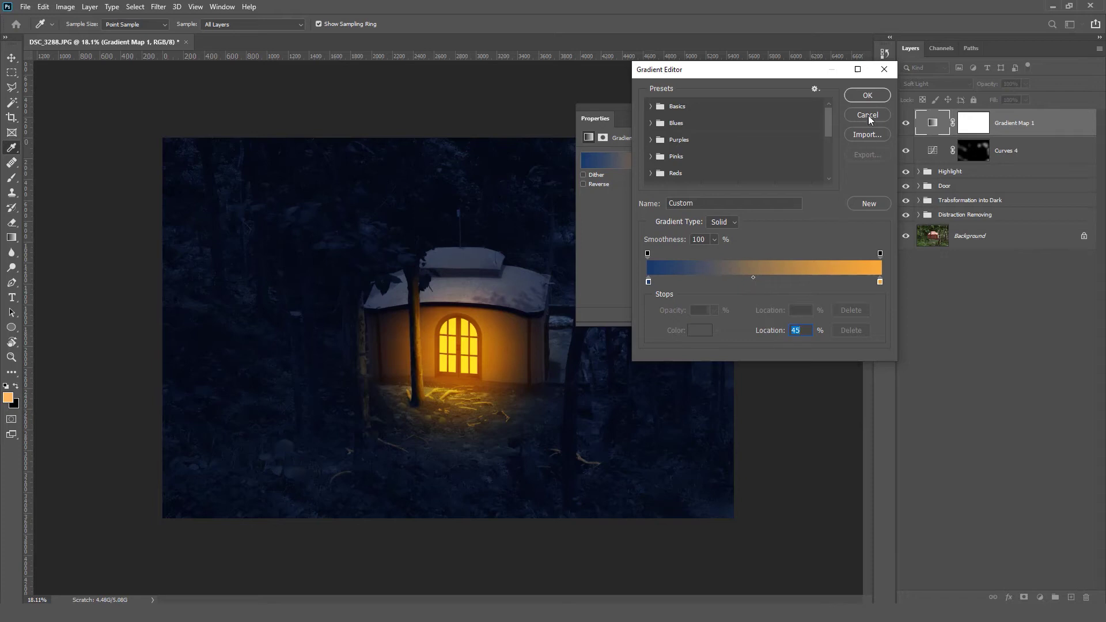
{"action": "left_click", "coordinate": [868, 95]}
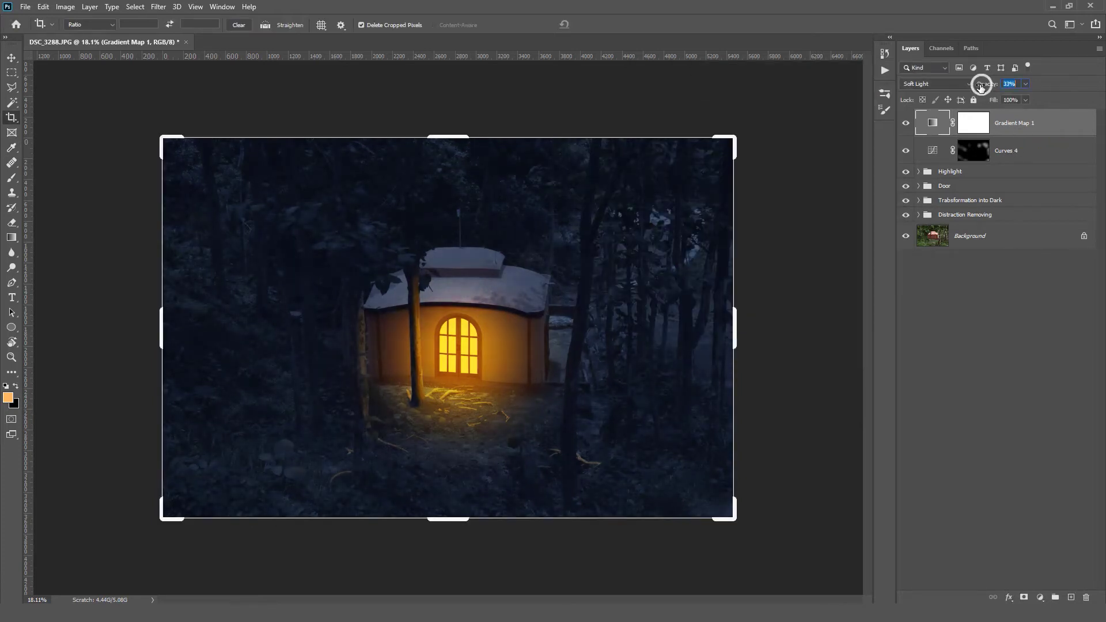
{"action": "double_click", "coordinate": [931, 123]}
{"action": "left_click", "coordinate": [651, 159]}
{"action": "left_click", "coordinate": [759, 282]}
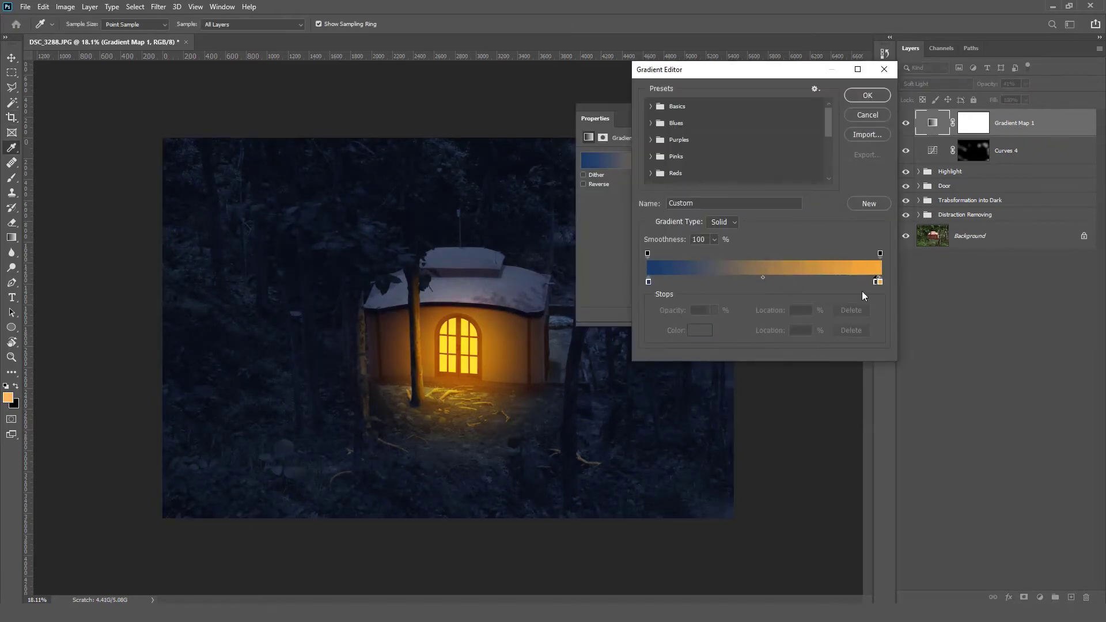
{"action": "left_click_drag", "start_coordinate": [759, 282], "coordinate": [766, 282]}
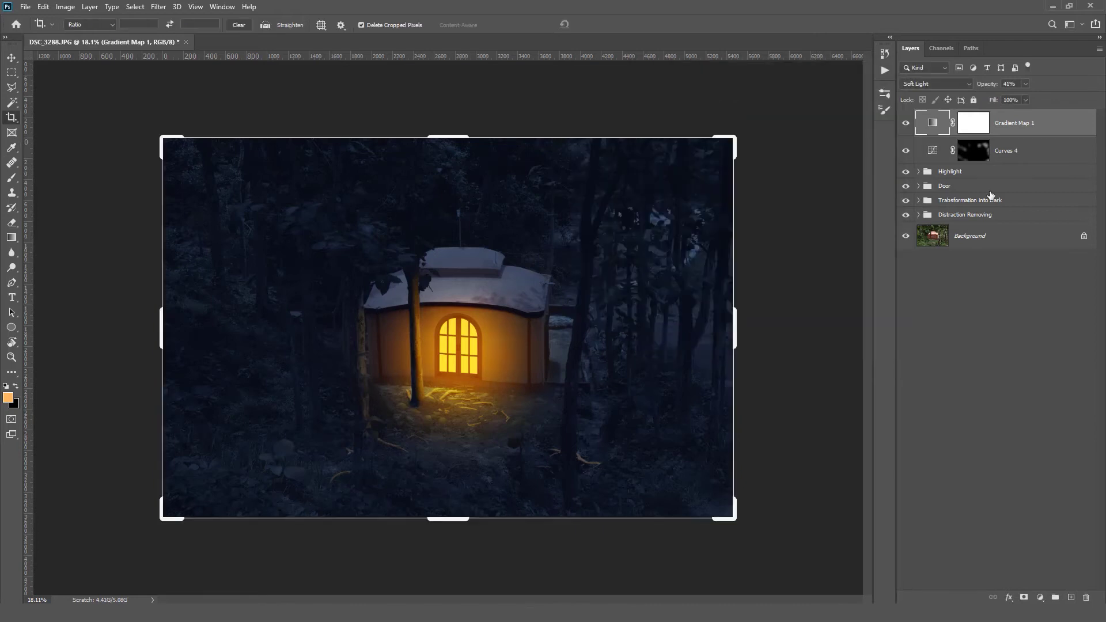
Paint white over the roof with a soft 300 px brush on all five layer masks in the Transformation into Dark group
{"action": "left_click", "coordinate": [11, 58]}
{"action": "scroll", "coordinate": [603, 312], "scroll_direction": "up", "scroll_amount": 3}
{"action": "left_click", "coordinate": [906, 172]}
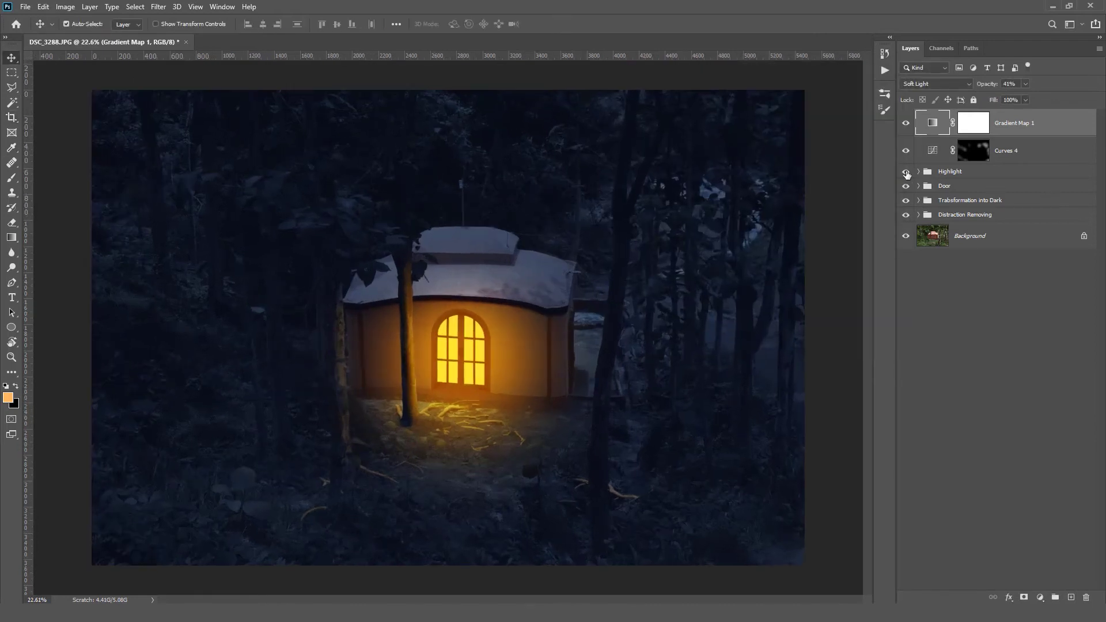
{"action": "left_click", "coordinate": [905, 173]}
{"action": "left_click", "coordinate": [906, 201]}
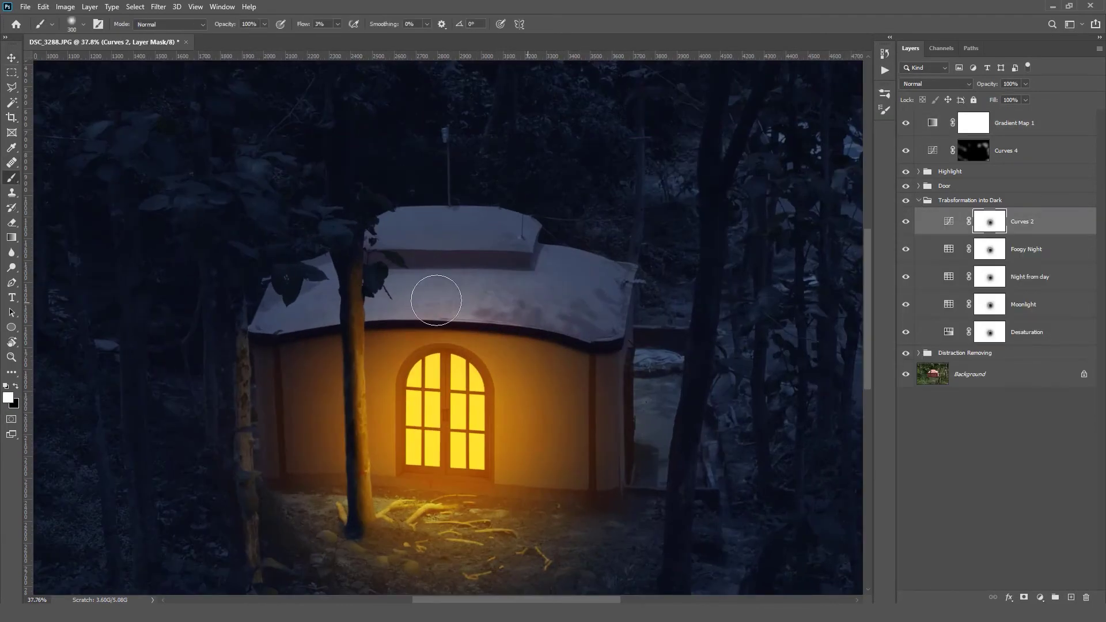
{"action": "key", "text": "alt+bracketleft"}
{"action": "key", "text": "alt+bracketleft"}
{"action": "key", "text": "shift+0"}
{"action": "key", "text": "alt+bracketright"}
{"action": "key", "text": "alt+bracketright"}
{"action": "key", "text": "alt+bracketleft"}
{"action": "key", "text": "alt+bracketleft"}
{"action": "key", "text": "alt+bracketleft"}
{"action": "key", "text": "alt+bracketleft"}
{"action": "scroll", "coordinate": [396, 275], "scroll_direction": "down", "scroll_amount": 2}
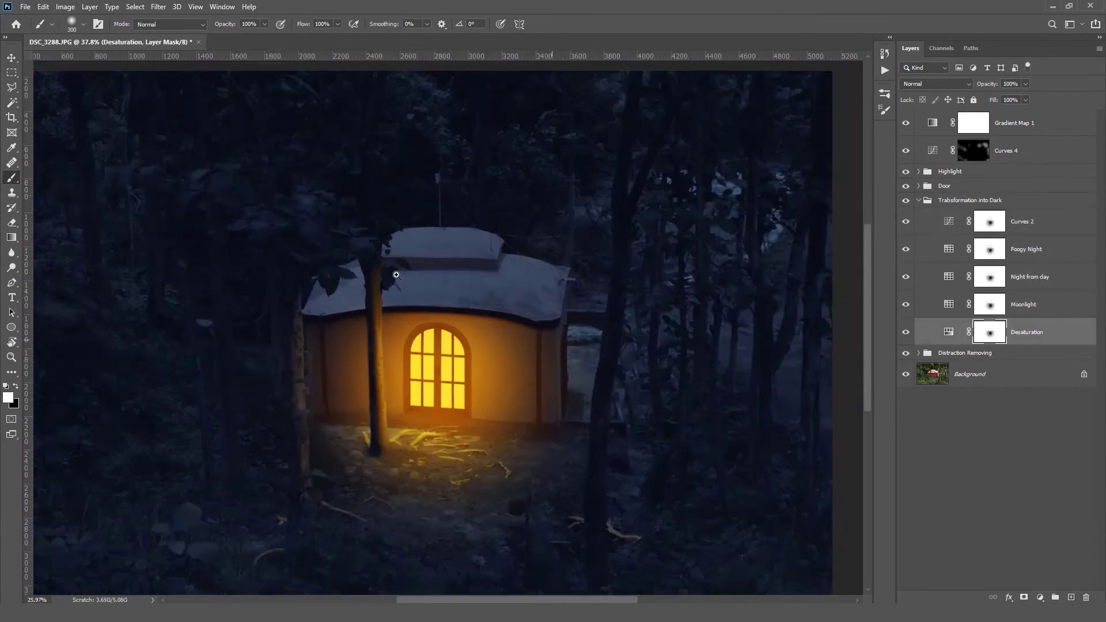
{"action": "scroll", "coordinate": [397, 275], "scroll_direction": "down", "scroll_amount": 1}
{"action": "left_click", "coordinate": [918, 200]}
Add a new Soft Light layer above Gradient Map 1 and set the foreground colour to 0090ff
{"action": "left_click", "coordinate": [1046, 127]}
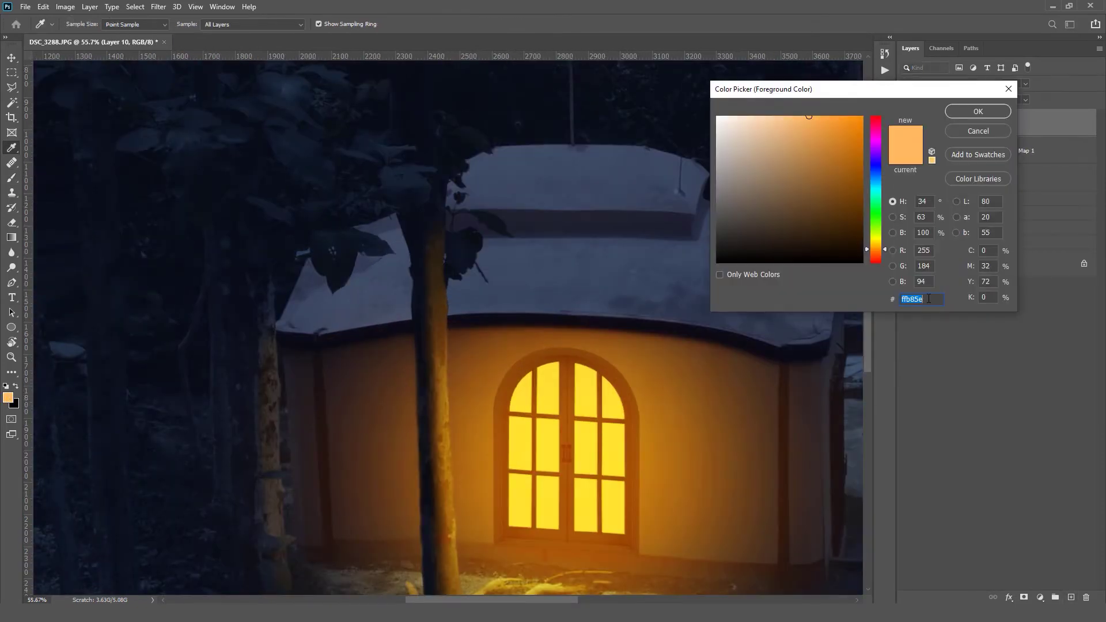
{"action": "type", "text": "0090ff"}
{"action": "key", "text": "Return"}
{"action": "scroll", "coordinate": [538, 213], "scroll_direction": "up", "scroll_amount": 2}
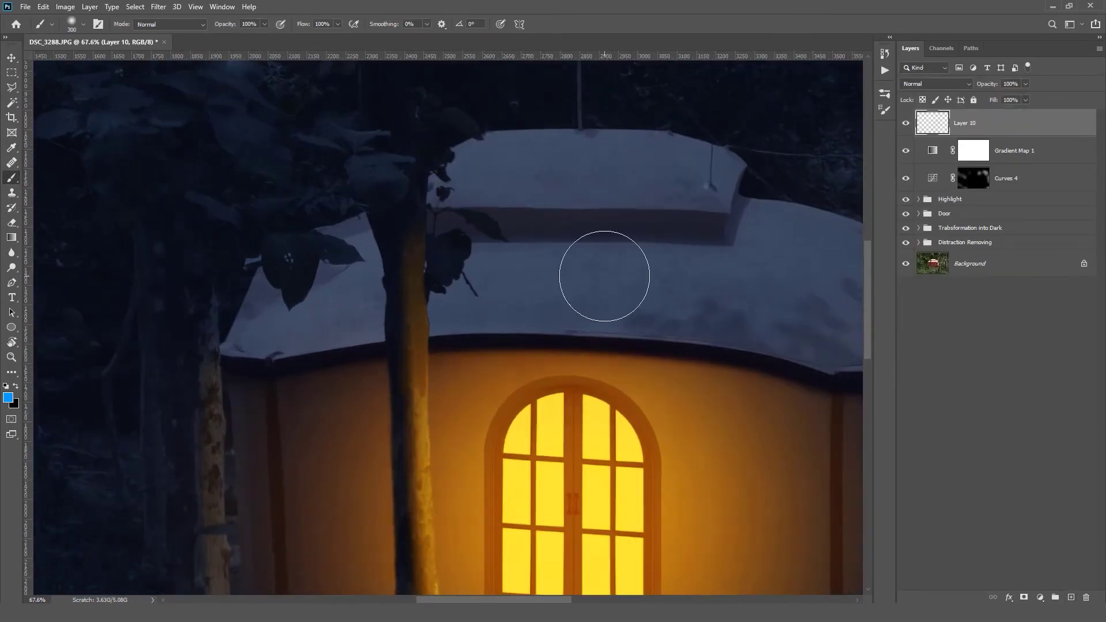
{"action": "left_click", "coordinate": [953, 84]}
{"action": "left_click", "coordinate": [931, 231]}
Paint blue over the right part of the main roof and the raised upper roof section
{"action": "left_click_drag", "start_coordinate": [667, 258], "coordinate": [624, 260]}
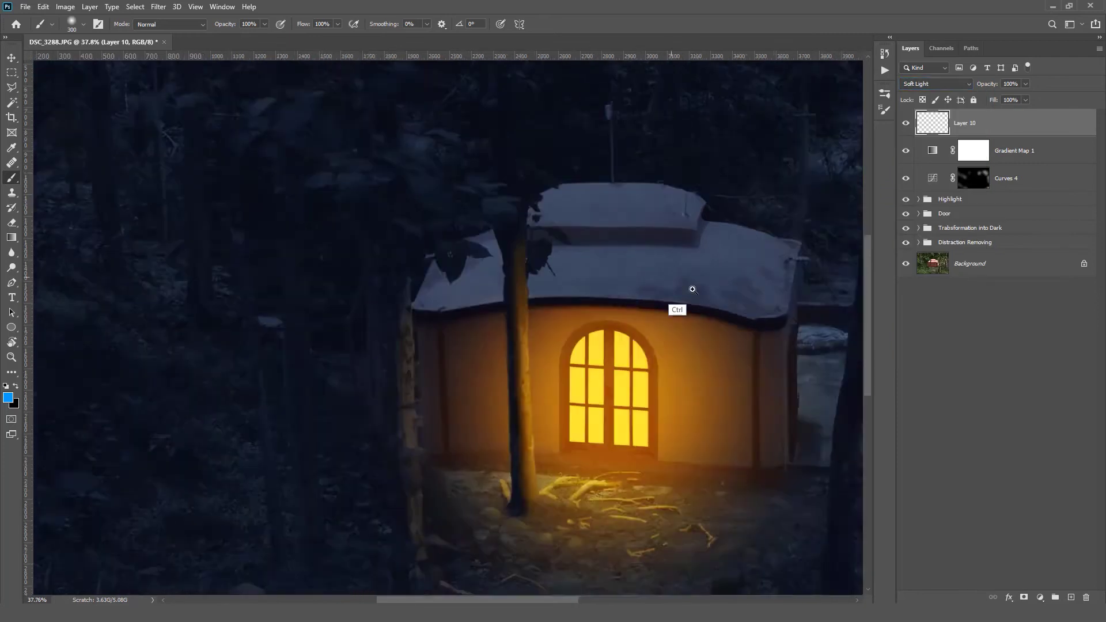
{"action": "left_click_drag", "start_coordinate": [678, 285], "coordinate": [740, 282]}
{"action": "left_click_drag", "start_coordinate": [549, 318], "coordinate": [438, 338]}
{"action": "mouse_move", "coordinate": [364, 320]}
{"action": "left_mouse_down"}
{"action": "mouse_move", "coordinate": [484, 348]}
{"action": "mouse_move", "coordinate": [734, 373]}
{"action": "left_mouse_up"}
{"action": "left_click_drag", "start_coordinate": [711, 389], "coordinate": [603, 425]}
{"action": "mouse_move", "coordinate": [630, 397]}
{"action": "left_mouse_down"}
{"action": "mouse_move", "coordinate": [486, 251]}
{"action": "mouse_move", "coordinate": [514, 277]}
{"action": "left_mouse_up"}
{"action": "left_click_drag", "start_coordinate": [514, 276], "coordinate": [503, 355]}
{"action": "left_click_drag", "start_coordinate": [482, 236], "coordinate": [630, 298]}
{"action": "mouse_move", "coordinate": [564, 403]}
{"action": "left_mouse_down"}
{"action": "mouse_move", "coordinate": [607, 299]}
{"action": "mouse_move", "coordinate": [720, 333]}
{"action": "left_mouse_up"}
{"action": "left_click_drag", "start_coordinate": [708, 322], "coordinate": [412, 356]}
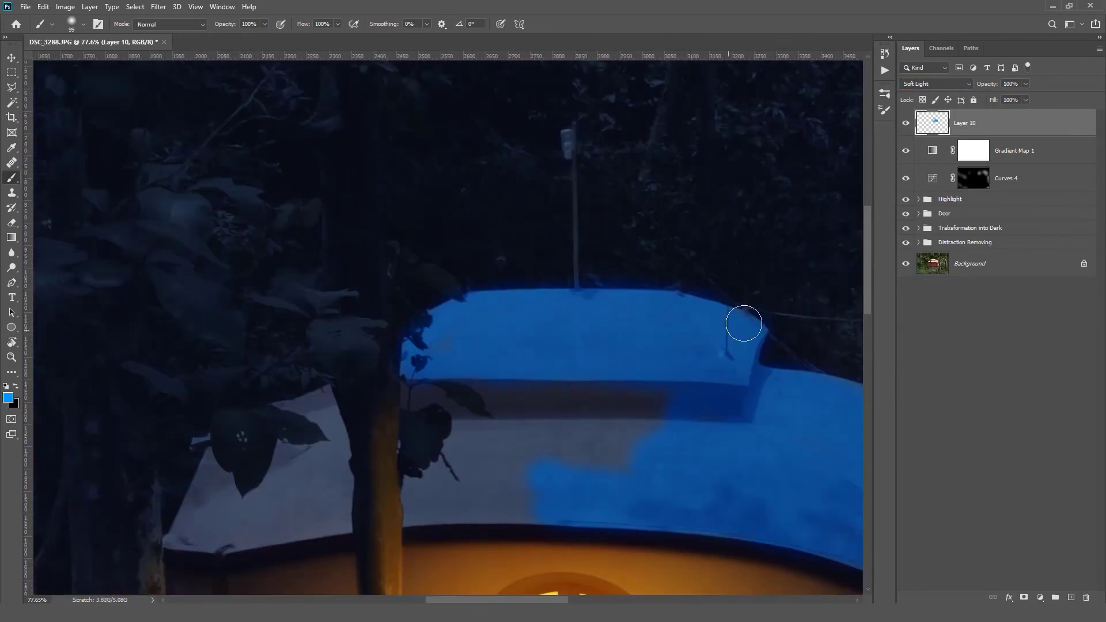
Paint blue over the remaining roof around the tree trunk and out to its left corner
{"action": "left_click_drag", "start_coordinate": [421, 398], "coordinate": [536, 324]}
{"action": "left_click_drag", "start_coordinate": [536, 324], "coordinate": [532, 443]}
{"action": "left_click_drag", "start_coordinate": [619, 385], "coordinate": [755, 345]}
{"action": "left_click_drag", "start_coordinate": [409, 371], "coordinate": [492, 368]}
{"action": "left_click_drag", "start_coordinate": [492, 367], "coordinate": [465, 340]}
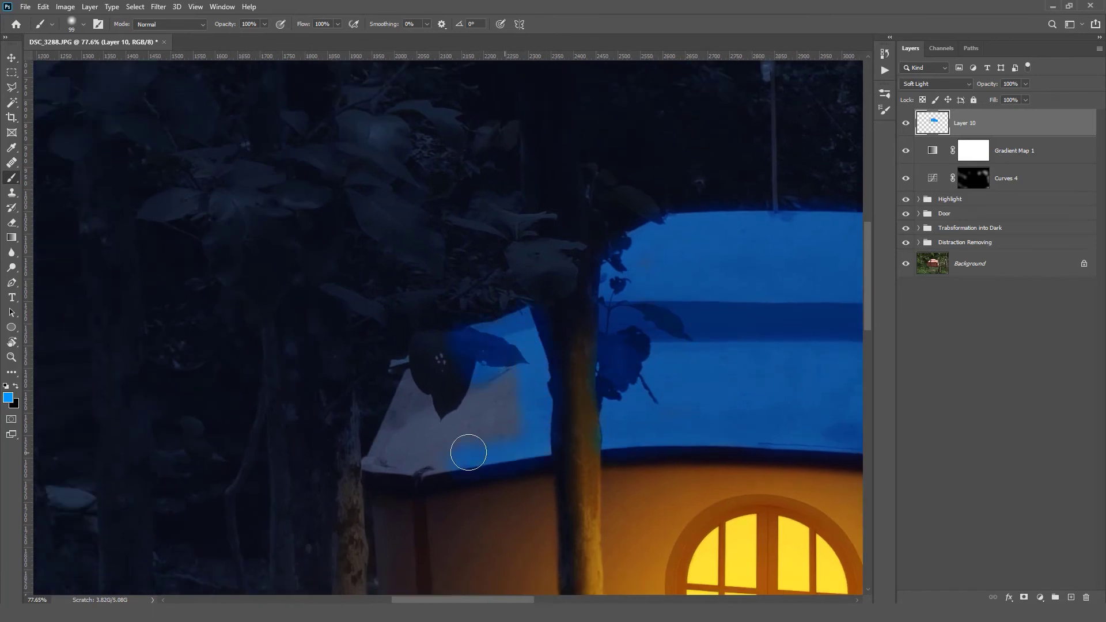
{"action": "scroll", "coordinate": [426, 461], "scroll_direction": "up", "scroll_amount": 6}
{"action": "mouse_move", "coordinate": [408, 481]}
{"action": "left_mouse_down"}
{"action": "mouse_move", "coordinate": [429, 291]}
{"action": "mouse_move", "coordinate": [397, 279]}
{"action": "left_mouse_up"}
Touch up the blue on the roof around the tree trunk and the overlapping leaves
{"action": "key", "text": "e"}
{"action": "mouse_move", "coordinate": [284, 360]}
{"action": "left_mouse_down"}
{"action": "mouse_move", "coordinate": [381, 372]}
{"action": "mouse_move", "coordinate": [288, 392]}
{"action": "left_mouse_up"}
{"action": "left_click_drag", "start_coordinate": [287, 392], "coordinate": [414, 377]}
{"action": "left_click_drag", "start_coordinate": [730, 276], "coordinate": [372, 370]}
{"action": "left_click_drag", "start_coordinate": [373, 202], "coordinate": [397, 215]}
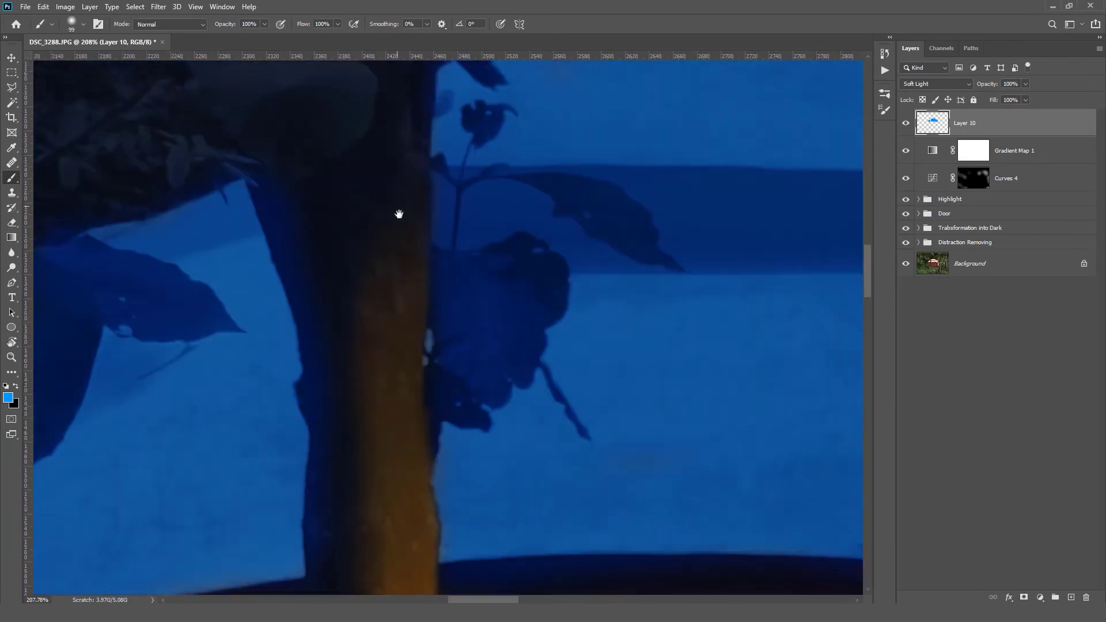
{"action": "left_click_drag", "start_coordinate": [612, 153], "coordinate": [489, 359]}
{"action": "left_click_drag", "start_coordinate": [460, 518], "coordinate": [385, 105]}
Extend the blue paint along the roof's lower eave above the door and toward its right end
{"action": "left_click_drag", "start_coordinate": [832, 418], "coordinate": [340, 396]}
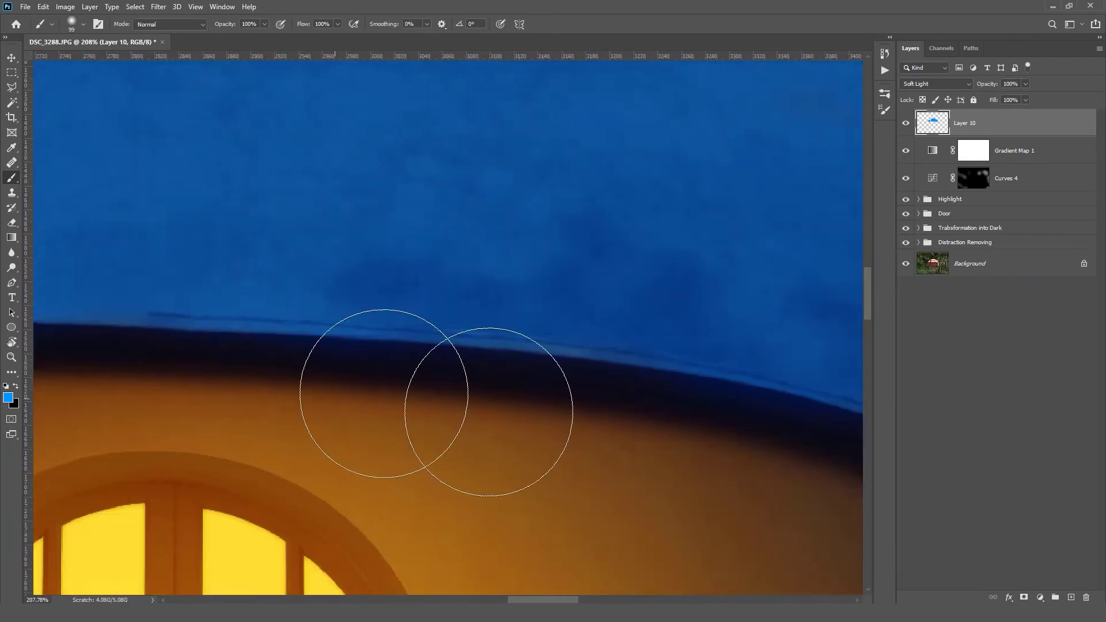
{"action": "left_click_drag", "start_coordinate": [806, 518], "coordinate": [460, 451]}
{"action": "left_click_drag", "start_coordinate": [834, 236], "coordinate": [431, 400]}
{"action": "left_click_drag", "start_coordinate": [570, 229], "coordinate": [726, 306]}
{"action": "scroll", "coordinate": [582, 217], "scroll_direction": "up", "scroll_amount": 5}
{"action": "scroll", "coordinate": [583, 217], "scroll_direction": "left", "scroll_amount": 10}
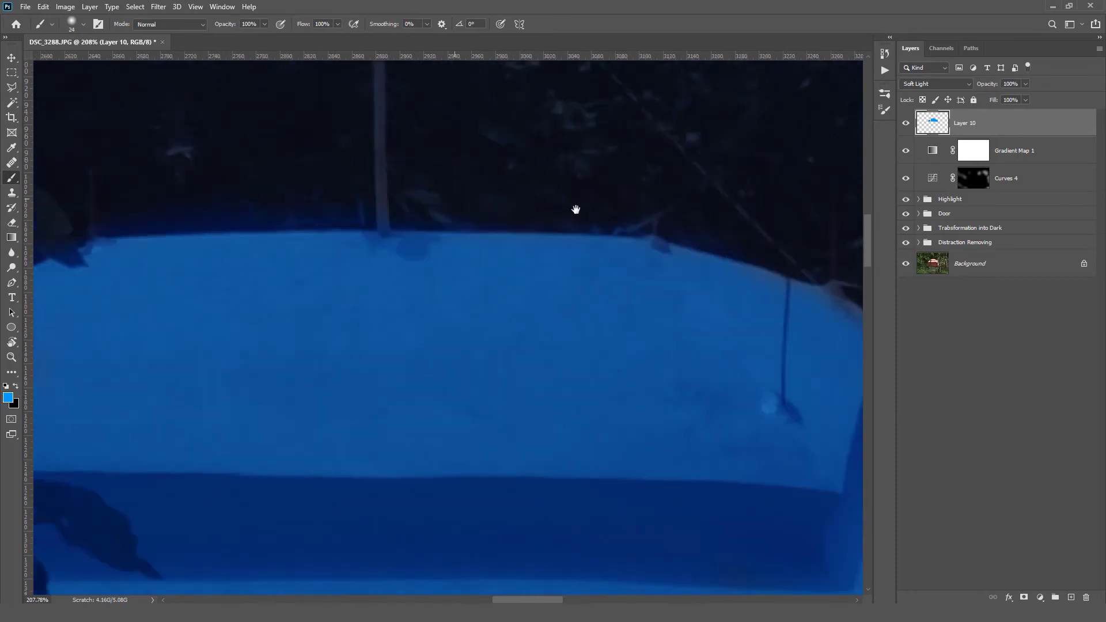
Refine the blue paint along the roof's top edge and left corner with a soft 24 px brush
{"action": "left_click_drag", "start_coordinate": [121, 346], "coordinate": [811, 167]}
{"action": "left_click_drag", "start_coordinate": [420, 247], "coordinate": [627, 132]}
{"action": "left_click_drag", "start_coordinate": [286, 403], "coordinate": [430, 147]}
{"action": "scroll", "coordinate": [239, 397], "scroll_direction": "up", "scroll_amount": 2}
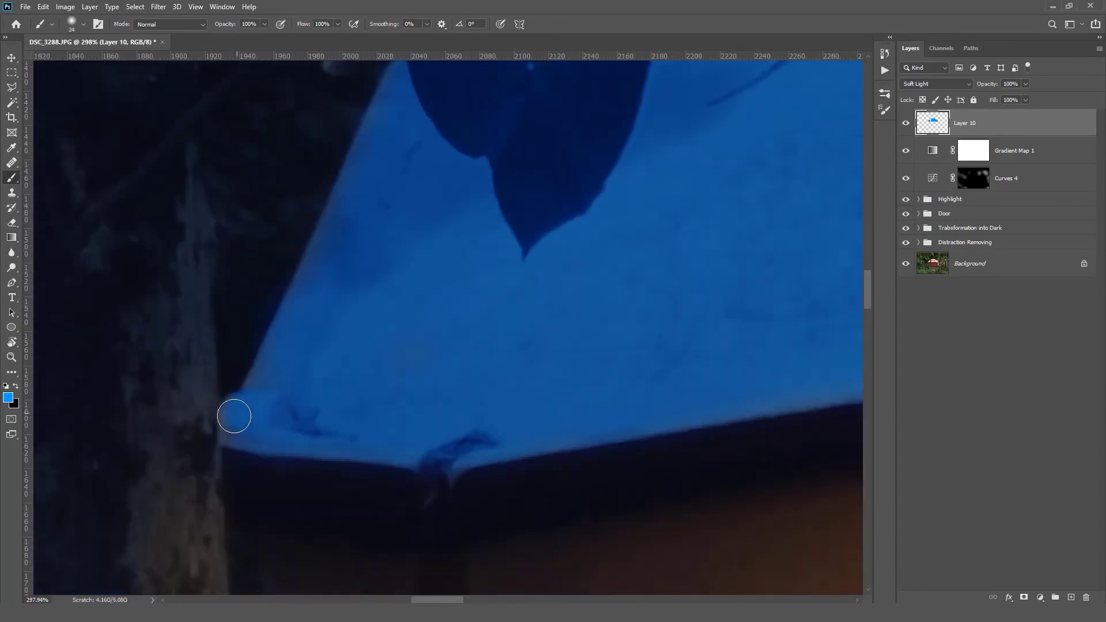
{"action": "left_click_drag", "start_coordinate": [242, 352], "coordinate": [232, 415]}
{"action": "left_click_drag", "start_coordinate": [686, 121], "coordinate": [382, 429]}
{"action": "left_click_drag", "start_coordinate": [818, 139], "coordinate": [457, 395]}
{"action": "scroll", "coordinate": [457, 394], "scroll_direction": "right", "scroll_amount": 10}
{"action": "scroll", "coordinate": [535, 422], "scroll_direction": "up", "scroll_amount": 2}
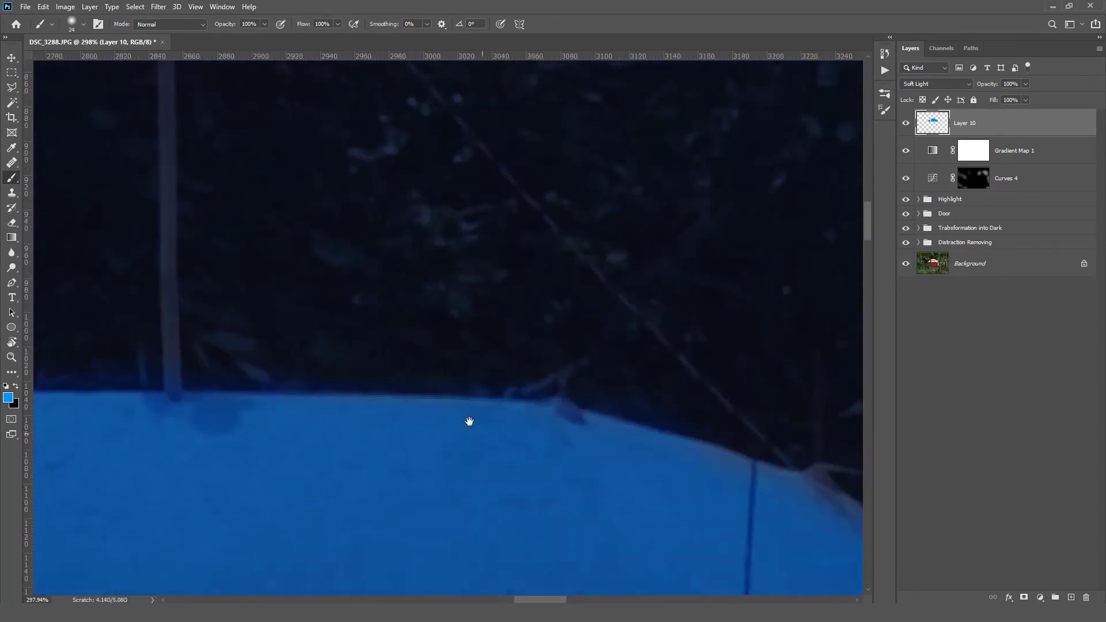
{"action": "scroll", "coordinate": [583, 463], "scroll_direction": "right", "scroll_amount": 6}
{"action": "scroll", "coordinate": [441, 371], "scroll_direction": "down", "scroll_amount": 4}
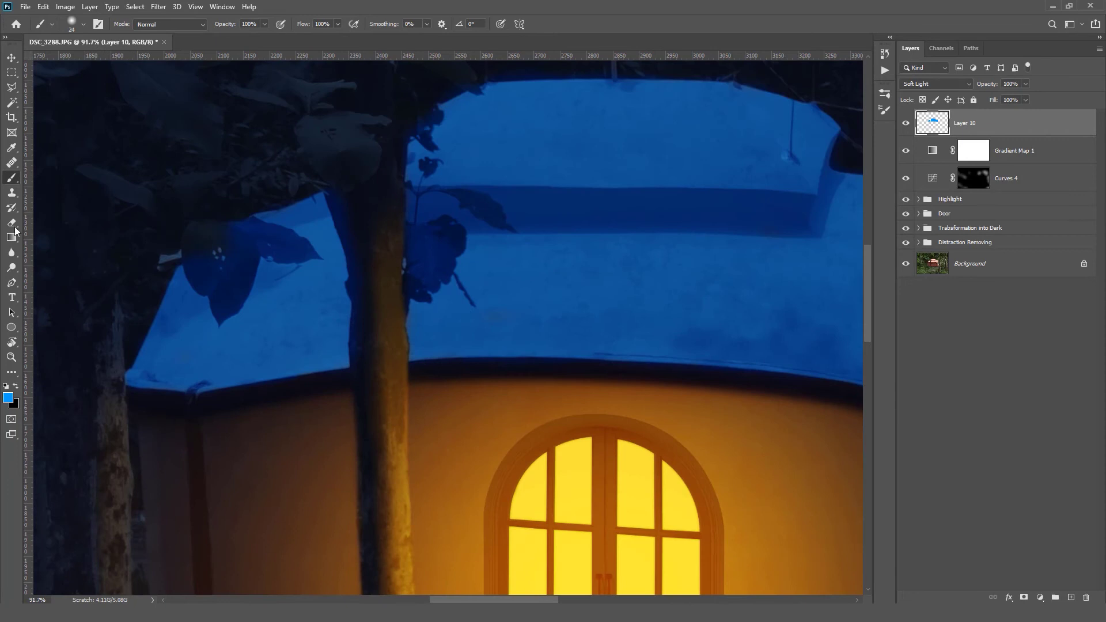
Add a layer mask to the blue roof paint layer and mask the blue off the large leaf cluster beside the tree trunk
{"action": "left_click", "coordinate": [1023, 597]}
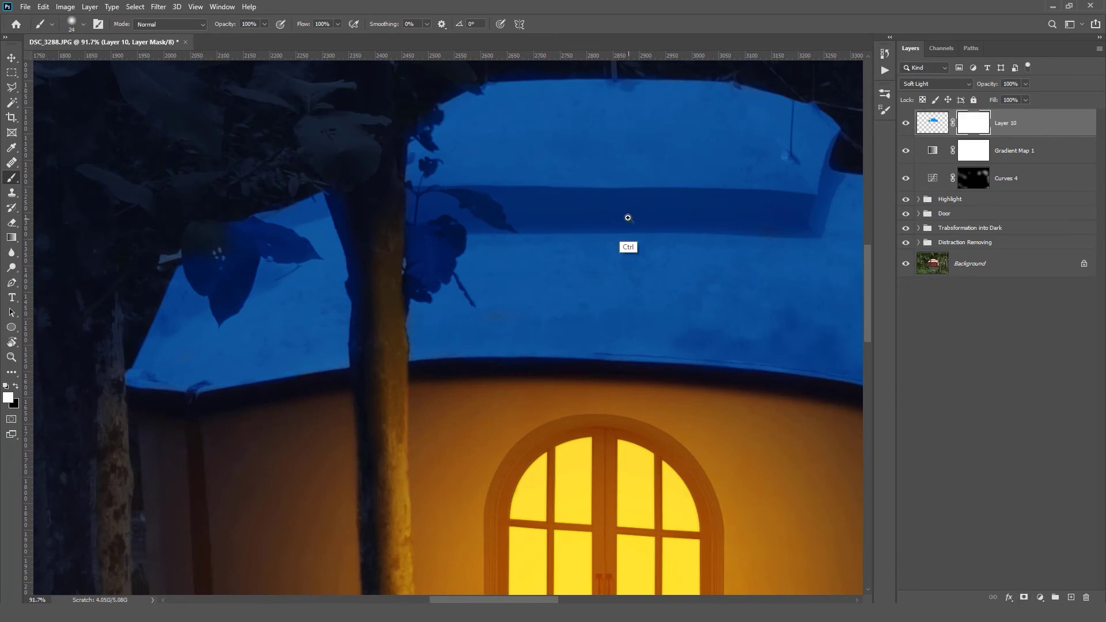
{"action": "left_click_drag", "start_coordinate": [328, 313], "coordinate": [314, 193]}
{"action": "left_click_drag", "start_coordinate": [323, 173], "coordinate": [351, 307]}
{"action": "left_click_drag", "start_coordinate": [338, 235], "coordinate": [451, 227]}
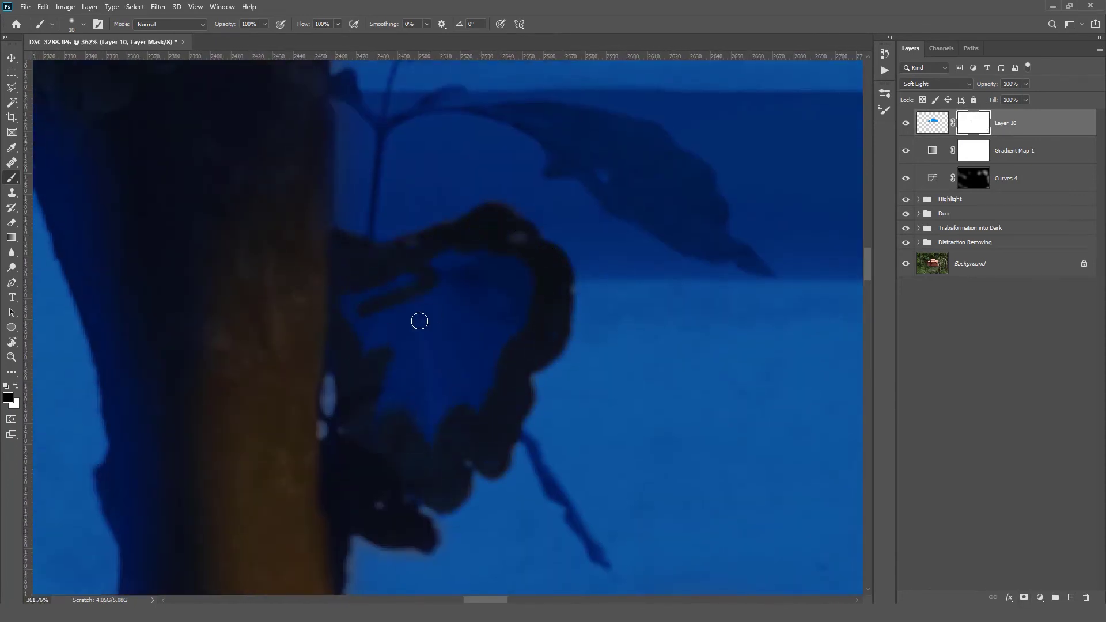
{"action": "key", "text": "x"}
{"action": "left_click_drag", "start_coordinate": [518, 277], "coordinate": [423, 345]}
{"action": "left_click_drag", "start_coordinate": [469, 222], "coordinate": [452, 489]}
{"action": "left_click_drag", "start_coordinate": [397, 270], "coordinate": [432, 293]}
Mask the blue off the small hanging leaf and the leaf clusters above it beside the trunk
{"action": "key", "text": "x"}
{"action": "scroll", "coordinate": [455, 274], "scroll_direction": "up", "scroll_amount": 4}
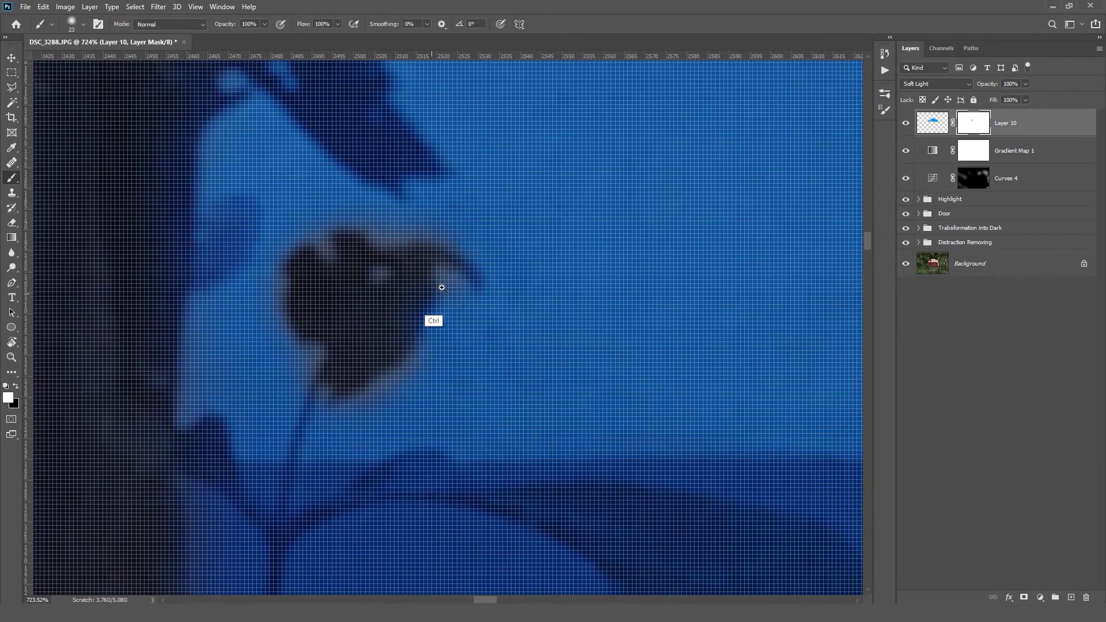
{"action": "scroll", "coordinate": [455, 273], "scroll_direction": "down", "scroll_amount": 3}
{"action": "scroll", "coordinate": [439, 250], "scroll_direction": "up", "scroll_amount": 3}
{"action": "key", "text": "x"}
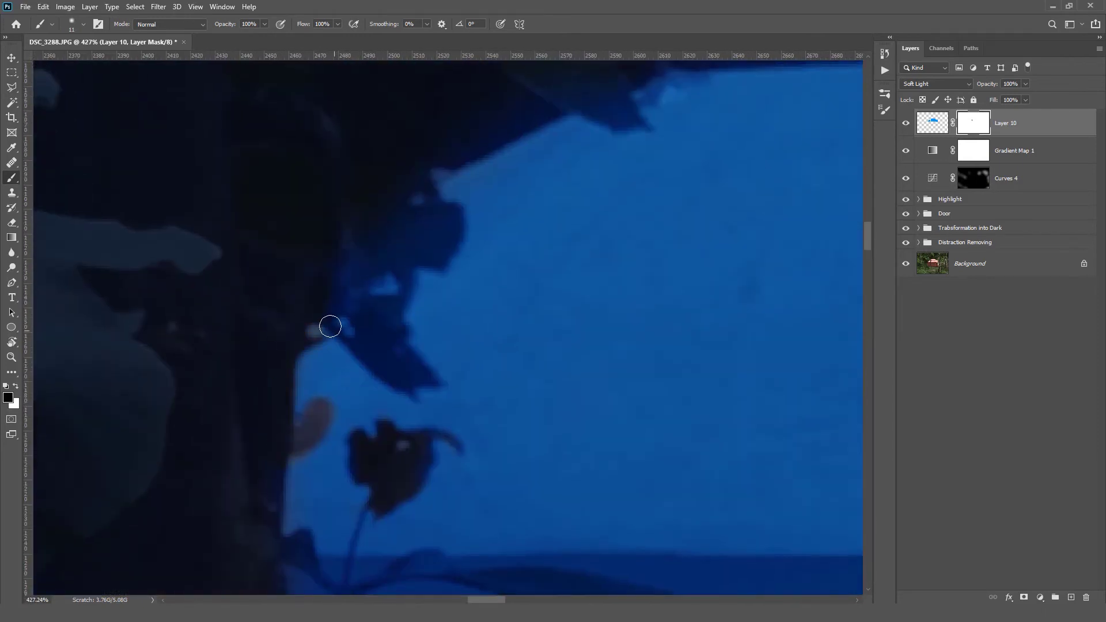
{"action": "left_click_drag", "start_coordinate": [423, 223], "coordinate": [449, 245]}
{"action": "left_click_drag", "start_coordinate": [388, 319], "coordinate": [405, 264]}
{"action": "left_click_drag", "start_coordinate": [457, 167], "coordinate": [526, 284]}
{"action": "key", "text": "ctrl+z"}
{"action": "left_click_drag", "start_coordinate": [345, 172], "coordinate": [390, 342]}
{"action": "left_click_drag", "start_coordinate": [171, 513], "coordinate": [422, 304]}
Restore the blue on the mask along the roof's upper-left edge where it meets the overhanging leaves
{"action": "scroll", "coordinate": [422, 304], "scroll_direction": "down", "scroll_amount": 2}
{"action": "key", "text": "x"}
{"action": "scroll", "coordinate": [439, 377], "scroll_direction": "up", "scroll_amount": 3}
{"action": "mouse_move", "coordinate": [351, 288]}
{"action": "left_mouse_down"}
{"action": "mouse_move", "coordinate": [365, 299]}
{"action": "mouse_move", "coordinate": [352, 326]}
{"action": "left_mouse_up"}
{"action": "scroll", "coordinate": [365, 311], "scroll_direction": "up", "scroll_amount": 2}
{"action": "left_click_drag", "start_coordinate": [496, 149], "coordinate": [429, 228]}
{"action": "scroll", "coordinate": [429, 227], "scroll_direction": "right", "scroll_amount": 3}
{"action": "scroll", "coordinate": [411, 316], "scroll_direction": "up", "scroll_amount": 2}
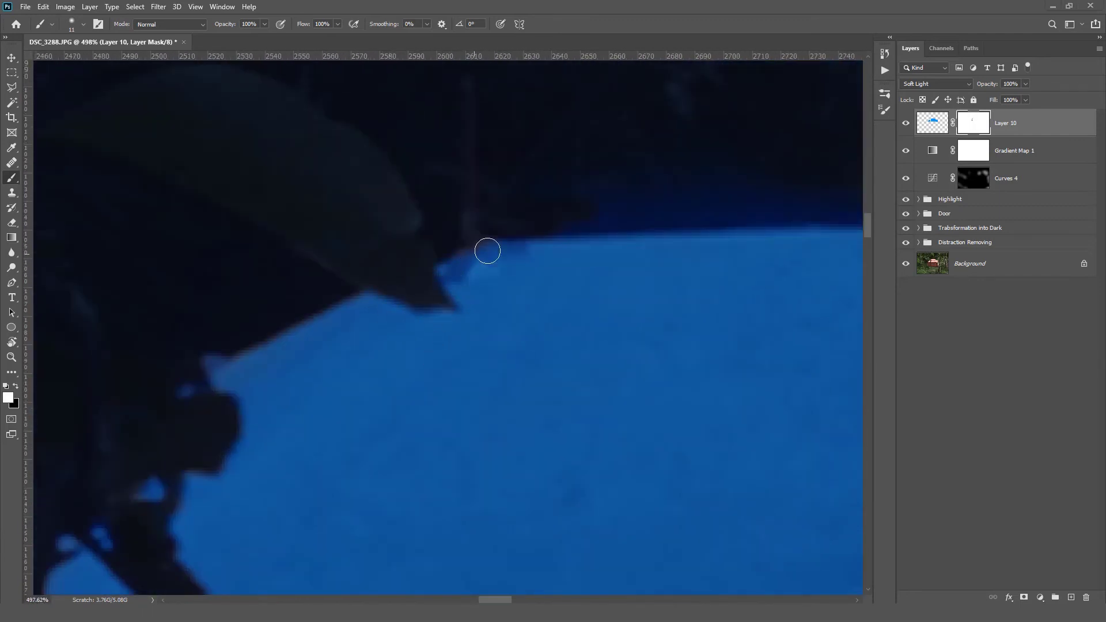
{"action": "scroll", "coordinate": [487, 250], "scroll_direction": "down", "scroll_amount": 3}
{"action": "left_click_drag", "start_coordinate": [422, 407], "coordinate": [440, 190]}
{"action": "scroll", "coordinate": [443, 322], "scroll_direction": "up", "scroll_amount": 3}
Mask the blue off the long pointed leaf that crosses the roof's dark band
{"action": "key", "text": "x"}
{"action": "left_click_drag", "start_coordinate": [446, 341], "coordinate": [528, 370]}
{"action": "left_click_drag", "start_coordinate": [622, 460], "coordinate": [455, 363]}
{"action": "left_click_drag", "start_coordinate": [394, 329], "coordinate": [510, 398]}
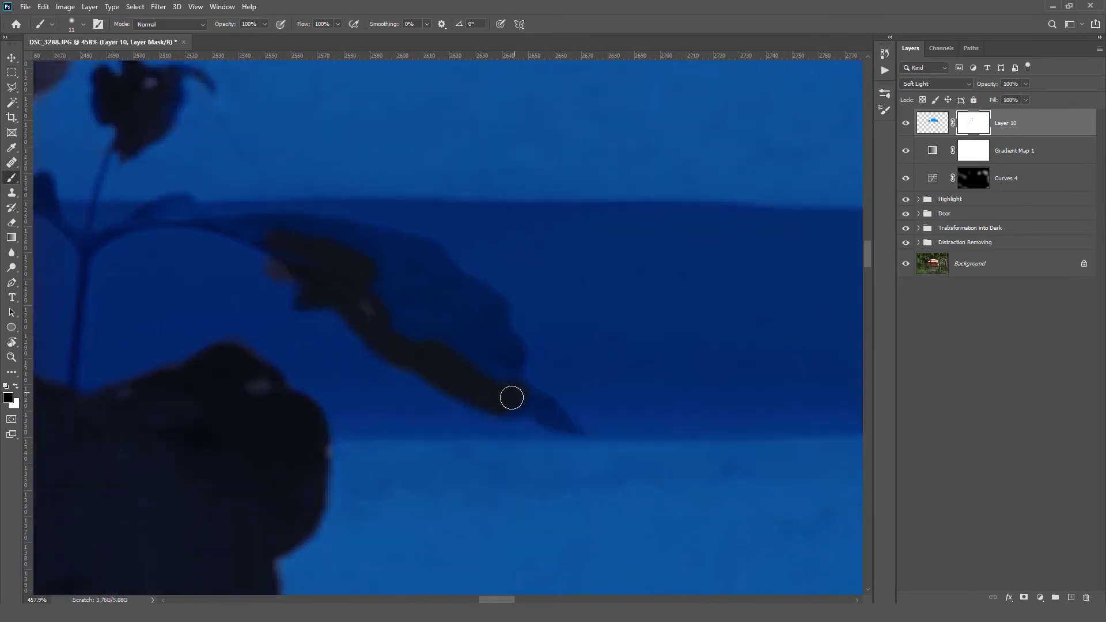
{"action": "left_click_drag", "start_coordinate": [591, 475], "coordinate": [414, 305]}
{"action": "left_click_drag", "start_coordinate": [322, 288], "coordinate": [431, 315]}
{"action": "left_click_drag", "start_coordinate": [507, 334], "coordinate": [370, 314]}
{"action": "left_click_drag", "start_coordinate": [587, 436], "coordinate": [490, 380]}
{"action": "left_click_drag", "start_coordinate": [370, 324], "coordinate": [531, 366]}
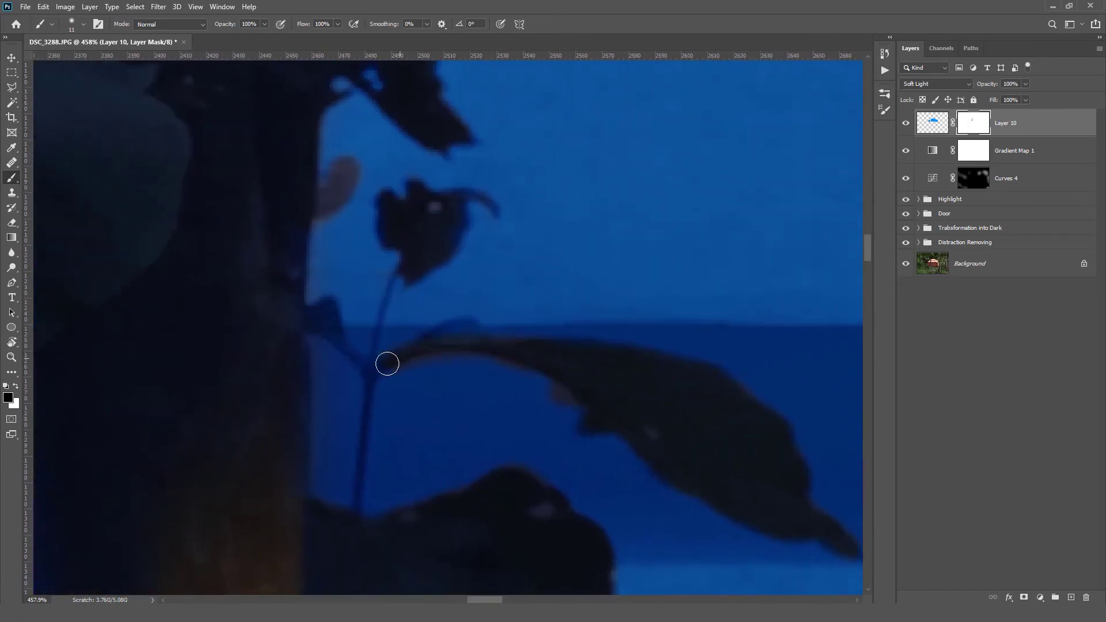
Refine the mask around the thin stems and small leaves along the trunk's right edge
{"action": "scroll", "coordinate": [455, 361], "scroll_direction": "left", "scroll_amount": 3}
{"action": "scroll", "coordinate": [524, 363], "scroll_direction": "right", "scroll_amount": 5}
{"action": "scroll", "coordinate": [518, 369], "scroll_direction": "down", "scroll_amount": 1}
{"action": "key", "text": "x"}
{"action": "left_click_drag", "start_coordinate": [259, 209], "coordinate": [320, 318]}
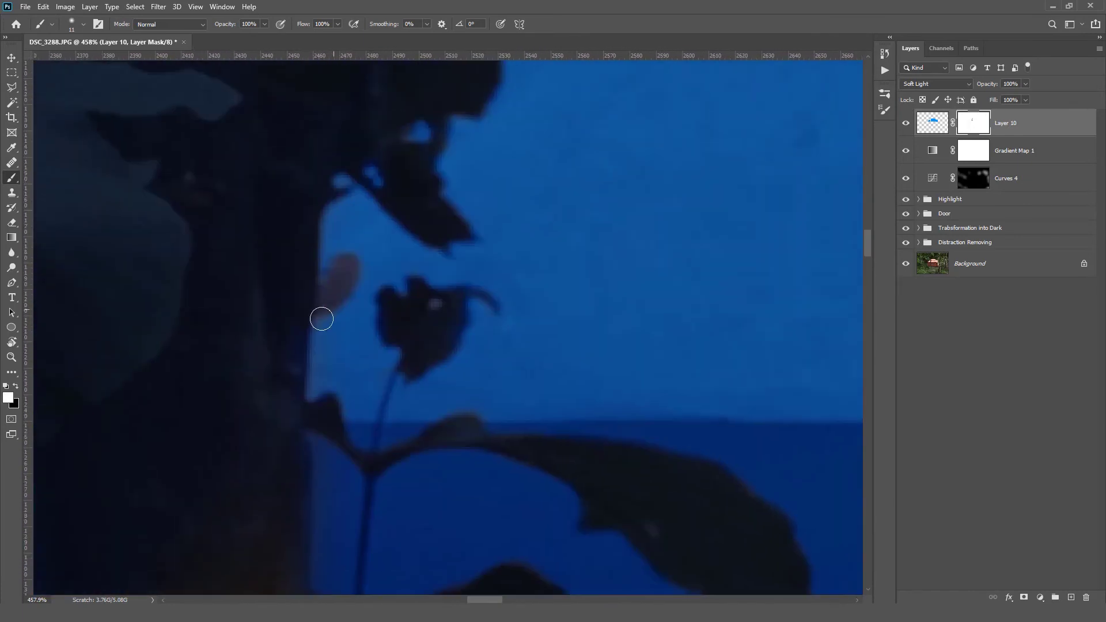
{"action": "left_click_drag", "start_coordinate": [627, 417], "coordinate": [380, 212]}
Mask the blue off the thin twig below the large leaf cluster and tidy the roof around it
{"action": "scroll", "coordinate": [472, 327], "scroll_direction": "down", "scroll_amount": 5}
{"action": "scroll", "coordinate": [470, 427], "scroll_direction": "up", "scroll_amount": 5}
{"action": "key", "text": "x"}
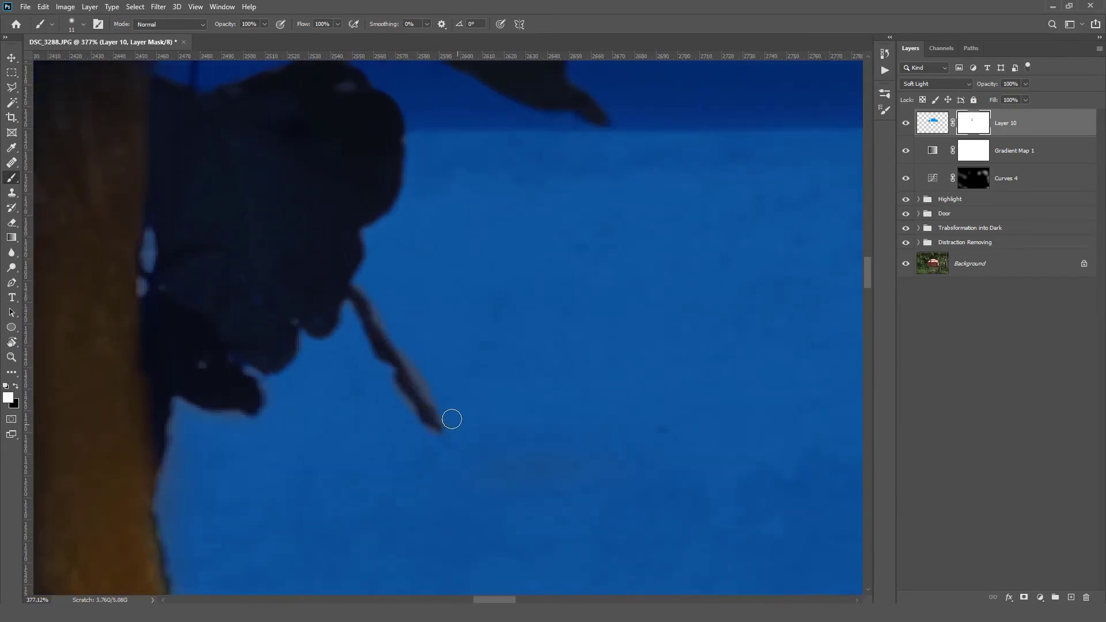
{"action": "scroll", "coordinate": [501, 355], "scroll_direction": "down", "scroll_amount": 5}
{"action": "scroll", "coordinate": [380, 332], "scroll_direction": "up", "scroll_amount": 6}
{"action": "scroll", "coordinate": [495, 244], "scroll_direction": "down", "scroll_amount": 6}
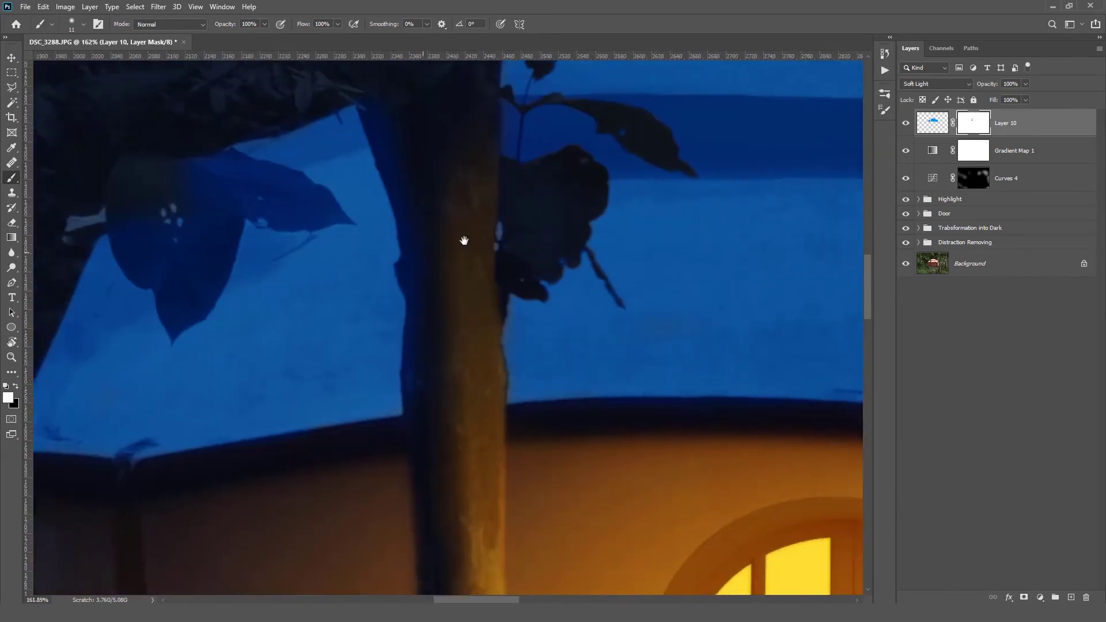
Mask the blue haze off the tree trunk and clean up the roof along the trunk's left edge
{"action": "scroll", "coordinate": [369, 357], "scroll_direction": "up", "scroll_amount": 3}
{"action": "key", "text": "x"}
{"action": "scroll", "coordinate": [469, 315], "scroll_direction": "up", "scroll_amount": 2}
{"action": "scroll", "coordinate": [407, 187], "scroll_direction": "up", "scroll_amount": 2}
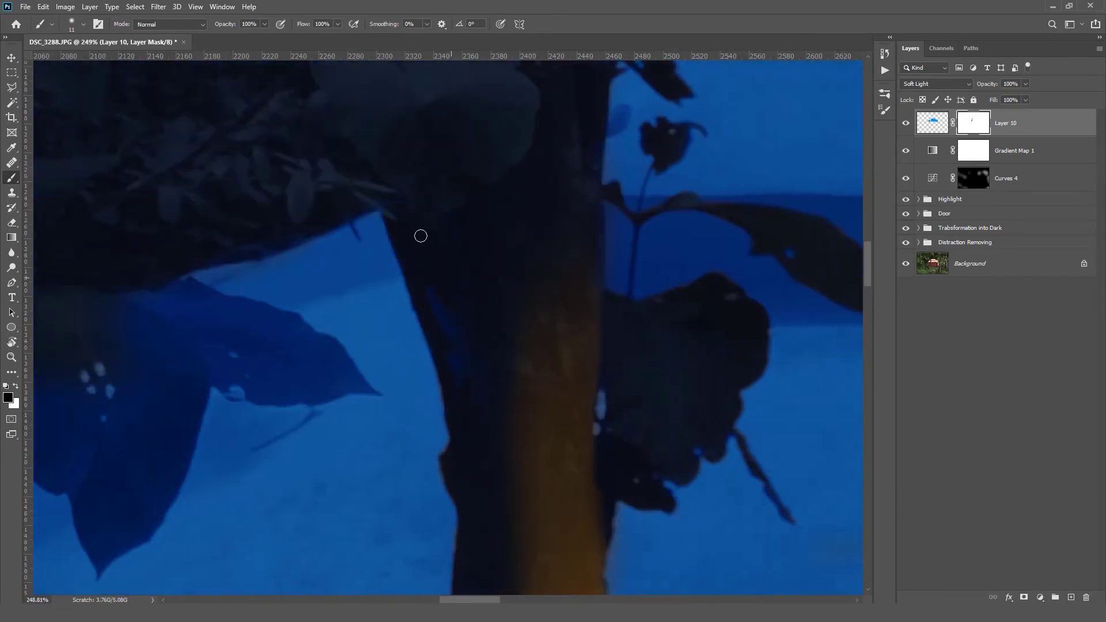
{"action": "key", "text": "x"}
{"action": "scroll", "coordinate": [594, 216], "scroll_direction": "down", "scroll_amount": 6}
{"action": "scroll", "coordinate": [510, 224], "scroll_direction": "up", "scroll_amount": 6}
Mask the blue off the big leaves overlapping the left part of the roof with a 17 px brush
{"action": "mouse_move", "coordinate": [455, 325]}
{"action": "left_mouse_down"}
{"action": "mouse_move", "coordinate": [385, 325]}
{"action": "mouse_move", "coordinate": [600, 276]}
{"action": "left_mouse_up"}
{"action": "right_click", "coordinate": [600, 276], "text": "alt"}
{"action": "left_click_drag", "start_coordinate": [407, 397], "coordinate": [463, 308]}
{"action": "scroll", "coordinate": [463, 308], "scroll_direction": "up", "scroll_amount": 3}
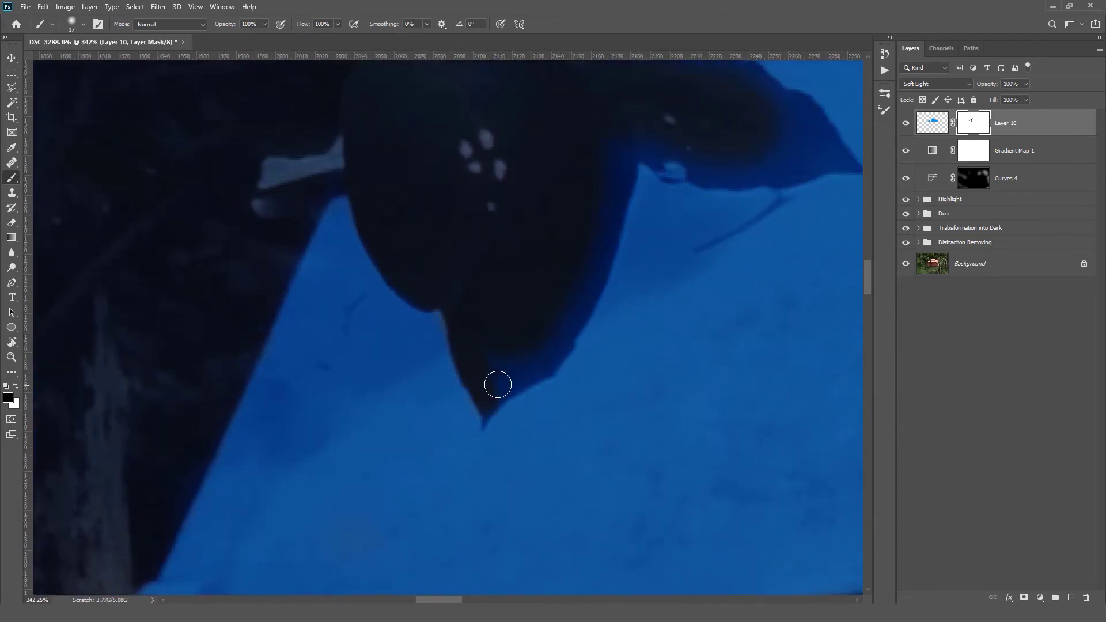
{"action": "left_click_drag", "start_coordinate": [593, 189], "coordinate": [435, 300]}
{"action": "left_click_drag", "start_coordinate": [491, 271], "coordinate": [592, 282]}
{"action": "left_click_drag", "start_coordinate": [535, 165], "coordinate": [633, 248]}
Refine the mask along the edges of the left leaves and around the small holes in them
{"action": "key", "text": "x"}
{"action": "left_click_drag", "start_coordinate": [444, 348], "coordinate": [542, 268]}
{"action": "left_click_drag", "start_coordinate": [568, 363], "coordinate": [454, 529]}
{"action": "left_click_drag", "start_coordinate": [324, 364], "coordinate": [292, 351]}
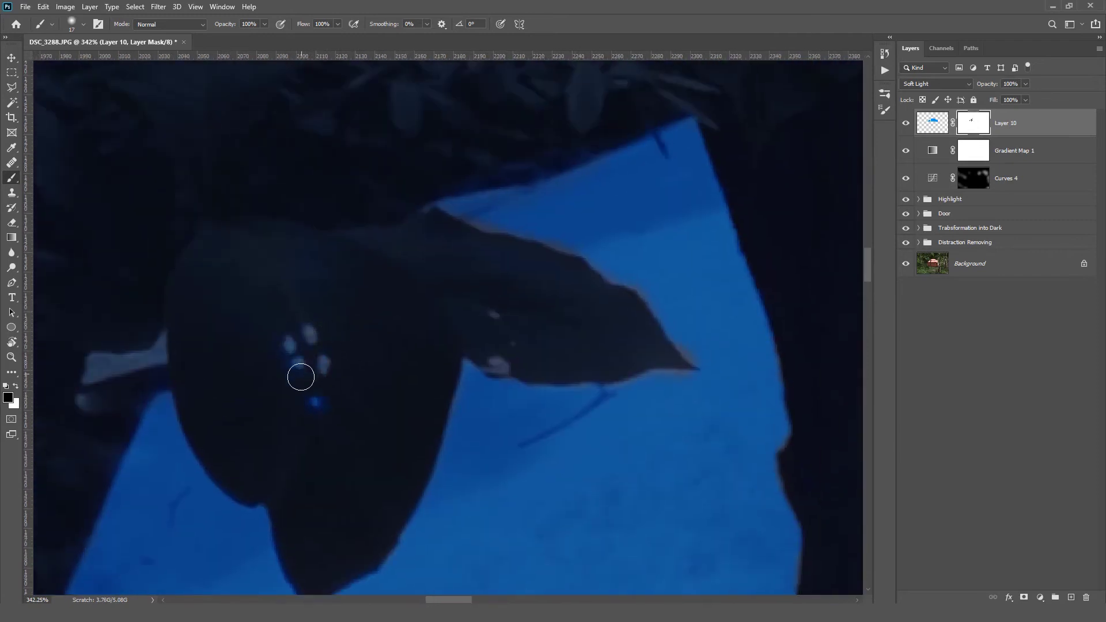
{"action": "scroll", "coordinate": [331, 343], "scroll_direction": "down", "scroll_amount": 1}
{"action": "left_click_drag", "start_coordinate": [560, 251], "coordinate": [470, 344]}
Clean up the roof layer's mask around the right corner and its protruding tip
{"action": "scroll", "coordinate": [291, 281], "scroll_direction": "down", "scroll_amount": 10}
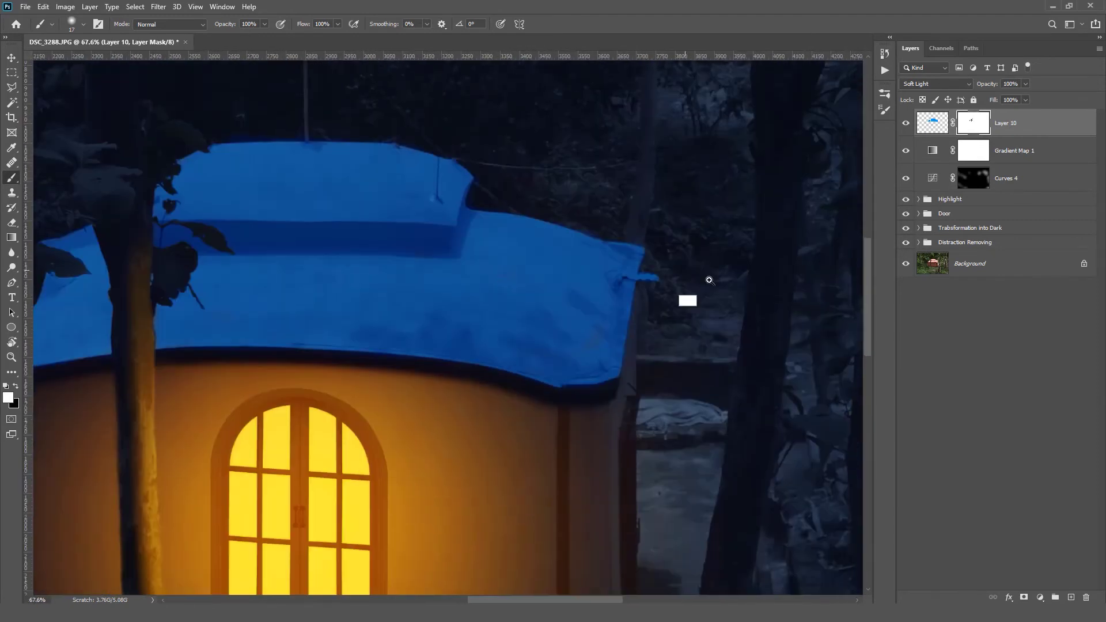
{"action": "scroll", "coordinate": [669, 270], "scroll_direction": "up", "scroll_amount": 10}
{"action": "left_click_drag", "start_coordinate": [539, 214], "coordinate": [614, 324]}
{"action": "mouse_move", "coordinate": [573, 397]}
{"action": "left_mouse_down"}
{"action": "mouse_move", "coordinate": [580, 363]}
{"action": "mouse_move", "coordinate": [619, 333]}
{"action": "left_mouse_up"}
{"action": "left_click_drag", "start_coordinate": [499, 279], "coordinate": [560, 293]}
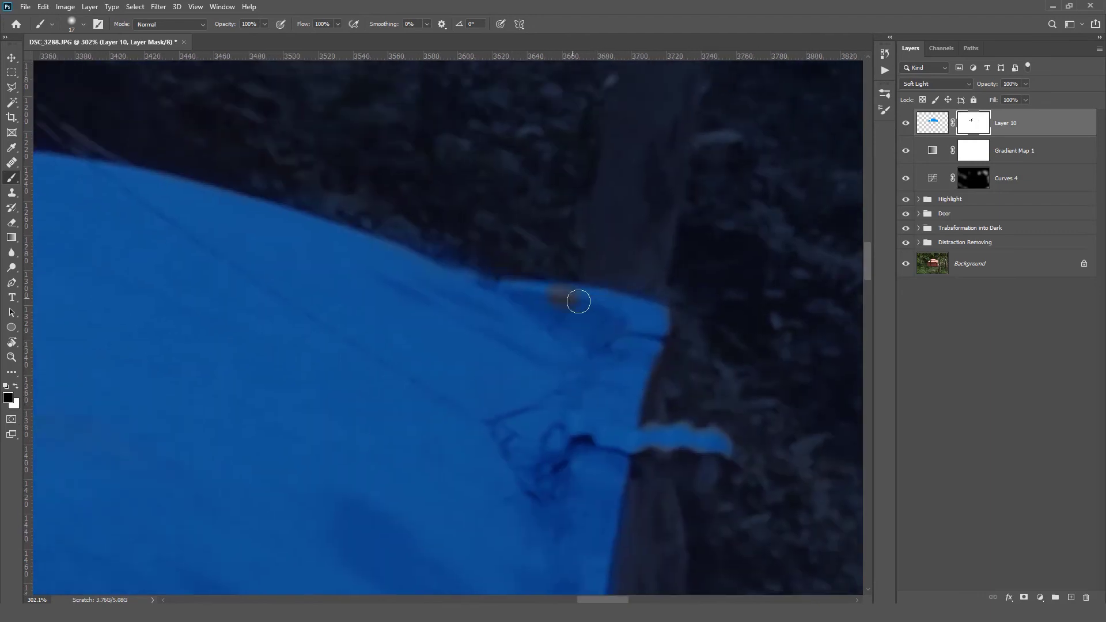
{"action": "left_click_drag", "start_coordinate": [485, 255], "coordinate": [603, 356]}
{"action": "left_click_drag", "start_coordinate": [604, 356], "coordinate": [474, 319]}
Touch up the mask along the roof's top edge around the base of the pole
{"action": "scroll", "coordinate": [474, 318], "scroll_direction": "down", "scroll_amount": 8}
{"action": "scroll", "coordinate": [505, 226], "scroll_direction": "up", "scroll_amount": 10}
{"action": "scroll", "coordinate": [505, 226], "scroll_direction": "down", "scroll_amount": 5}
{"action": "left_click_drag", "start_coordinate": [242, 156], "coordinate": [576, 247]}
{"action": "left_click_drag", "start_coordinate": [316, 259], "coordinate": [555, 239]}
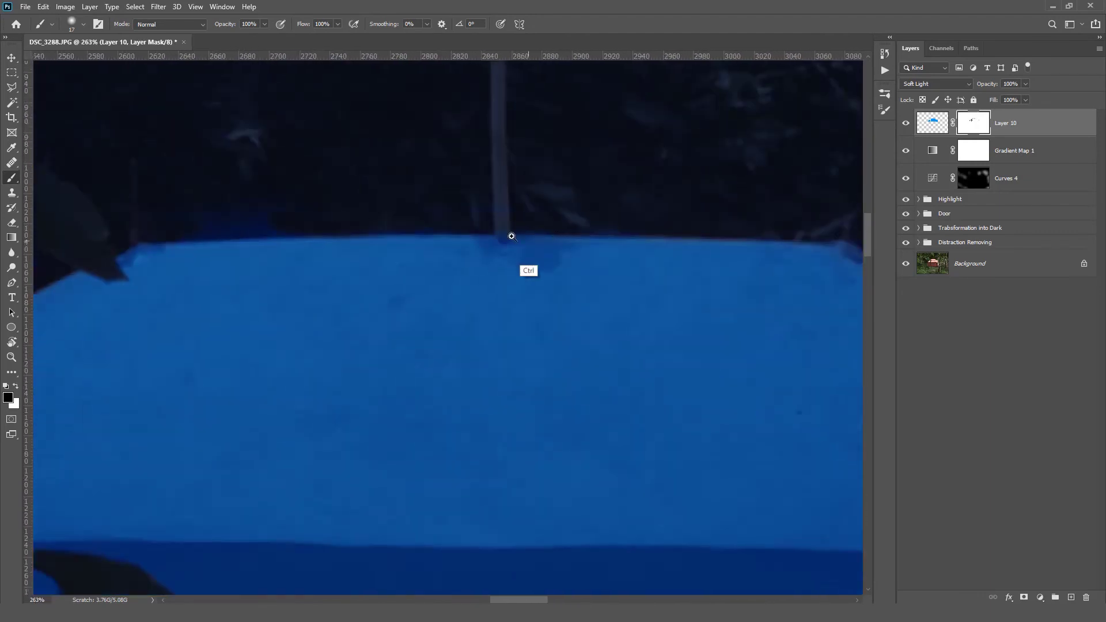
{"action": "scroll", "coordinate": [555, 240], "scroll_direction": "down", "scroll_amount": 10}
{"action": "scroll", "coordinate": [714, 385], "scroll_direction": "up", "scroll_amount": 10}
{"action": "key", "text": "x"}
{"action": "scroll", "coordinate": [546, 426], "scroll_direction": "down", "scroll_amount": 5}
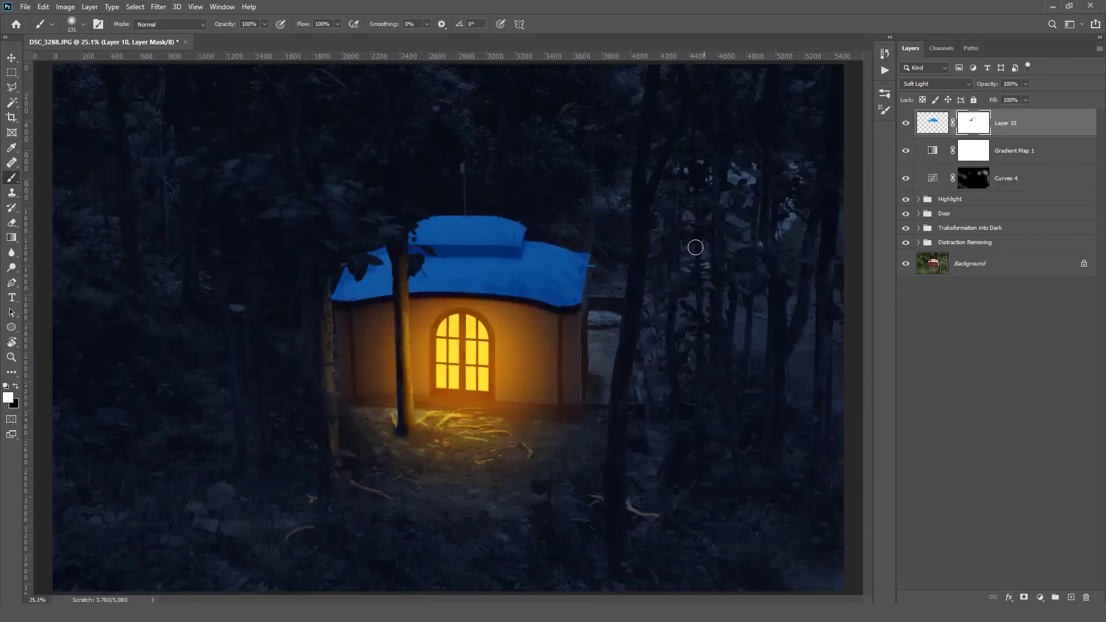
Use Blend If on the underlying layer's dark tones to blend the blue paint layer into the roof's shadows
{"action": "double_click", "coordinate": [1072, 126]}
{"action": "scroll", "coordinate": [490, 279], "scroll_direction": "up", "scroll_amount": 3}
{"action": "left_click_drag", "start_coordinate": [812, 312], "coordinate": [847, 314]}
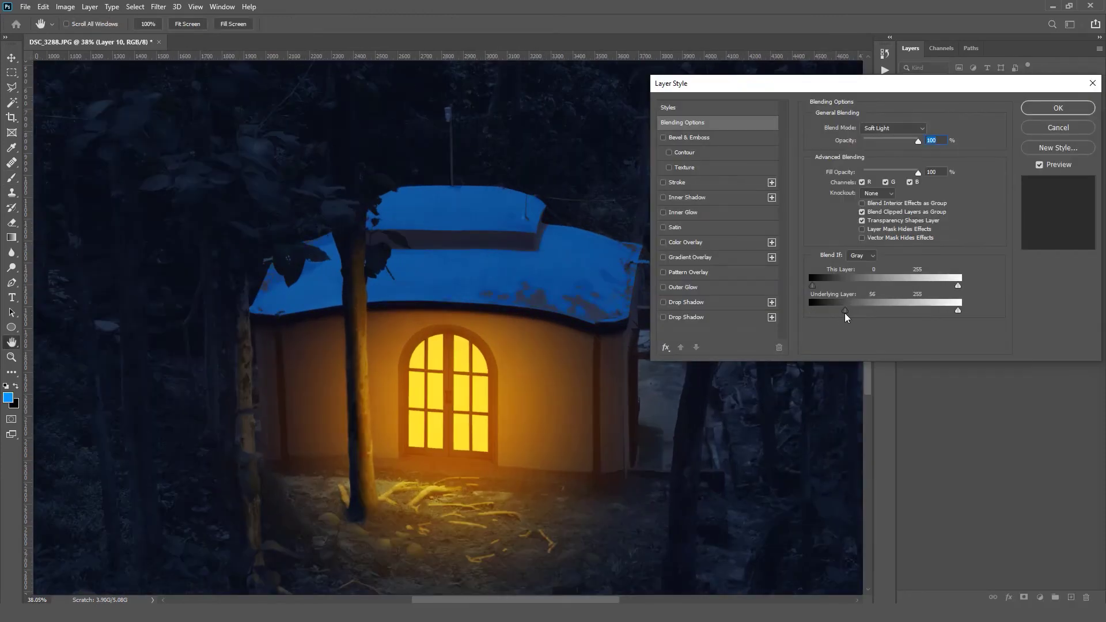
{"action": "left_click", "coordinate": [1064, 108]}
Add a Hue/Saturation adjustment clipped to the roof paint layer with hue -7, saturation +55 and lightness -14
{"action": "left_click", "coordinate": [1039, 597]}
{"action": "left_click", "coordinate": [1045, 483]}
{"action": "left_click_drag", "start_coordinate": [653, 200], "coordinate": [662, 224]}
{"action": "left_click", "coordinate": [652, 315]}
{"action": "left_click_drag", "start_coordinate": [653, 246], "coordinate": [644, 245]}
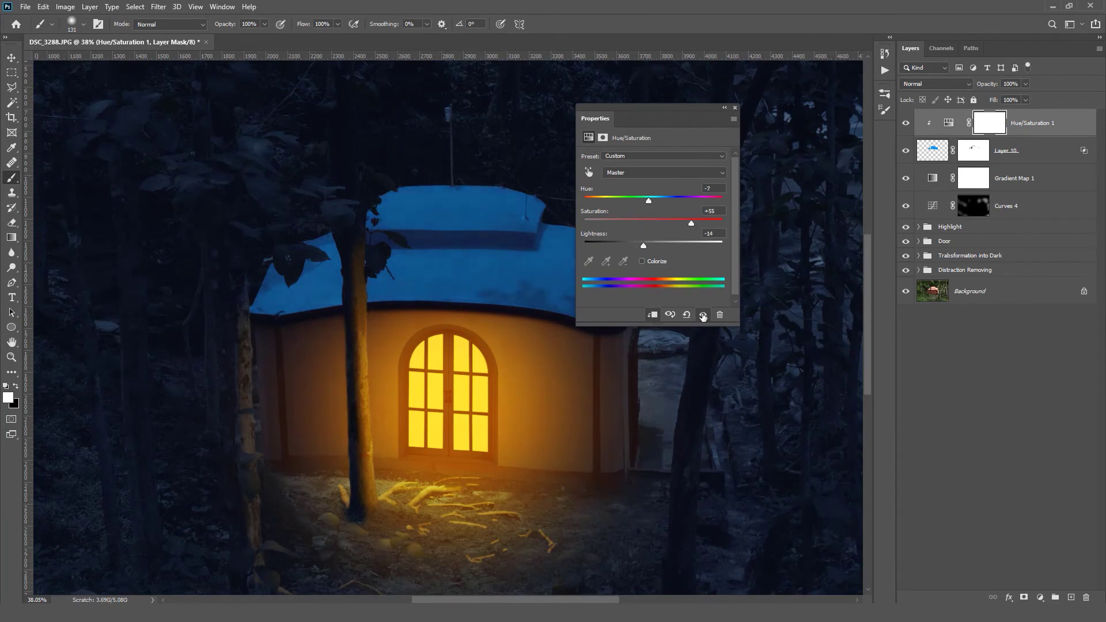
{"action": "left_click", "coordinate": [734, 108]}
Fill an elliptical selection around the door and lit ground with yellow #ffe52d on a new layer
{"action": "key", "text": "ctrl+0"}
{"action": "left_click_drag", "start_coordinate": [384, 269], "coordinate": [540, 460]}
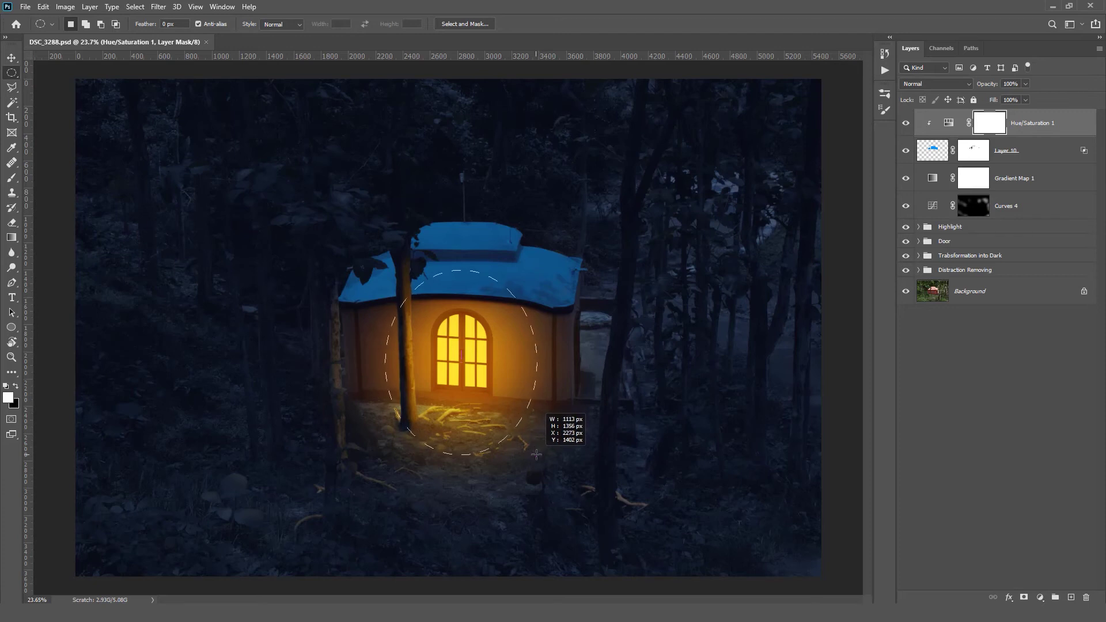
{"action": "left_click", "coordinate": [1070, 598]}
{"action": "left_click", "coordinate": [9, 397]}
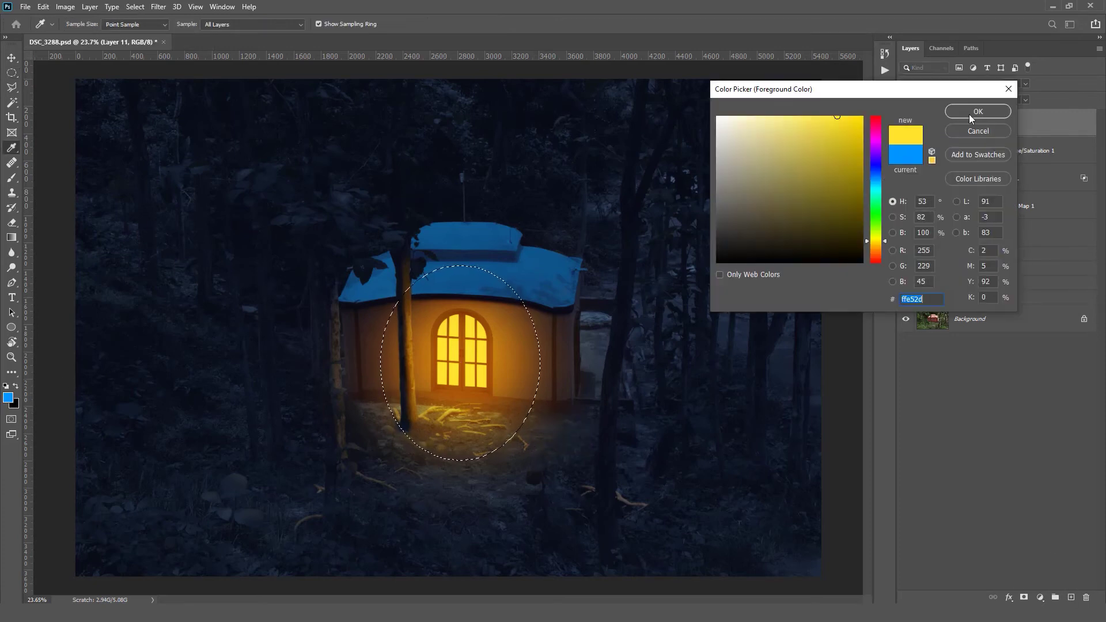
{"action": "left_click", "coordinate": [969, 114]}
{"action": "key", "text": "alt+BackSpace"}
{"action": "left_click", "coordinate": [159, 7]}
{"action": "mouse_move", "coordinate": [171, 136]}
{"action": "left_click", "coordinate": [328, 180]}
{"action": "left_click_drag", "start_coordinate": [769, 323], "coordinate": [774, 322]}
{"action": "left_click", "coordinate": [827, 189]}
Set the yellow ellipse layer's blend mode to Color and soften it with Gaussian Blur as a smart filter
{"action": "left_click", "coordinate": [935, 84]}
{"action": "left_click", "coordinate": [933, 354]}
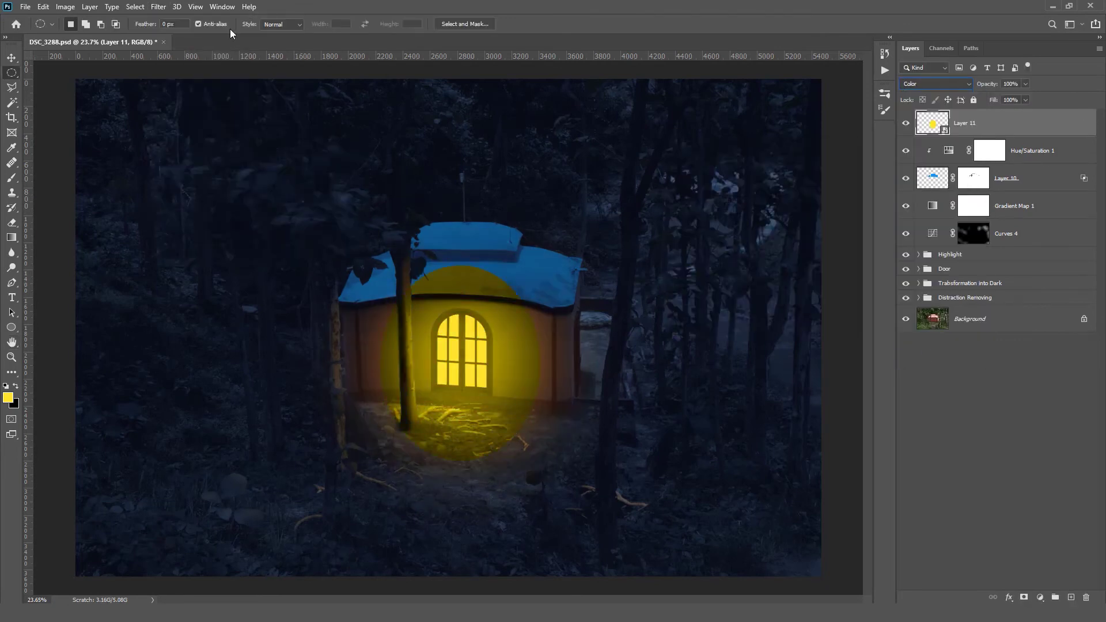
{"action": "left_click", "coordinate": [159, 6]}
{"action": "left_click", "coordinate": [172, 18]}
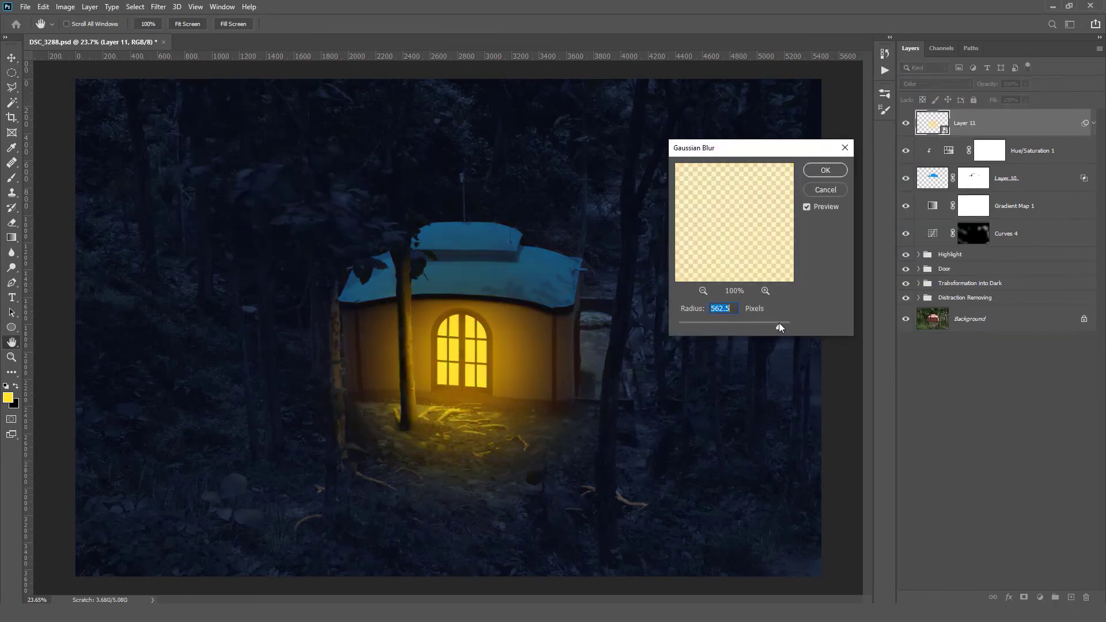
{"action": "key", "text": "Return"}
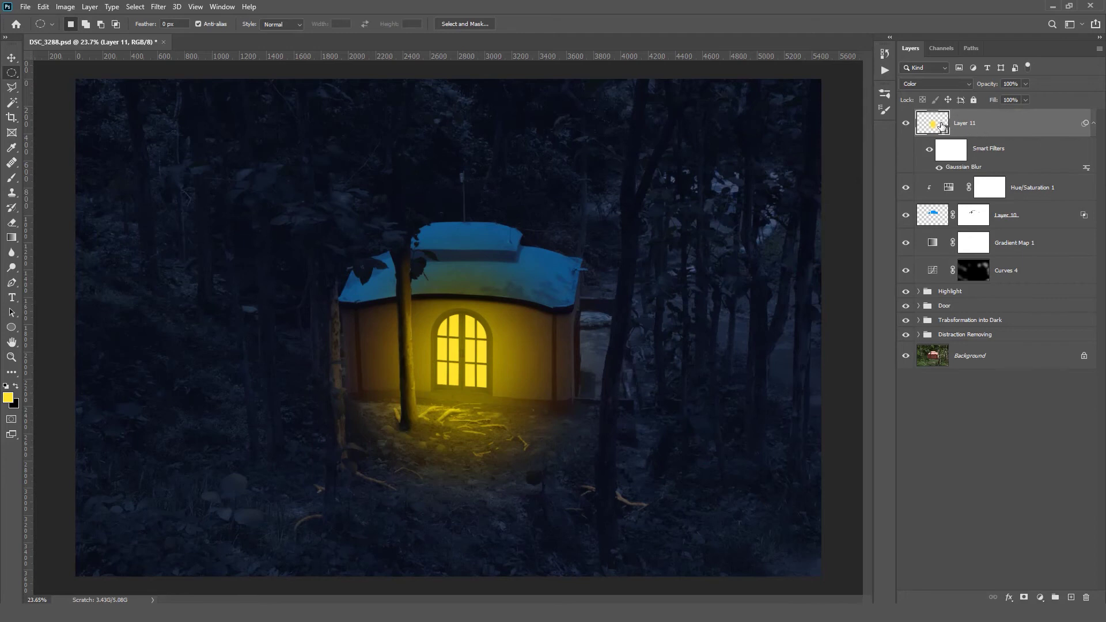
Change the yellow glow layer's blend mode to Overlay and its opacity to 60%
{"action": "left_click", "coordinate": [936, 84]}
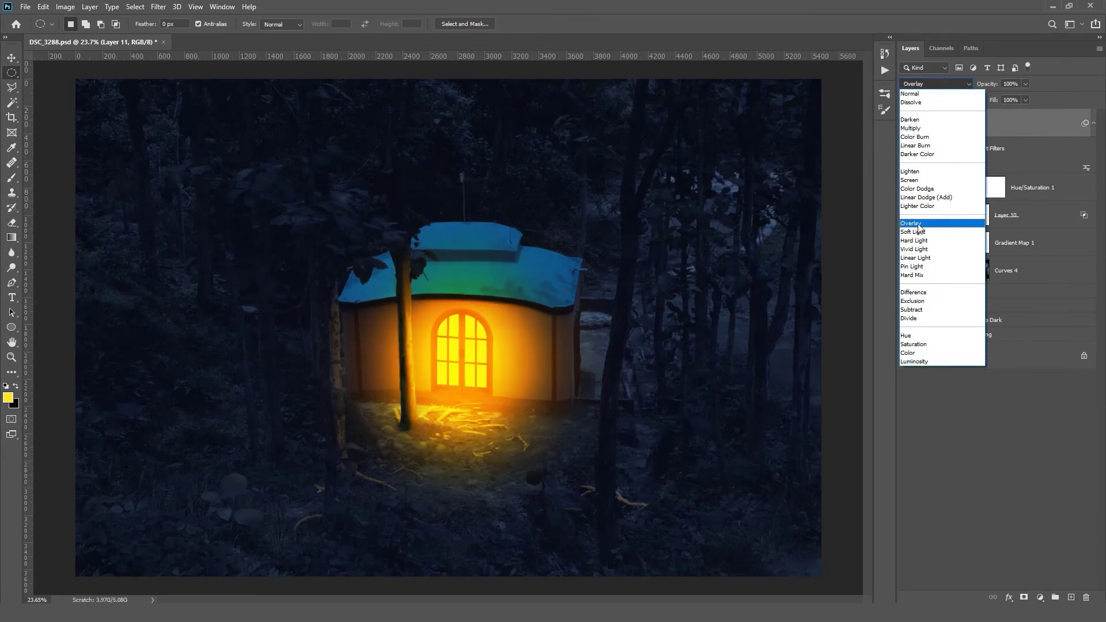
{"action": "left_click", "coordinate": [918, 226]}
{"action": "left_click_drag", "start_coordinate": [986, 84], "coordinate": [982, 85]}
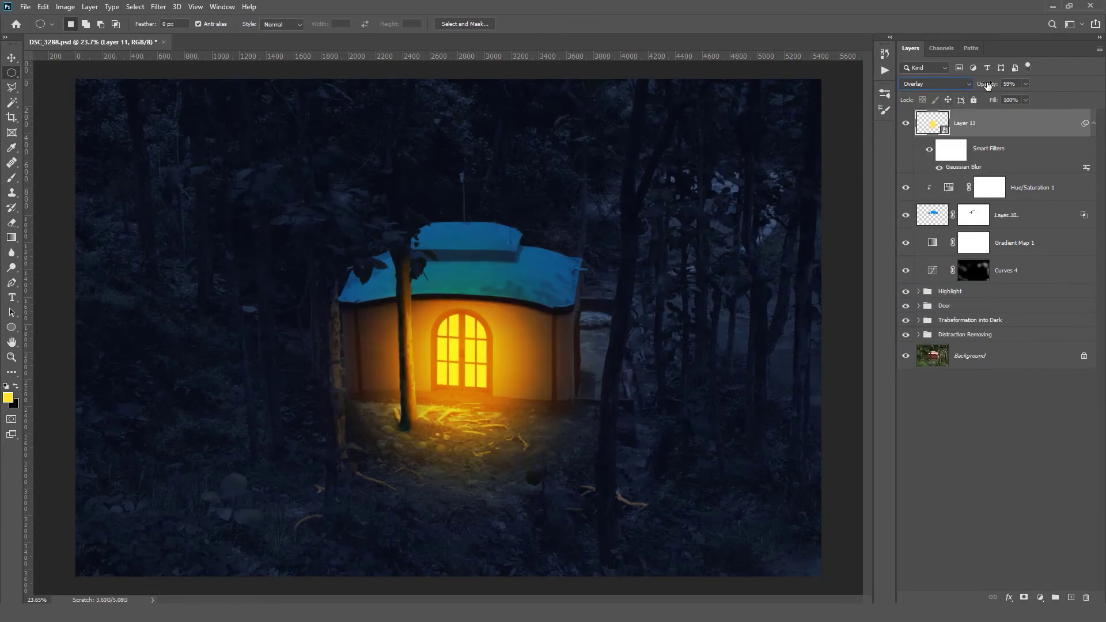
Widen the yellow glow slightly with Free Transform and readjust its Gaussian Blur radius
{"action": "key", "text": "ctrl+minus"}
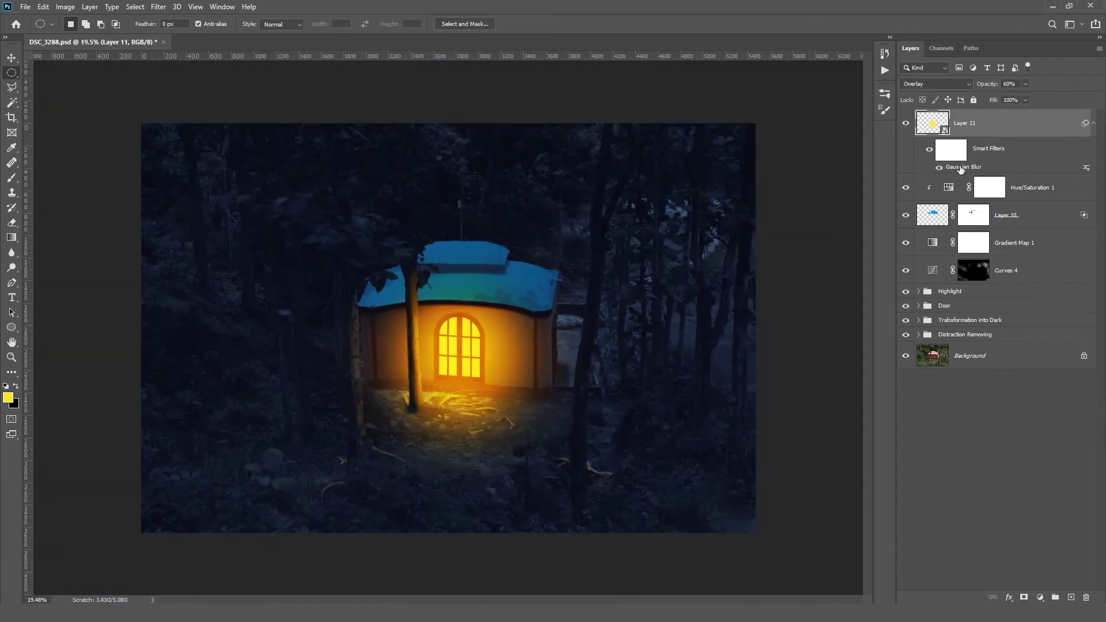
{"action": "key", "text": "ctrl+t"}
{"action": "left_click_drag", "start_coordinate": [529, 354], "coordinate": [531, 354]}
{"action": "left_click_drag", "start_coordinate": [388, 357], "coordinate": [384, 357]}
{"action": "left_click", "coordinate": [551, 24]}
{"action": "double_click", "coordinate": [974, 167]}
{"action": "left_click", "coordinate": [773, 325]}
{"action": "left_click", "coordinate": [825, 170]}
Add a layer mask to the yellow glow layer and paint the glow off the roof in black
{"action": "left_click", "coordinate": [12, 178]}
{"action": "left_click", "coordinate": [15, 386]}
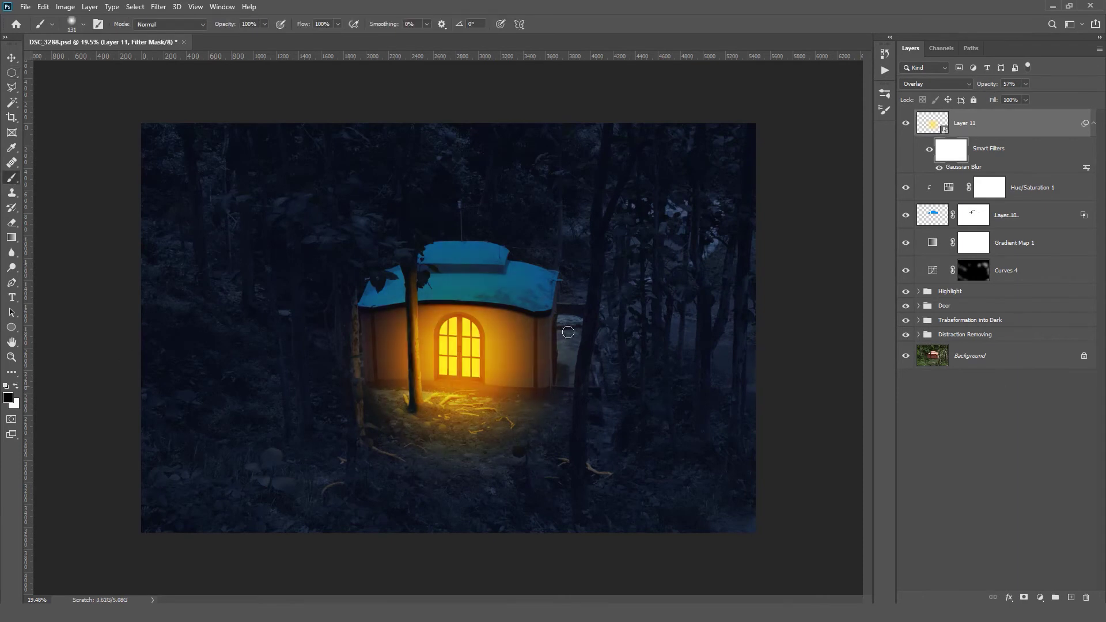
{"action": "scroll", "coordinate": [429, 306], "scroll_direction": "up", "scroll_amount": 4}
{"action": "left_click_drag", "start_coordinate": [413, 262], "coordinate": [553, 248]}
{"action": "key", "text": "ctrl+z"}
{"action": "left_click", "coordinate": [932, 123]}
{"action": "left_click", "coordinate": [1023, 597]}
{"action": "left_click_drag", "start_coordinate": [407, 202], "coordinate": [429, 259]}
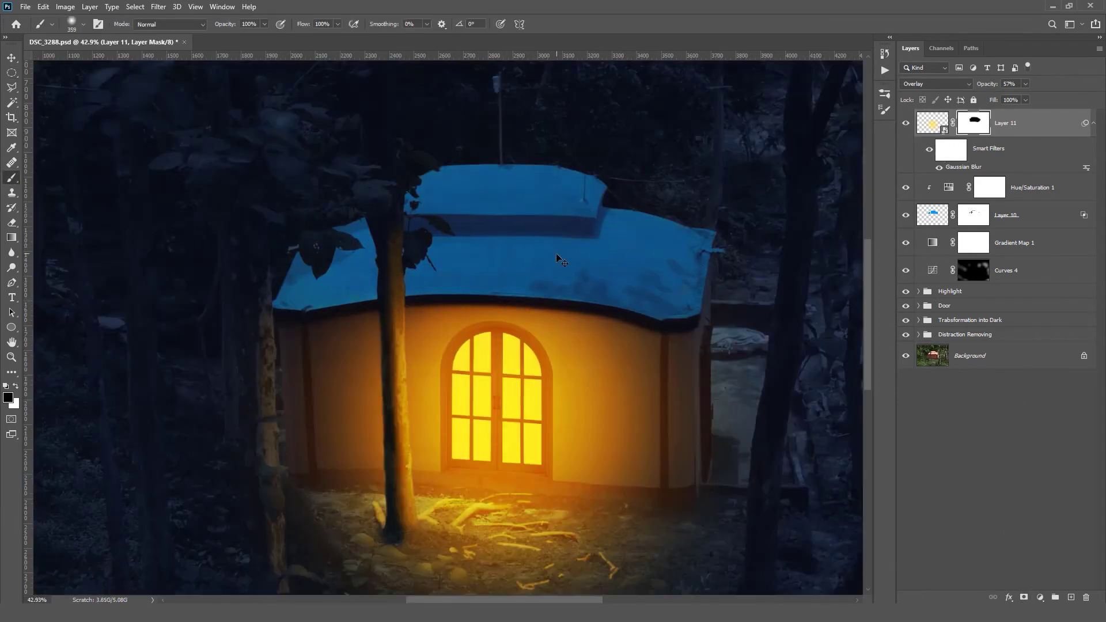
{"action": "left_click_drag", "start_coordinate": [664, 246], "coordinate": [689, 257]}
{"action": "scroll", "coordinate": [596, 149], "scroll_direction": "down", "scroll_amount": 5}
{"action": "key", "text": "ctrl+0"}
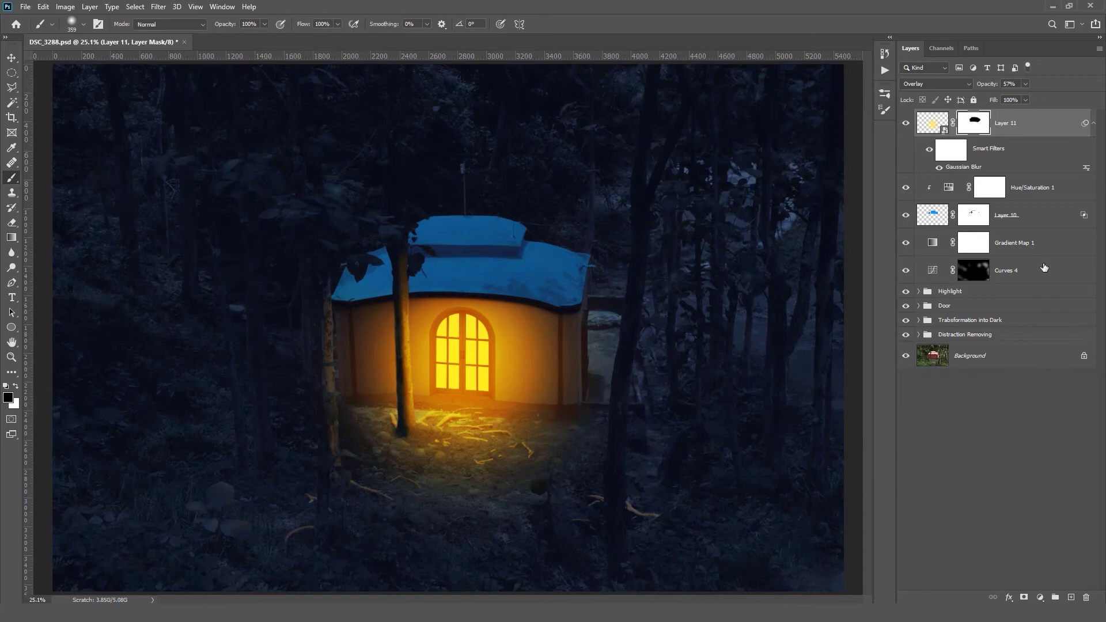
Group the layers from the yellow glow down to Curves 4 and name the group "Color+additional correction"
{"action": "left_click", "coordinate": [1044, 265], "text": "shift"}
{"action": "key", "text": "ctrl+g"}
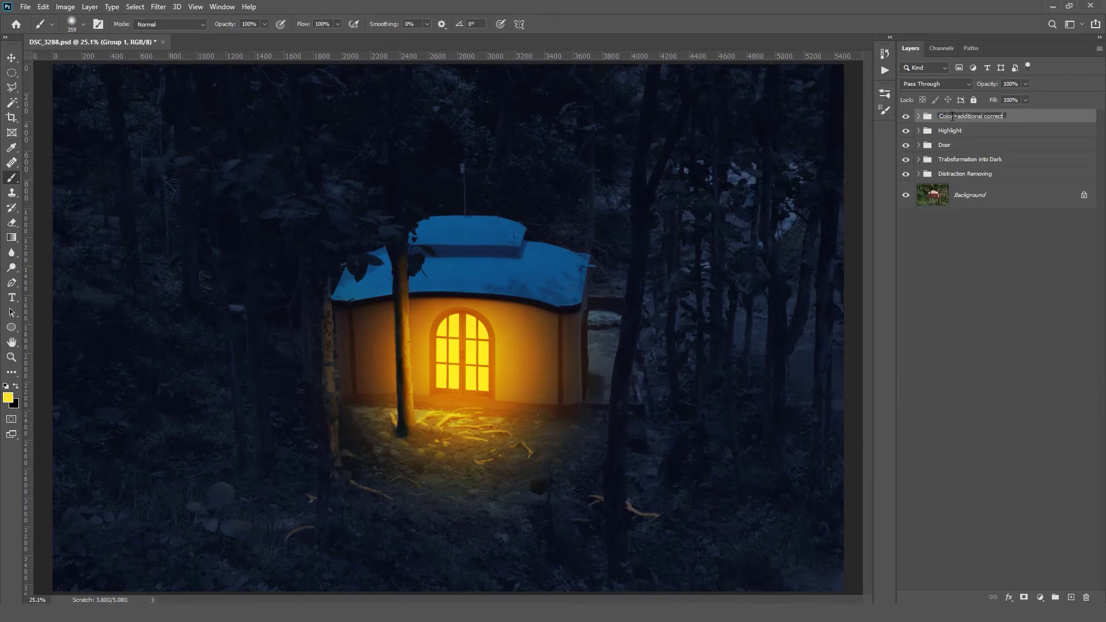
{"action": "type", "text": "ion"}
{"action": "key", "text": "Return"}
Place the Firefly 01 image as the uppermost layer and set its blend mode to Screen
{"action": "scroll", "coordinate": [552, 232], "scroll_direction": "down", "scroll_amount": 1}
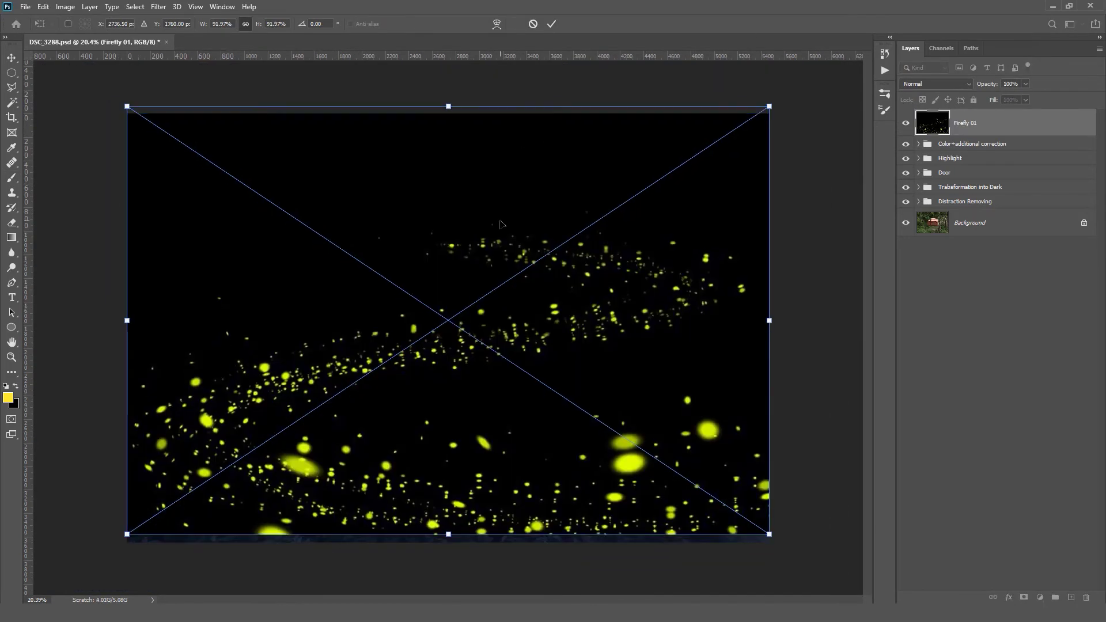
{"action": "key", "text": "Return"}
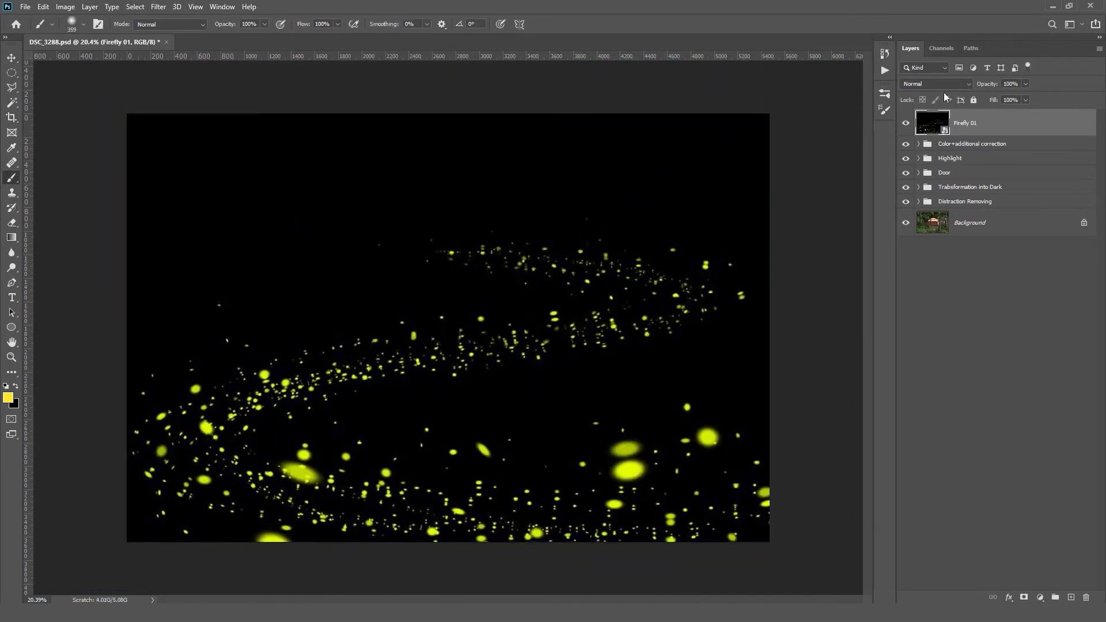
{"action": "left_click", "coordinate": [936, 83]}
{"action": "left_click", "coordinate": [923, 180]}
Enlarge and reposition the firefly layer beyond the canvas edges so the fireflies spread around the temple
{"action": "key", "text": "ctrl+t"}
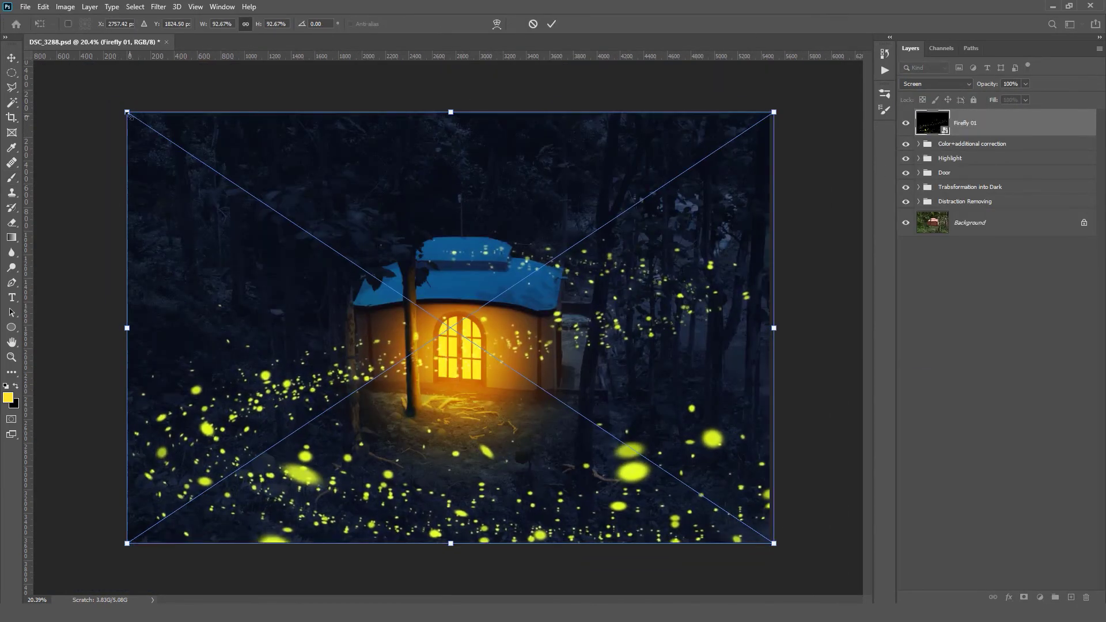
{"action": "left_click_drag", "start_coordinate": [498, 235], "coordinate": [584, 264]}
{"action": "left_click_drag", "start_coordinate": [447, 522], "coordinate": [447, 539]}
{"action": "left_click_drag", "start_coordinate": [803, 66], "coordinate": [804, 65]}
{"action": "left_click_drag", "start_coordinate": [94, 540], "coordinate": [86, 545]}
{"action": "left_click", "coordinate": [551, 23]}
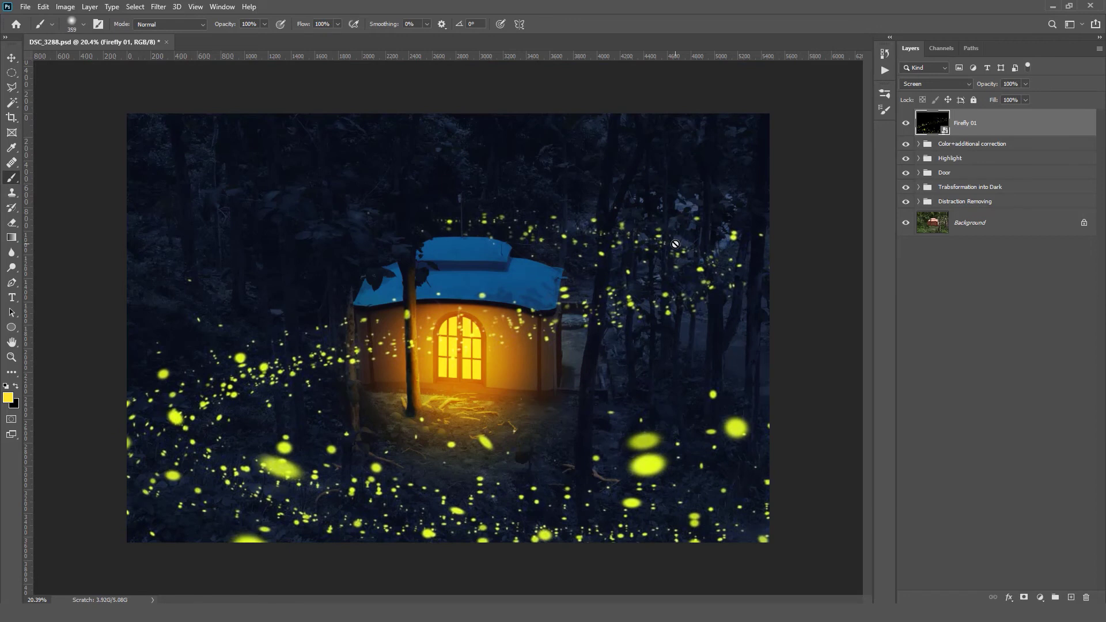
Add a layer mask to the firefly layer and paint in black over the fireflies covering the temple's front wall and door
{"action": "left_click", "coordinate": [1024, 597]}
{"action": "scroll", "coordinate": [373, 353], "scroll_direction": "up", "scroll_amount": 10}
{"action": "left_click_drag", "start_coordinate": [351, 229], "coordinate": [359, 343]}
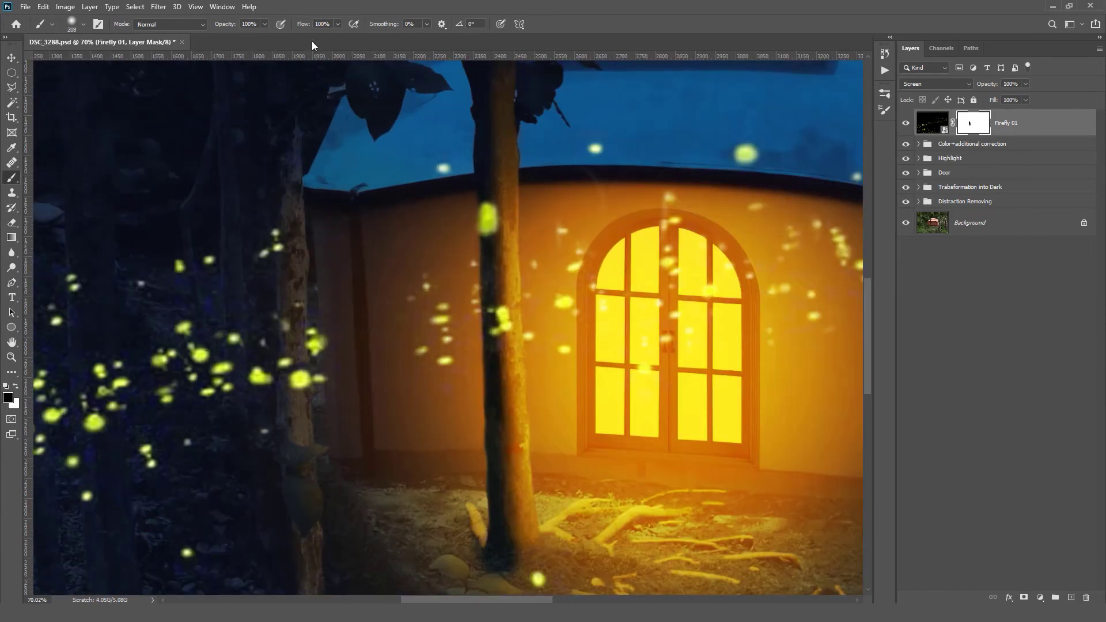
{"action": "left_click_drag", "start_coordinate": [306, 374], "coordinate": [380, 345]}
{"action": "left_click_drag", "start_coordinate": [385, 334], "coordinate": [349, 275]}
{"action": "left_click_drag", "start_coordinate": [491, 369], "coordinate": [388, 373]}
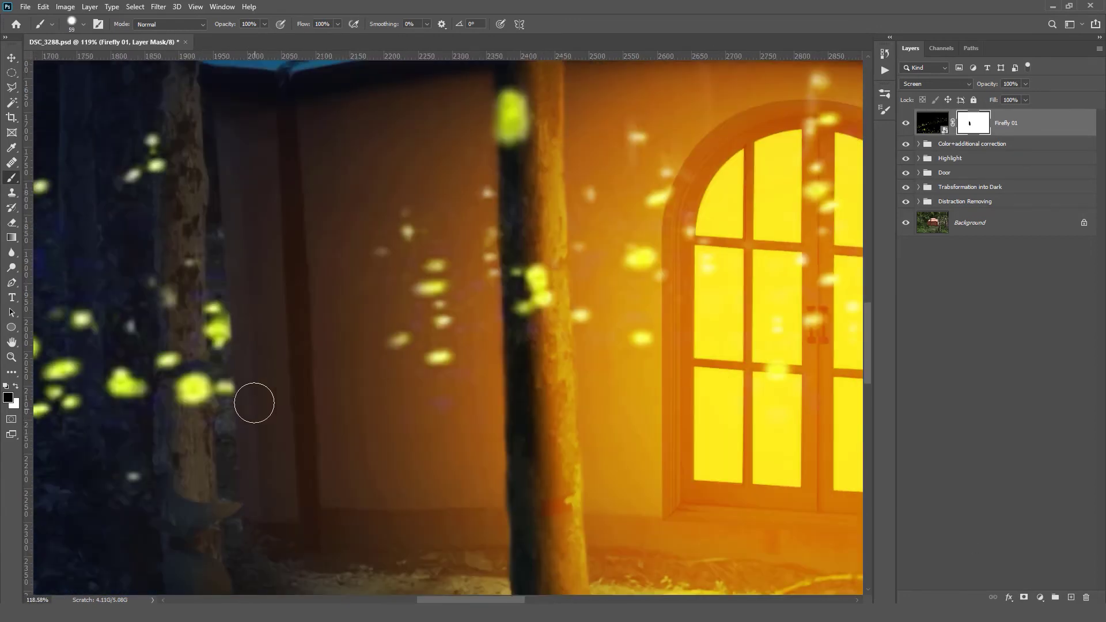
{"action": "scroll", "coordinate": [417, 318], "scroll_direction": "down", "scroll_amount": 4}
{"action": "left_click_drag", "start_coordinate": [432, 318], "coordinate": [504, 219]}
{"action": "left_click_drag", "start_coordinate": [504, 220], "coordinate": [513, 303]}
{"action": "left_click_drag", "start_coordinate": [531, 351], "coordinate": [230, 359]}
{"action": "left_click_drag", "start_coordinate": [397, 248], "coordinate": [407, 329]}
{"action": "left_click_drag", "start_coordinate": [507, 311], "coordinate": [656, 265]}
{"action": "left_click_drag", "start_coordinate": [719, 290], "coordinate": [558, 294]}
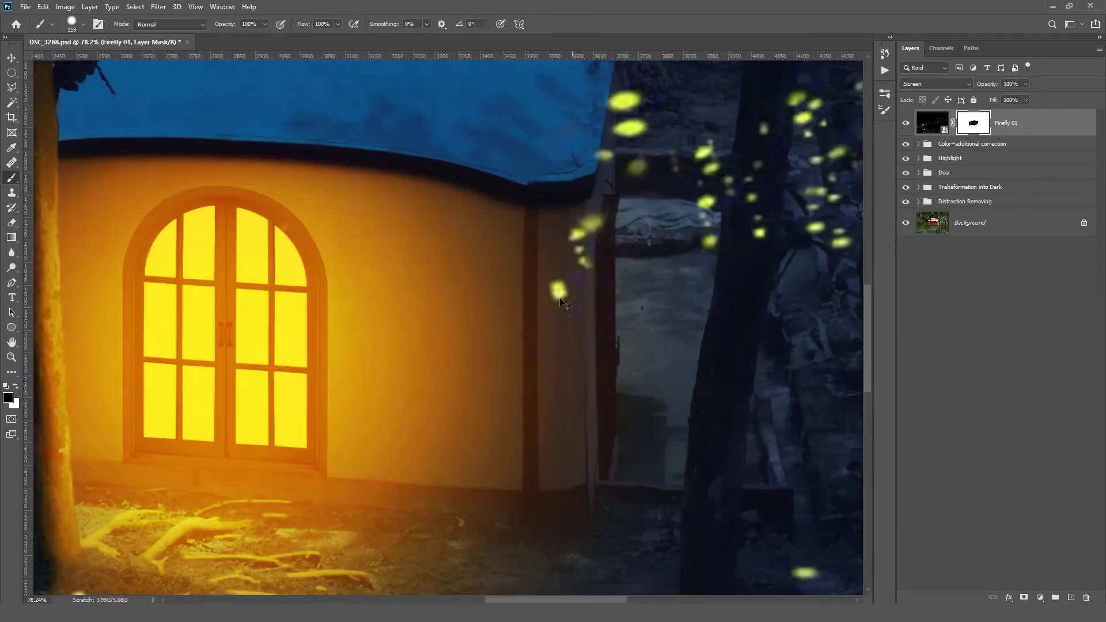
Mask out the remaining fireflies along the temple's far wall corner and roof edge in black
{"action": "scroll", "coordinate": [588, 199], "scroll_direction": "up", "scroll_amount": 3}
{"action": "left_click_drag", "start_coordinate": [588, 200], "coordinate": [565, 286]}
{"action": "scroll", "coordinate": [522, 422], "scroll_direction": "down", "scroll_amount": 6}
{"action": "left_click_drag", "start_coordinate": [521, 422], "coordinate": [557, 314]}
{"action": "scroll", "coordinate": [599, 332], "scroll_direction": "down", "scroll_amount": 1}
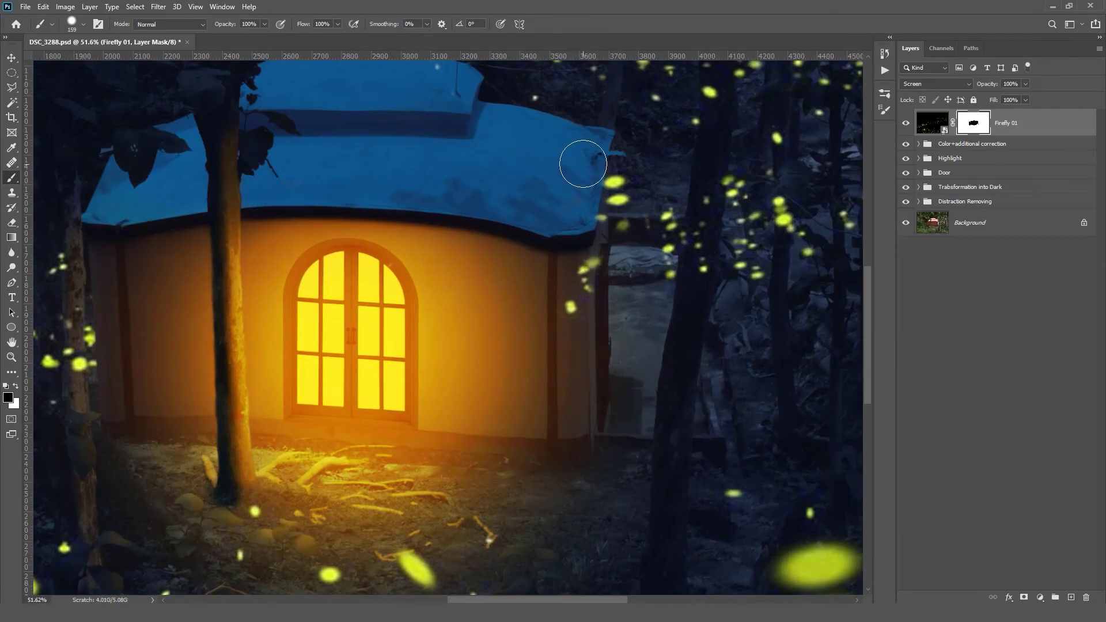
{"action": "left_click_drag", "start_coordinate": [583, 164], "coordinate": [589, 268]}
{"action": "scroll", "coordinate": [584, 204], "scroll_direction": "up", "scroll_amount": 4}
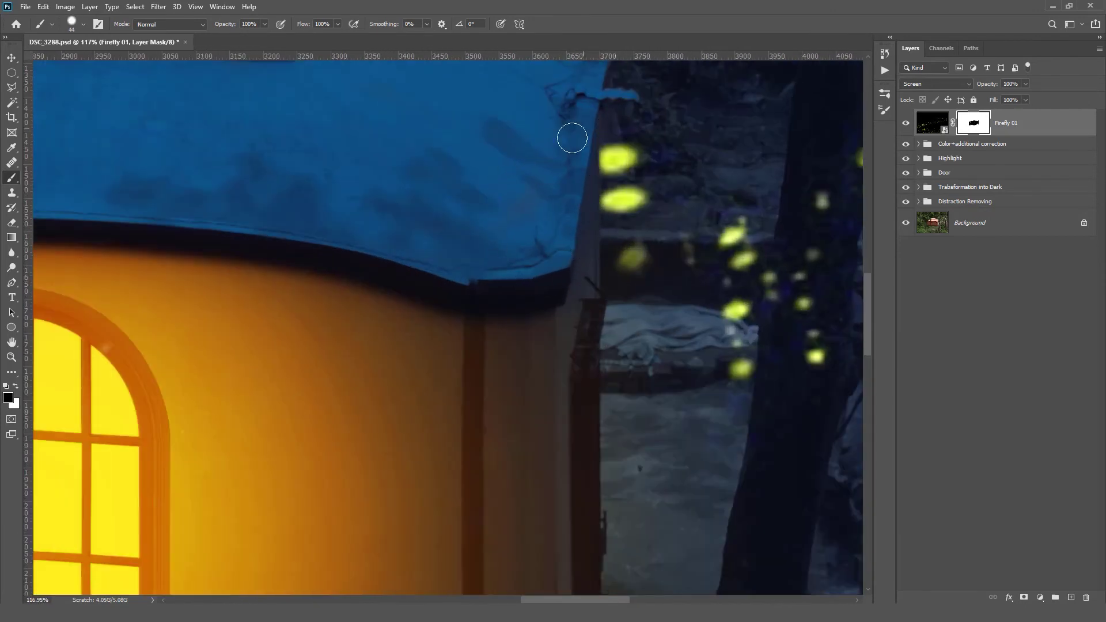
{"action": "scroll", "coordinate": [572, 138], "scroll_direction": "down", "scroll_amount": 5}
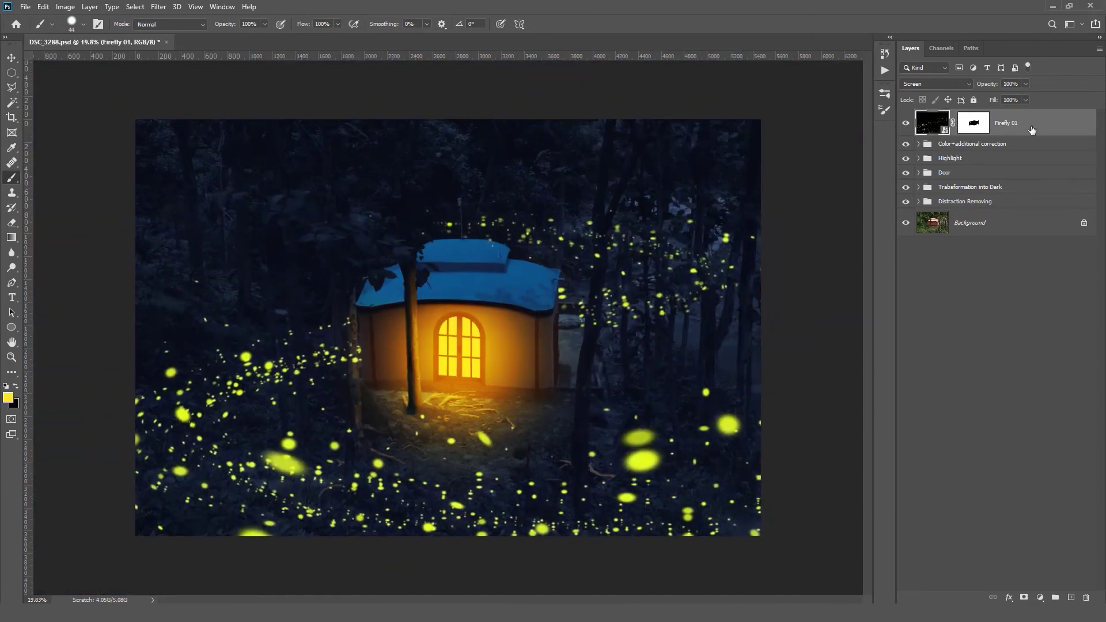
Convert the masked Firefly 01 layer to a smart object and start a Path Blur on it
{"action": "right_click", "coordinate": [1031, 130]}
{"action": "left_click", "coordinate": [933, 226]}
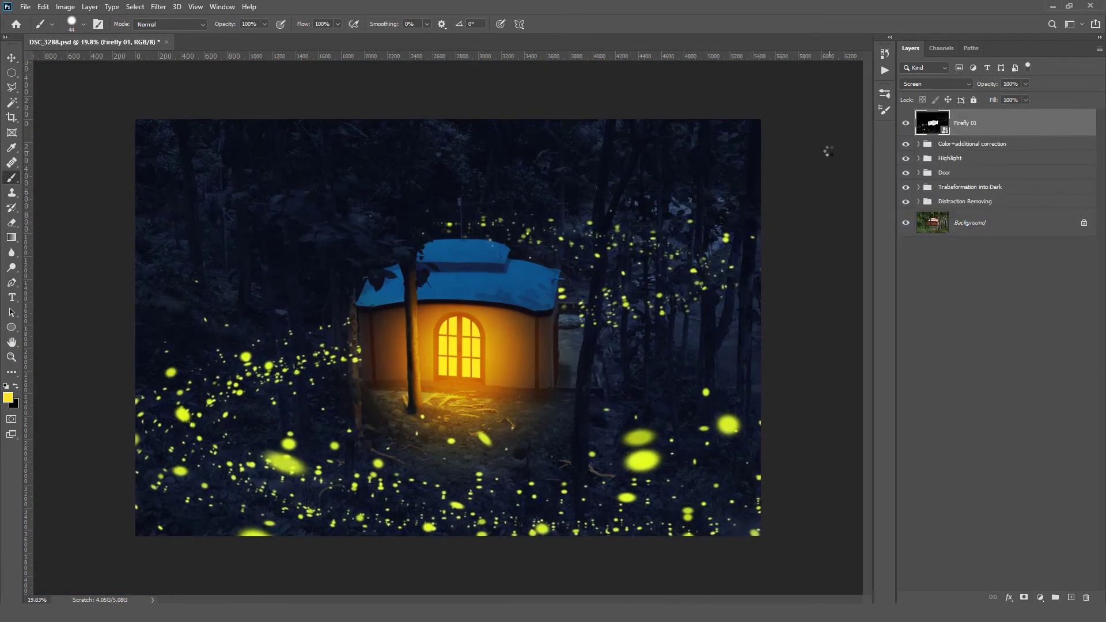
{"action": "left_click", "coordinate": [158, 7]}
{"action": "mouse_move", "coordinate": [282, 148]}
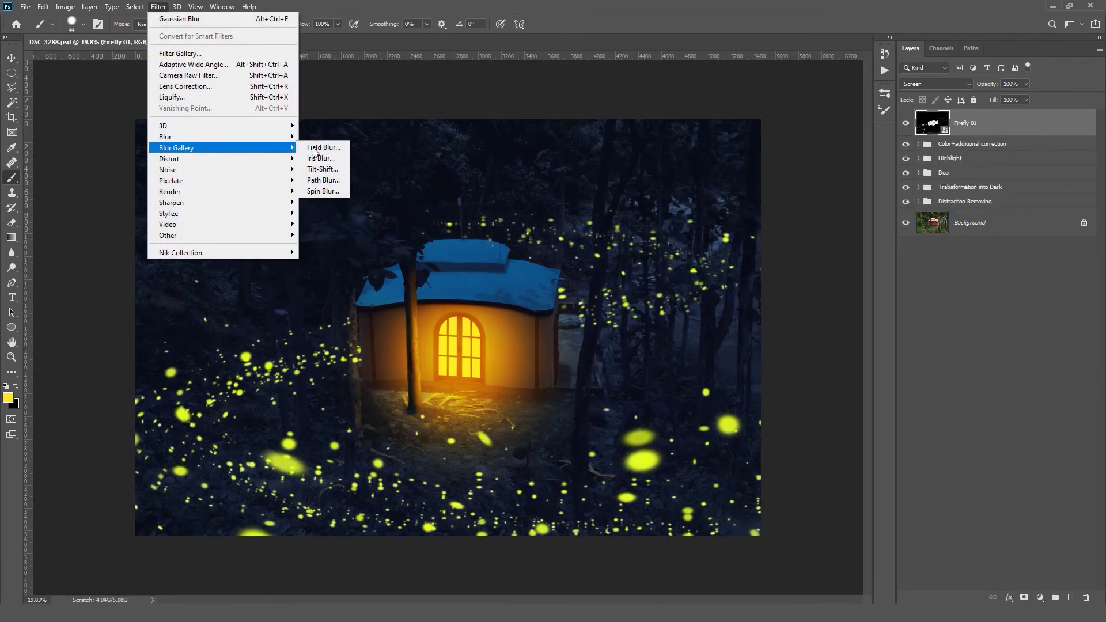
{"action": "left_click", "coordinate": [323, 180]}
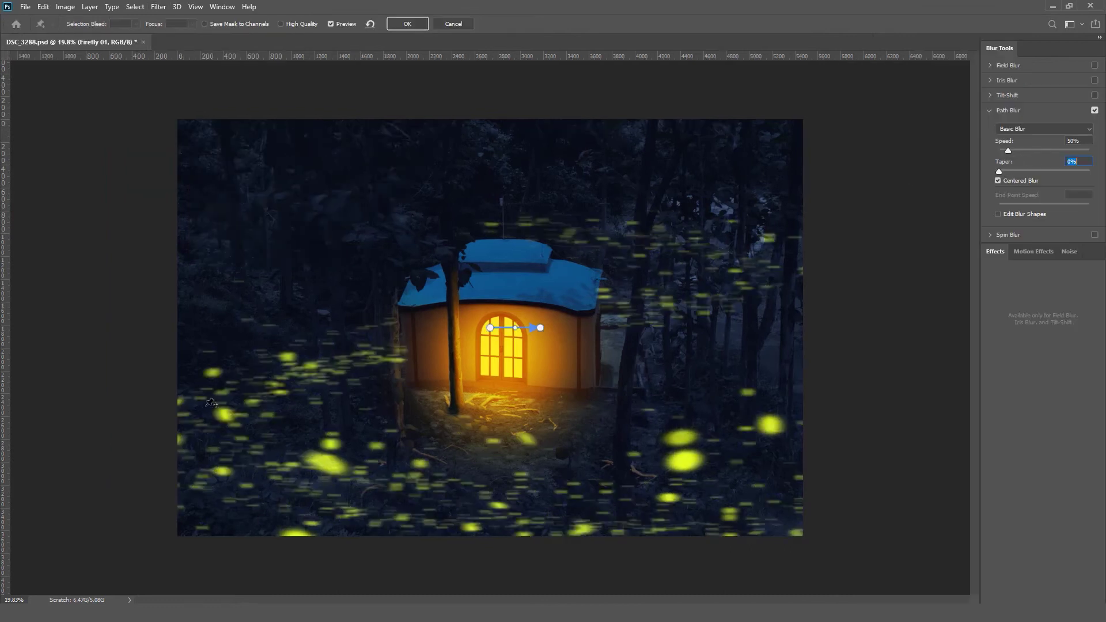
Draw a curved blur path sweeping through the foreground fireflies below the temple and ending beyond the canvas edge
{"action": "left_click", "coordinate": [477, 507]}
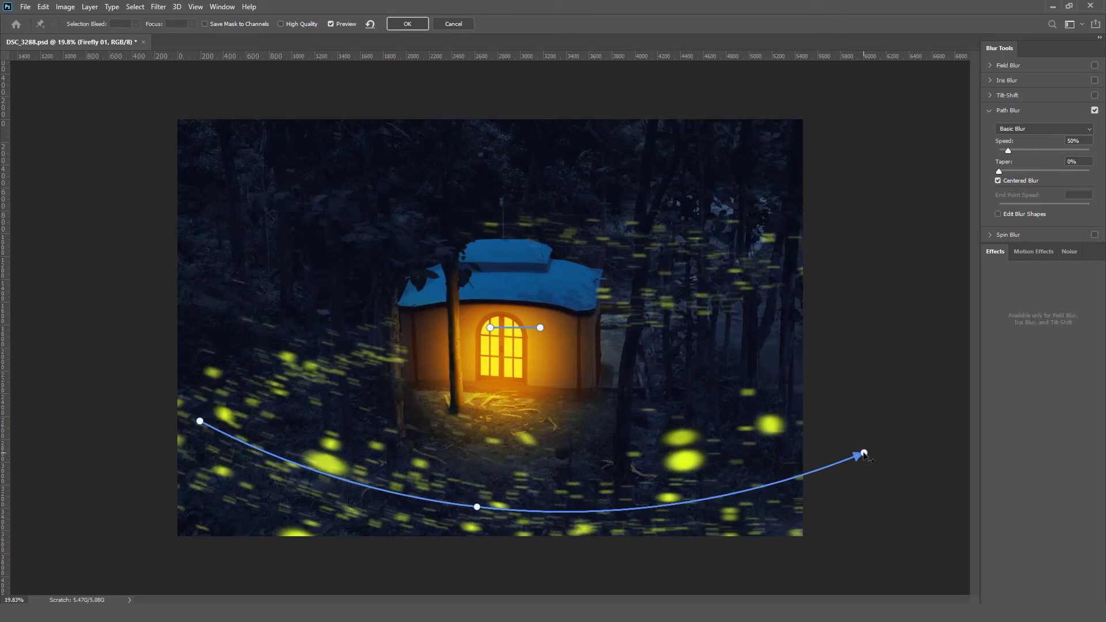
{"action": "key", "text": "Delete"}
{"action": "left_click", "coordinate": [210, 432]}
{"action": "left_click", "coordinate": [480, 511]}
{"action": "left_click", "coordinate": [929, 432]}
{"action": "left_click", "coordinate": [931, 434]}
{"action": "left_click_drag", "start_coordinate": [260, 394], "coordinate": [250, 393]}
{"action": "left_click_drag", "start_coordinate": [249, 393], "coordinate": [193, 423]}
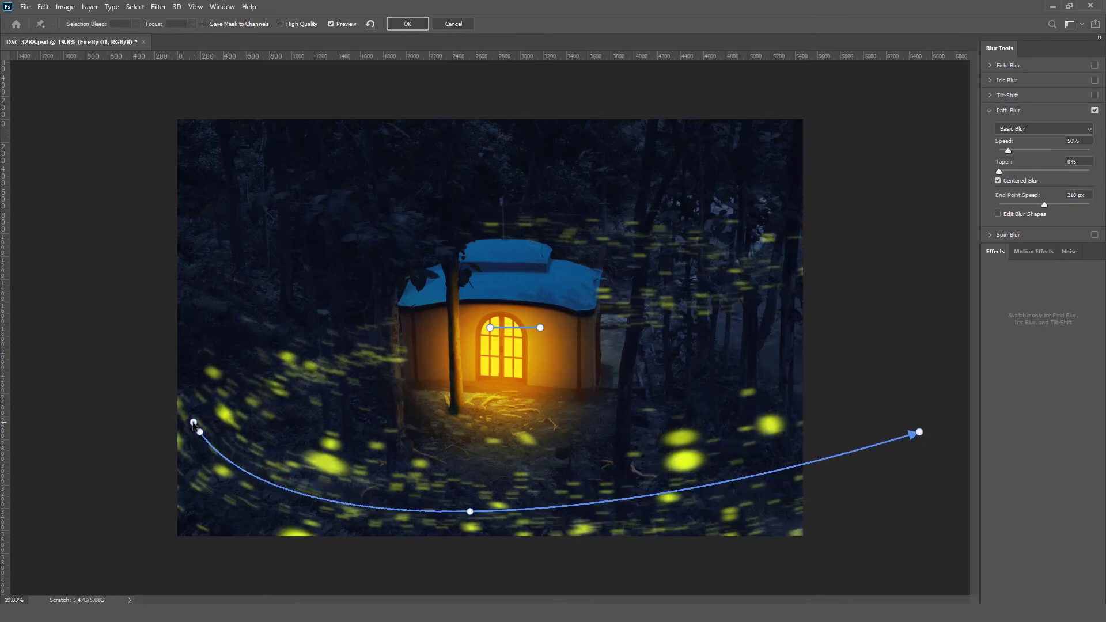
Set the Path Blur speed to 20% and apply the filter to the fireflies
{"action": "left_click_drag", "start_coordinate": [1014, 151], "coordinate": [1007, 151]}
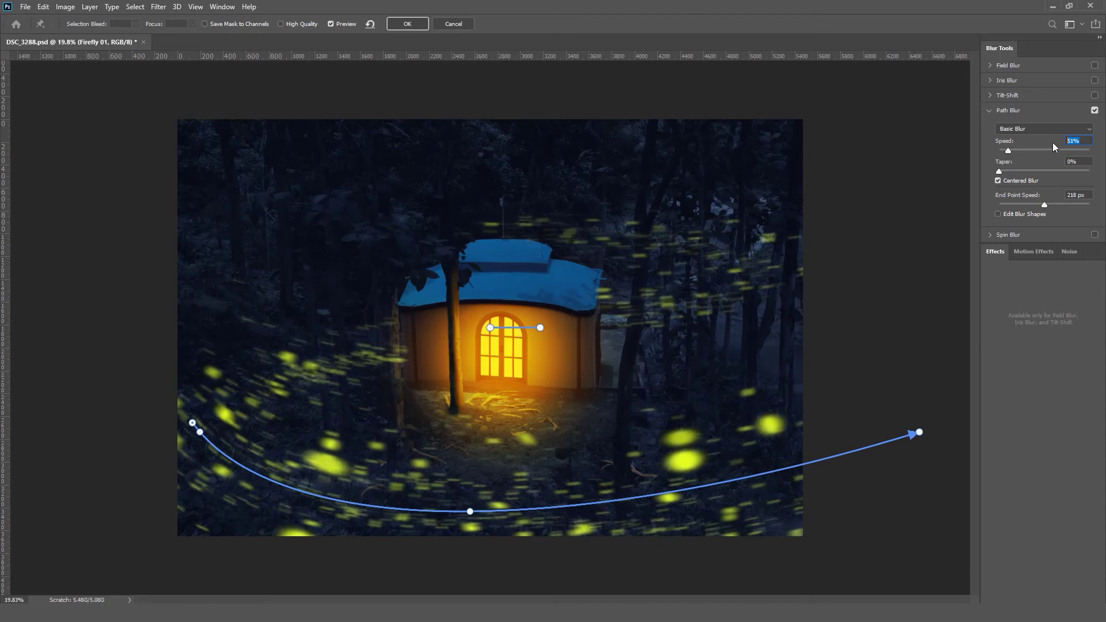
{"action": "type", "text": "15"}
{"action": "type", "text": "20"}
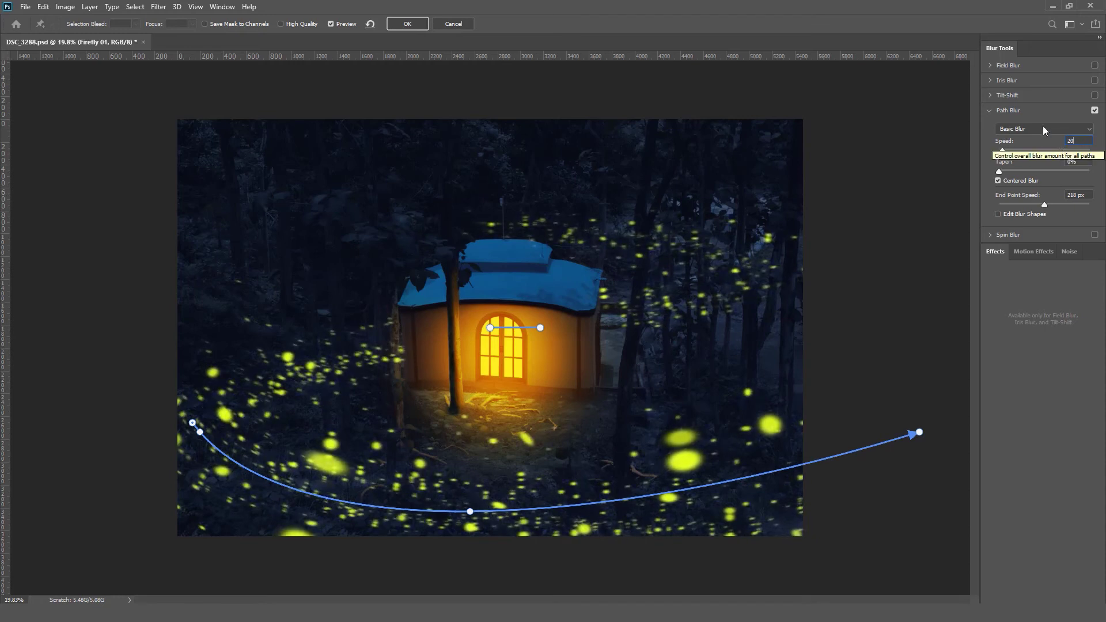
{"action": "left_click", "coordinate": [425, 24]}
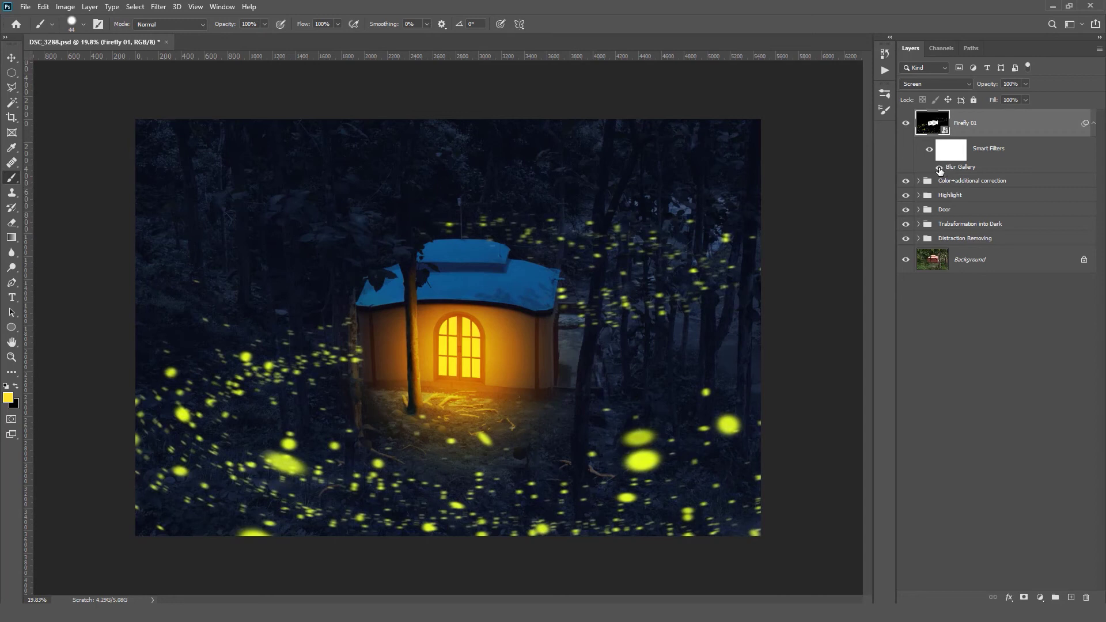
{"action": "left_click", "coordinate": [939, 169]}
Apply a Tilt-Shift blur to Firefly 01 with the sharp zone over the temple and upper forest, increasing the blur for the foreground
{"action": "left_click", "coordinate": [158, 7]}
{"action": "mouse_move", "coordinate": [190, 143]}
{"action": "left_click", "coordinate": [321, 178]}
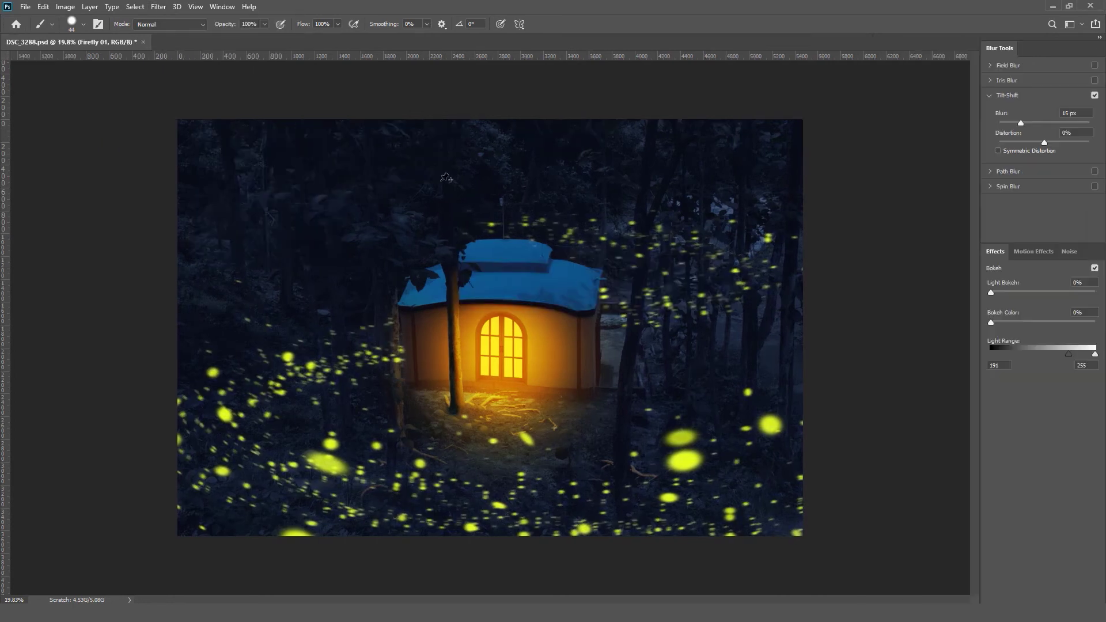
{"action": "left_click_drag", "start_coordinate": [497, 293], "coordinate": [487, 7]}
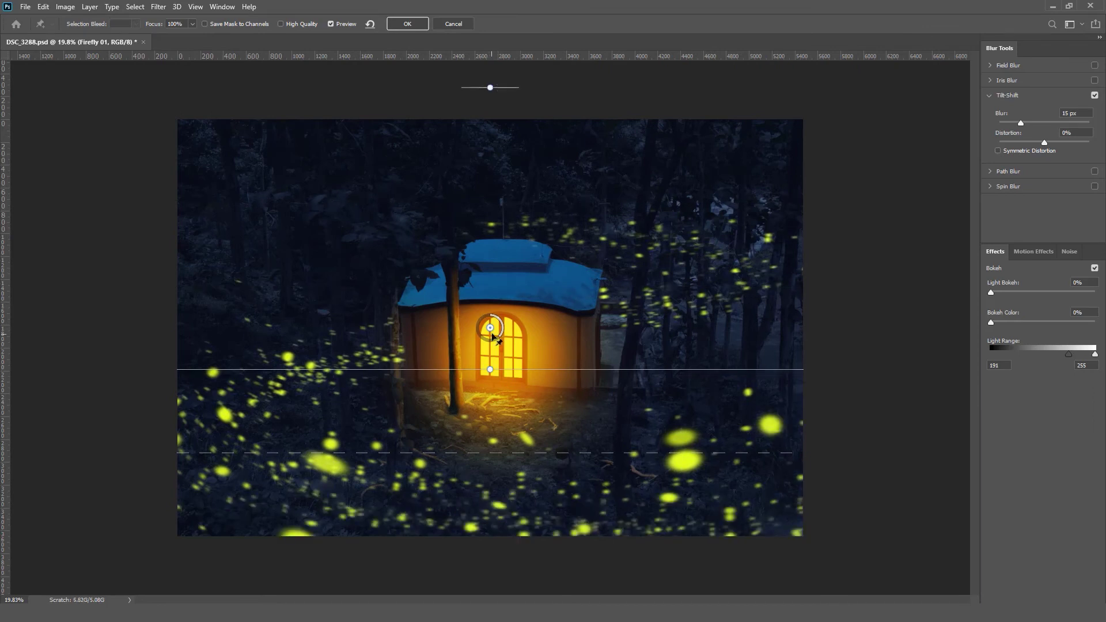
{"action": "left_click_drag", "start_coordinate": [489, 369], "coordinate": [489, 370]}
{"action": "left_click_drag", "start_coordinate": [481, 452], "coordinate": [481, 554]}
{"action": "left_click_drag", "start_coordinate": [497, 371], "coordinate": [497, 376]}
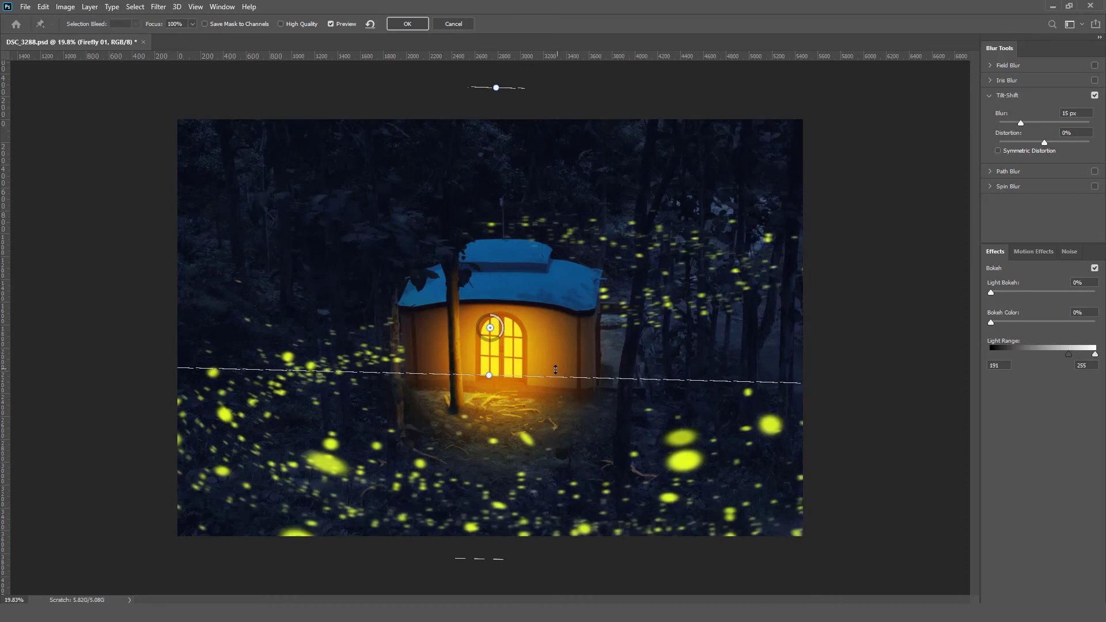
{"action": "mouse_move", "coordinate": [1011, 123]}
{"action": "left_mouse_down"}
{"action": "mouse_move", "coordinate": [992, 123]}
{"action": "mouse_move", "coordinate": [1027, 126]}
{"action": "left_mouse_up"}
{"action": "left_click", "coordinate": [407, 24]}
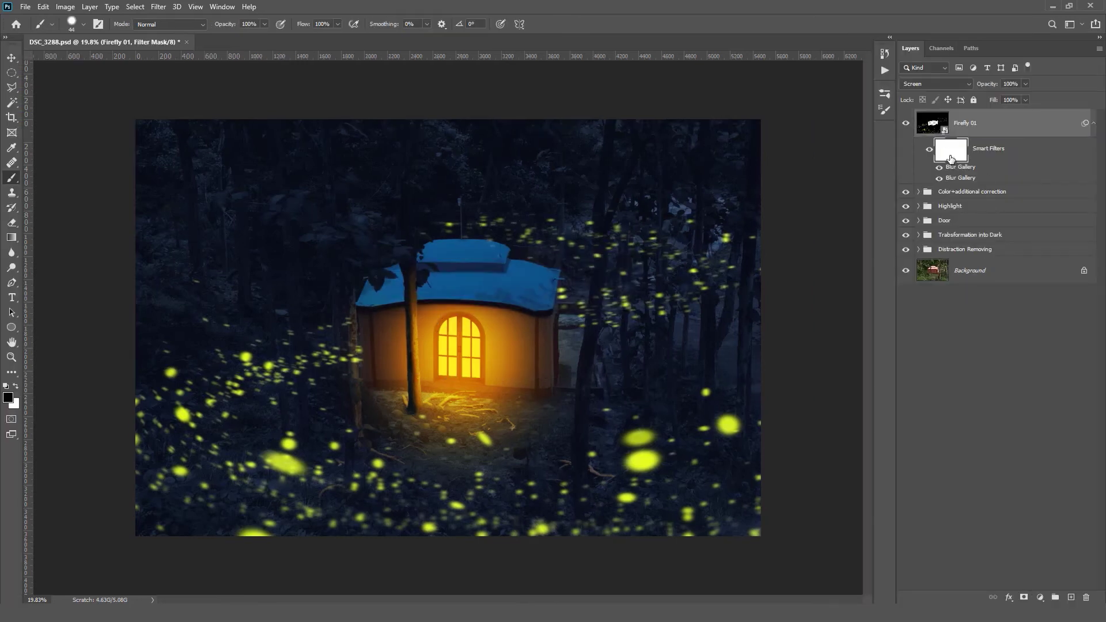
Paint black on the smart filter mask to remove the blur from the distant fireflies, and compare the filters off and on
{"action": "left_click_drag", "start_coordinate": [297, 369], "coordinate": [295, 173]}
{"action": "mouse_move", "coordinate": [194, 365]}
{"action": "left_mouse_down"}
{"action": "mouse_move", "coordinate": [283, 331]}
{"action": "mouse_move", "coordinate": [345, 329]}
{"action": "mouse_move", "coordinate": [329, 330]}
{"action": "left_mouse_up"}
{"action": "mouse_move", "coordinate": [317, 331]}
{"action": "left_mouse_down"}
{"action": "mouse_move", "coordinate": [267, 330]}
{"action": "mouse_move", "coordinate": [216, 308]}
{"action": "left_mouse_up"}
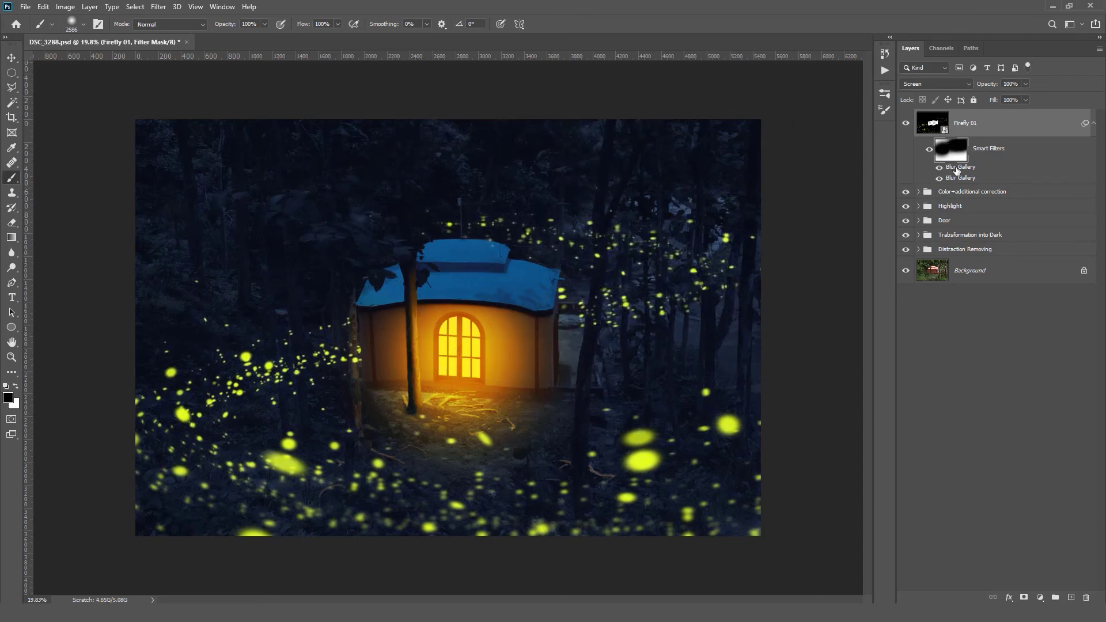
{"action": "left_click", "coordinate": [929, 151]}
{"action": "left_click", "coordinate": [929, 152]}
{"action": "left_click", "coordinate": [929, 151]}
{"action": "left_click", "coordinate": [928, 152]}
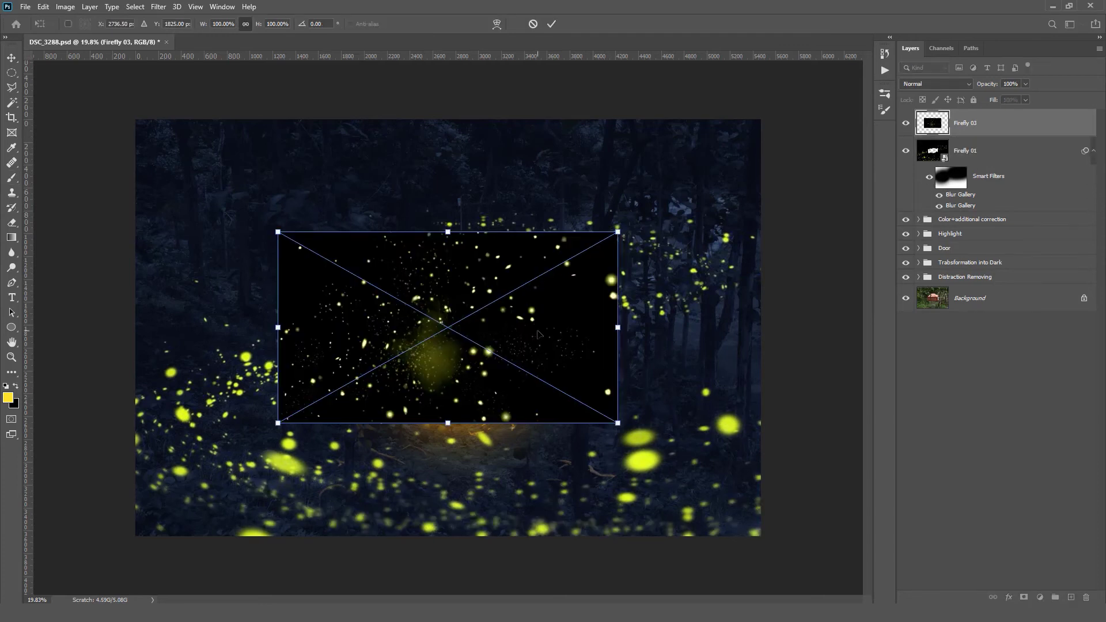
Set the placed Firefly 03 image to Screen, scale it to about 84% and position it over the temple front
{"action": "left_click_drag", "start_coordinate": [538, 301], "coordinate": [571, 345]}
{"action": "left_click", "coordinate": [936, 83]}
{"action": "left_click", "coordinate": [921, 180]}
{"action": "left_click_drag", "start_coordinate": [649, 464], "coordinate": [577, 424]}
{"action": "left_click_drag", "start_coordinate": [530, 389], "coordinate": [560, 405]}
{"action": "left_click_drag", "start_coordinate": [605, 439], "coordinate": [623, 450]}
{"action": "left_click_drag", "start_coordinate": [572, 401], "coordinate": [565, 399]}
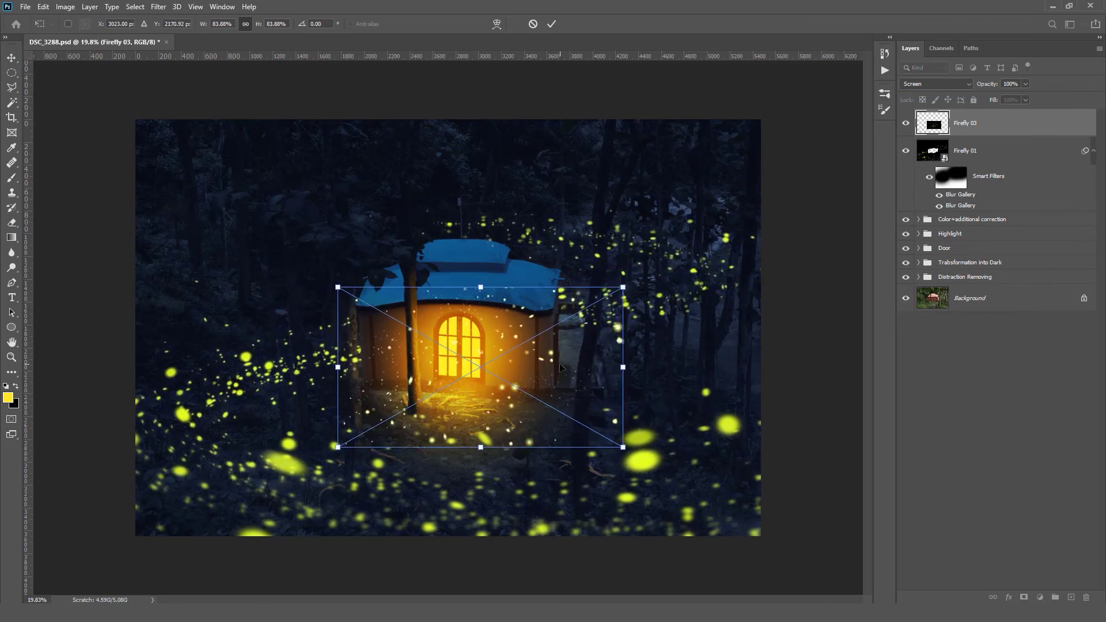
{"action": "left_click", "coordinate": [551, 23]}
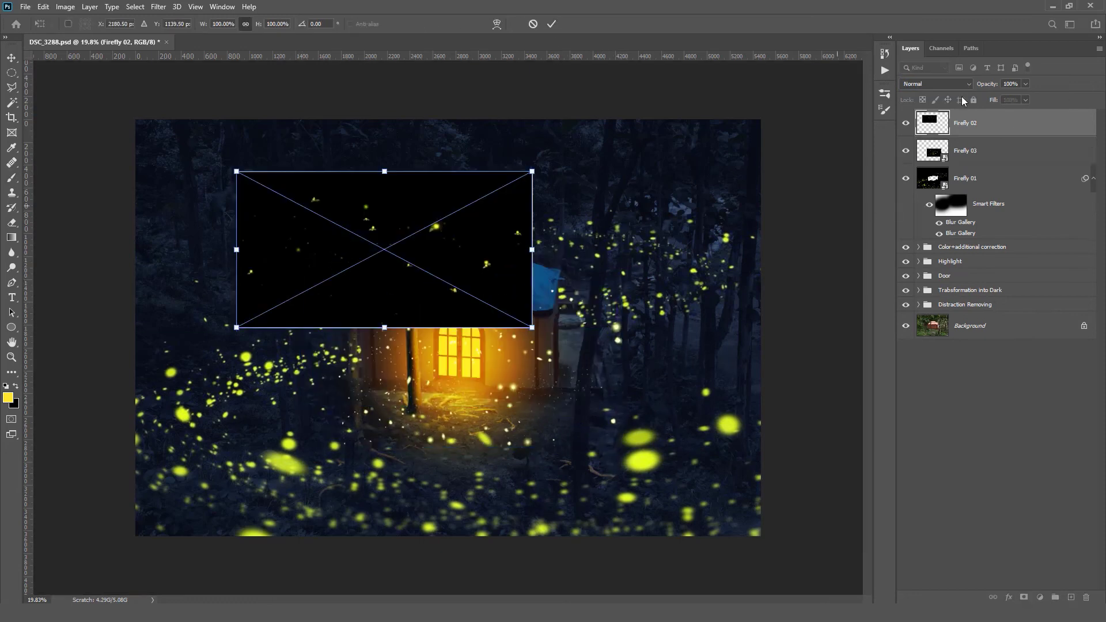
Set the placed Firefly 02 image to Screen and position it over the dark trees beside the temple
{"action": "left_click", "coordinate": [936, 83]}
{"action": "left_click", "coordinate": [922, 173]}
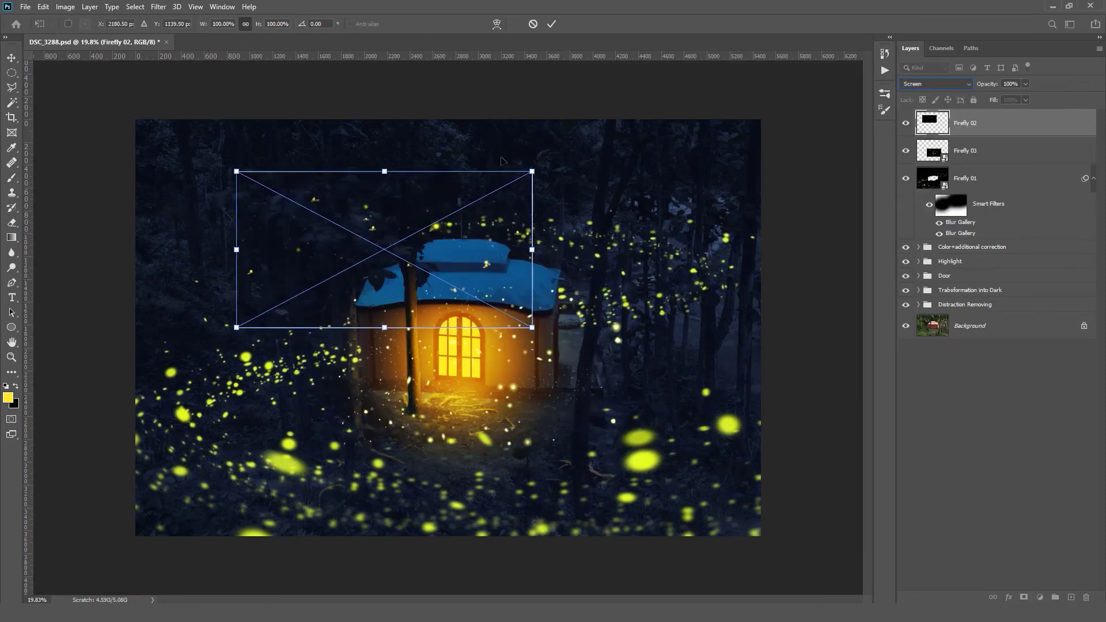
{"action": "mouse_move", "coordinate": [434, 293]}
{"action": "left_mouse_down"}
{"action": "mouse_move", "coordinate": [276, 264]}
{"action": "mouse_move", "coordinate": [252, 292]}
{"action": "mouse_move", "coordinate": [299, 268]}
{"action": "left_mouse_up"}
{"action": "left_click", "coordinate": [551, 23]}
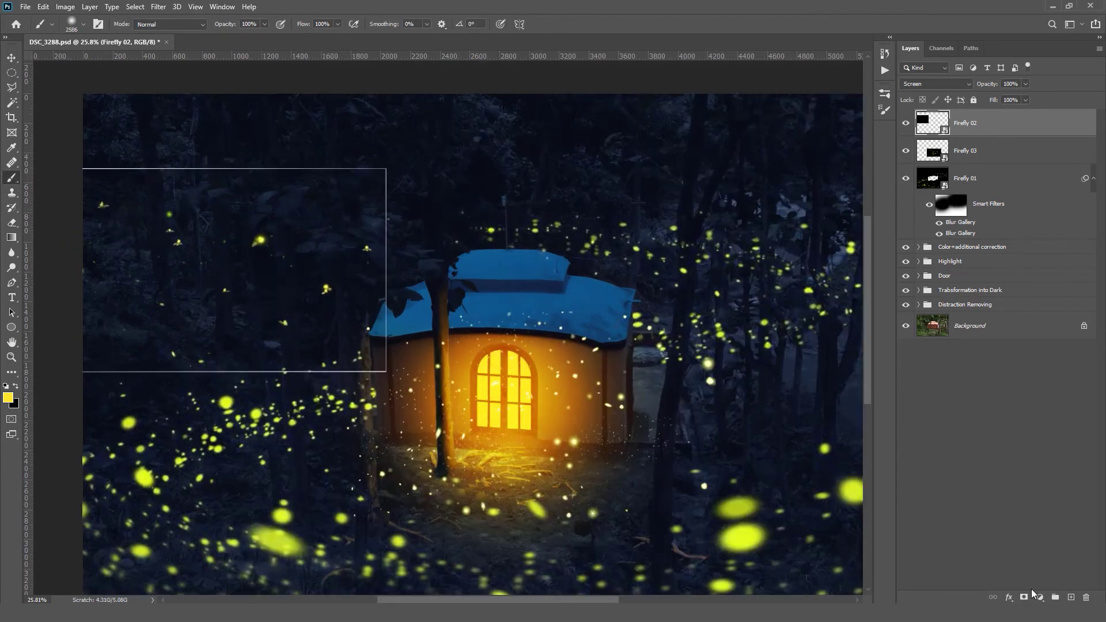
Add a layer mask to Firefly 02 and paint its visible image borders away in black
{"action": "left_click", "coordinate": [1023, 597]}
{"action": "left_click_drag", "start_coordinate": [242, 202], "coordinate": [61, 205]}
{"action": "mouse_move", "coordinate": [82, 163]}
{"action": "left_mouse_down"}
{"action": "mouse_move", "coordinate": [370, 163]}
{"action": "mouse_move", "coordinate": [381, 442]}
{"action": "left_mouse_up"}
{"action": "scroll", "coordinate": [396, 217], "scroll_direction": "up", "scroll_amount": 5}
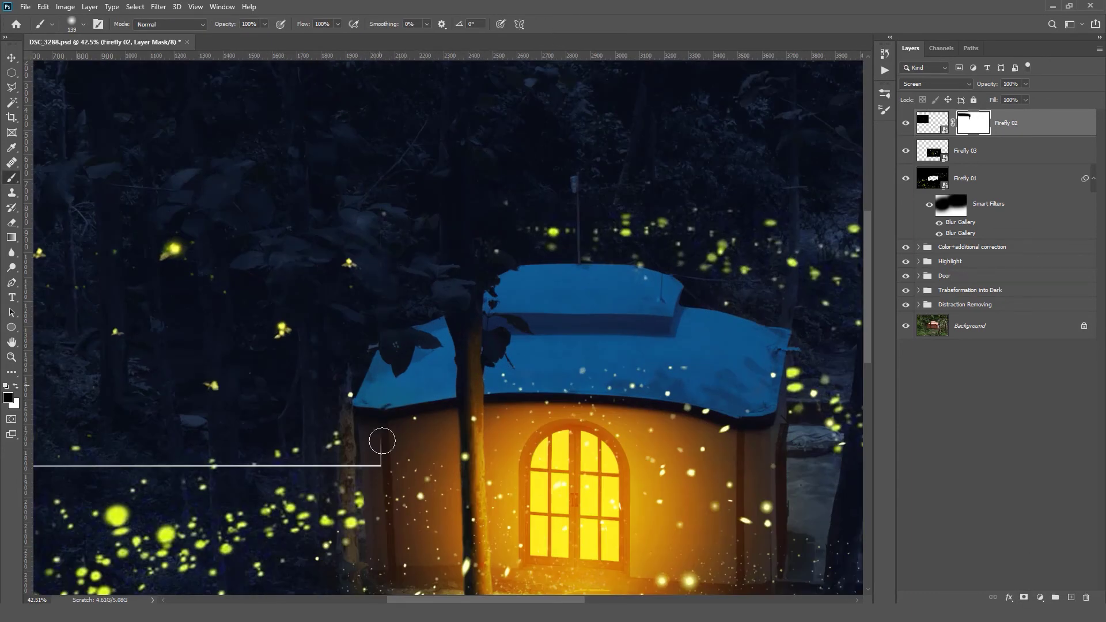
{"action": "left_click_drag", "start_coordinate": [639, 326], "coordinate": [156, 326]}
Duplicate the Firefly 02 layer, flip the copy horizontally and place it over the upper forest on the opposite side
{"action": "scroll", "coordinate": [345, 218], "scroll_direction": "down", "scroll_amount": 8}
{"action": "key", "text": "ctrl+j"}
{"action": "key", "text": "ctrl+t"}
{"action": "left_click_drag", "start_coordinate": [320, 244], "coordinate": [680, 173]}
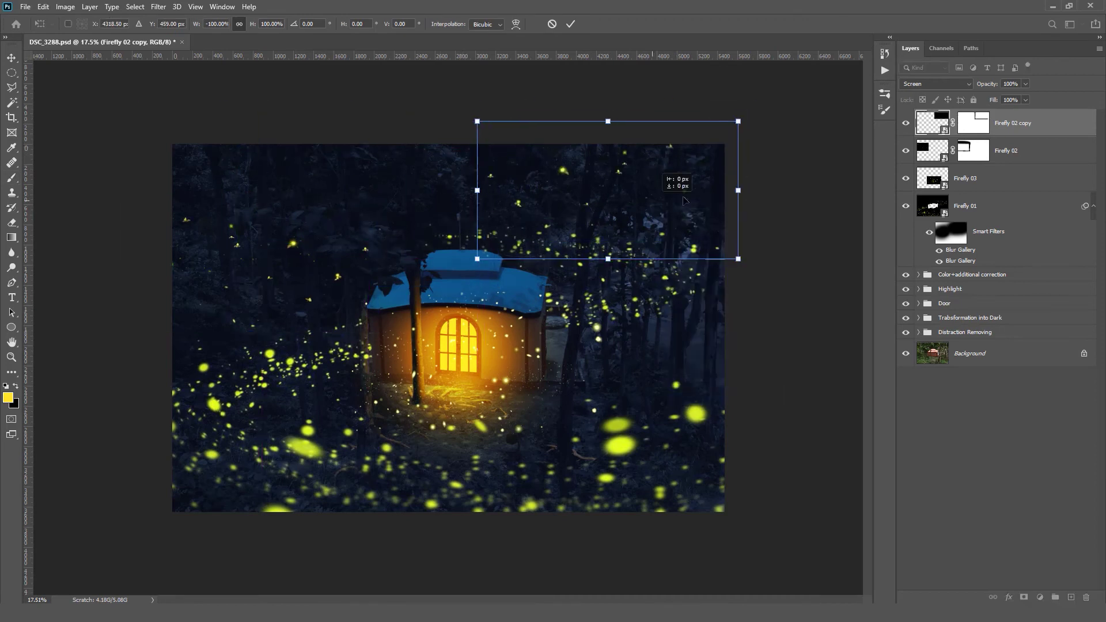
{"action": "left_click", "coordinate": [570, 23]}
Move the Firefly 02 copy across to the upper-left forest and paint out its visible borders on the mask
{"action": "scroll", "coordinate": [447, 259], "scroll_direction": "up", "scroll_amount": 4}
{"action": "scroll", "coordinate": [448, 260], "scroll_direction": "down", "scroll_amount": 5}
{"action": "key", "text": "ctrl+t"}
{"action": "mouse_move", "coordinate": [638, 205]}
{"action": "left_mouse_down"}
{"action": "mouse_move", "coordinate": [512, 205]}
{"action": "mouse_move", "coordinate": [321, 181]}
{"action": "mouse_move", "coordinate": [220, 194]}
{"action": "left_mouse_up"}
{"action": "key", "text": "Return"}
{"action": "key", "text": "b"}
{"action": "scroll", "coordinate": [405, 240], "scroll_direction": "up", "scroll_amount": 2}
{"action": "left_click_drag", "start_coordinate": [405, 241], "coordinate": [464, 101]}
{"action": "scroll", "coordinate": [461, 173], "scroll_direction": "down", "scroll_amount": 1}
Duplicate the firefly copy and place the new one over the trees at the canvas's right edge beside the temple
{"action": "left_click", "coordinate": [932, 123]}
{"action": "key", "text": "ctrl+j"}
{"action": "key", "text": "ctrl+t"}
{"action": "mouse_move", "coordinate": [378, 171]}
{"action": "left_mouse_down"}
{"action": "mouse_move", "coordinate": [781, 368]}
{"action": "mouse_move", "coordinate": [837, 353]}
{"action": "left_mouse_up"}
{"action": "key", "text": "Return"}
Duplicate the firefly layer once more, rotate the copy and position it over the upper-right trees
{"action": "key", "text": "ctrl+j"}
{"action": "key", "text": "ctrl+t"}
{"action": "left_click_drag", "start_coordinate": [684, 326], "coordinate": [568, 132]}
{"action": "left_click_drag", "start_coordinate": [830, 247], "coordinate": [843, 195]}
{"action": "left_click_drag", "start_coordinate": [691, 167], "coordinate": [697, 145]}
{"action": "mouse_move", "coordinate": [843, 195]}
{"action": "left_mouse_down"}
{"action": "mouse_move", "coordinate": [799, 276]}
{"action": "mouse_move", "coordinate": [850, 193]}
{"action": "left_mouse_up"}
{"action": "left_click_drag", "start_coordinate": [758, 144], "coordinate": [697, 179]}
{"action": "left_click", "coordinate": [570, 23]}
{"action": "key", "text": "Return"}
{"action": "key", "text": "d"}
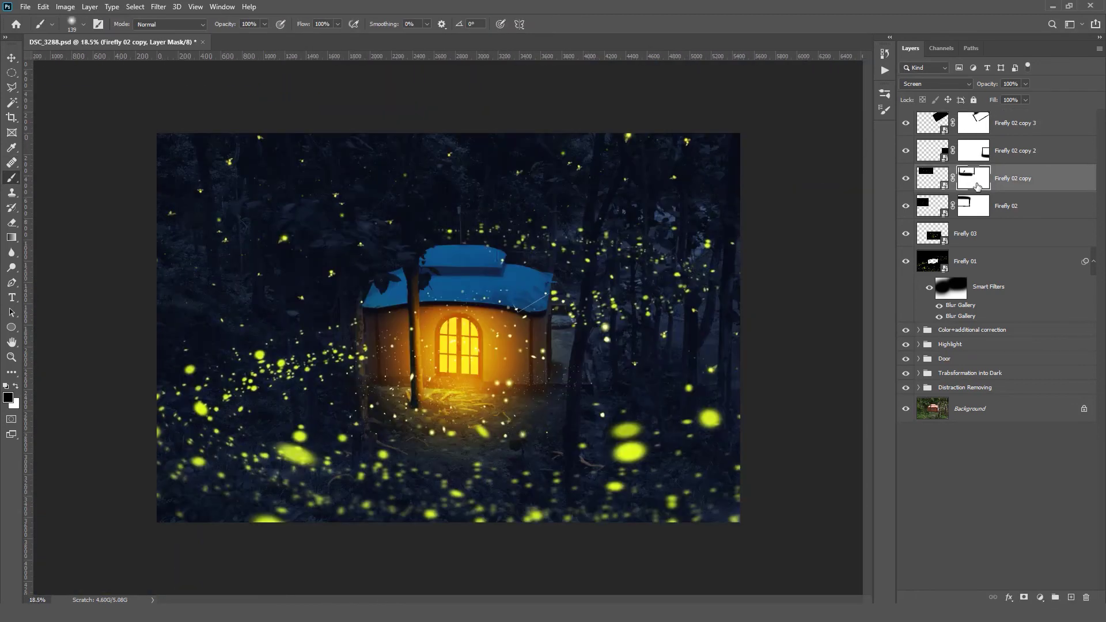
Duplicate the uppermost firefly layer and position the copy over the dark forest above the temple roof
{"action": "left_click", "coordinate": [931, 123]}
{"action": "key", "text": "ctrl+j"}
{"action": "key", "text": "ctrl+t"}
{"action": "left_click_drag", "start_coordinate": [609, 183], "coordinate": [454, 178]}
{"action": "mouse_move", "coordinate": [489, 235]}
{"action": "left_mouse_down"}
{"action": "mouse_move", "coordinate": [537, 212]}
{"action": "mouse_move", "coordinate": [495, 212]}
{"action": "left_mouse_up"}
{"action": "key", "text": "Return"}
{"action": "key", "text": "d"}
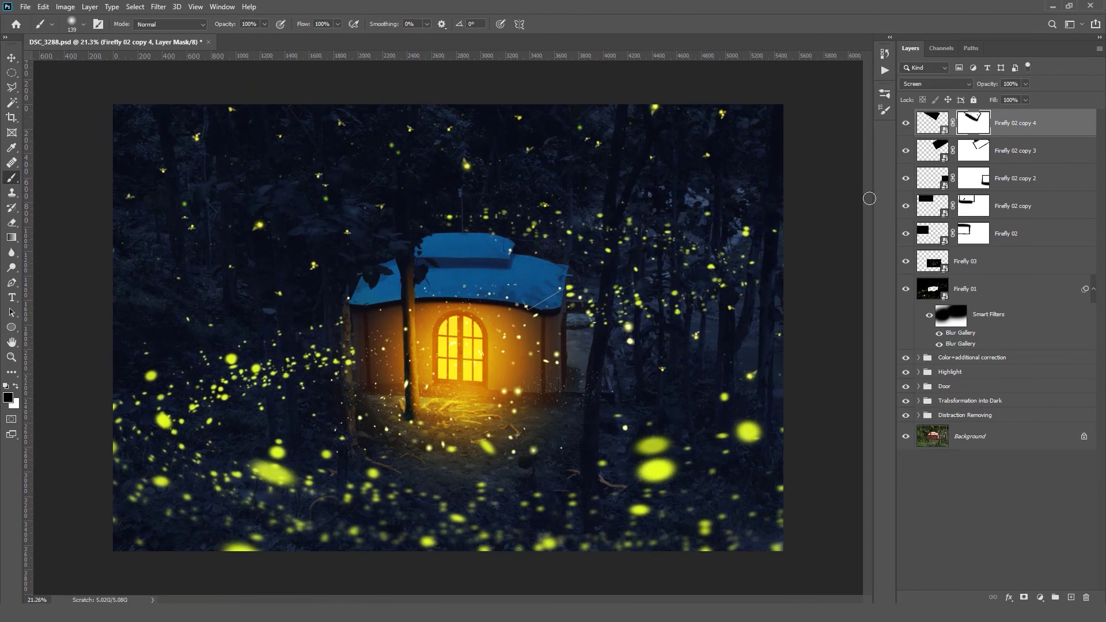
Duplicate the firefly layer, move the copy to the far left of the forest and flip it
{"action": "key", "text": "ctrl+j"}
{"action": "key", "text": "ctrl+t"}
{"action": "left_click_drag", "start_coordinate": [471, 192], "coordinate": [159, 391]}
{"action": "right_click", "coordinate": [253, 311]}
{"action": "left_click", "coordinate": [283, 514]}
{"action": "scroll", "coordinate": [254, 318], "scroll_direction": "down", "scroll_amount": 1}
{"action": "key", "text": "Return"}
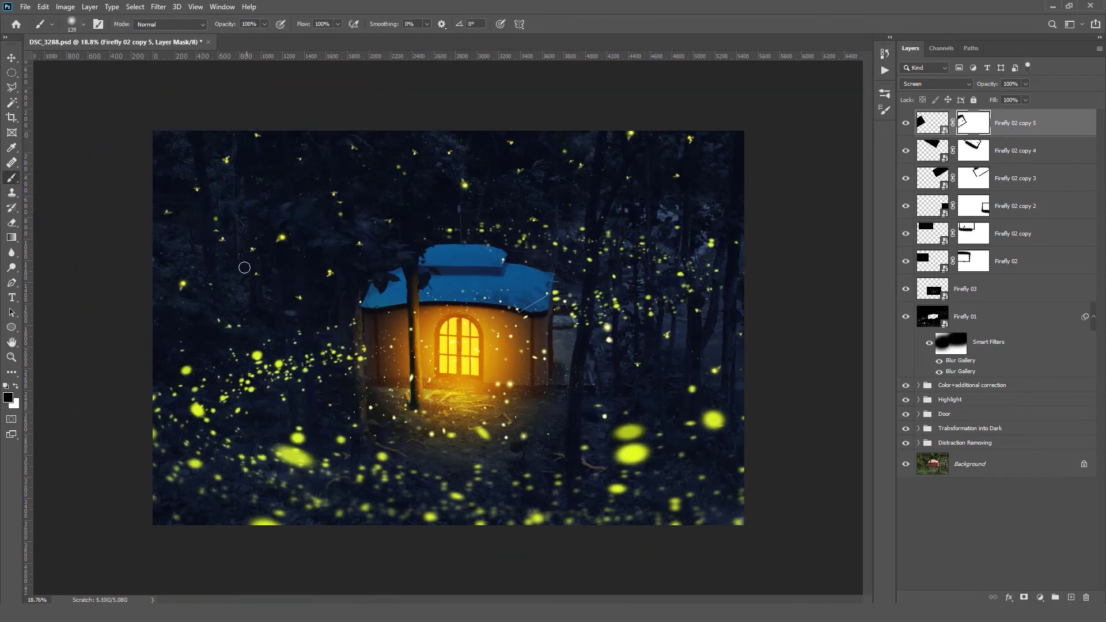
{"action": "left_click", "coordinate": [973, 123]}
{"action": "left_click", "coordinate": [973, 178]}
{"action": "left_click", "coordinate": [929, 235]}
{"action": "left_click", "coordinate": [929, 277]}
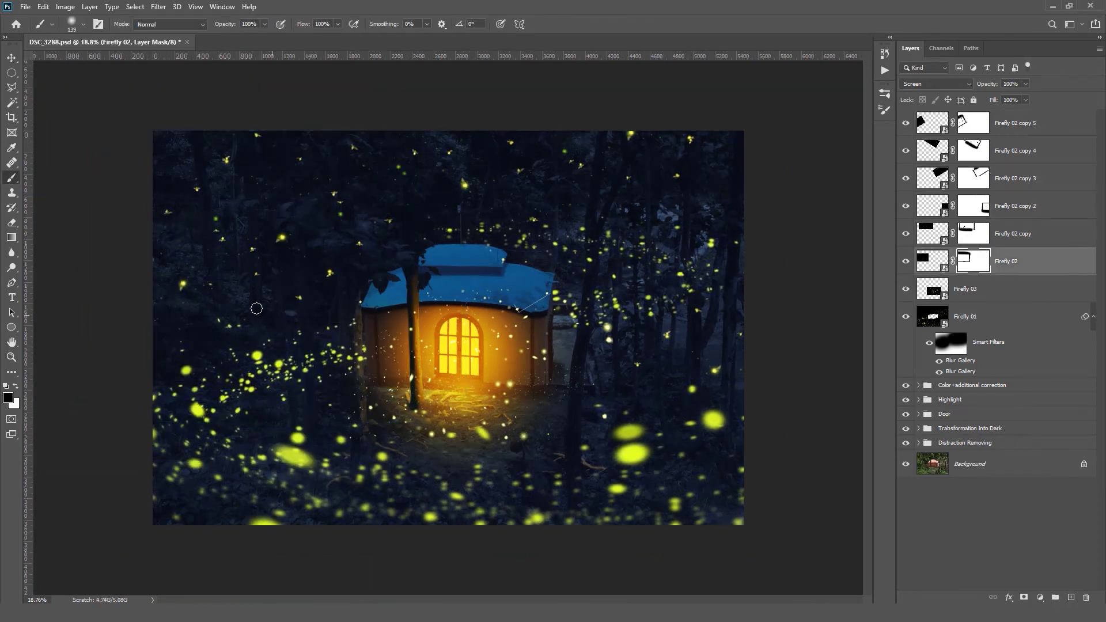
{"action": "scroll", "coordinate": [684, 223], "scroll_direction": "down", "scroll_amount": 1}
Hide all firefly layers and stamp the visible image onto a new layer above the Color+additional correction group
{"action": "left_click", "coordinate": [1022, 131]}
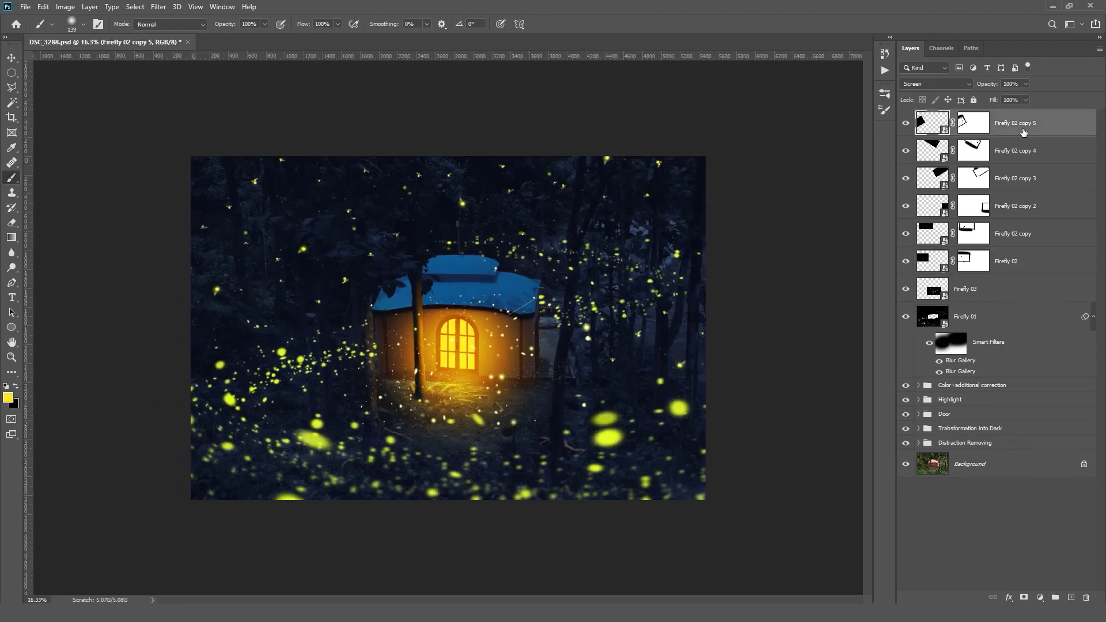
{"action": "left_click", "coordinate": [906, 315]}
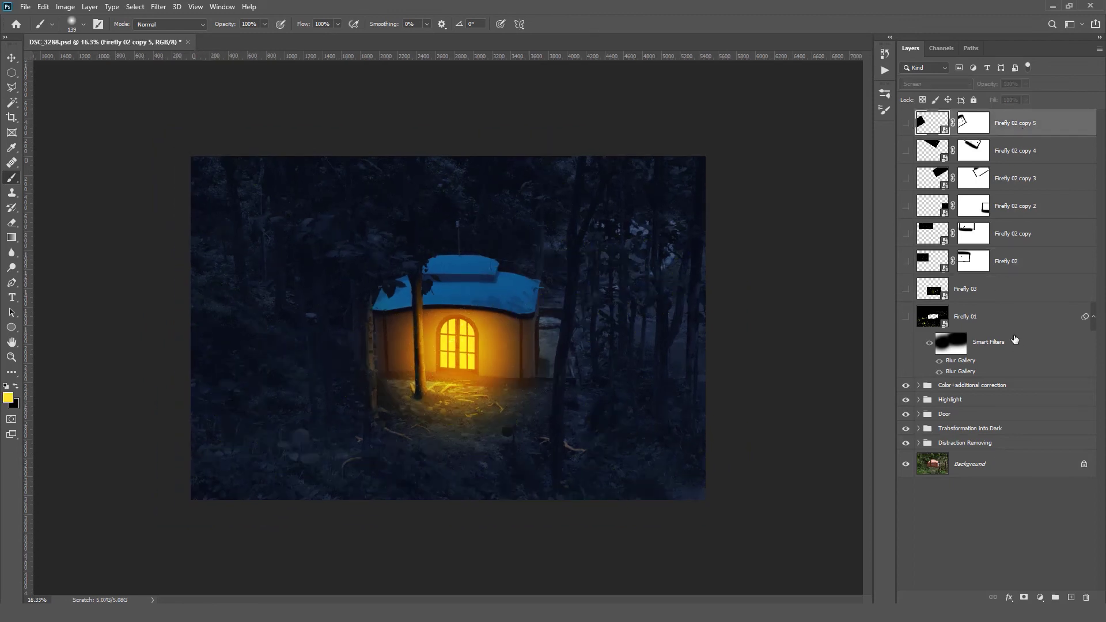
{"action": "left_click", "coordinate": [1023, 386]}
{"action": "key", "text": "ctrl+shift+alt+e"}
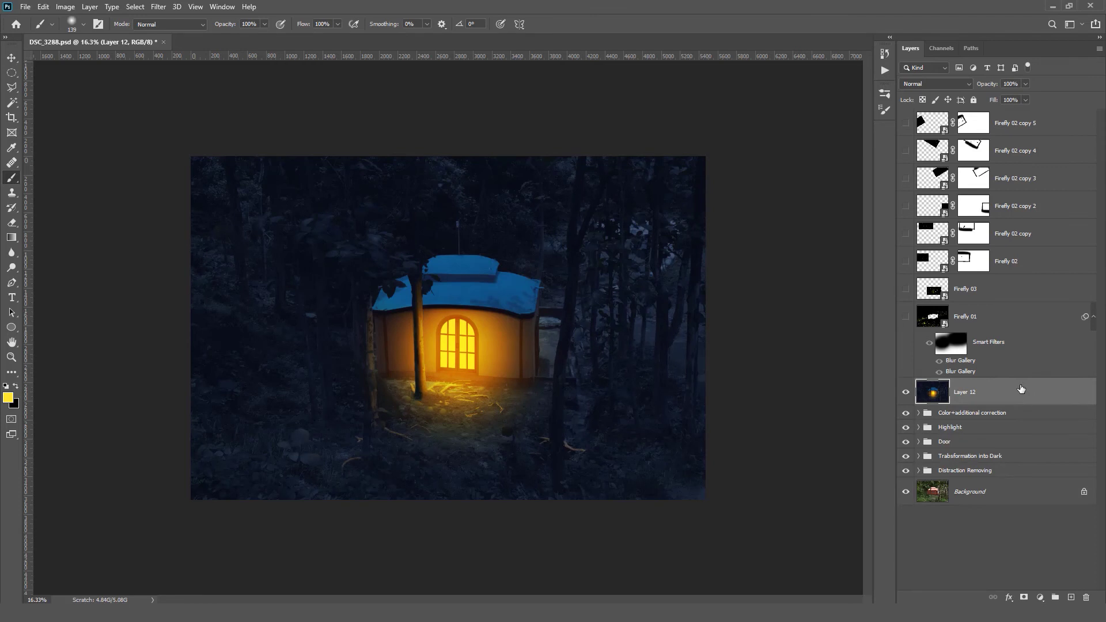
Apply a Tilt-Shift blur of about 34 px to Layer 12, softening the foreground below the temple while keeping the building sharp
{"action": "key", "text": "ctrl+plus"}
{"action": "left_click", "coordinate": [158, 7]}
{"action": "mouse_move", "coordinate": [231, 146]}
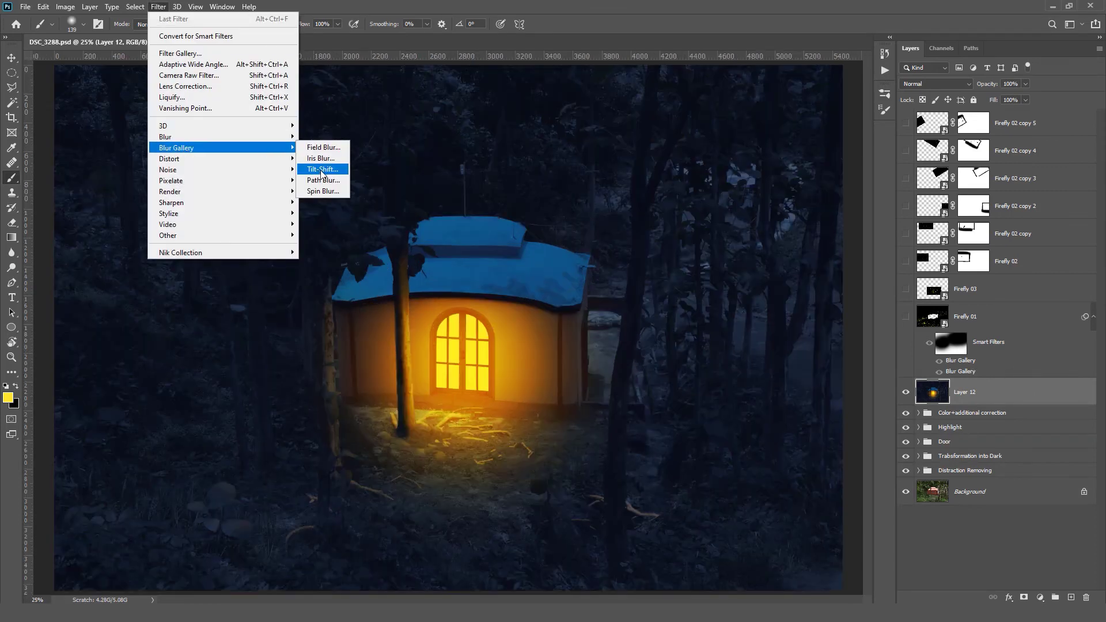
{"action": "left_click", "coordinate": [317, 168]}
{"action": "key", "text": "ctrl+minus"}
{"action": "left_click_drag", "start_coordinate": [496, 290], "coordinate": [497, 99]}
{"action": "mouse_move", "coordinate": [494, 362]}
{"action": "left_mouse_down"}
{"action": "mouse_move", "coordinate": [515, 347]}
{"action": "mouse_move", "coordinate": [490, 373]}
{"action": "left_mouse_up"}
{"action": "left_click_drag", "start_coordinate": [492, 450], "coordinate": [493, 525]}
{"action": "left_click_drag", "start_coordinate": [1021, 122], "coordinate": [1032, 121]}
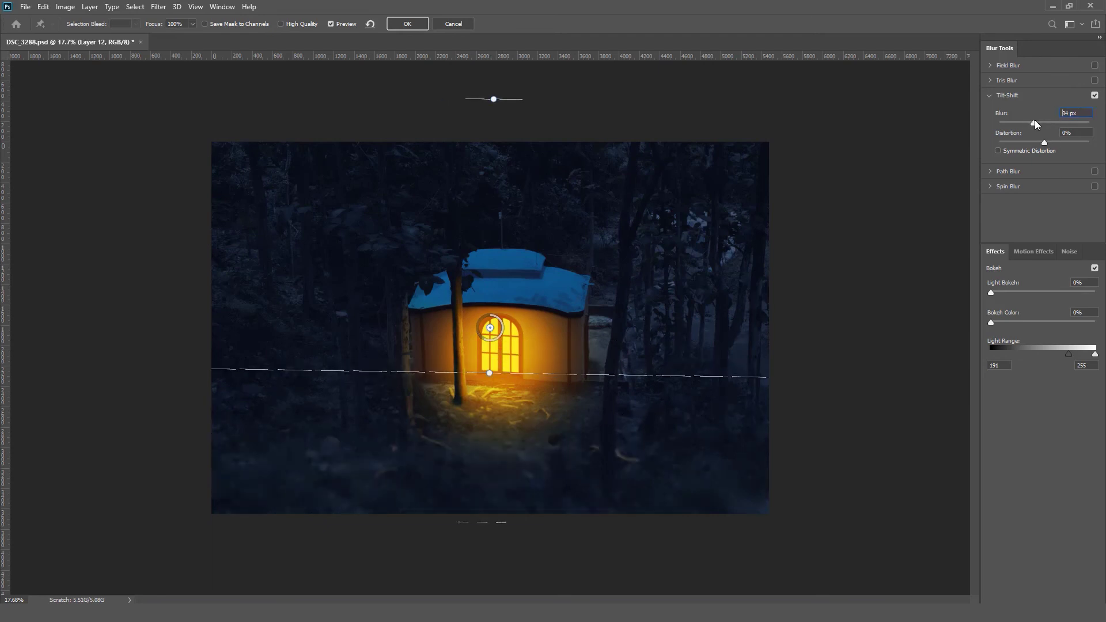
{"action": "left_click", "coordinate": [407, 23]}
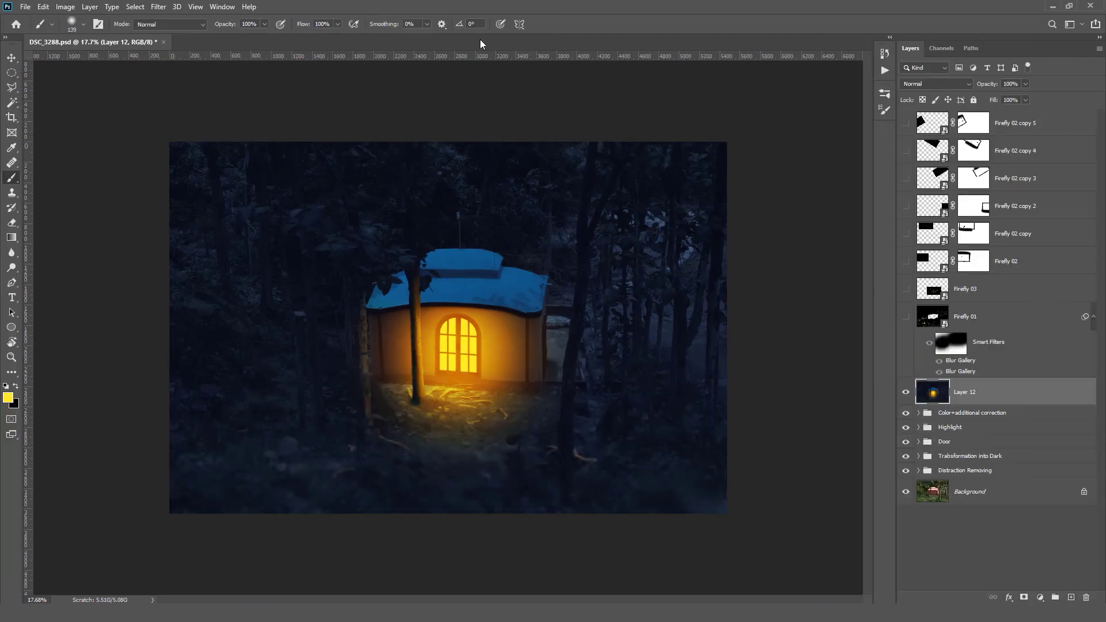
Convert the blurred Layer 12 to a smart object and start a Camera Raw Filter on it
{"action": "right_click", "coordinate": [1000, 394]}
{"action": "left_click", "coordinate": [981, 278]}
{"action": "left_click", "coordinate": [157, 7]}
{"action": "left_click", "coordinate": [192, 78]}
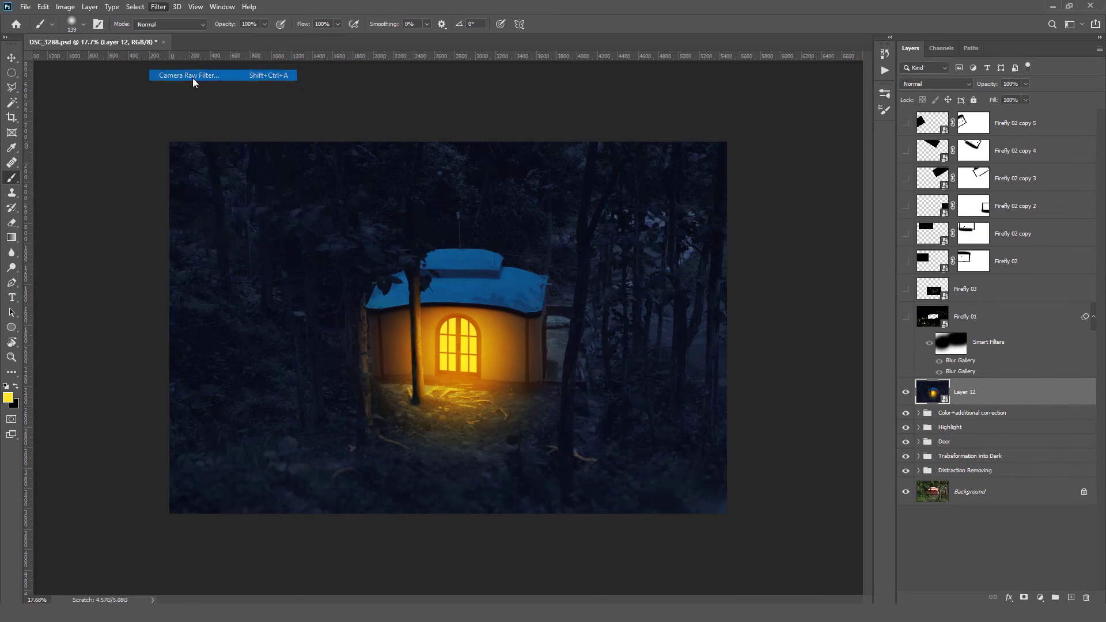
In the Camera Raw basic adjustments, set Temperature -1, Tint +2, Exposure +0.05, Contrast +3, Shadows -3, Whites +6, Blacks -13 and Clarity +4
{"action": "left_click", "coordinate": [1015, 220]}
{"action": "left_click", "coordinate": [1014, 239]}
{"action": "left_click", "coordinate": [1015, 276]}
{"action": "left_click", "coordinate": [1017, 293]}
{"action": "left_click", "coordinate": [1014, 311]}
{"action": "left_click", "coordinate": [1011, 330]}
{"action": "mouse_move", "coordinate": [1014, 347]}
{"action": "left_mouse_down"}
{"action": "mouse_move", "coordinate": [1031, 348]}
{"action": "mouse_move", "coordinate": [1018, 349]}
{"action": "left_mouse_up"}
{"action": "left_click_drag", "start_coordinate": [1014, 365], "coordinate": [1004, 367]}
{"action": "left_click_drag", "start_coordinate": [1014, 410], "coordinate": [1017, 410]}
Adjust the HSL saturation of yellows and blues, and try small luminance changes for oranges, yellows and aquas
{"action": "left_click", "coordinate": [978, 126]}
{"action": "left_click", "coordinate": [1035, 156]}
{"action": "left_click_drag", "start_coordinate": [1013, 217], "coordinate": [1015, 219]}
{"action": "left_click", "coordinate": [988, 156]}
{"action": "left_click", "coordinate": [1021, 236]}
{"action": "mouse_move", "coordinate": [1014, 293]}
{"action": "left_mouse_down"}
{"action": "mouse_move", "coordinate": [1050, 292]}
{"action": "mouse_move", "coordinate": [1010, 294]}
{"action": "left_mouse_up"}
{"action": "left_click", "coordinate": [1035, 157]}
{"action": "left_click", "coordinate": [1014, 275]}
{"action": "mouse_move", "coordinate": [1013, 237]}
{"action": "left_mouse_down"}
{"action": "mouse_move", "coordinate": [1003, 237]}
{"action": "mouse_move", "coordinate": [1013, 237]}
{"action": "left_mouse_up"}
Add subtle split toning to the highlights and shadows of the night scene
{"action": "left_click", "coordinate": [991, 126]}
{"action": "left_click", "coordinate": [979, 126]}
{"action": "left_click", "coordinate": [992, 126]}
{"action": "left_click_drag", "start_coordinate": [944, 173], "coordinate": [957, 193]}
{"action": "left_click", "coordinate": [1029, 261]}
{"action": "left_click_drag", "start_coordinate": [945, 281], "coordinate": [947, 288]}
Fine-tune the Highlights value in the basic adjustments and review the HSL luminance settings
{"action": "left_click", "coordinate": [940, 126]}
{"action": "left_click", "coordinate": [1013, 313]}
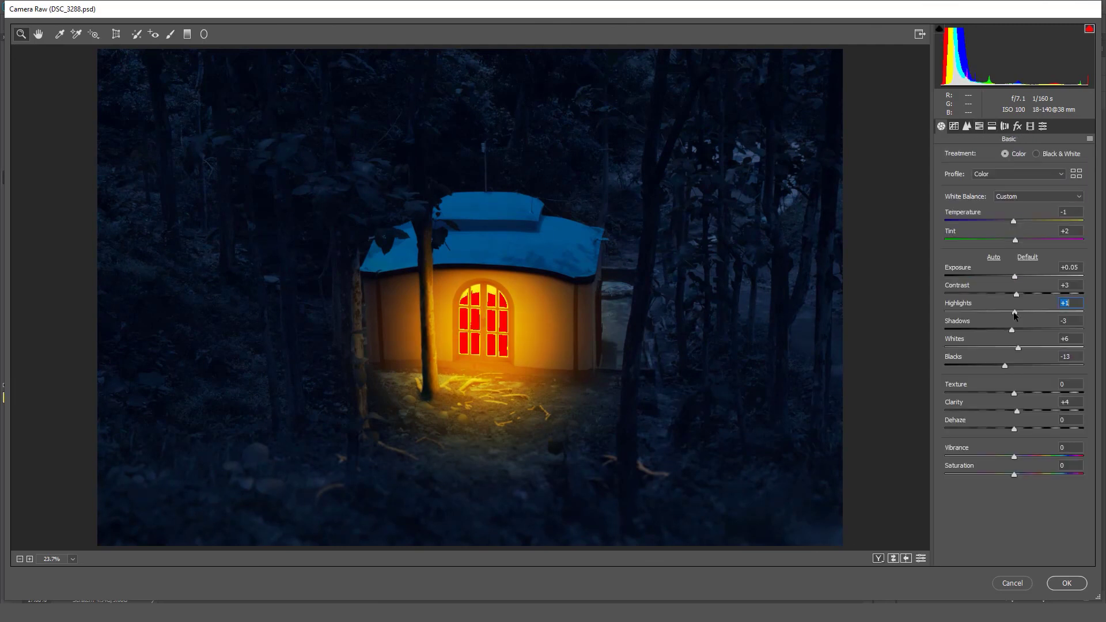
{"action": "left_click_drag", "start_coordinate": [1014, 312], "coordinate": [1013, 313]}
{"action": "left_click", "coordinate": [978, 125]}
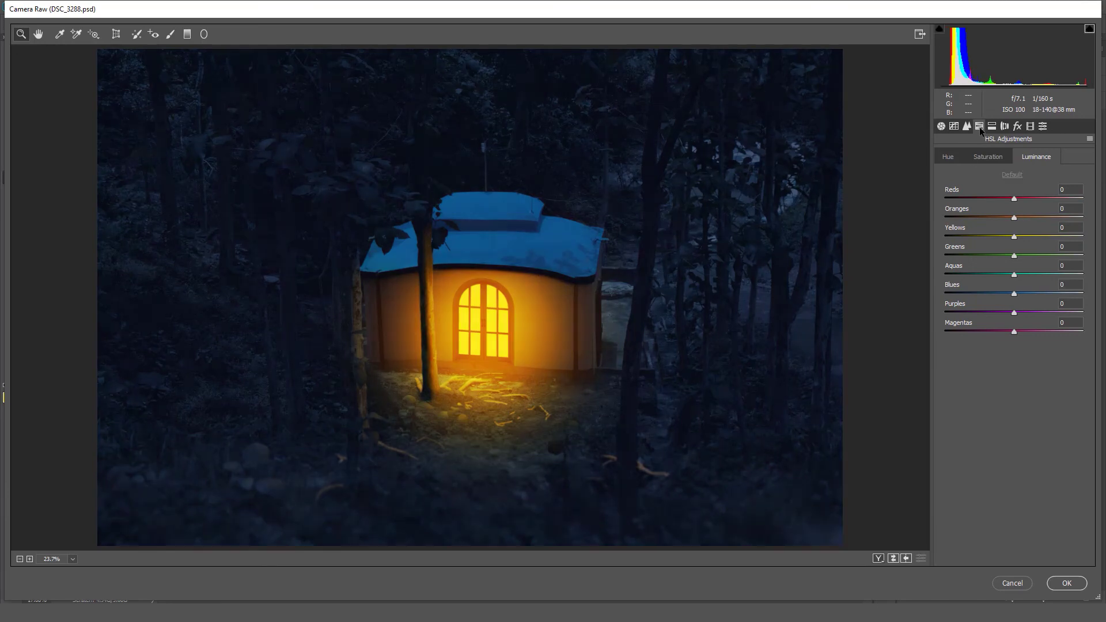
Add a Highlight Priority vignette with Amount -10, Midpoint 34, Roundness +19 and Feather 55, and apply the Camera Raw filter
{"action": "left_click", "coordinate": [1017, 125]}
{"action": "left_click_drag", "start_coordinate": [1014, 333], "coordinate": [945, 333]}
{"action": "left_click_drag", "start_coordinate": [1006, 276], "coordinate": [990, 276]}
{"action": "left_click_drag", "start_coordinate": [1024, 295], "coordinate": [980, 295]}
{"action": "mouse_move", "coordinate": [1014, 314]}
{"action": "left_mouse_down"}
{"action": "mouse_move", "coordinate": [1041, 317]}
{"action": "mouse_move", "coordinate": [1026, 315]}
{"action": "left_mouse_up"}
{"action": "left_click_drag", "start_coordinate": [979, 295], "coordinate": [990, 295]}
{"action": "left_click_drag", "start_coordinate": [990, 276], "coordinate": [1002, 275]}
{"action": "left_click_drag", "start_coordinate": [1018, 334], "coordinate": [1018, 334]}
{"action": "left_click_drag", "start_coordinate": [1006, 295], "coordinate": [991, 295]}
{"action": "mouse_move", "coordinate": [1018, 334]}
{"action": "left_mouse_down"}
{"action": "mouse_move", "coordinate": [945, 333]}
{"action": "mouse_move", "coordinate": [1020, 334]}
{"action": "left_mouse_up"}
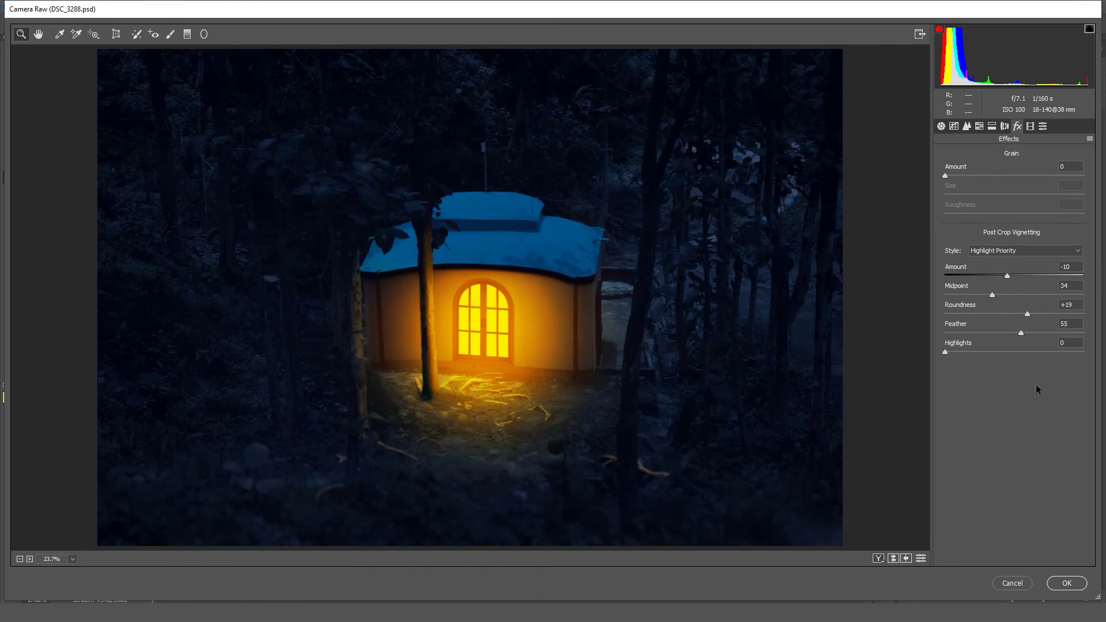
{"action": "left_click", "coordinate": [1066, 583]}
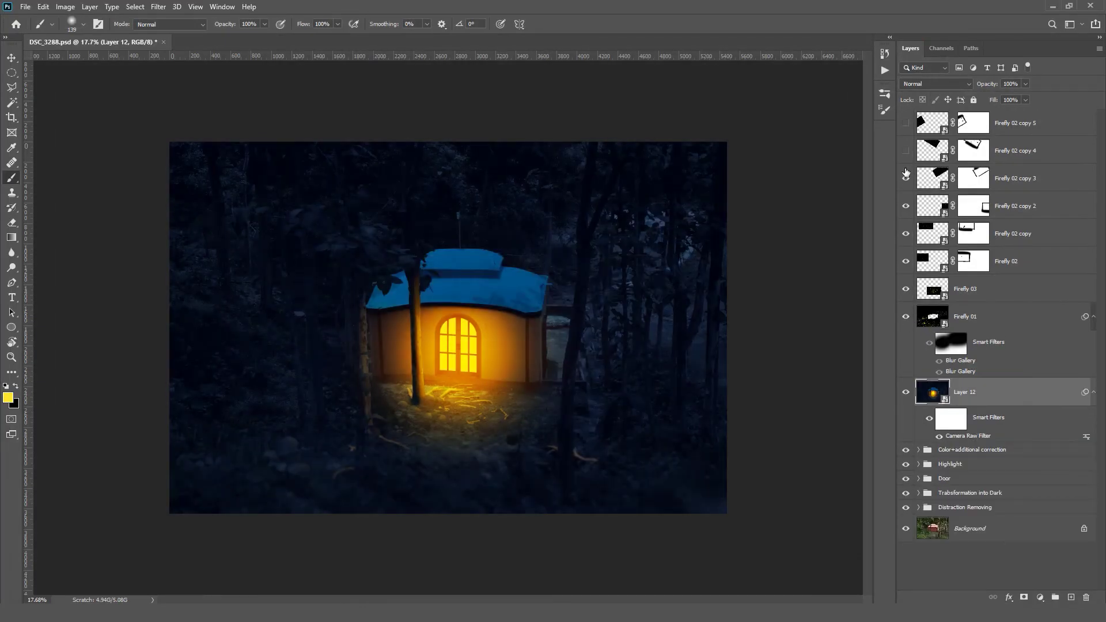
Show all the firefly layers again and group them under the name Fireflies
{"action": "left_click_drag", "start_coordinate": [905, 316], "coordinate": [905, 123]}
{"action": "left_click", "coordinate": [1020, 123]}
{"action": "left_click", "coordinate": [1030, 319], "text": "shift"}
{"action": "key", "text": "ctrl+g"}
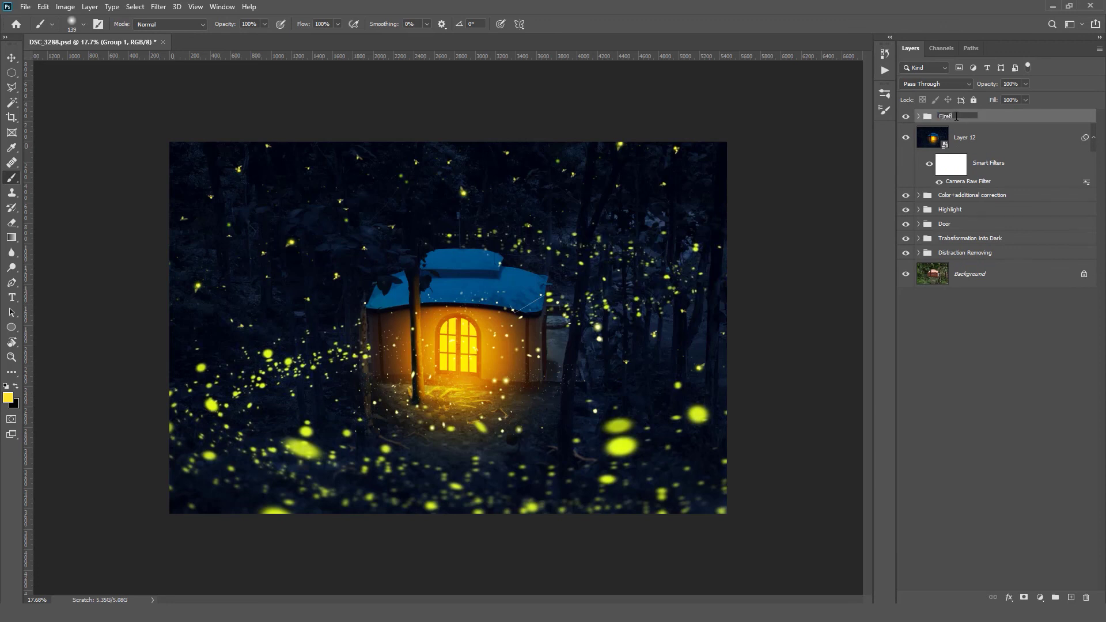
{"action": "key", "text": "Return"}
Move Layer 12 into the Fireflies group, directly beneath the Firefly 01 layer
{"action": "left_click", "coordinate": [919, 116]}
{"action": "left_click_drag", "start_coordinate": [989, 406], "coordinate": [988, 389]}
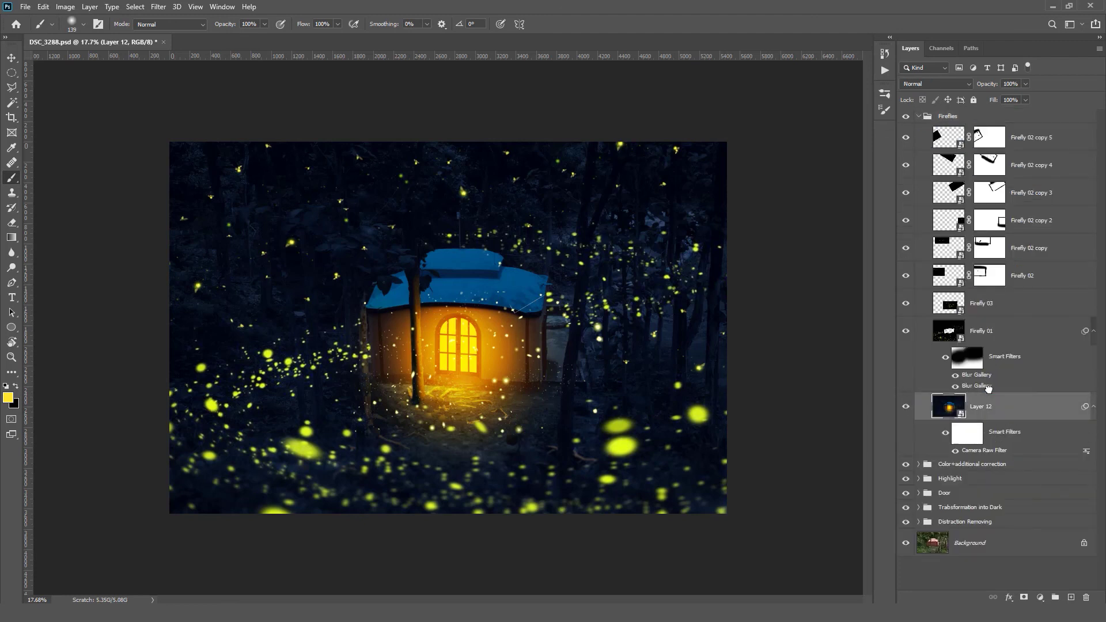
{"action": "left_click", "coordinate": [919, 116]}
{"action": "left_click", "coordinate": [919, 116]}
Add a layer mask to the Firefly 03 layer and paint out stray fireflies over the temple's blue roof
{"action": "left_click_drag", "start_coordinate": [510, 326], "coordinate": [537, 281]}
{"action": "left_click", "coordinate": [988, 192]}
{"action": "left_click", "coordinate": [905, 192]}
{"action": "left_click", "coordinate": [906, 193]}
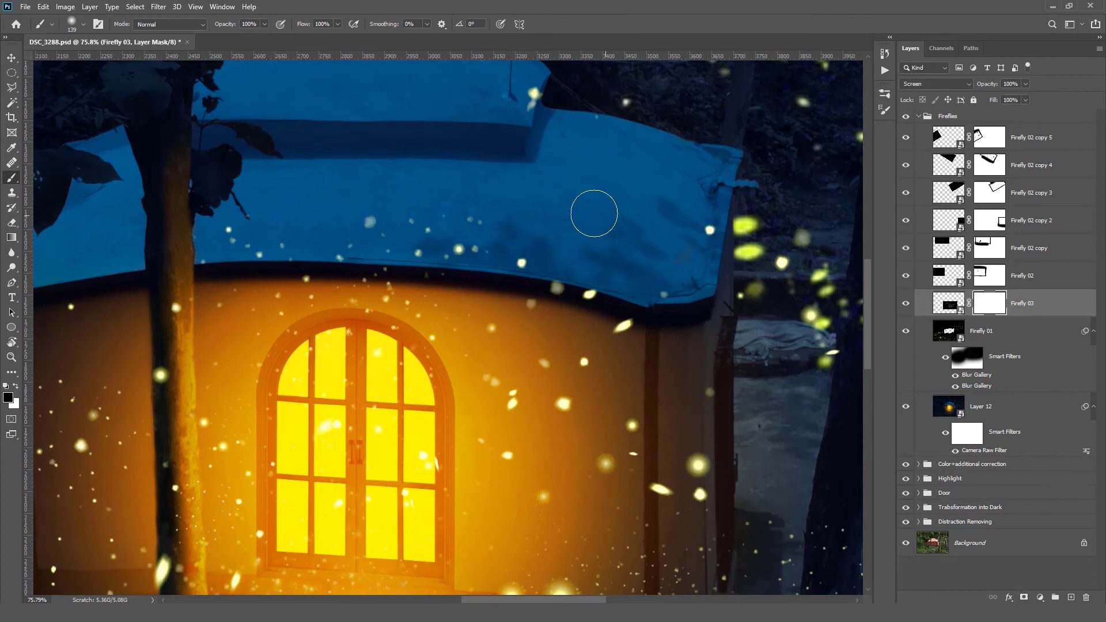
{"action": "scroll", "coordinate": [593, 210], "scroll_direction": "down", "scroll_amount": 3}
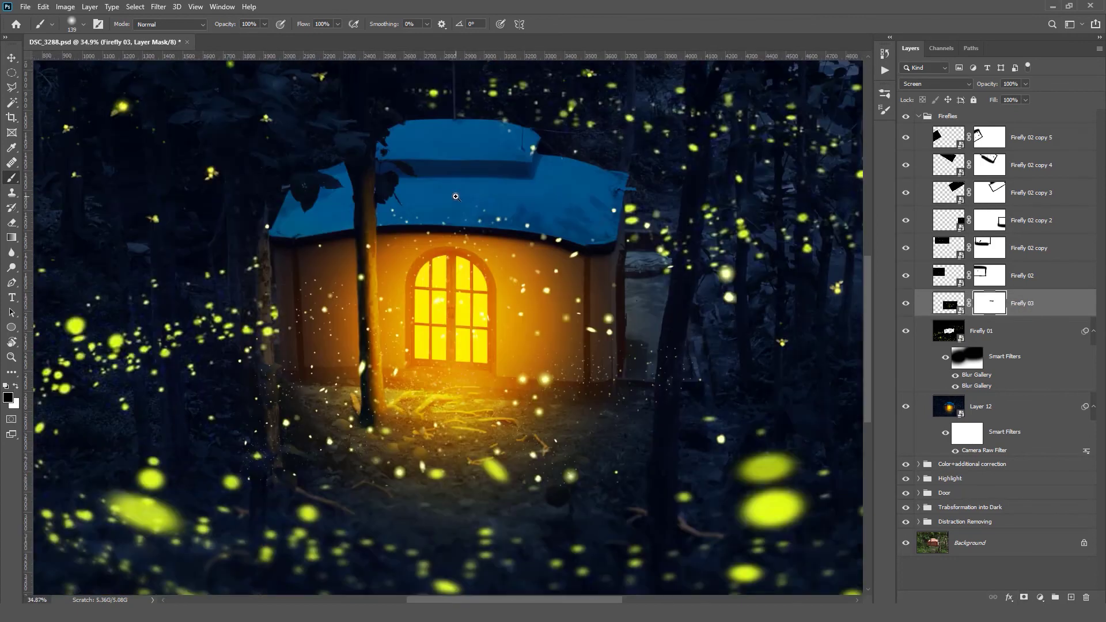